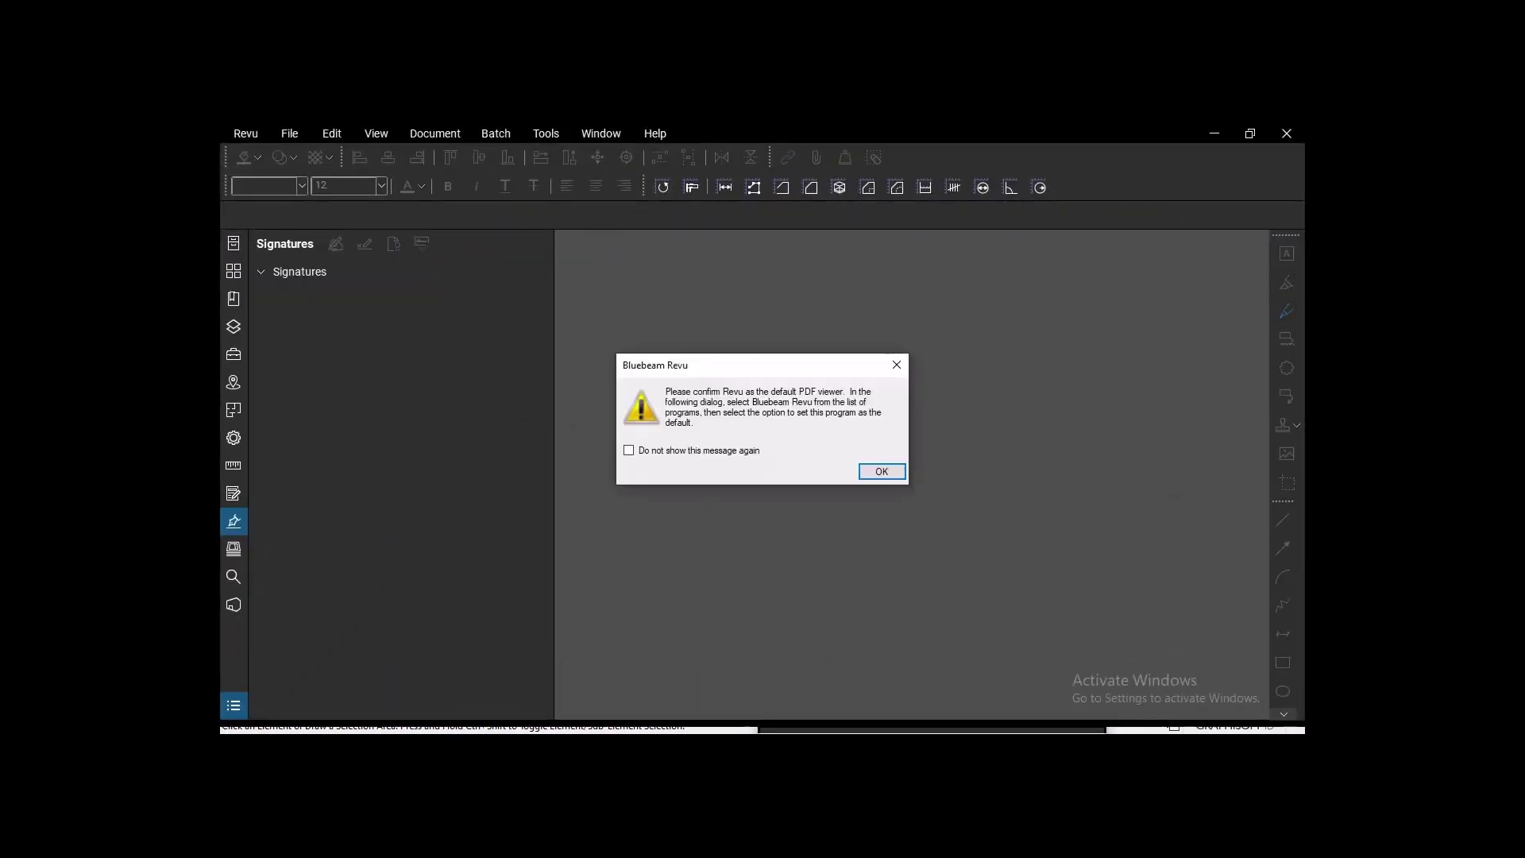
- Dismiss the default PDF viewer prompt in Bluebeam Revu and set it not to show again
{"action": "left_click", "coordinate": [628, 450]}
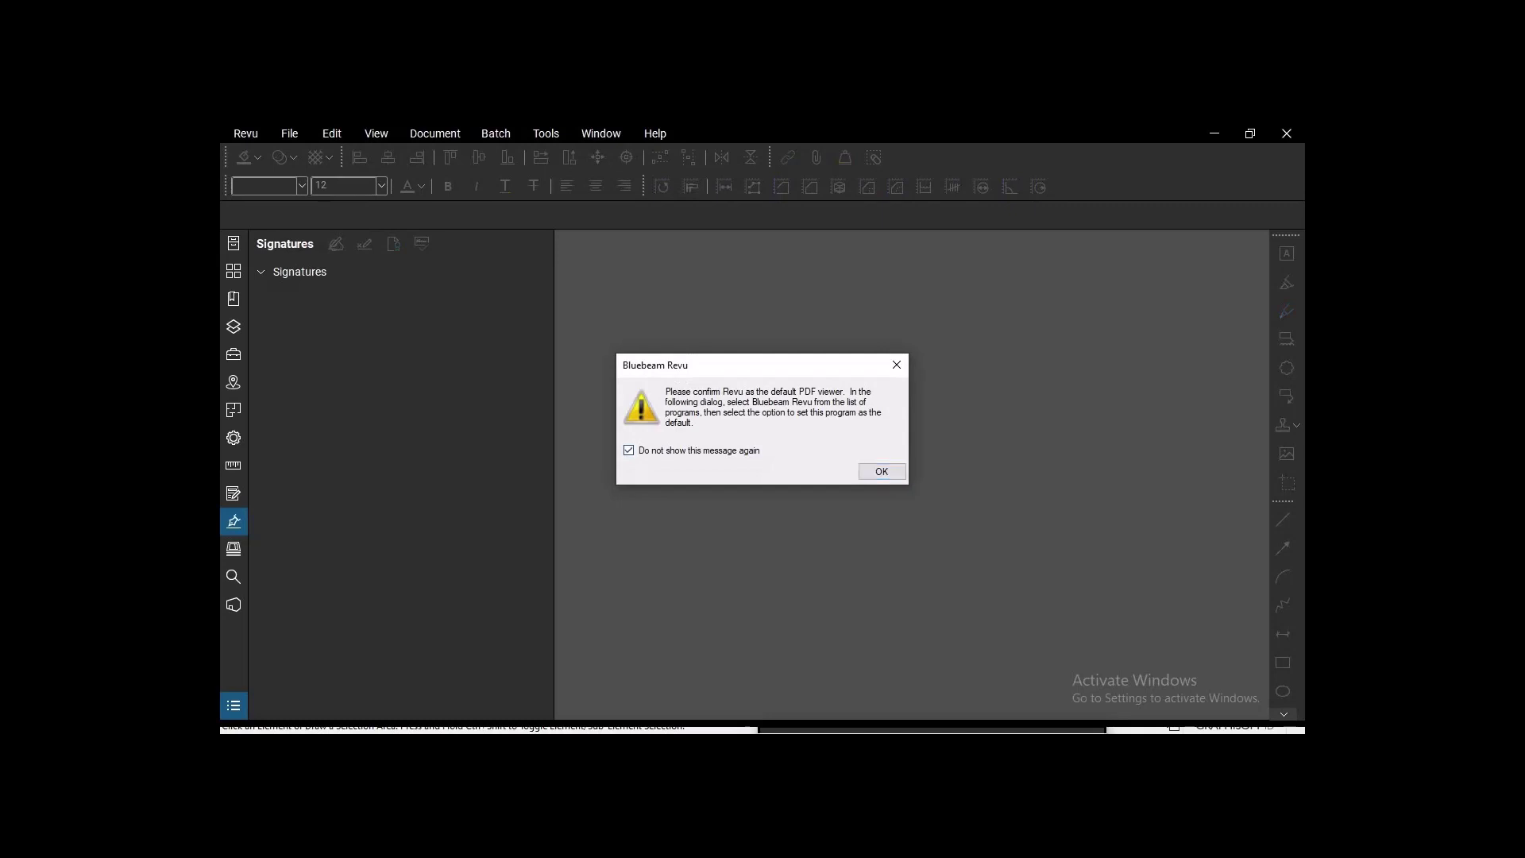
{"action": "left_click", "coordinate": [896, 364]}
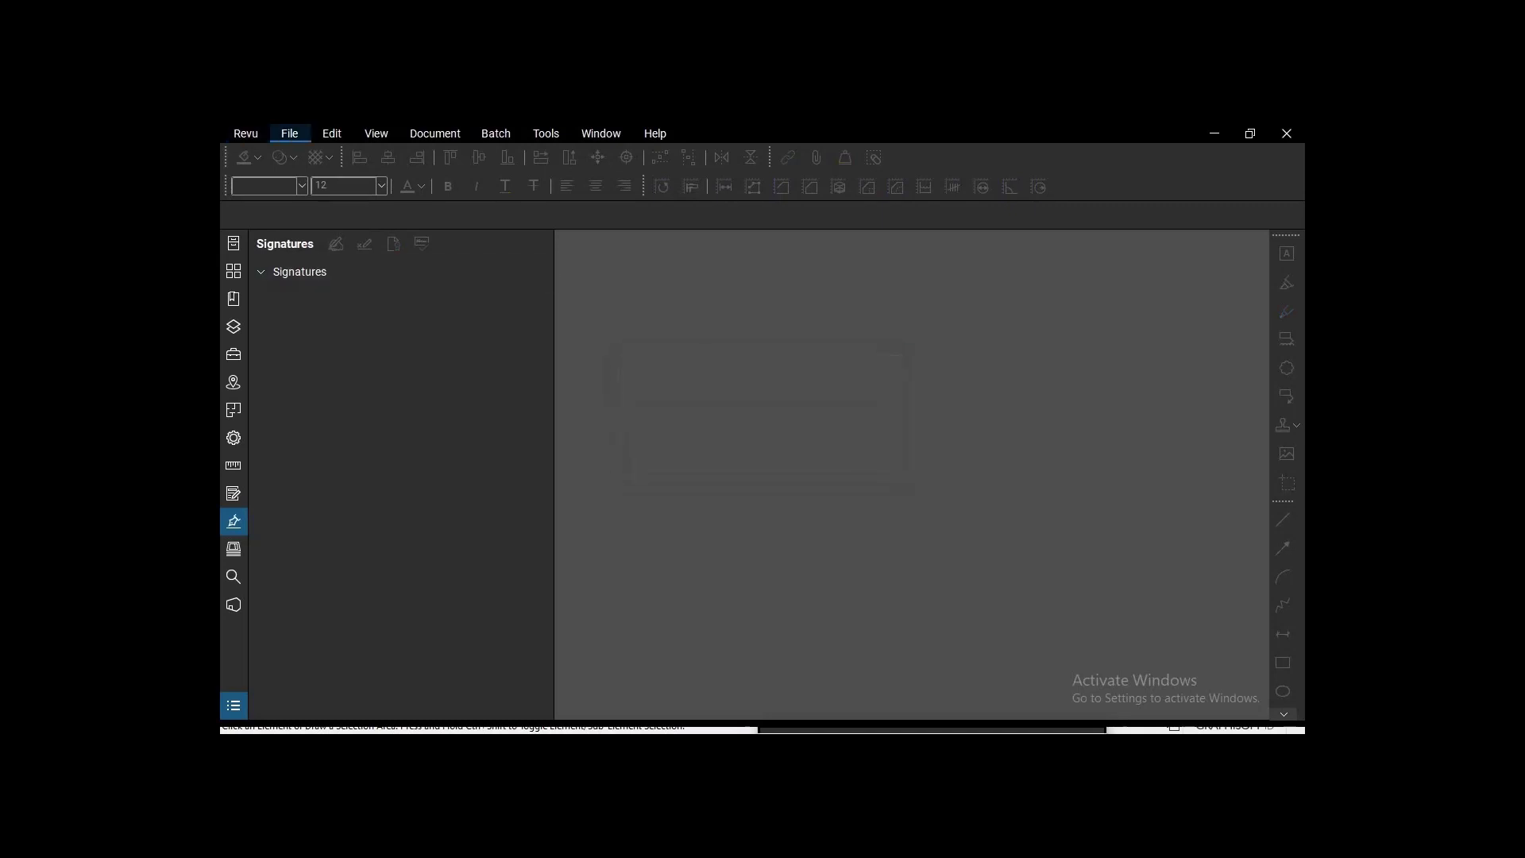
{"action": "left_click", "coordinate": [289, 133]}
{"action": "key", "text": "Down"}
{"action": "key", "text": "Down"}
{"action": "key", "text": "Return"}
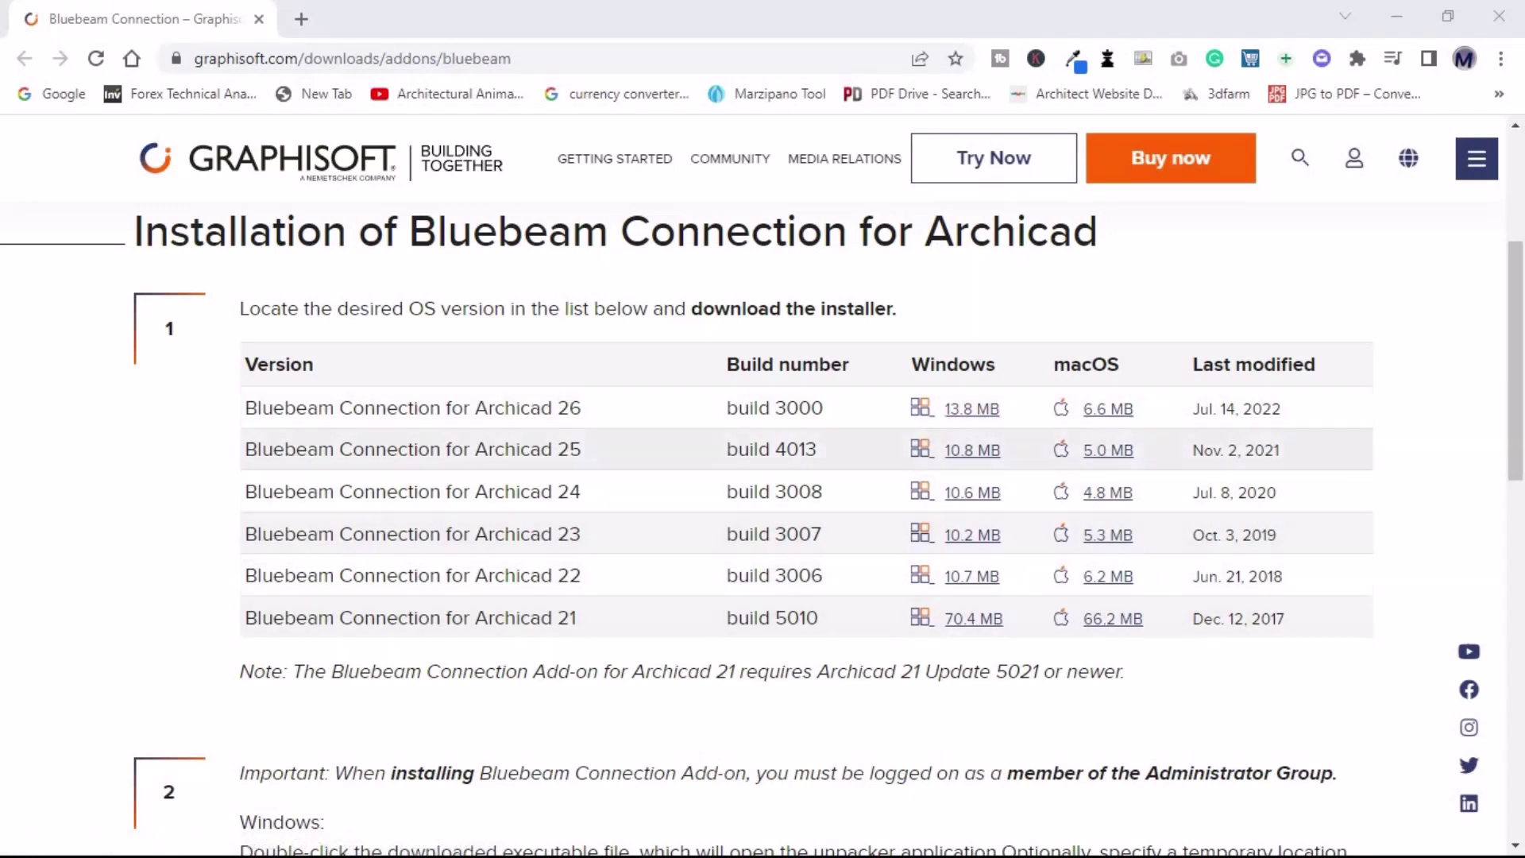
- Review the Graphisoft Bluebeam Connection download page, including the installer versions and the installation and uninstalling instructions
{"action": "scroll", "coordinate": [762, 476], "scroll_direction": "up", "scroll_amount": 2}
{"action": "scroll", "coordinate": [762, 476], "scroll_direction": "up", "scroll_amount": 4}
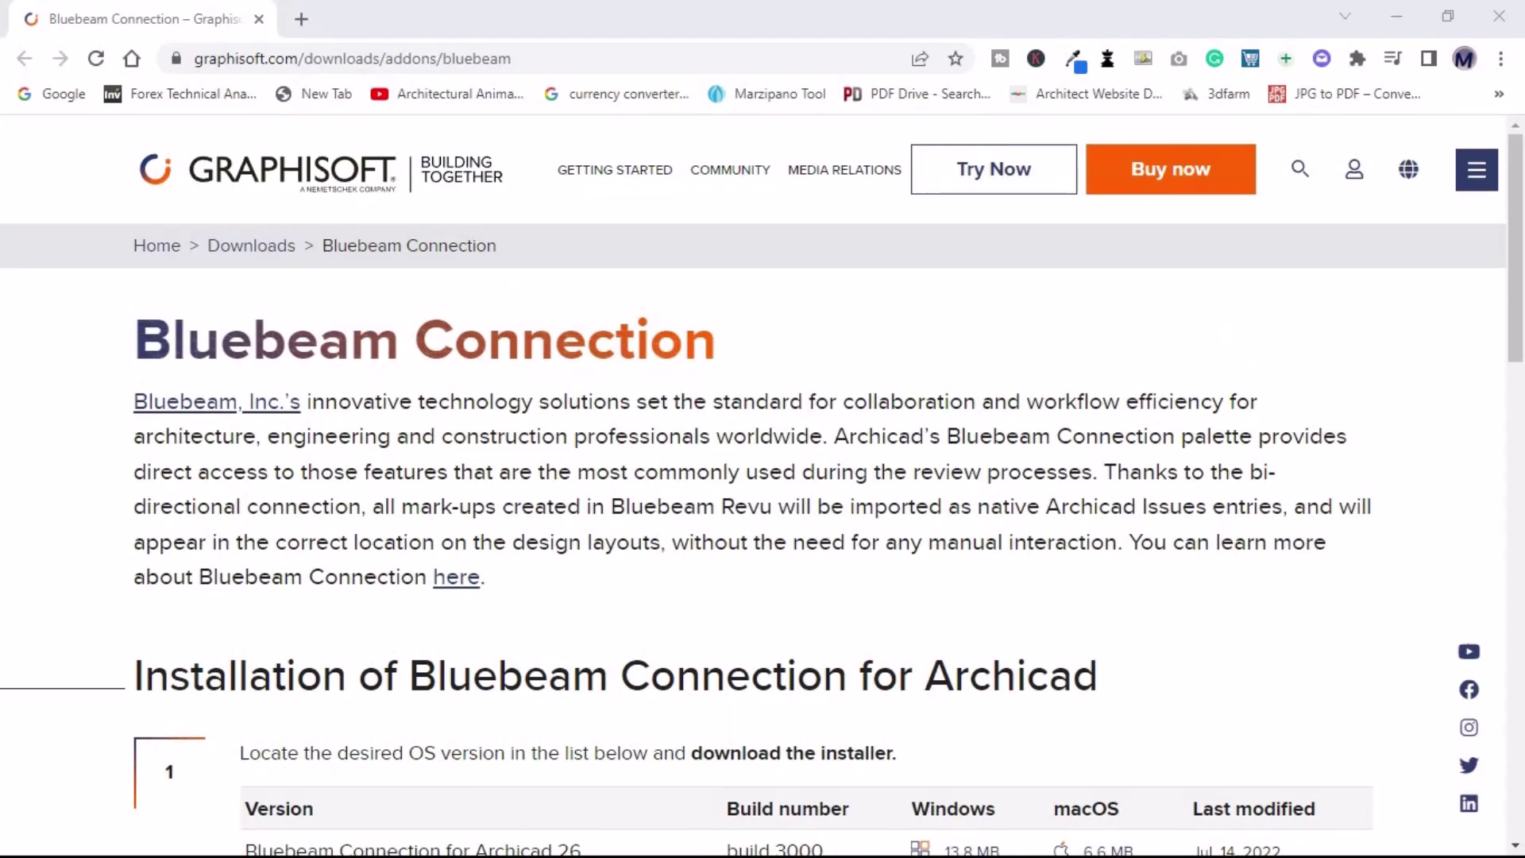
{"action": "scroll", "coordinate": [762, 524], "scroll_direction": "down", "scroll_amount": 10}
{"action": "scroll", "coordinate": [763, 524], "scroll_direction": "down", "scroll_amount": 8}
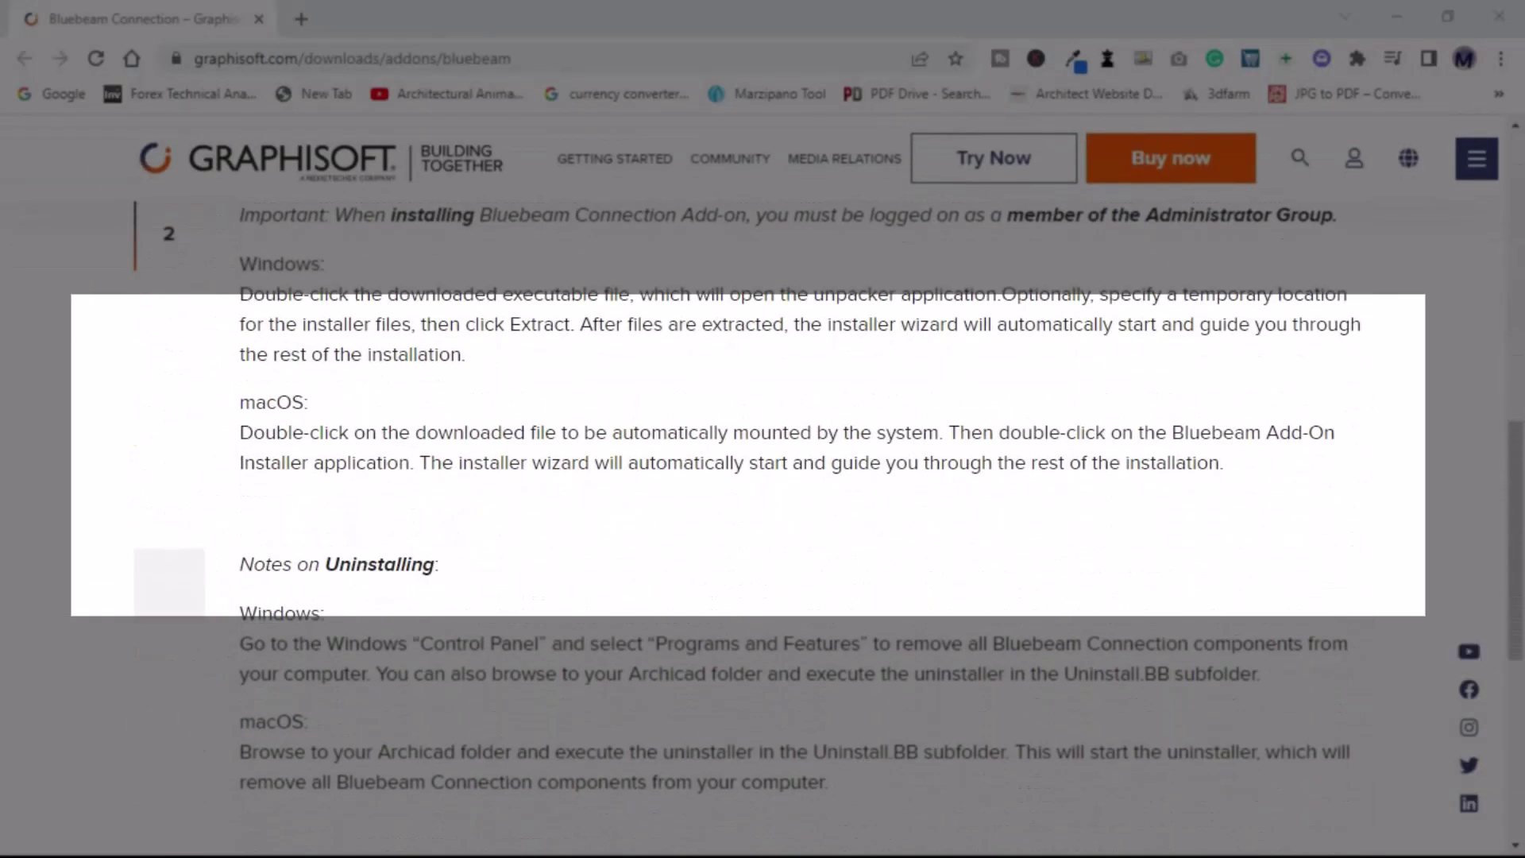
{"action": "scroll", "coordinate": [762, 524], "scroll_direction": "up", "scroll_amount": 15}
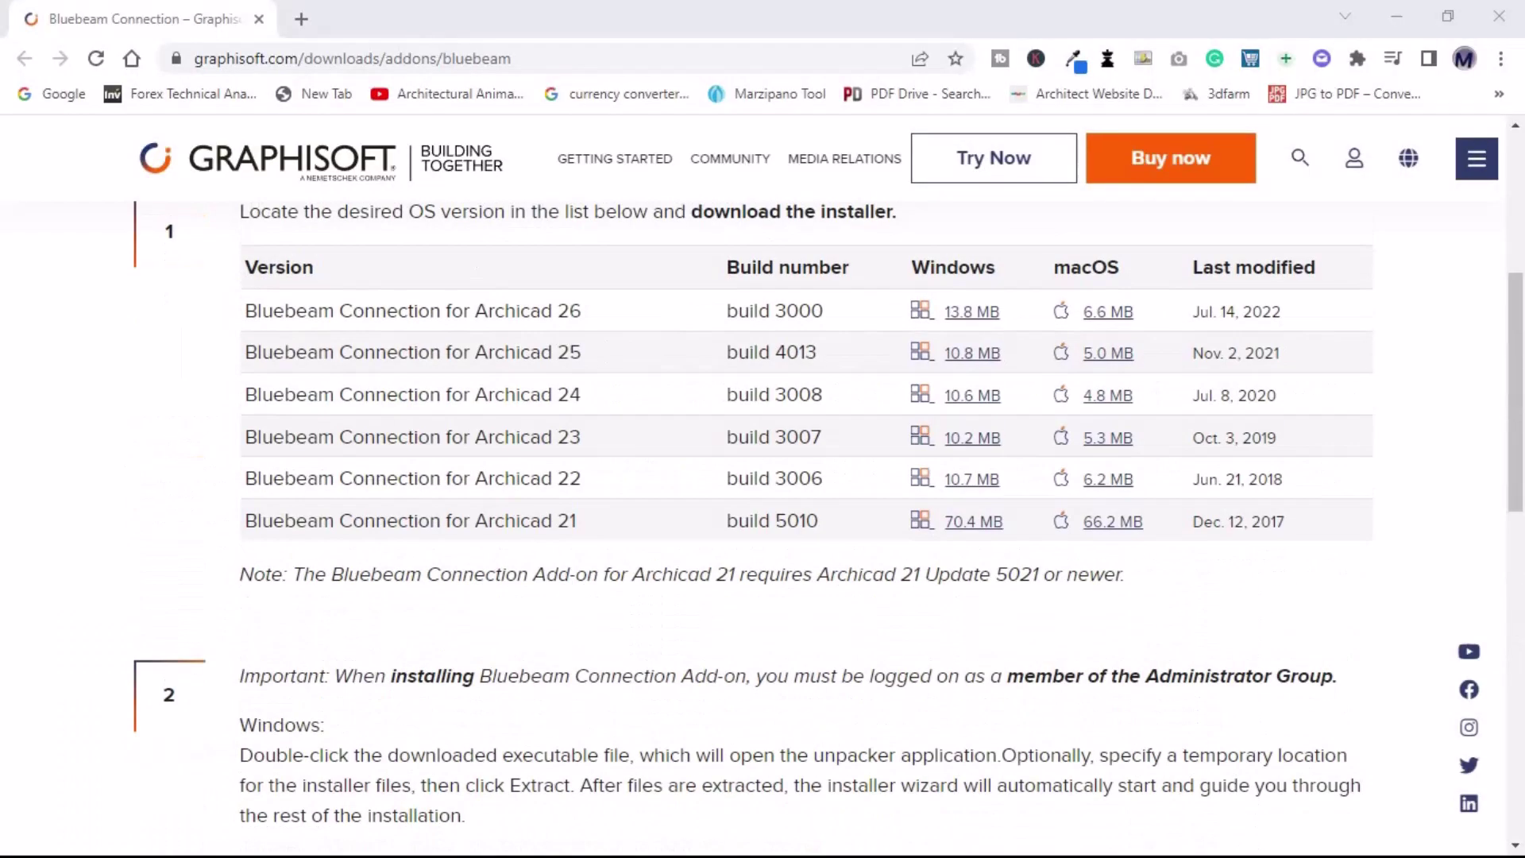
{"action": "scroll", "coordinate": [762, 524], "scroll_direction": "up", "scroll_amount": 7}
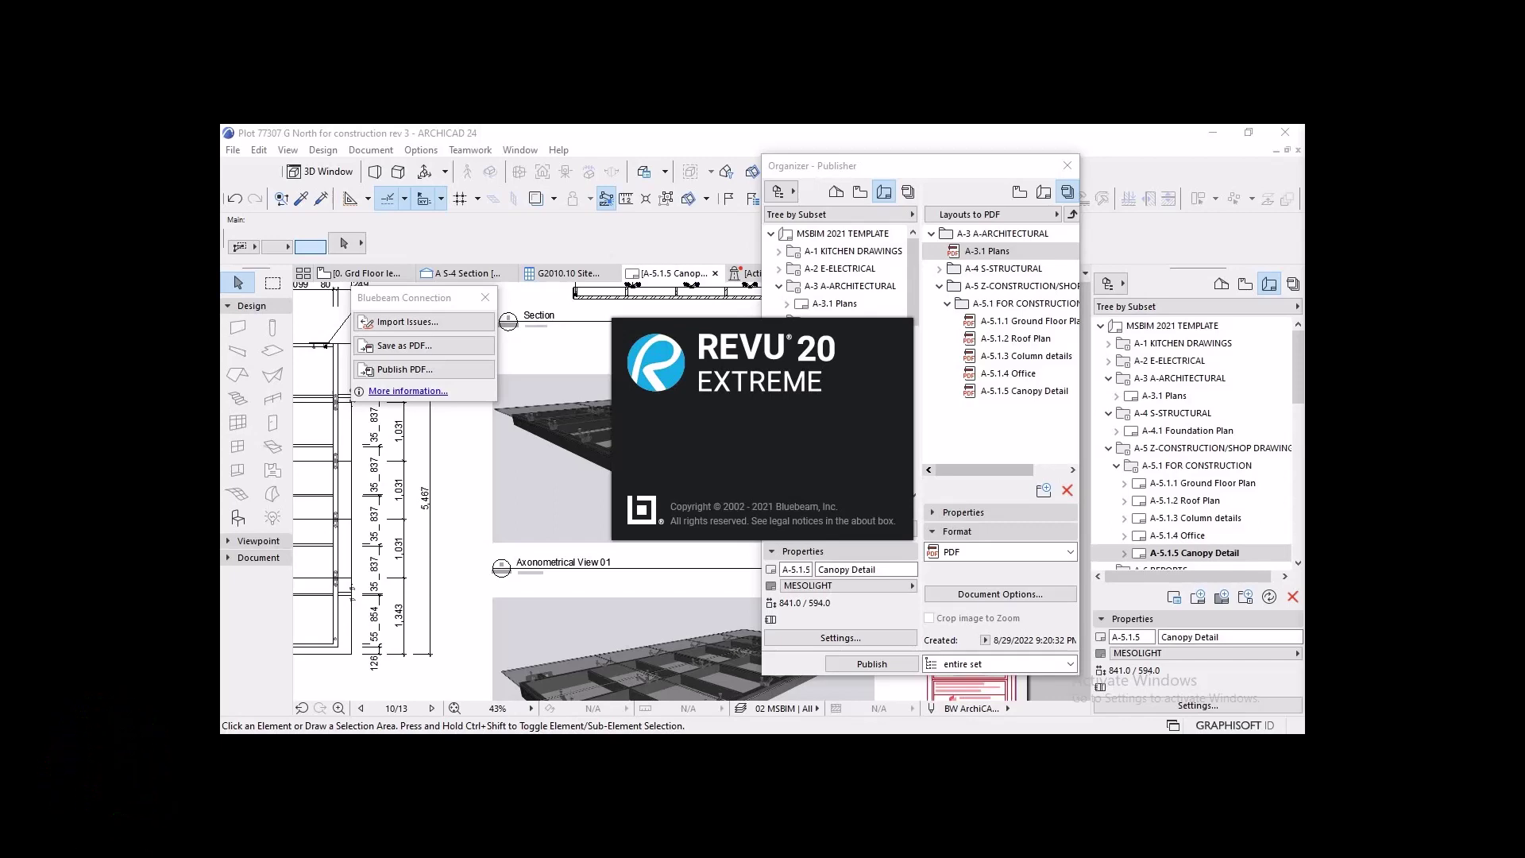
- Switch to Bluebeam Revu and examine the roof plan and section details on the A-5.1.2 Roof Plan sheet
{"action": "scroll", "coordinate": [685, 438], "scroll_direction": "up", "scroll_amount": 2}
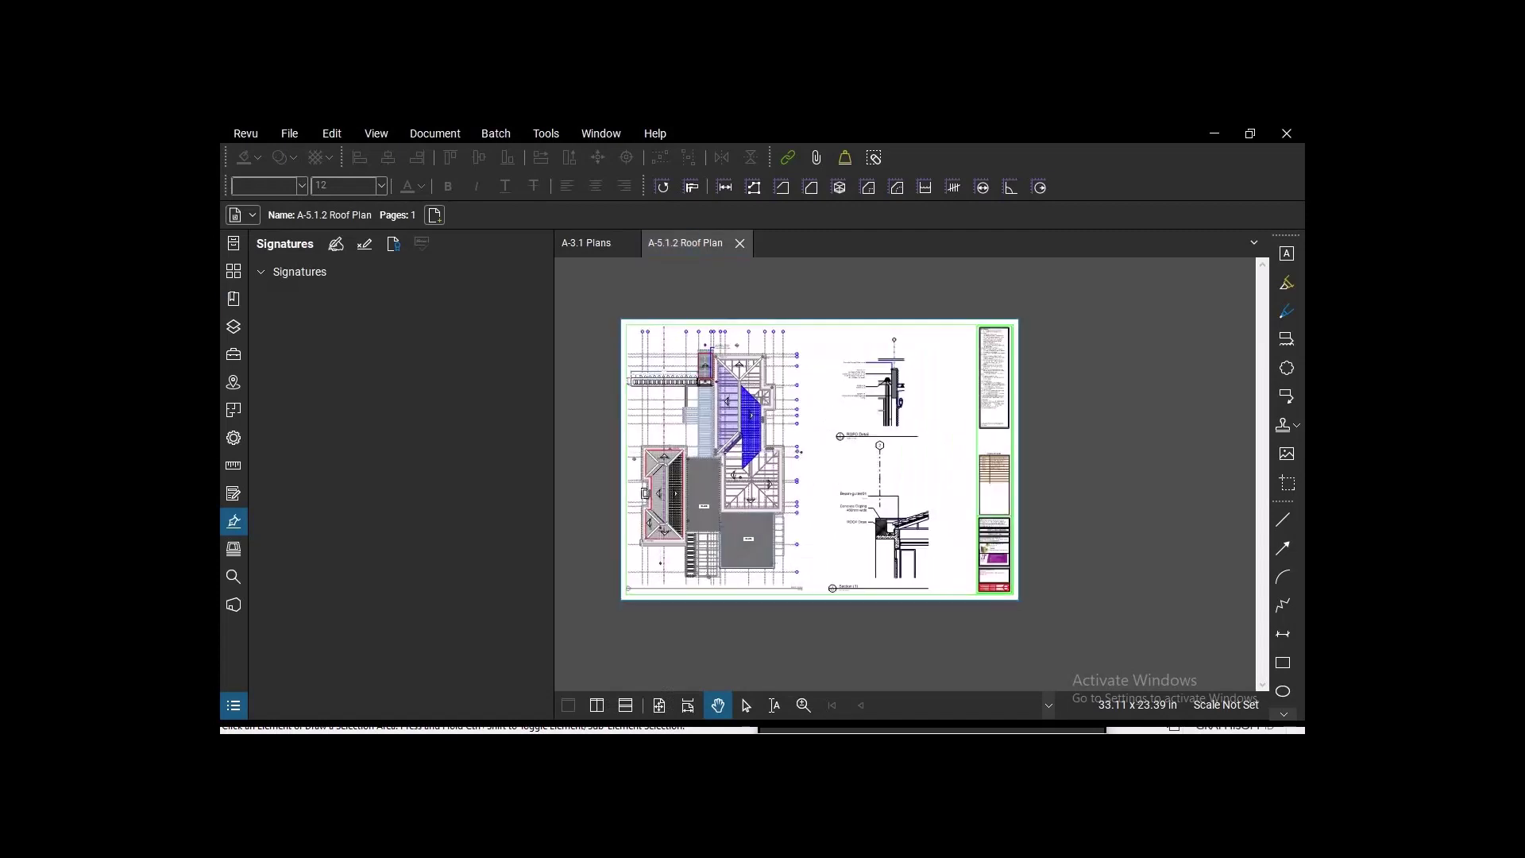
{"action": "scroll", "coordinate": [758, 481], "scroll_direction": "up", "scroll_amount": 2}
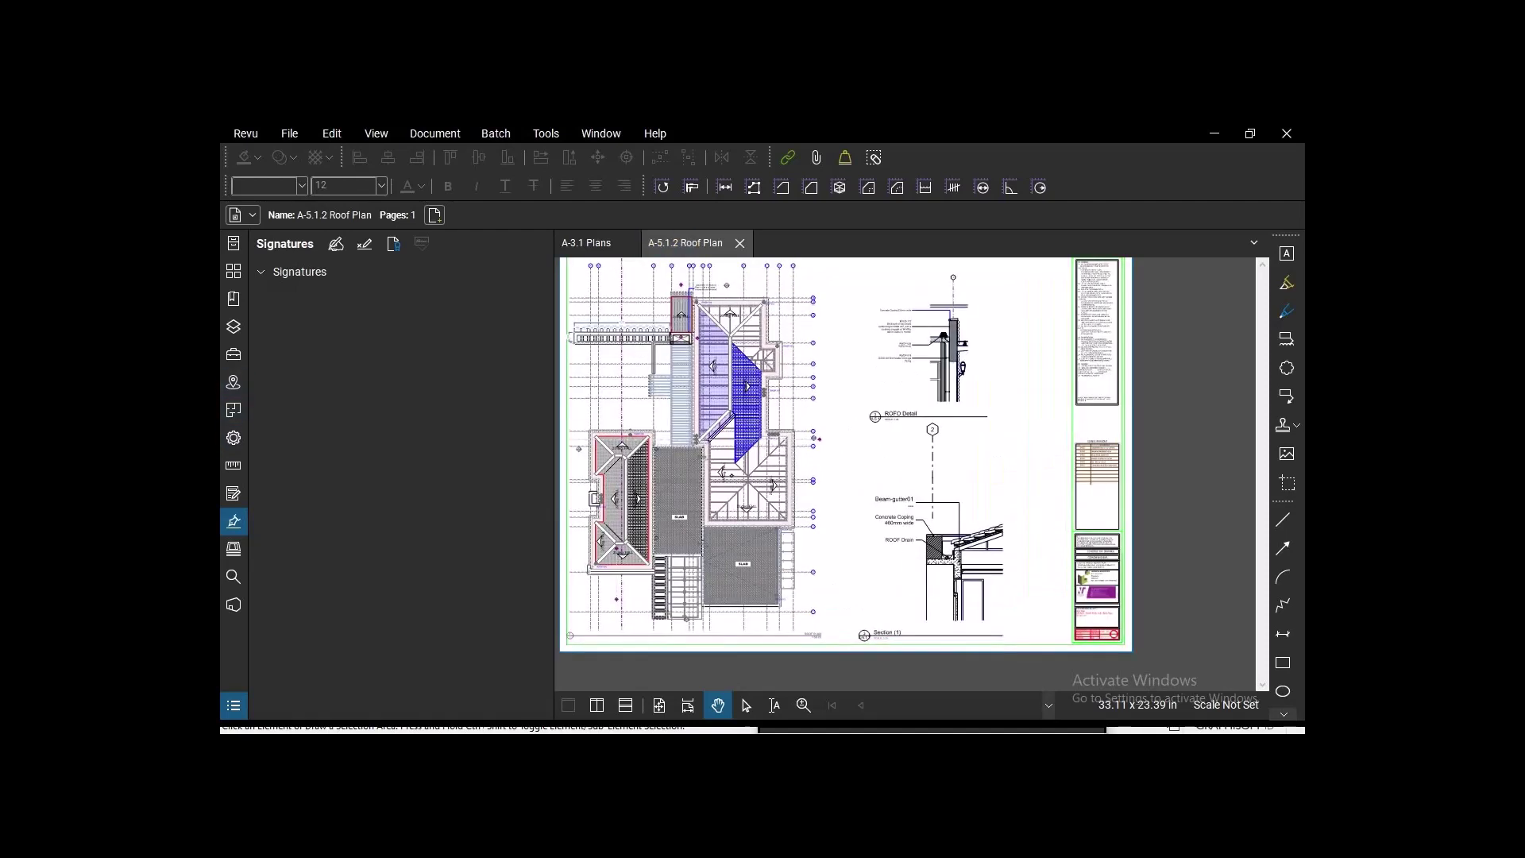
{"action": "left_click_drag", "start_coordinate": [758, 481], "coordinate": [821, 500]}
- Bring up the A-3.1 Plans sheet and examine the ground floor around the garage and entry porch
{"action": "left_click", "coordinate": [595, 242]}
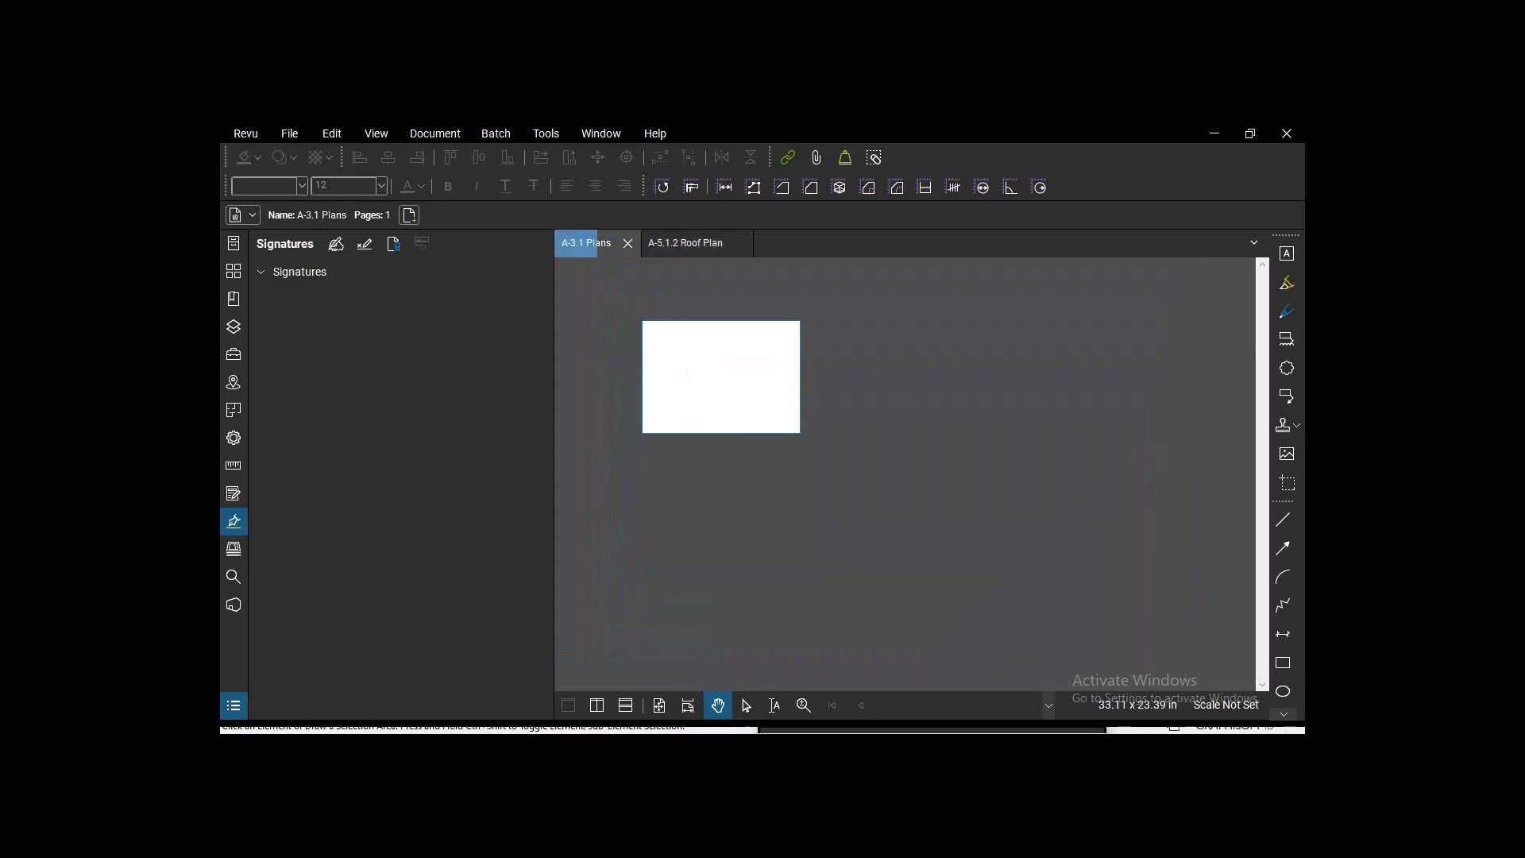
{"action": "scroll", "coordinate": [615, 333], "scroll_direction": "up", "scroll_amount": 5}
{"action": "scroll", "coordinate": [705, 517], "scroll_direction": "up", "scroll_amount": 2}
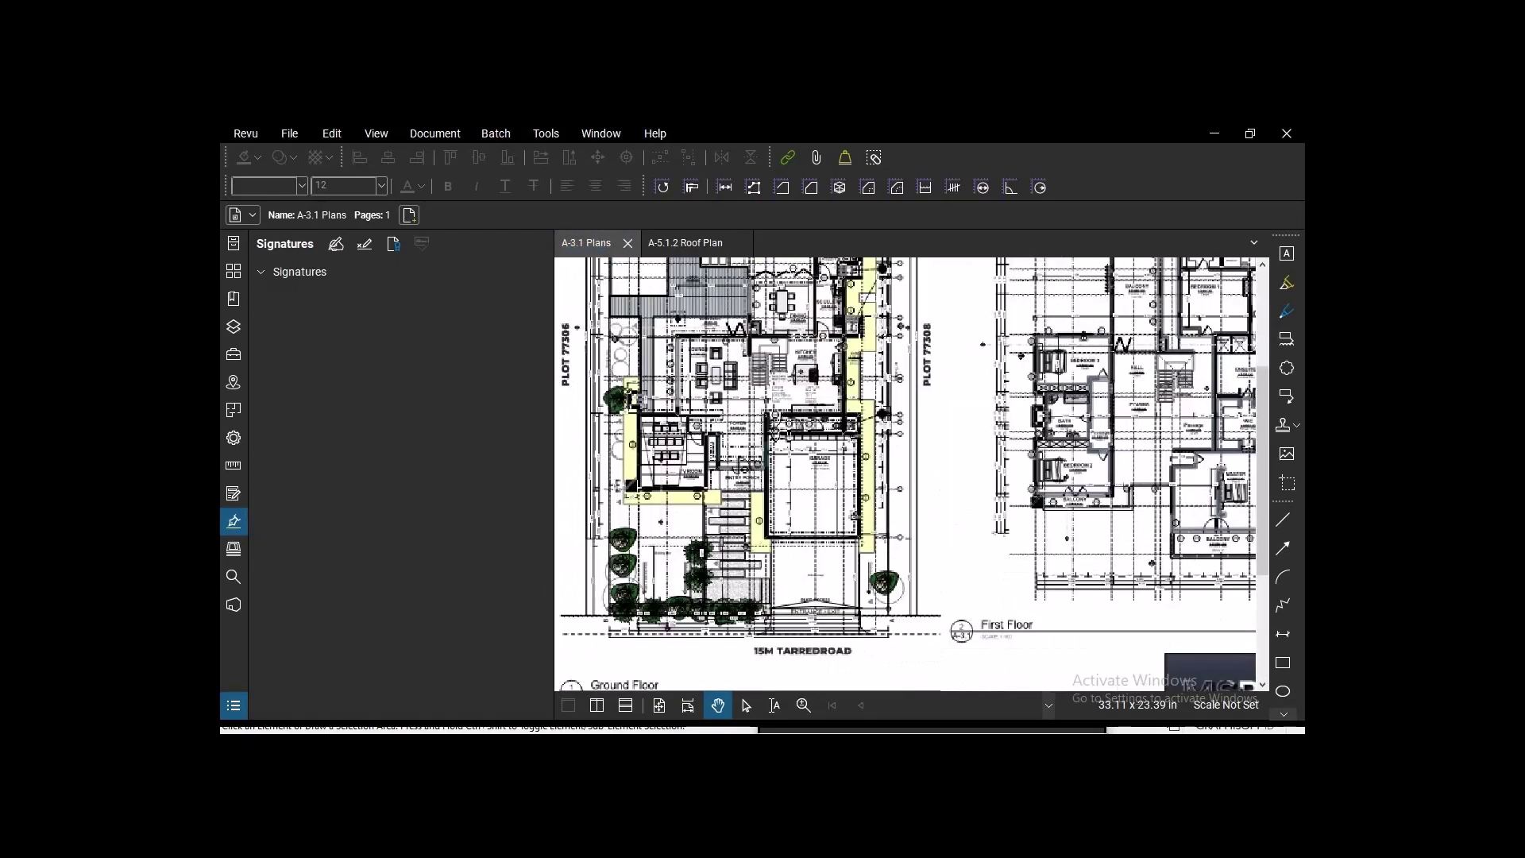
{"action": "scroll", "coordinate": [722, 556], "scroll_direction": "up", "scroll_amount": 3}
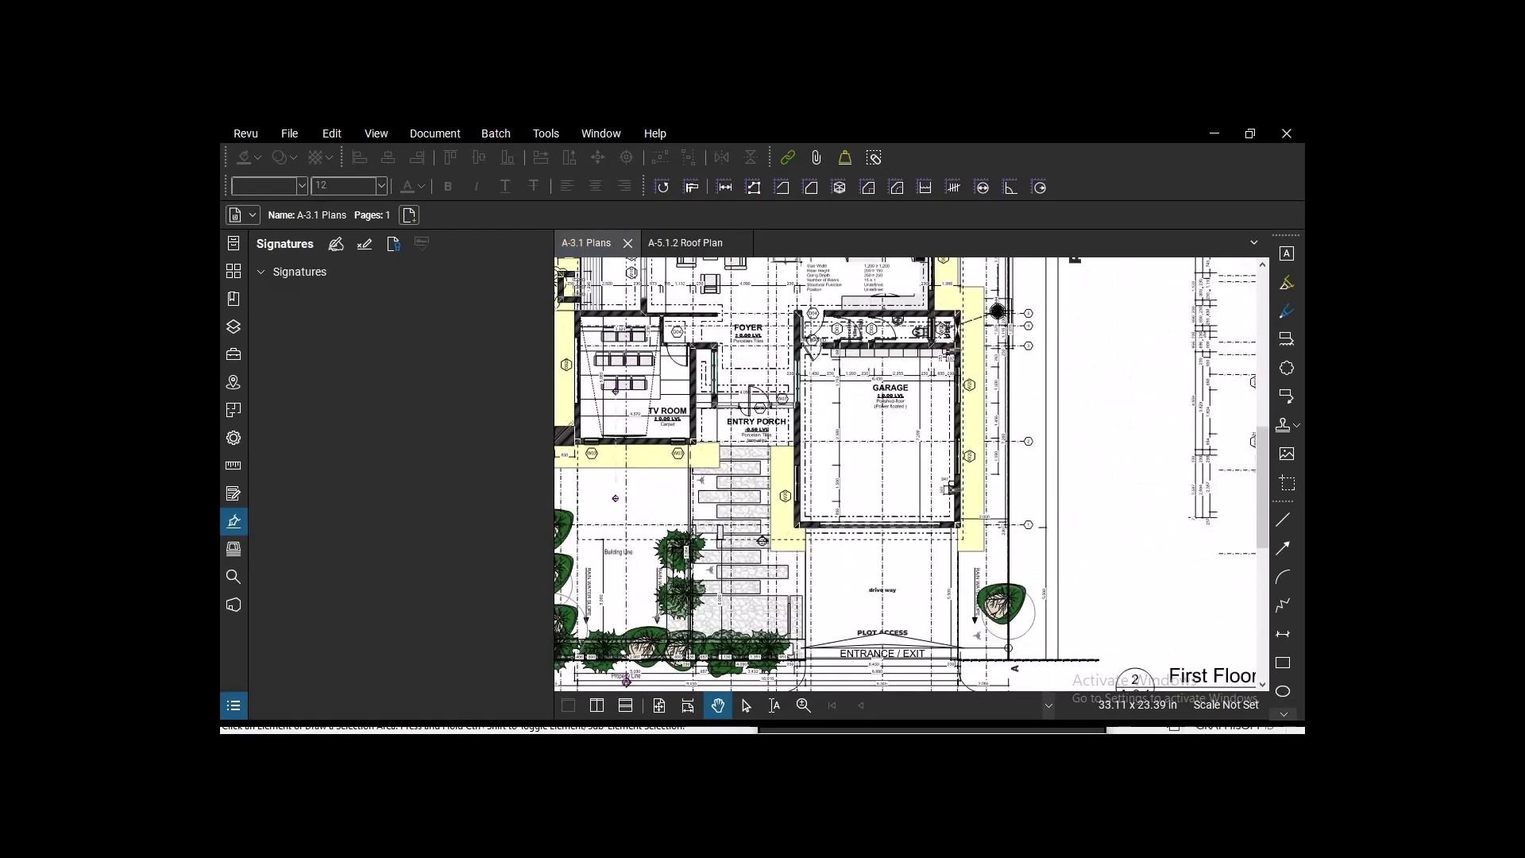
{"action": "left_click_drag", "start_coordinate": [722, 556], "coordinate": [825, 625]}
{"action": "scroll", "coordinate": [959, 497], "scroll_direction": "up", "scroll_amount": 3}
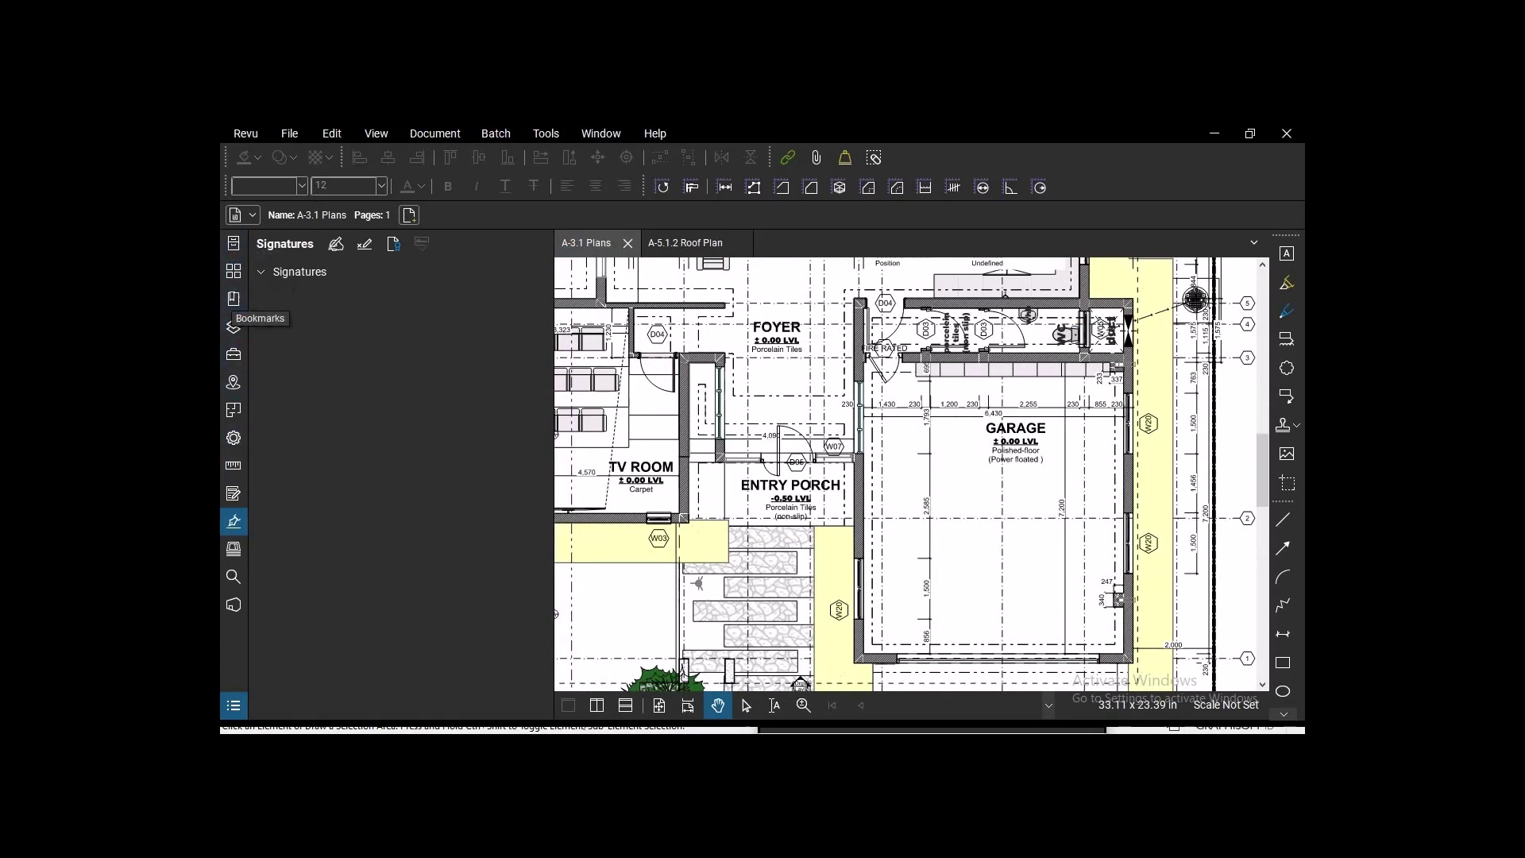
{"action": "left_click", "coordinate": [234, 326]}
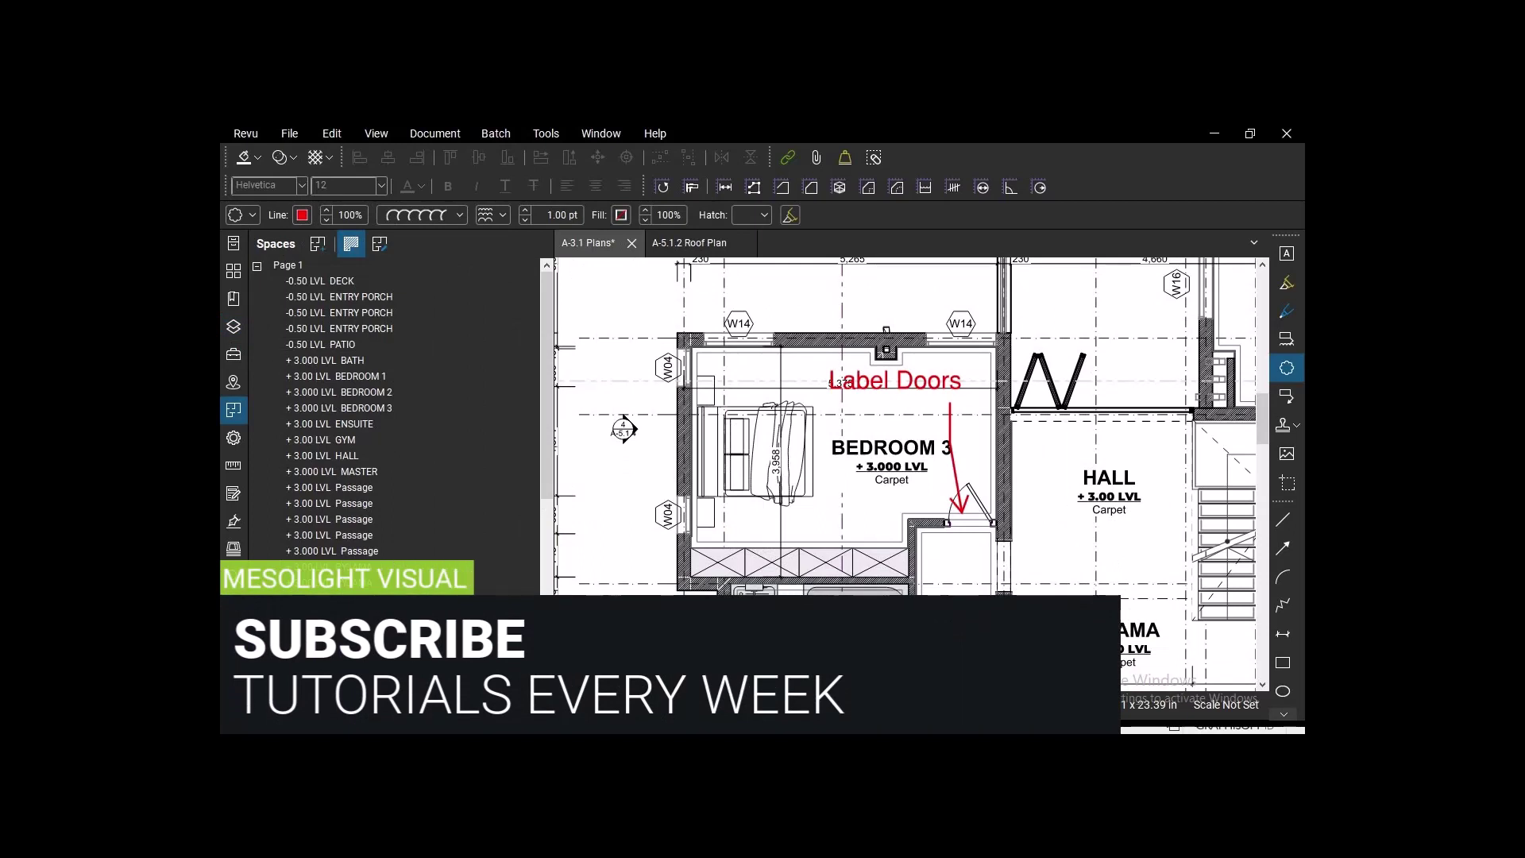
- Draw a red cloud markup around the Bedroom 3 door that the "Label Doors" arrow points to
{"action": "mouse_move", "coordinate": [911, 494]}
{"action": "left_mouse_down"}
{"action": "mouse_move", "coordinate": [1020, 543]}
{"action": "mouse_move", "coordinate": [1029, 563]}
{"action": "left_mouse_up"}
{"action": "key", "text": "Escape"}
{"action": "left_click_drag", "start_coordinate": [782, 501], "coordinate": [687, 428]}
{"action": "scroll", "coordinate": [687, 429], "scroll_direction": "down", "scroll_amount": 3}
{"action": "scroll", "coordinate": [941, 536], "scroll_direction": "down", "scroll_amount": 2}
{"action": "left_click_drag", "start_coordinate": [940, 537], "coordinate": [888, 503]}
{"action": "scroll", "coordinate": [623, 429], "scroll_direction": "down", "scroll_amount": 3}
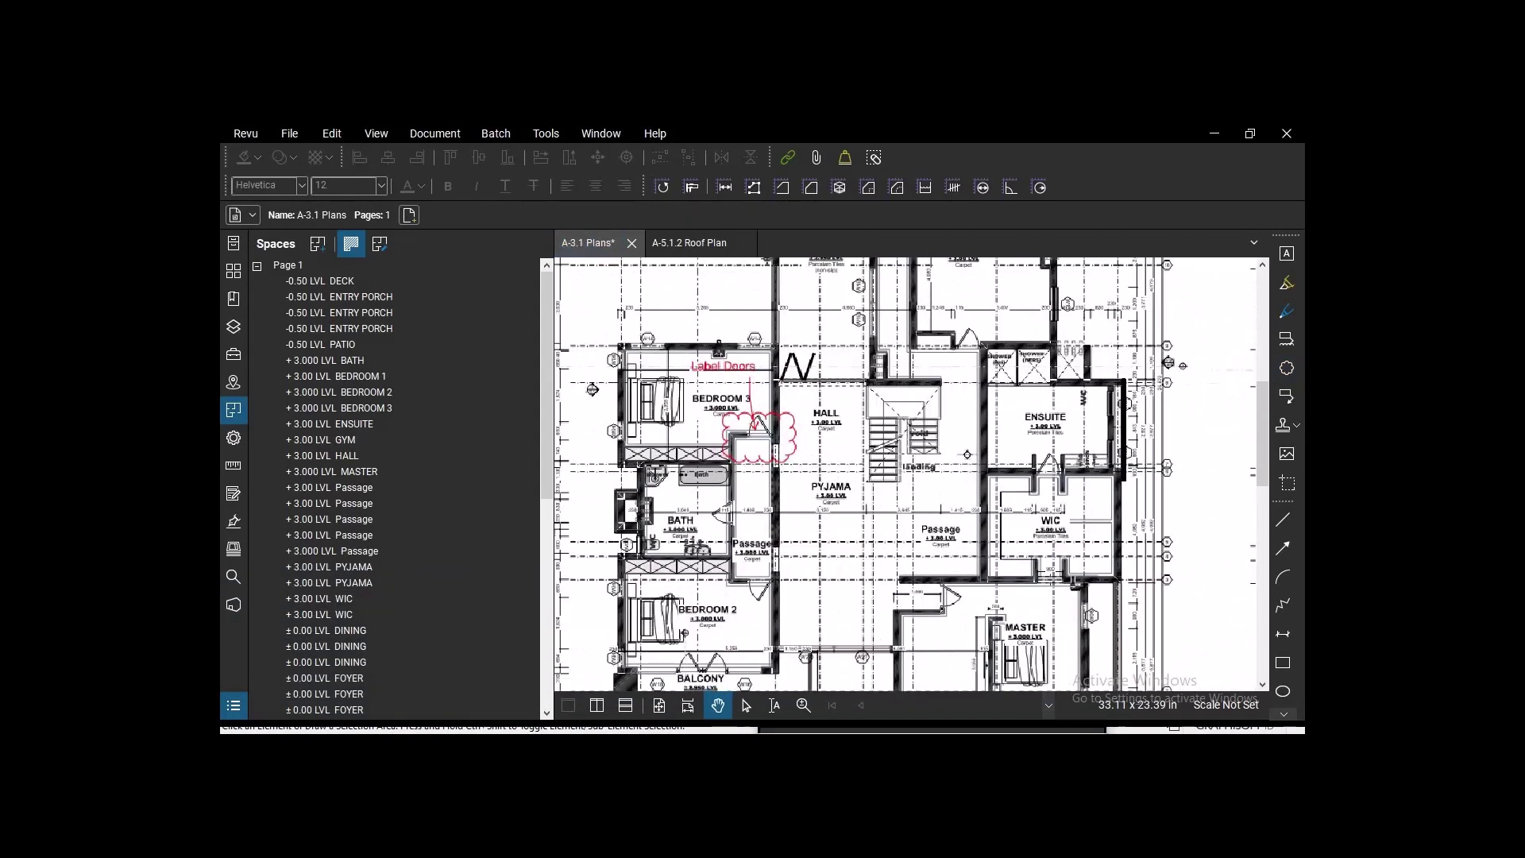
{"action": "scroll", "coordinate": [623, 429], "scroll_direction": "down", "scroll_amount": 2}
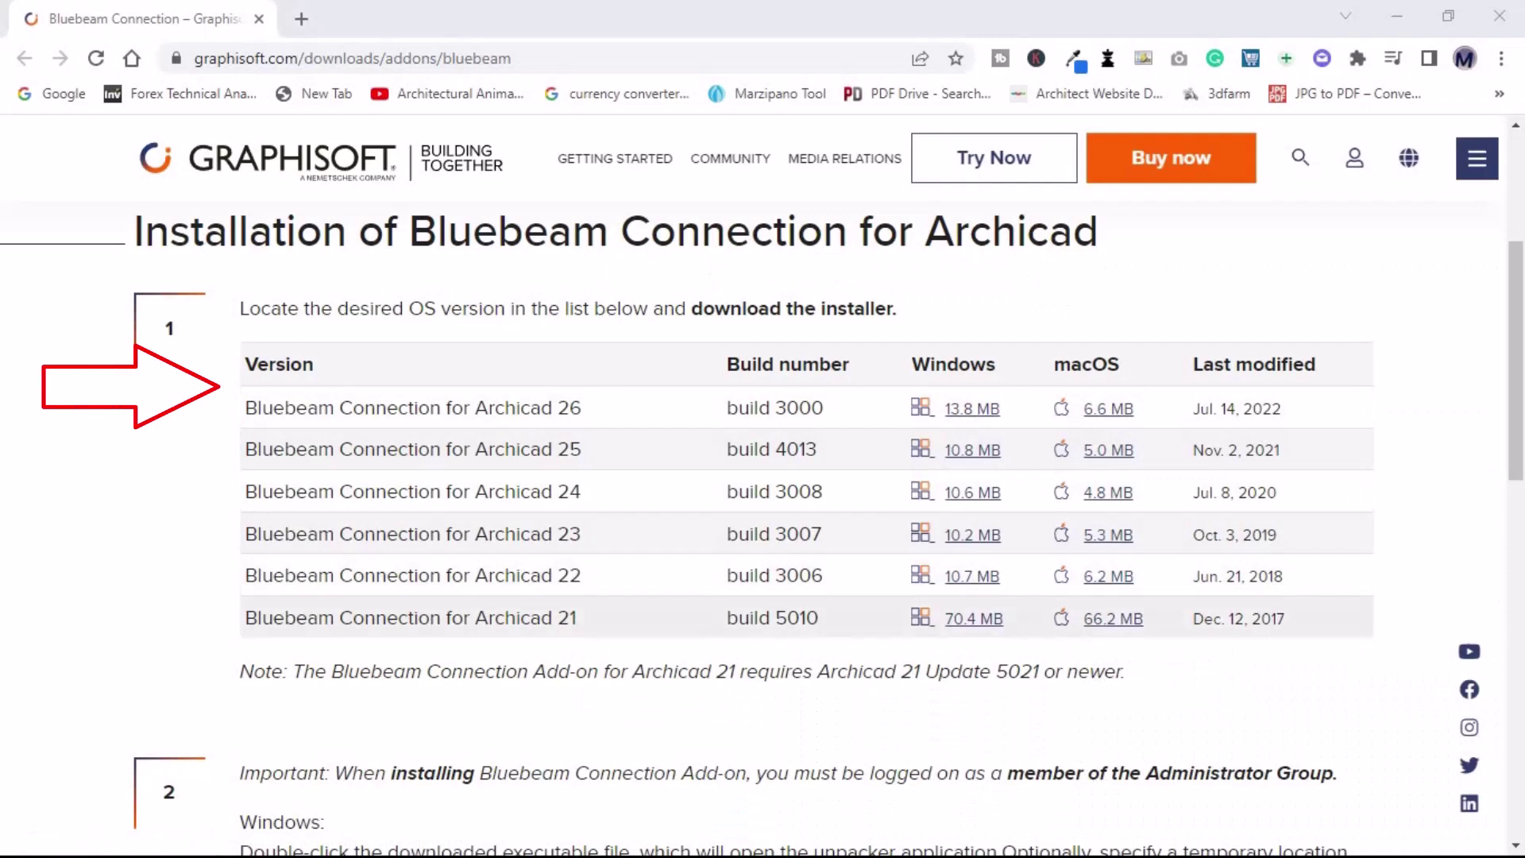
- Run the downloaded Bluebeam Connection installer and install the add-on for Archicad 26
{"action": "scroll", "coordinate": [762, 484], "scroll_direction": "up", "scroll_amount": 6}
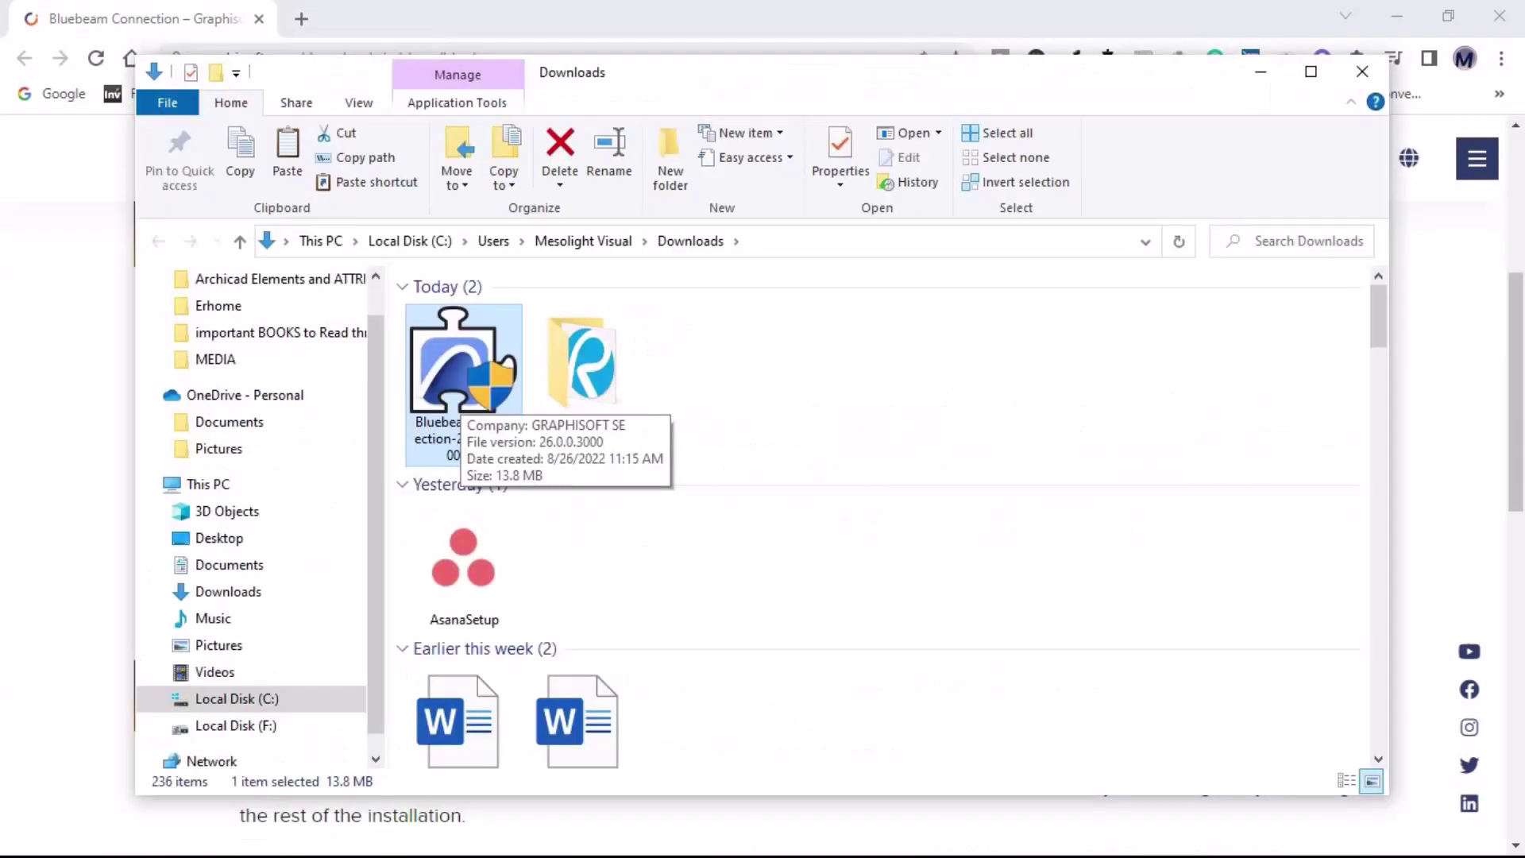
{"action": "key", "text": "Return"}
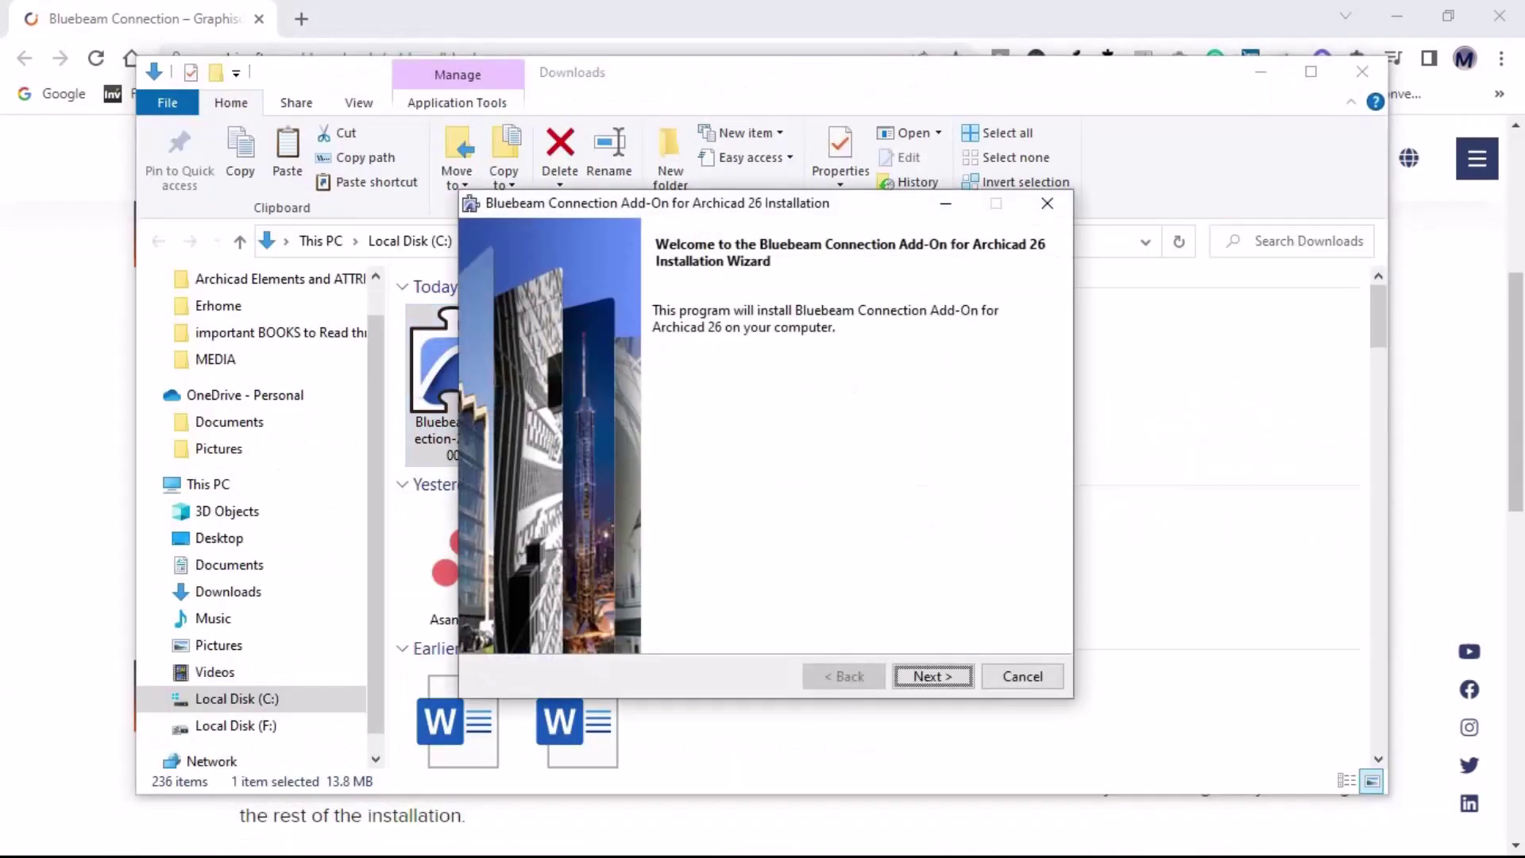
{"action": "key", "text": "Return"}
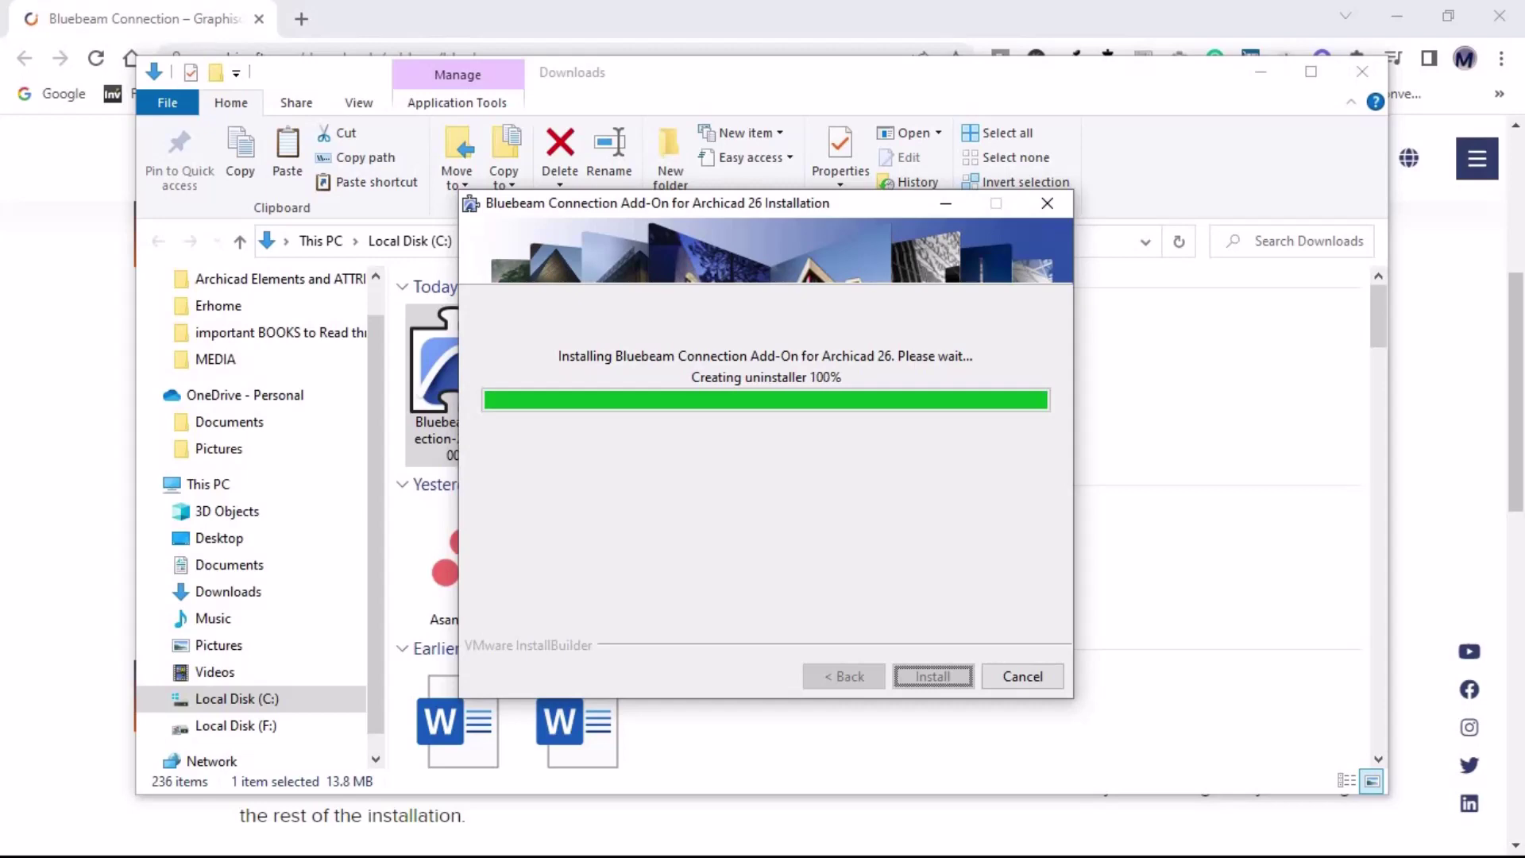
{"action": "key", "text": "Return"}
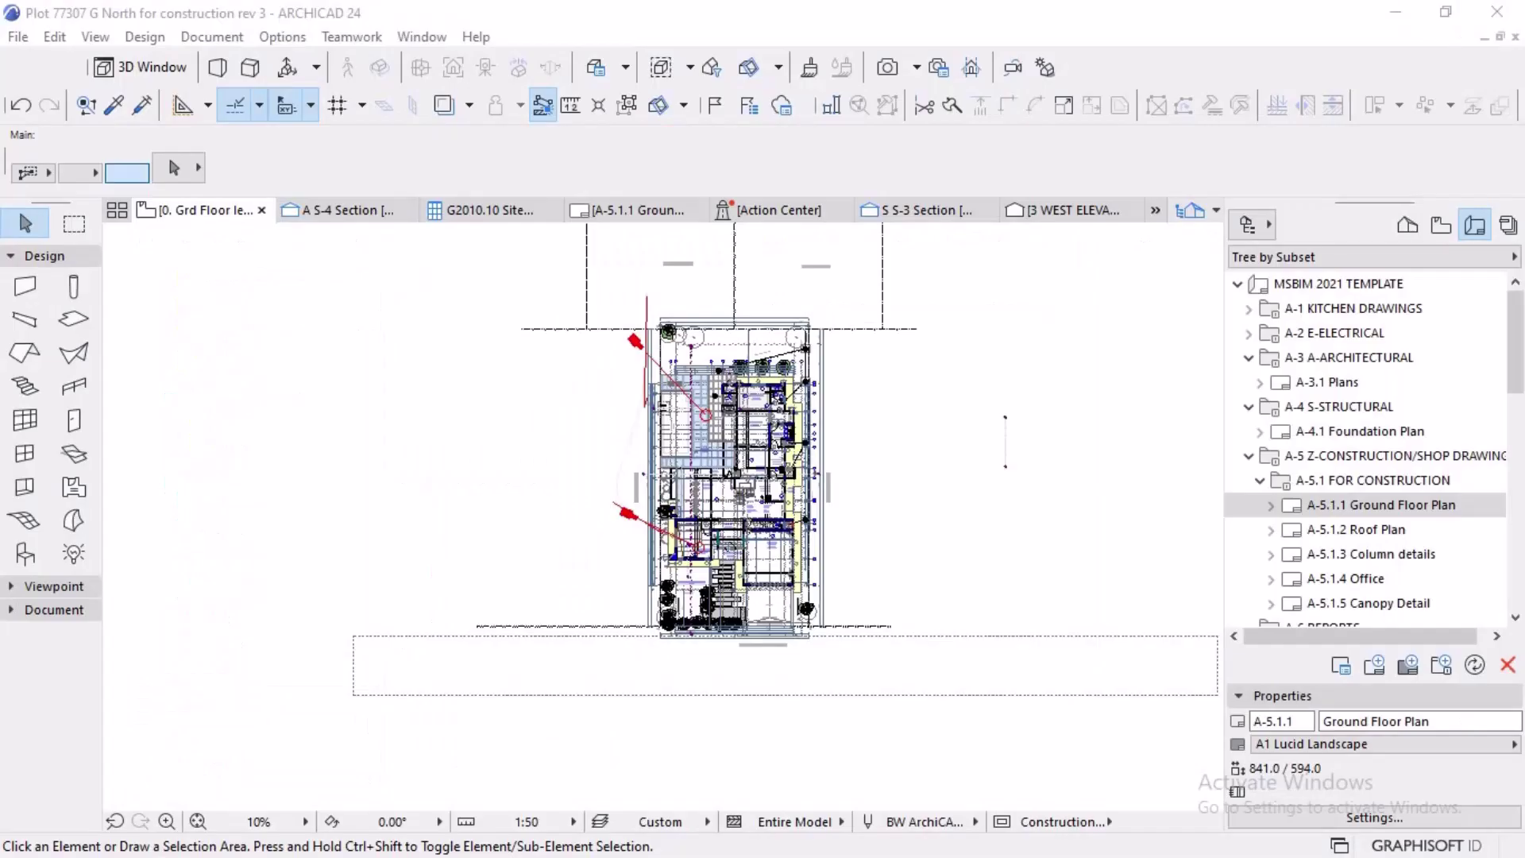
- Switch to Archicad and open the A-5.1.1 Ground Floor Plan layout
{"action": "scroll", "coordinate": [705, 393], "scroll_direction": "up", "scroll_amount": 5}
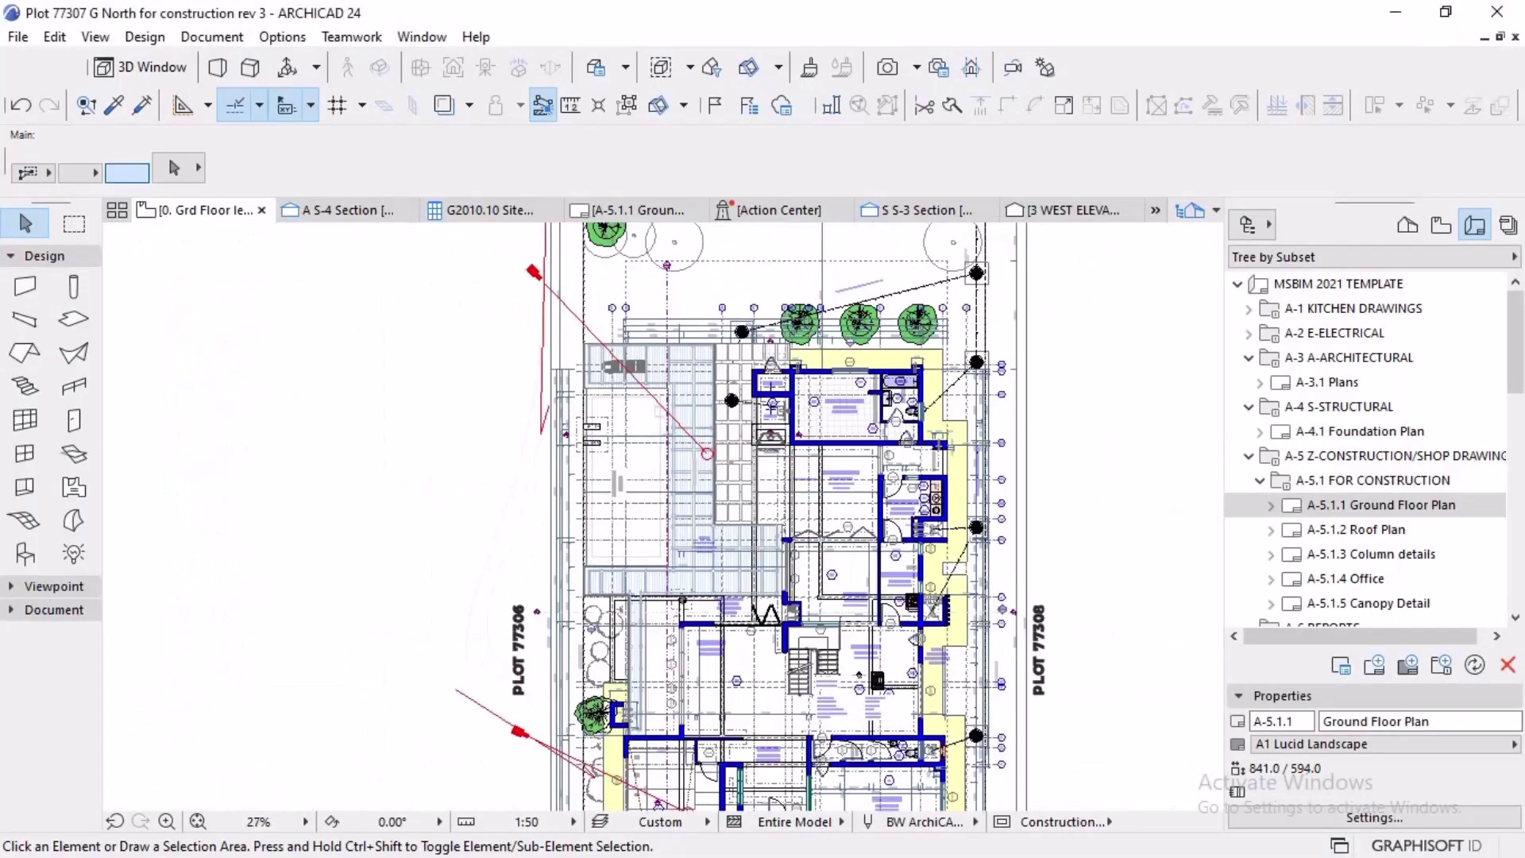
{"action": "scroll", "coordinate": [487, 456], "scroll_direction": "down", "scroll_amount": 2}
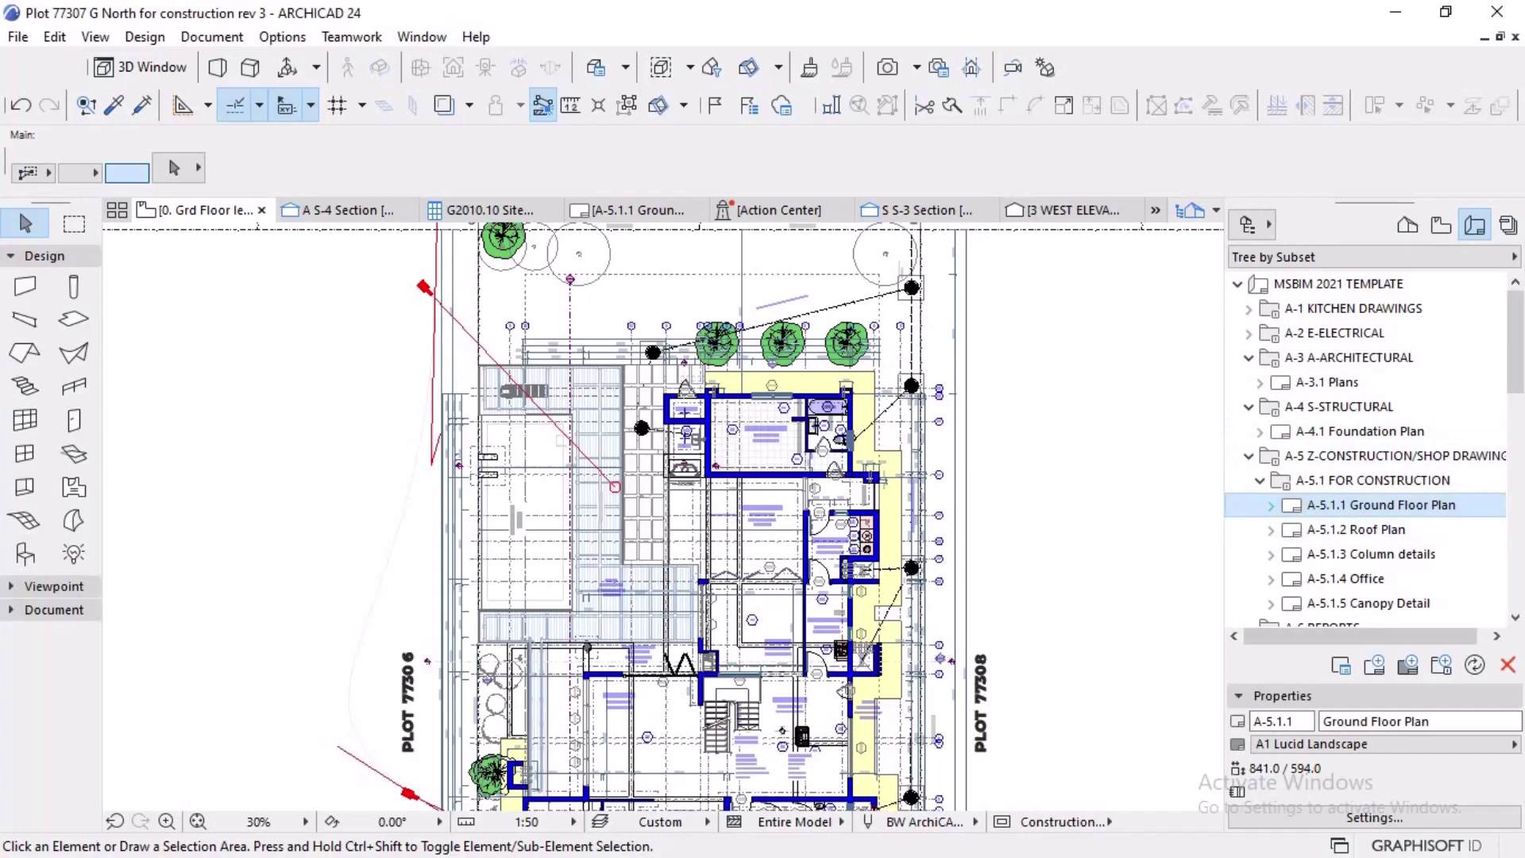
{"action": "double_click", "coordinate": [1382, 505]}
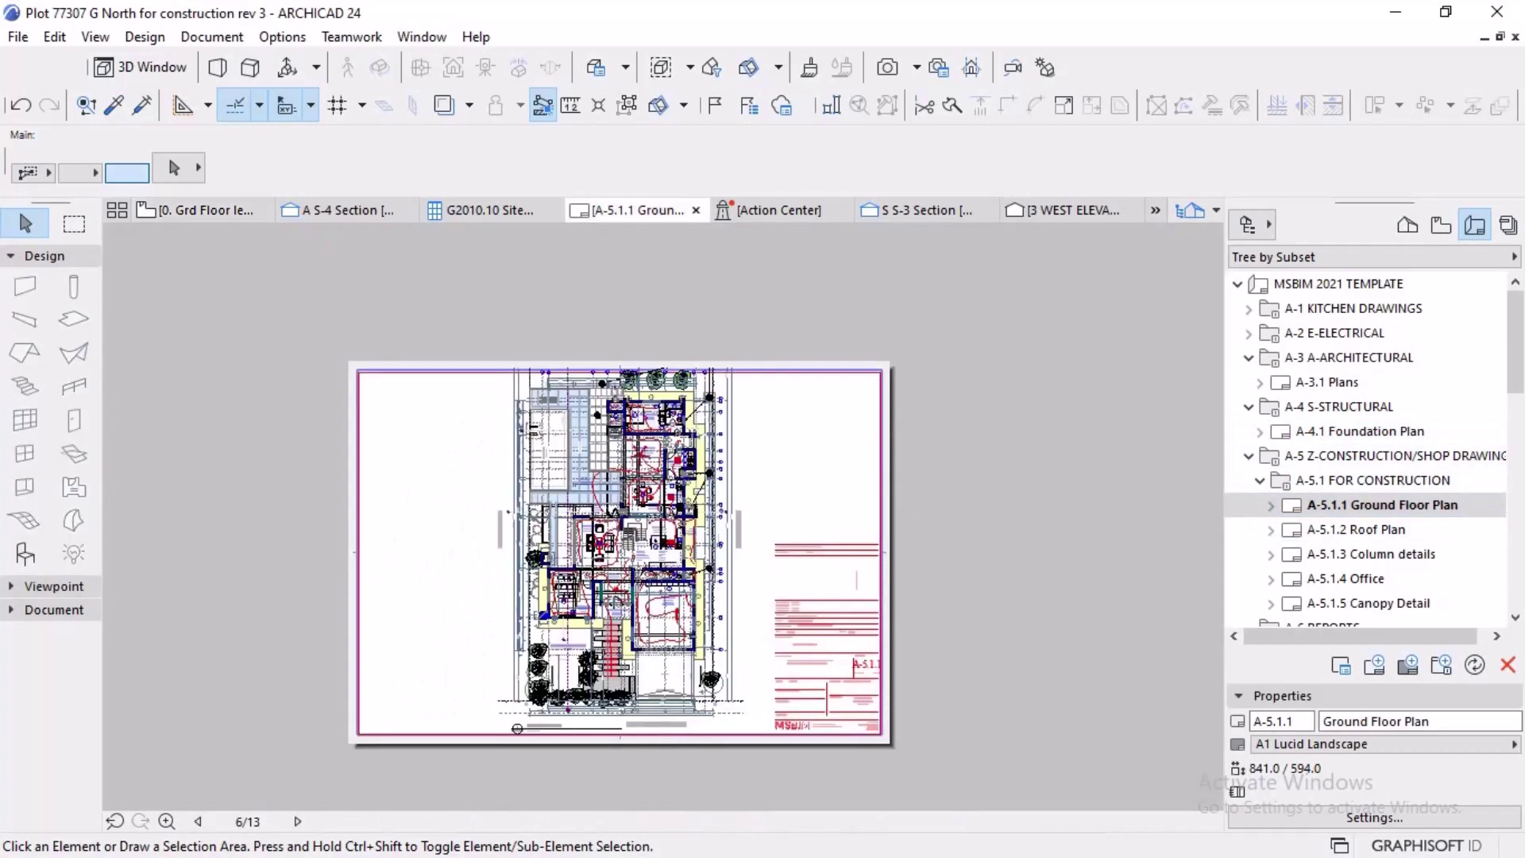
- Examine the lounge, dining and kitchen area on the A-5.1.1 Ground Floor Plan layout
{"action": "left_click", "coordinate": [17, 36]}
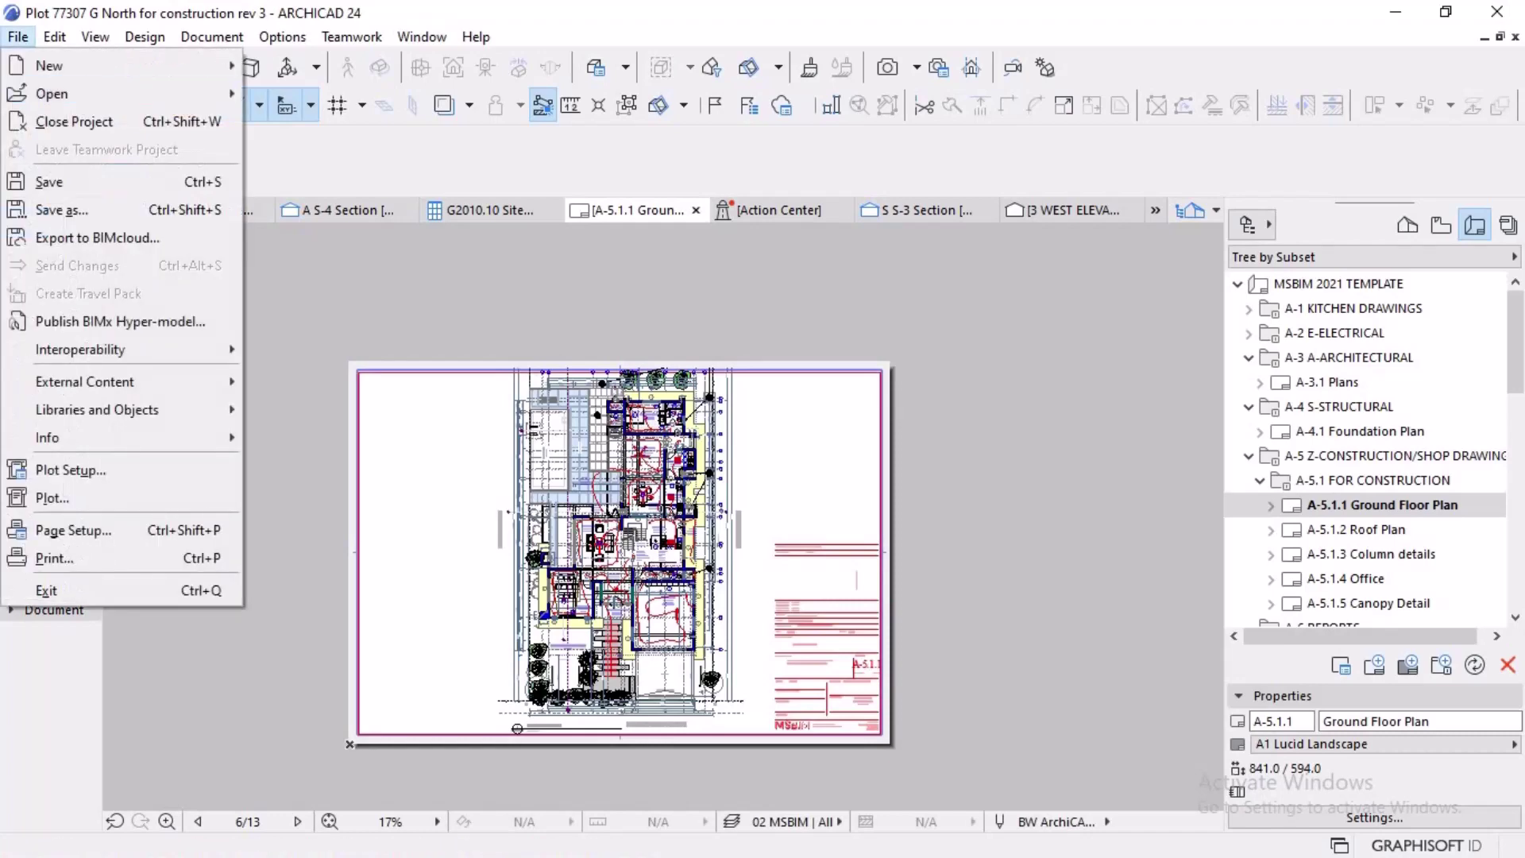
{"action": "key", "text": "Escape"}
{"action": "scroll", "coordinate": [591, 581], "scroll_direction": "up", "scroll_amount": 2}
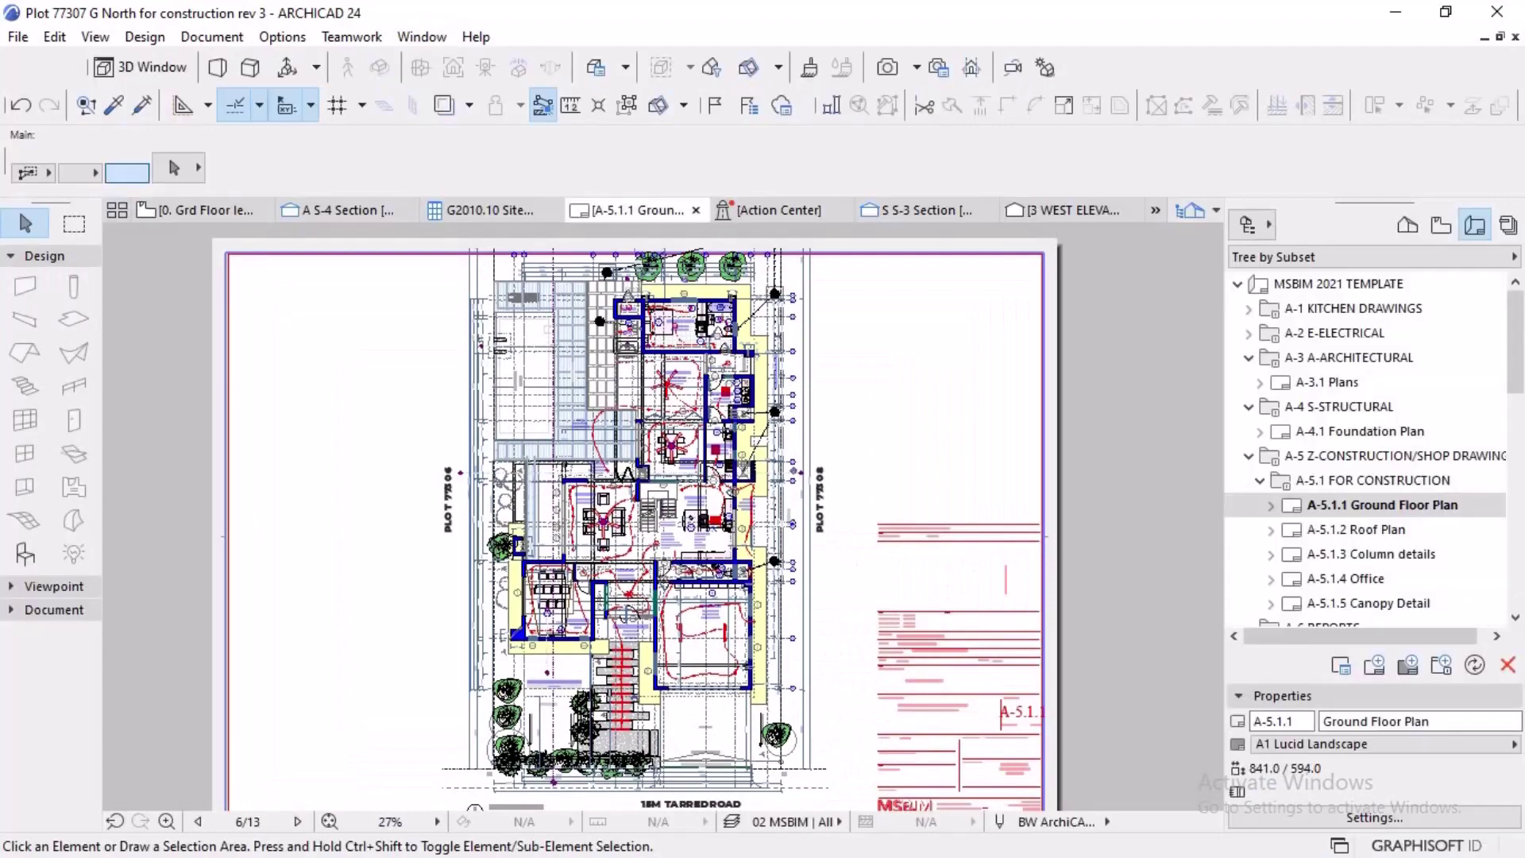
{"action": "scroll", "coordinate": [636, 486], "scroll_direction": "up", "scroll_amount": 4}
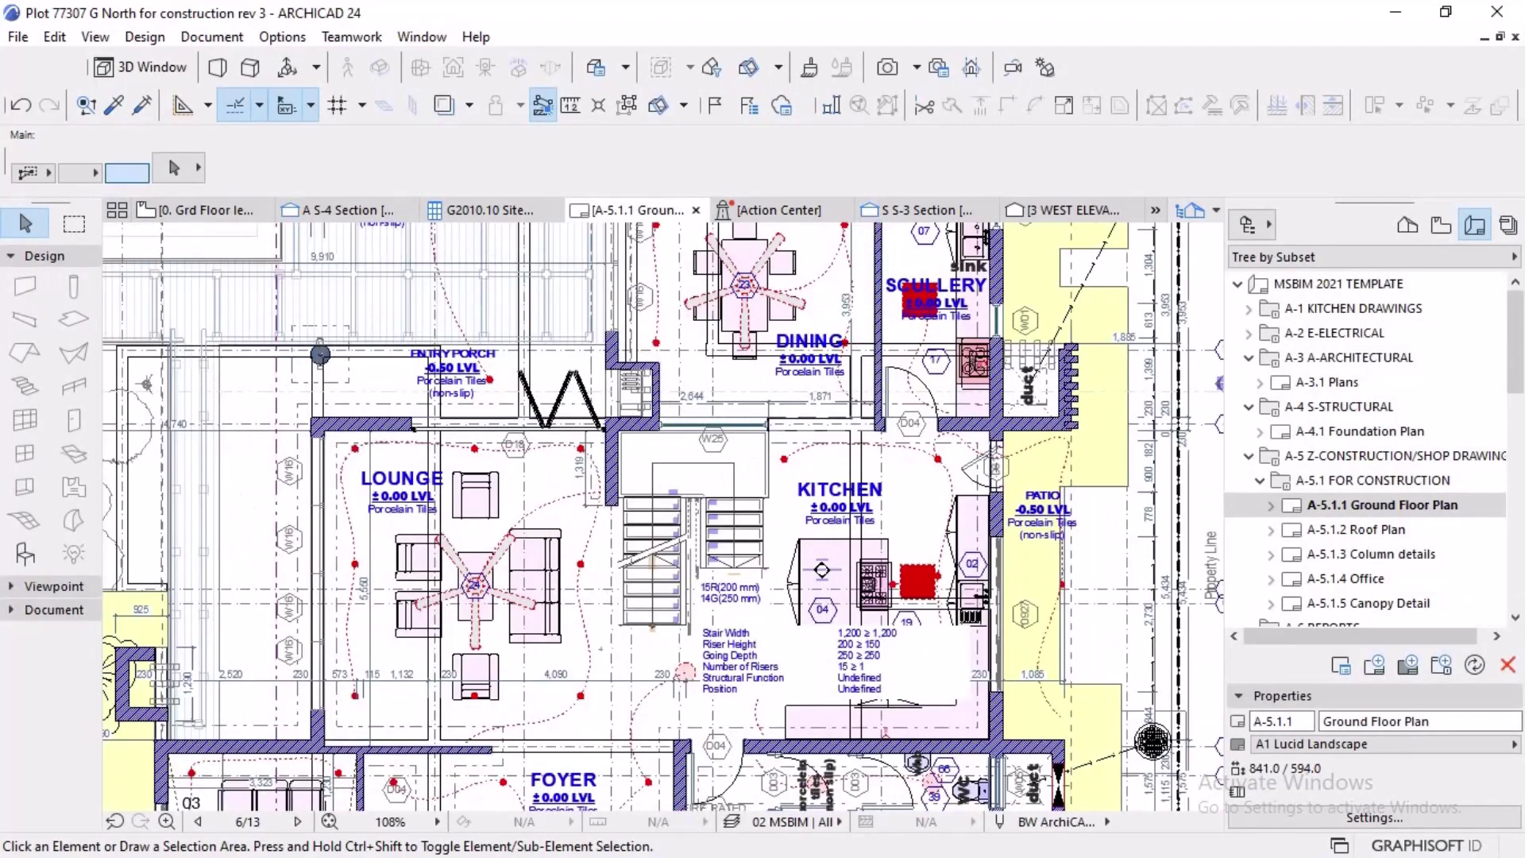
{"action": "scroll", "coordinate": [371, 434], "scroll_direction": "down", "scroll_amount": 3}
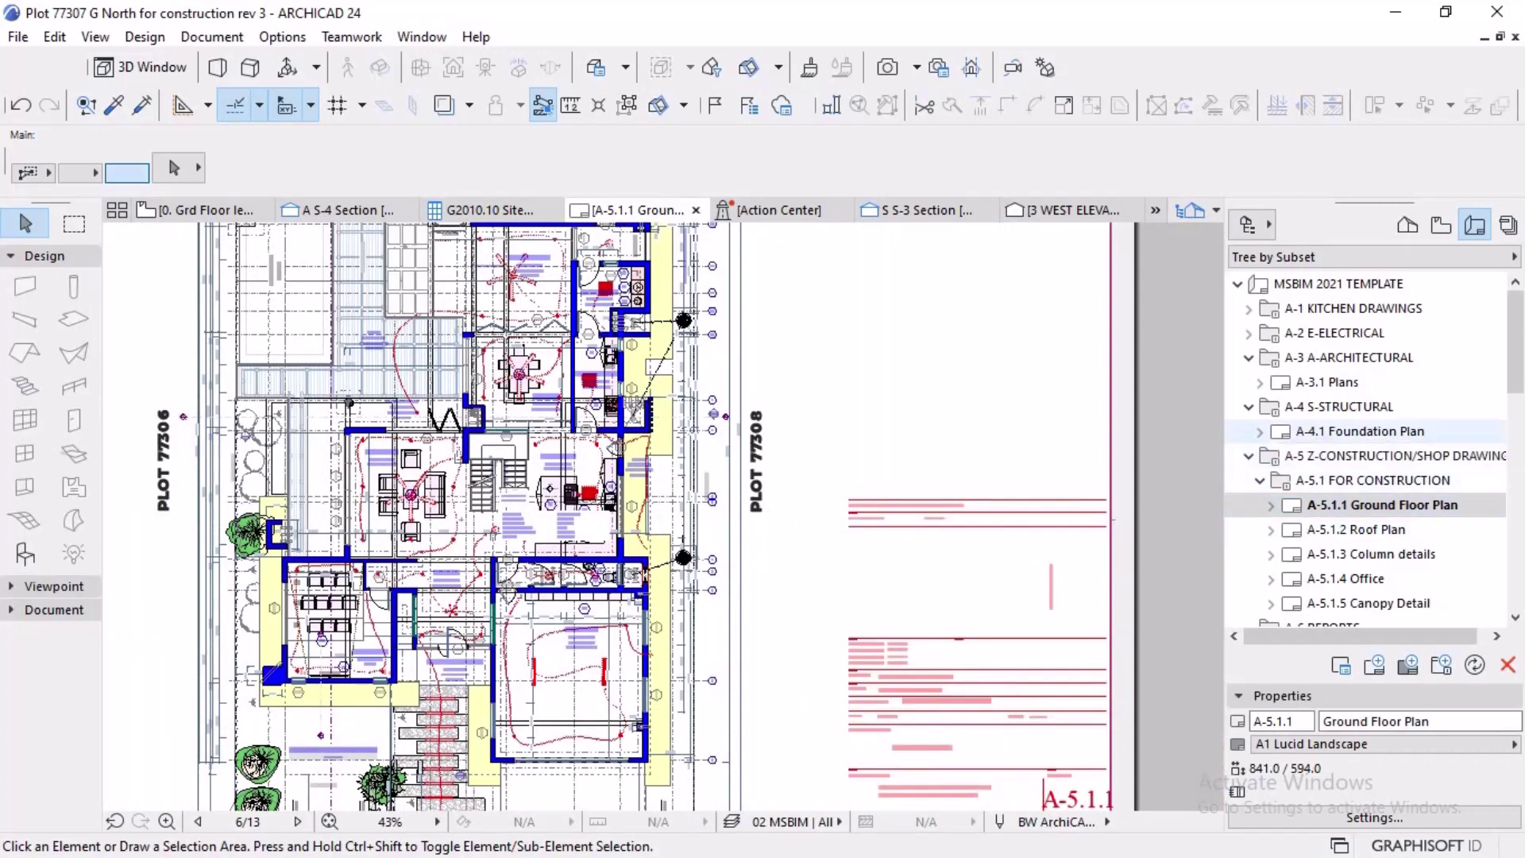
{"action": "left_click", "coordinate": [1253, 225]}
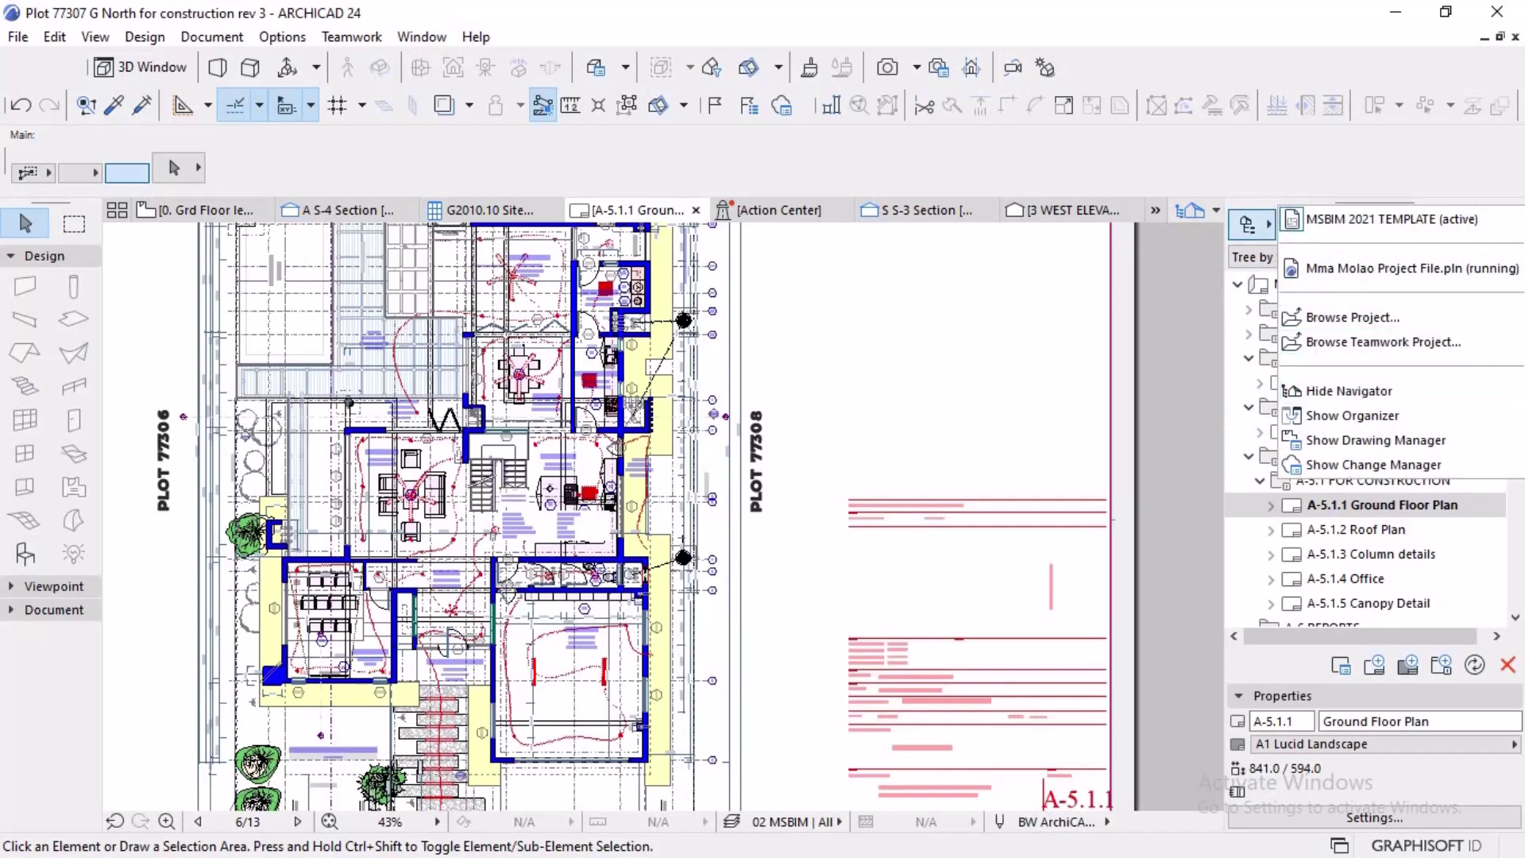
{"action": "key", "text": "Escape"}
- Show the Bluebeam Connection palette and open its Publish PDF dialog
{"action": "left_click", "coordinate": [17, 37]}
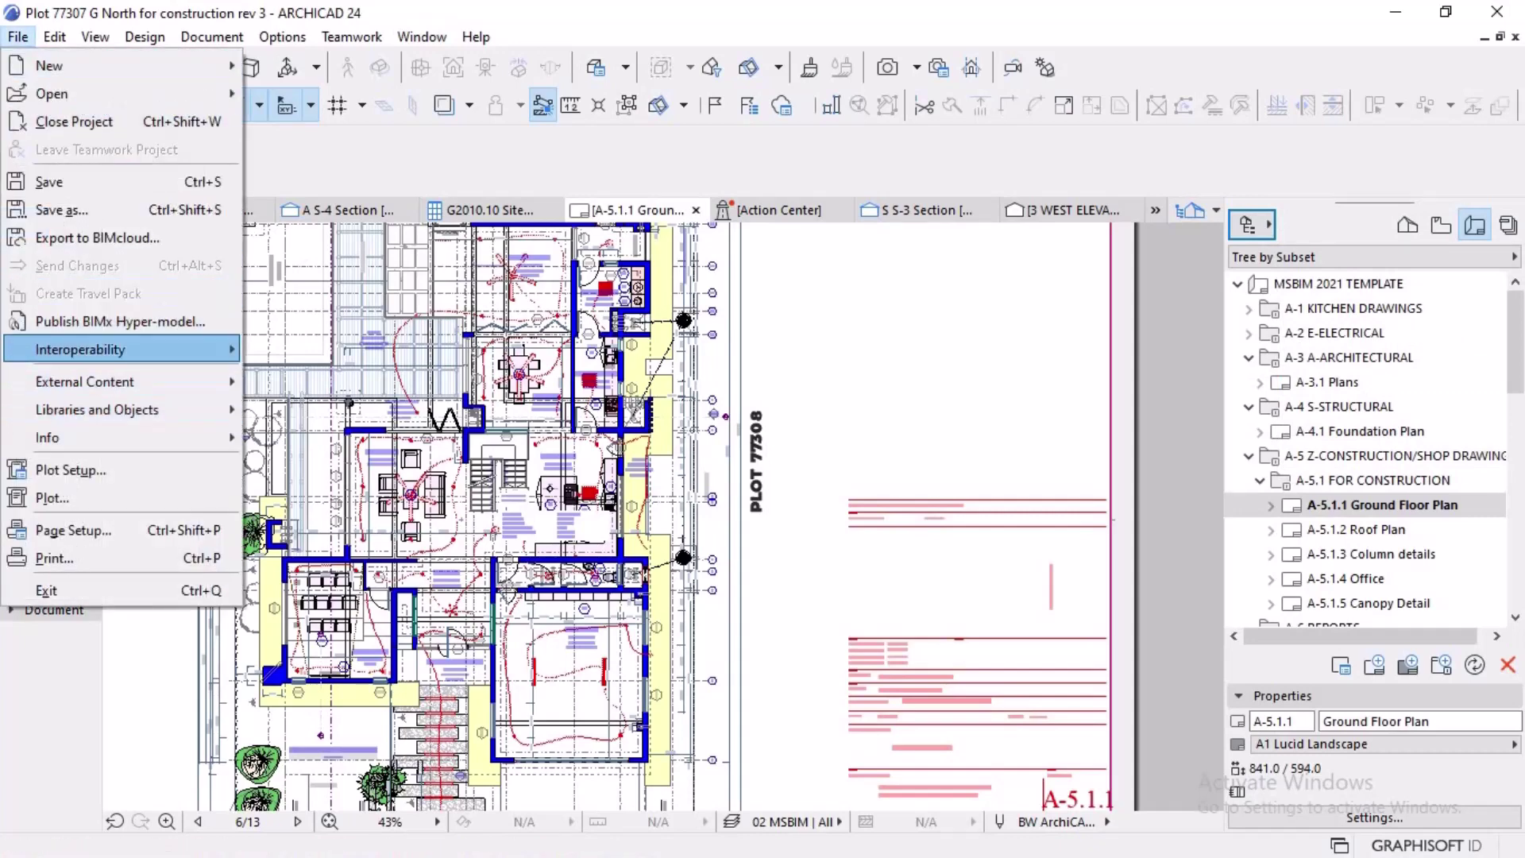
{"action": "mouse_move", "coordinate": [119, 349]}
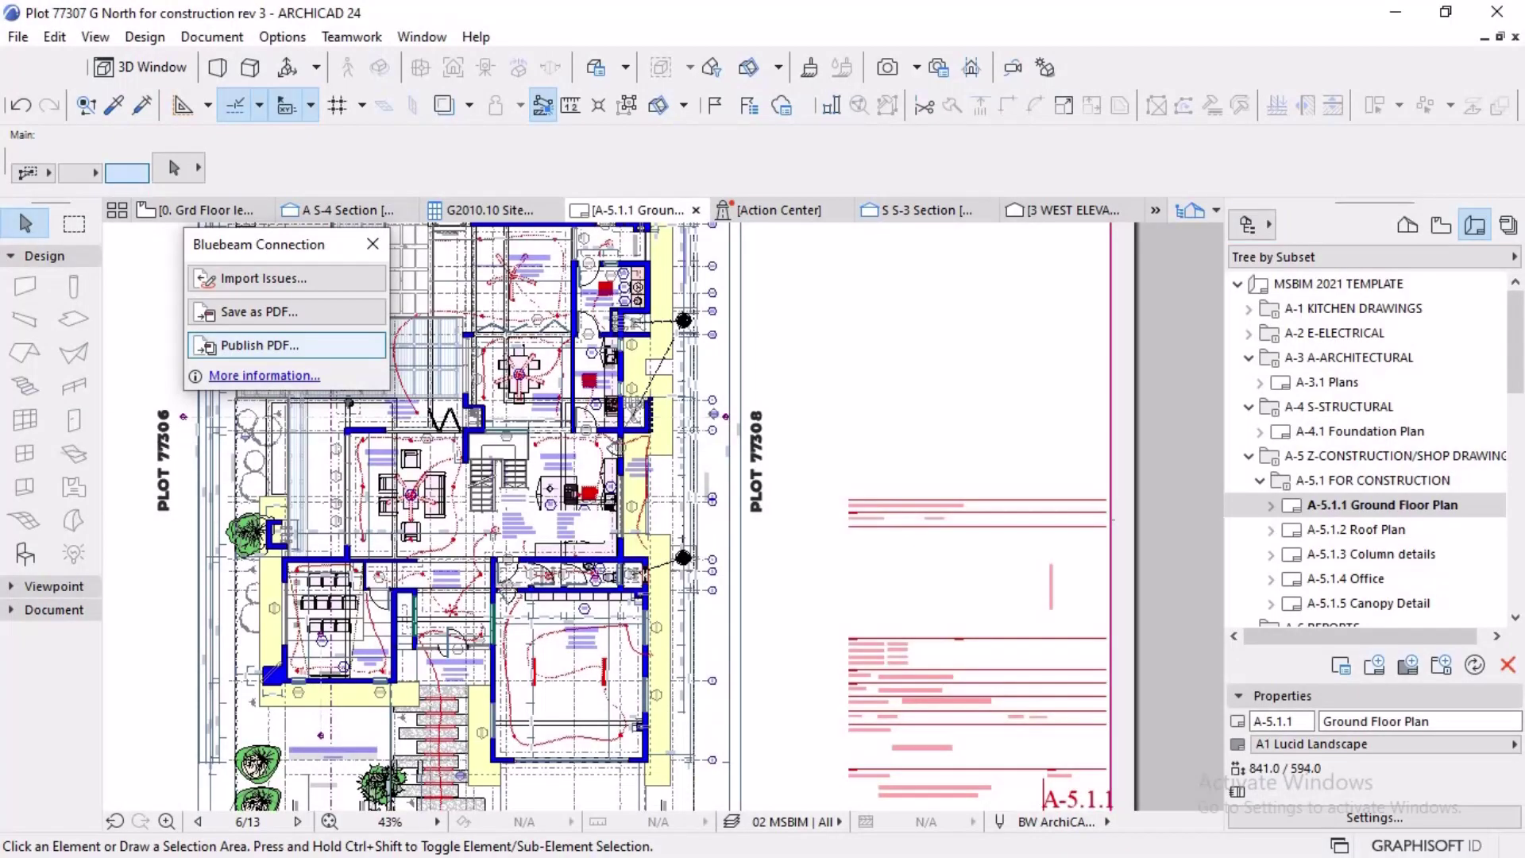
{"action": "left_click", "coordinate": [260, 345]}
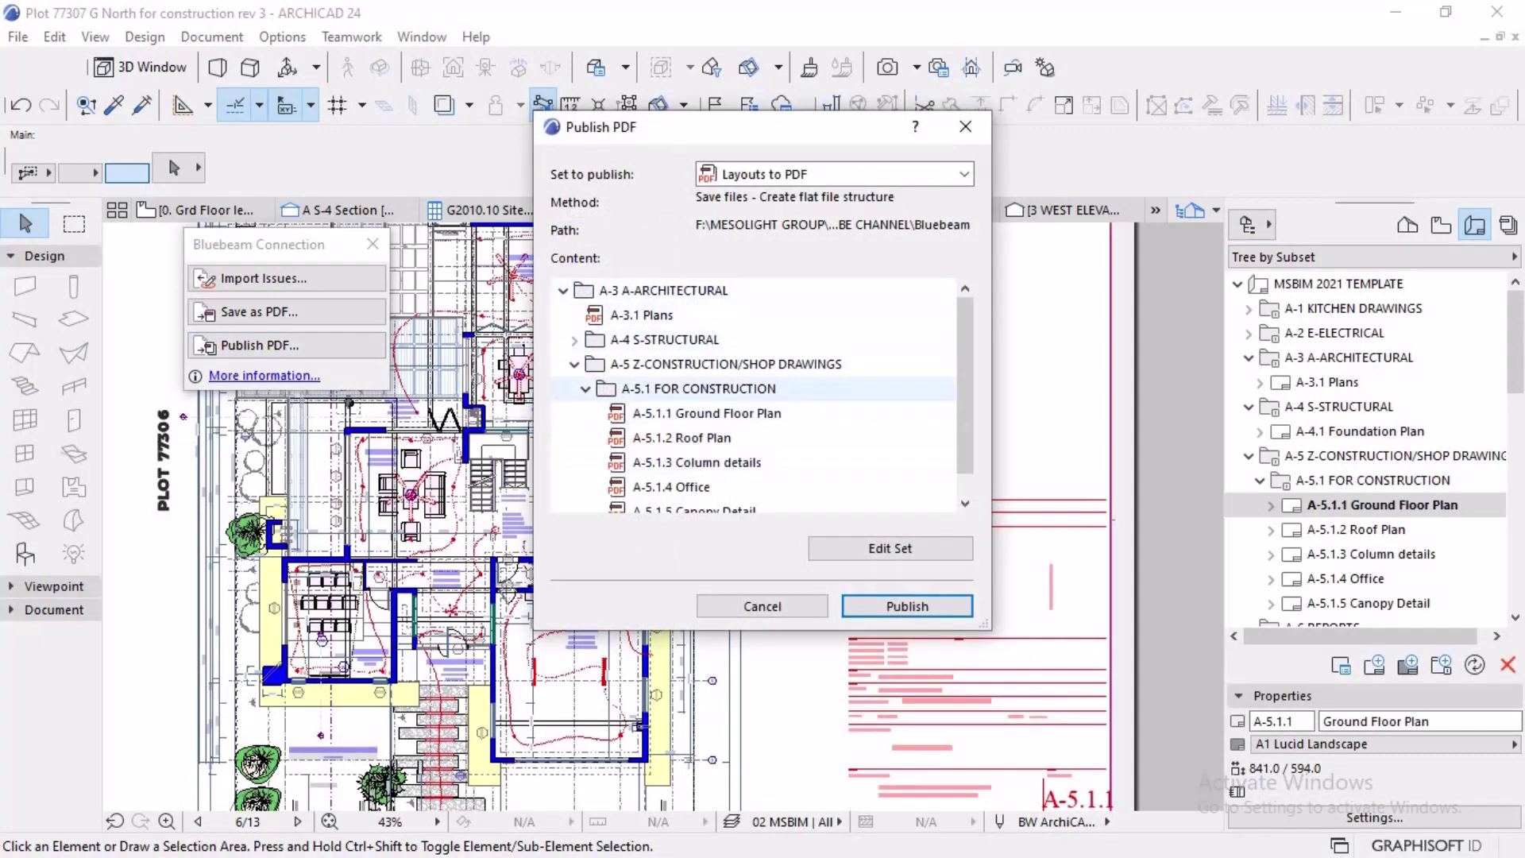
- Review the architectural, structural and construction layouts contained in the "Layouts to PDF" publisher set
{"action": "left_click", "coordinate": [664, 339]}
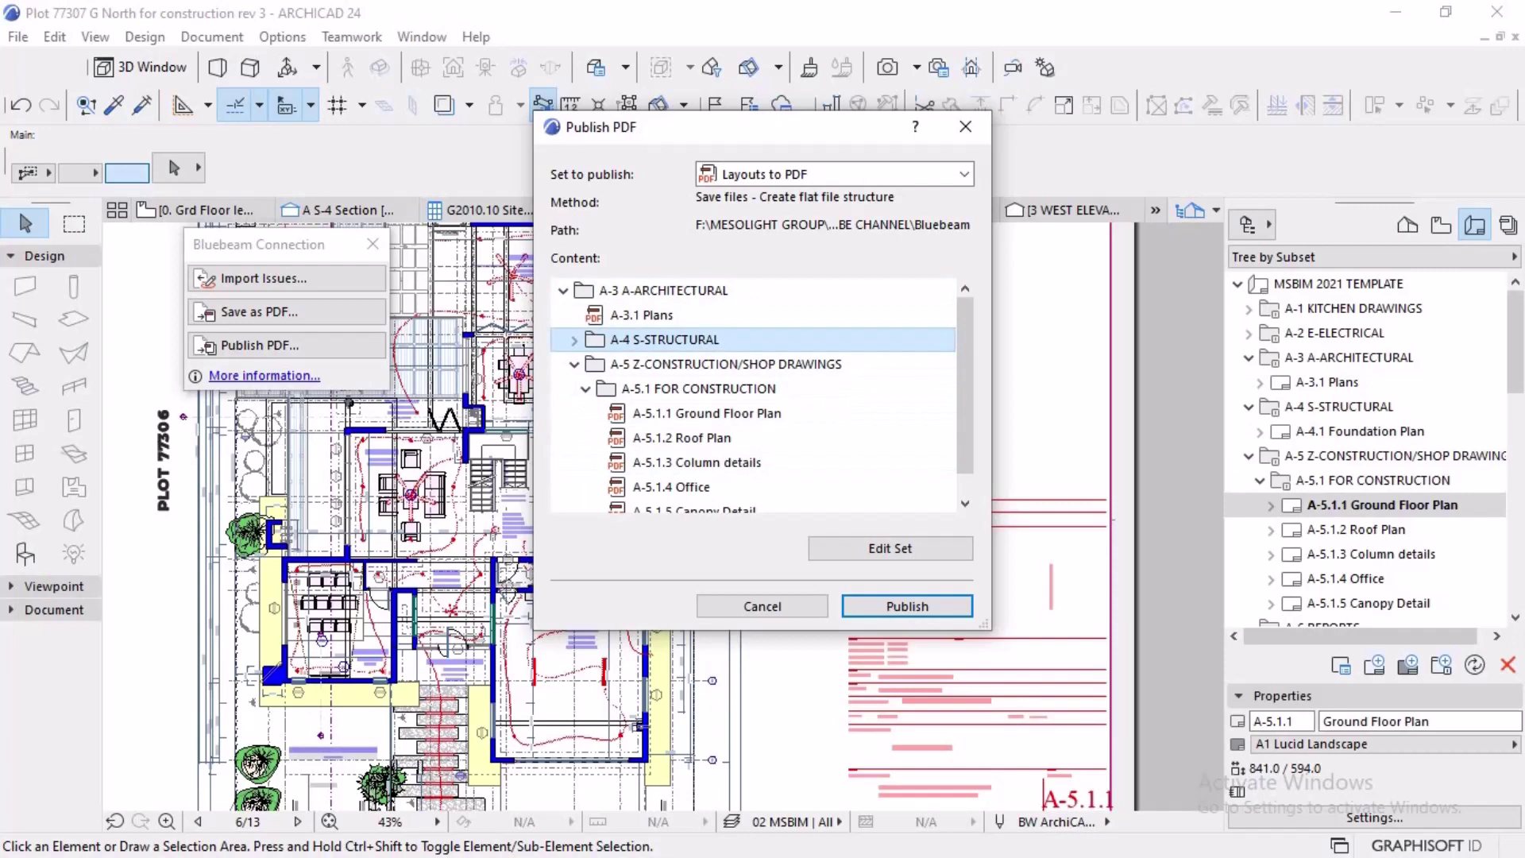
{"action": "left_click", "coordinate": [663, 289]}
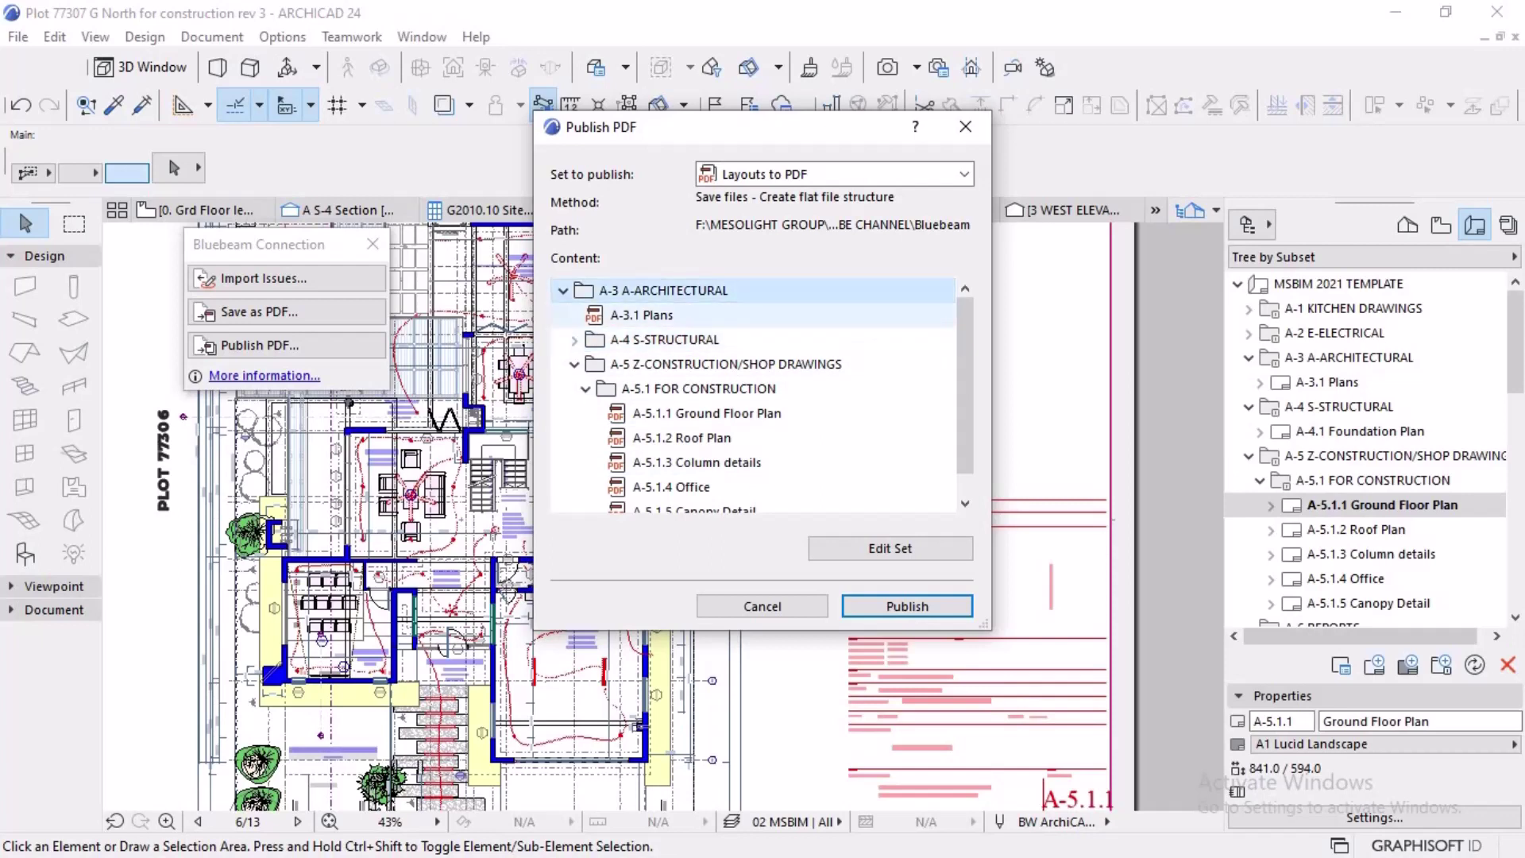
{"action": "scroll", "coordinate": [752, 437], "scroll_direction": "down", "scroll_amount": 1}
{"action": "scroll", "coordinate": [683, 487], "scroll_direction": "up", "scroll_amount": 1}
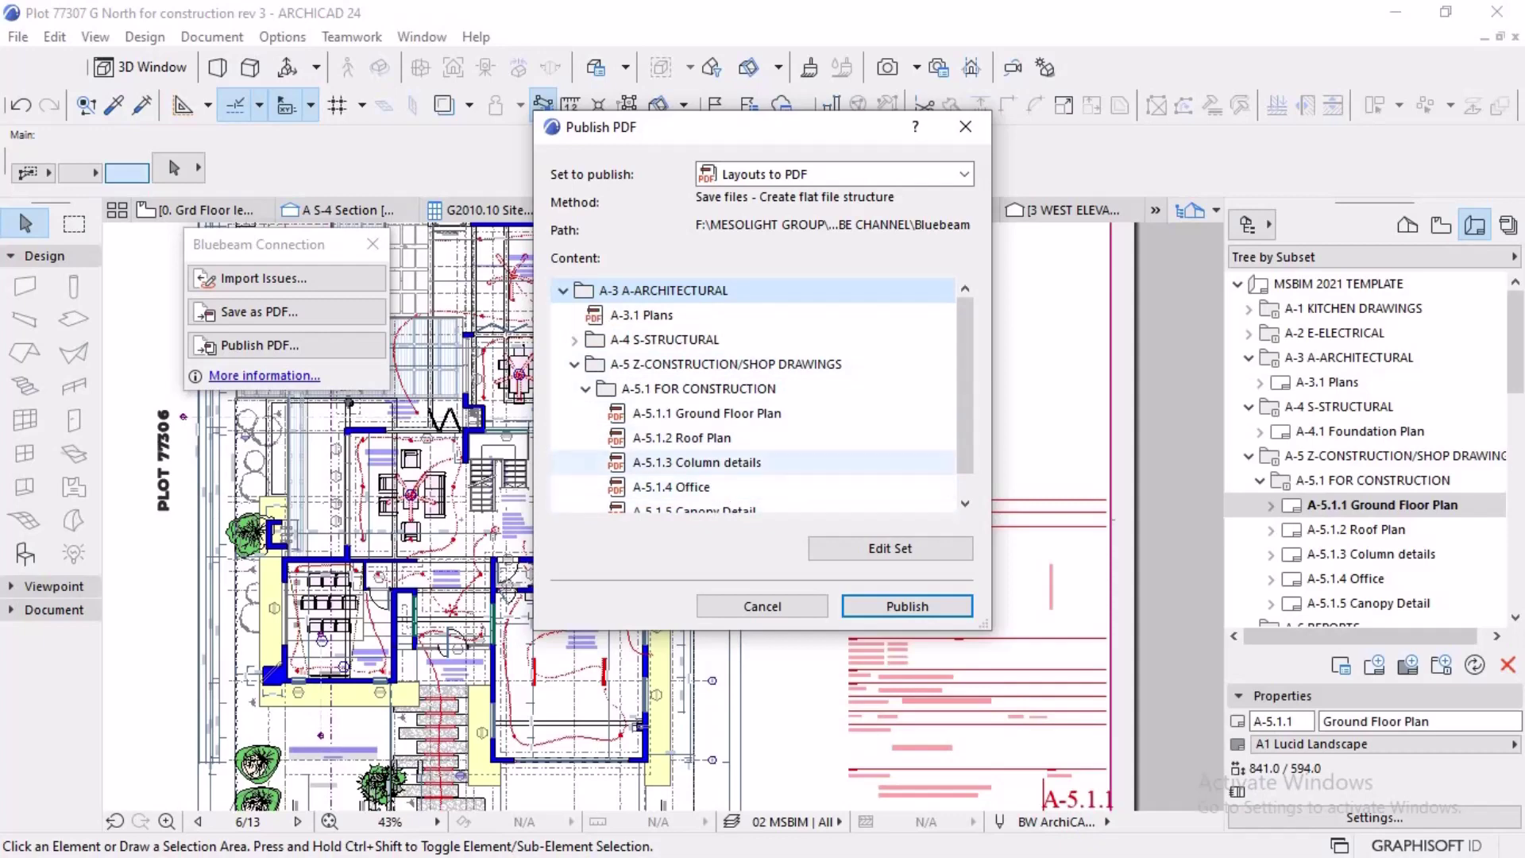
{"action": "scroll", "coordinate": [699, 385], "scroll_direction": "down", "scroll_amount": 1}
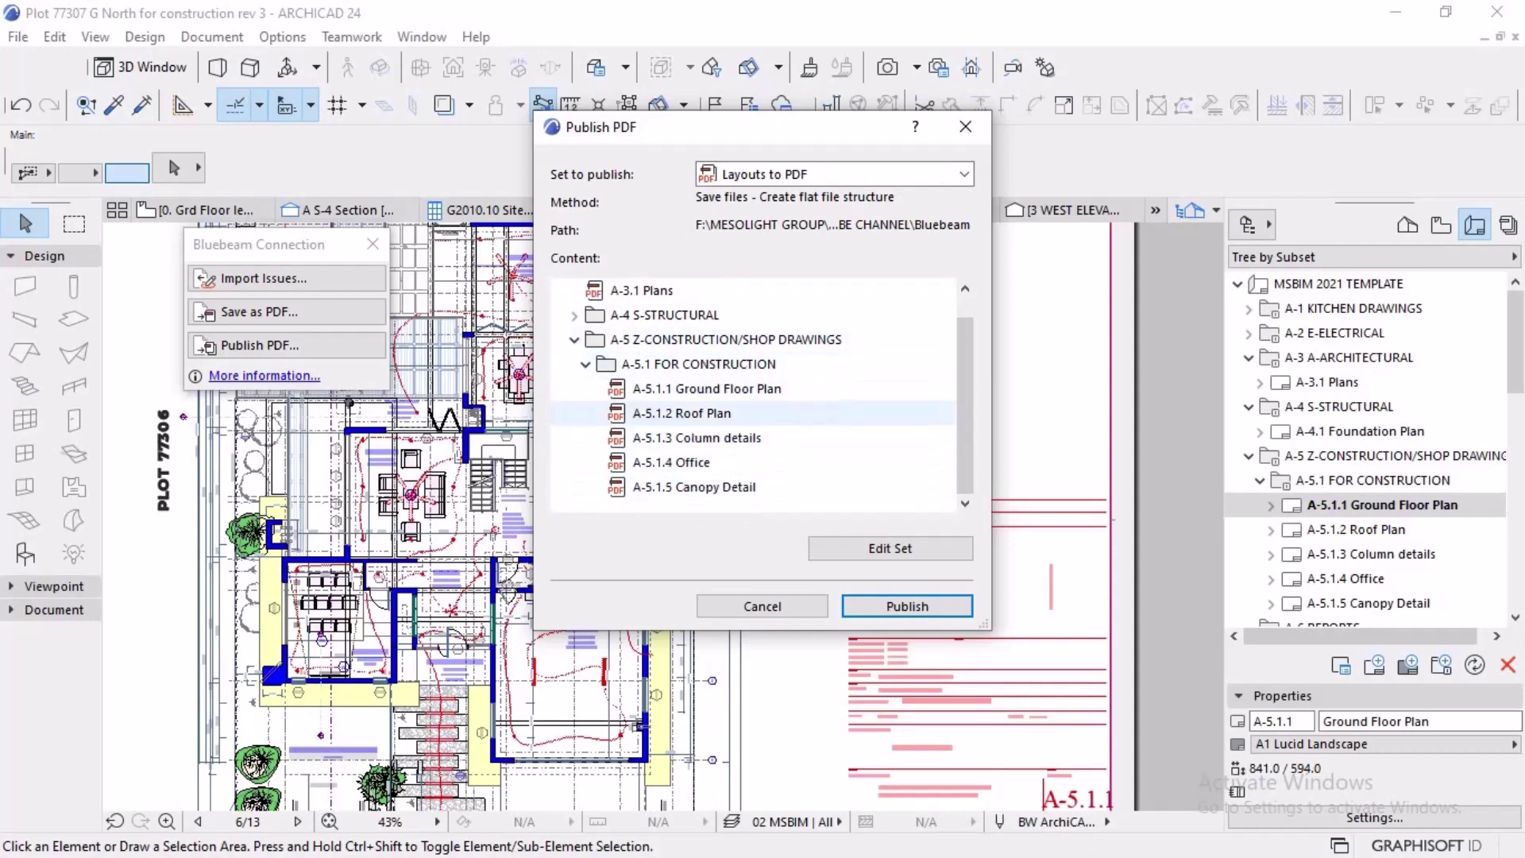
- Open the "Layouts to PDF" set for editing and check the PDF document options of the A-3.1 Plans layout
{"action": "left_click", "coordinate": [889, 548]}
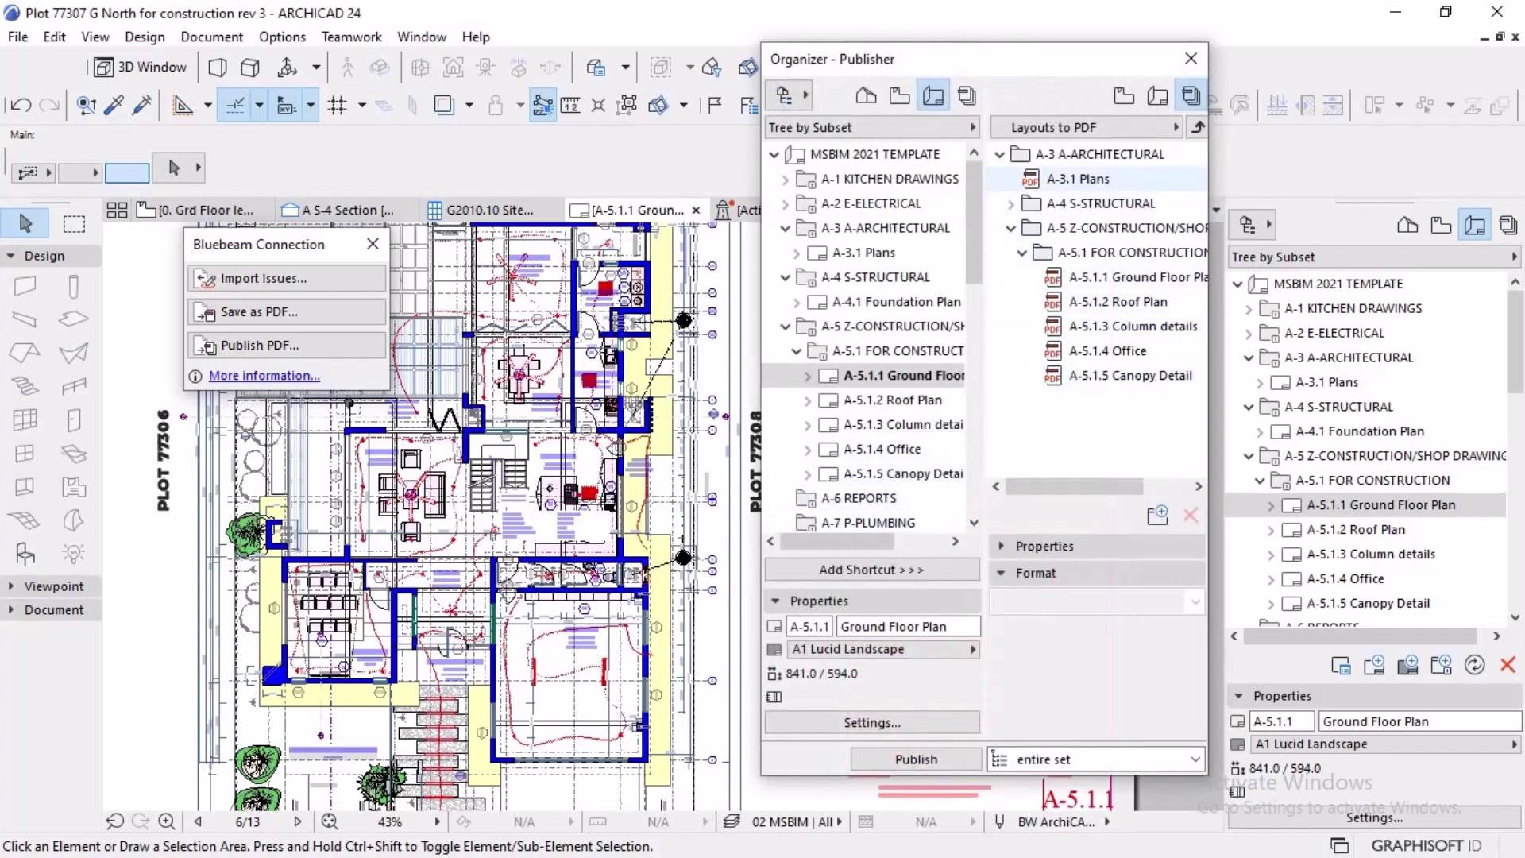
{"action": "left_click", "coordinate": [1078, 179]}
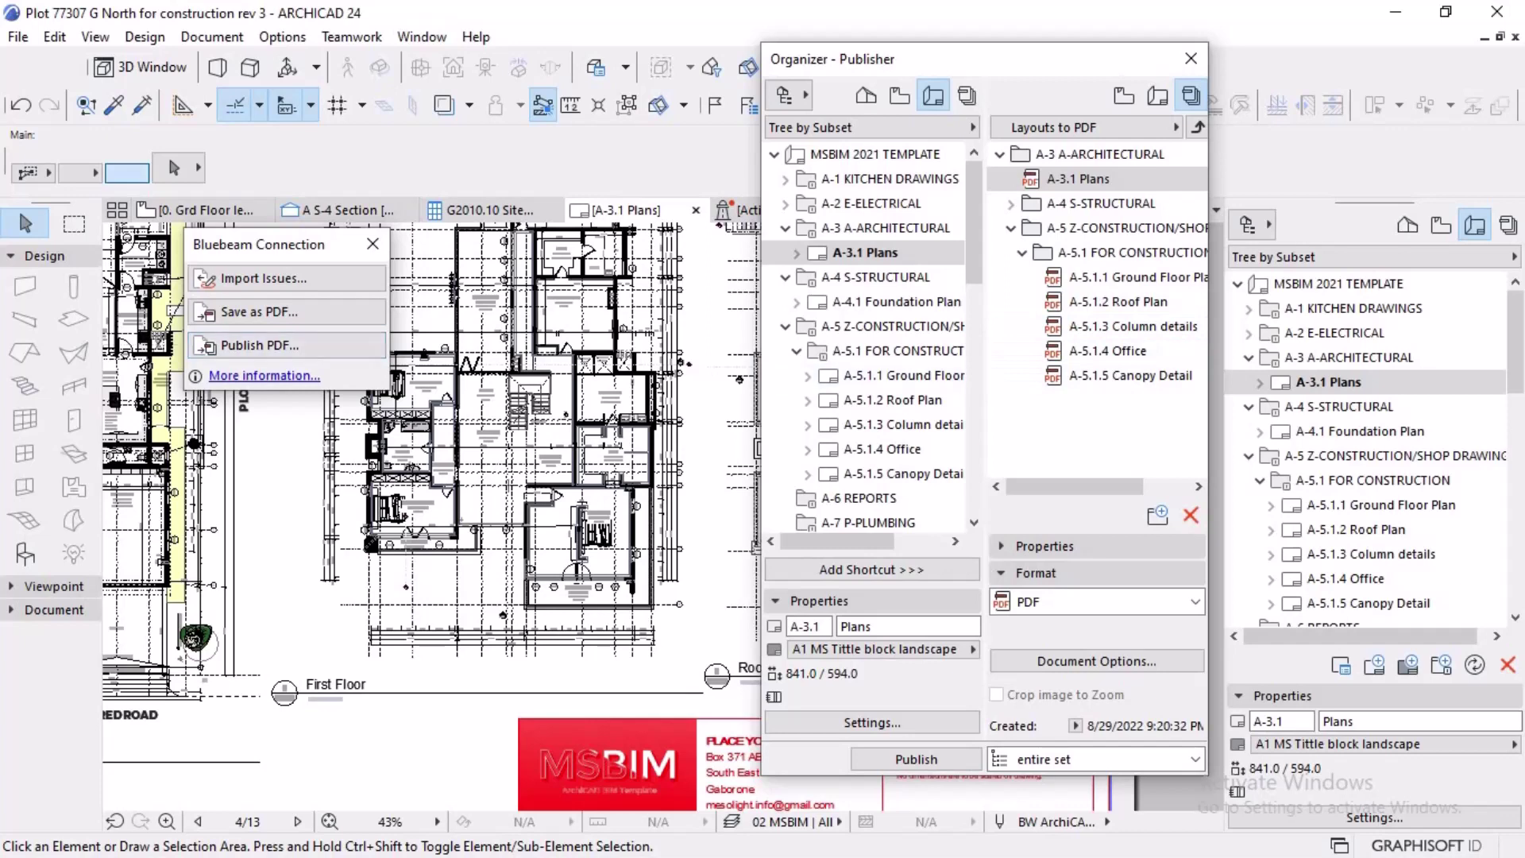
{"action": "left_click", "coordinate": [1096, 660]}
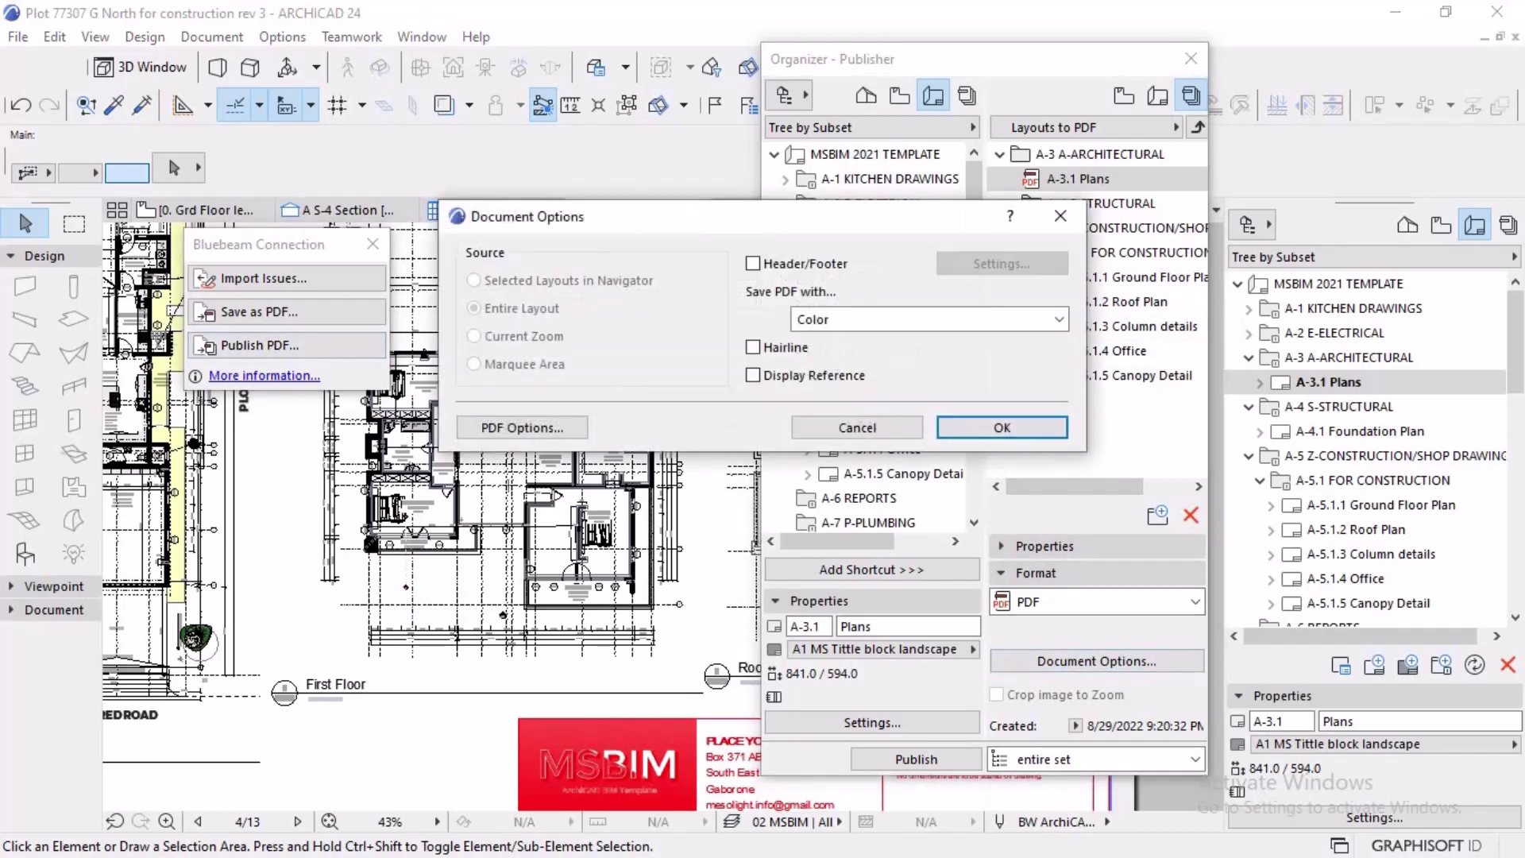
{"action": "left_click", "coordinate": [1059, 216]}
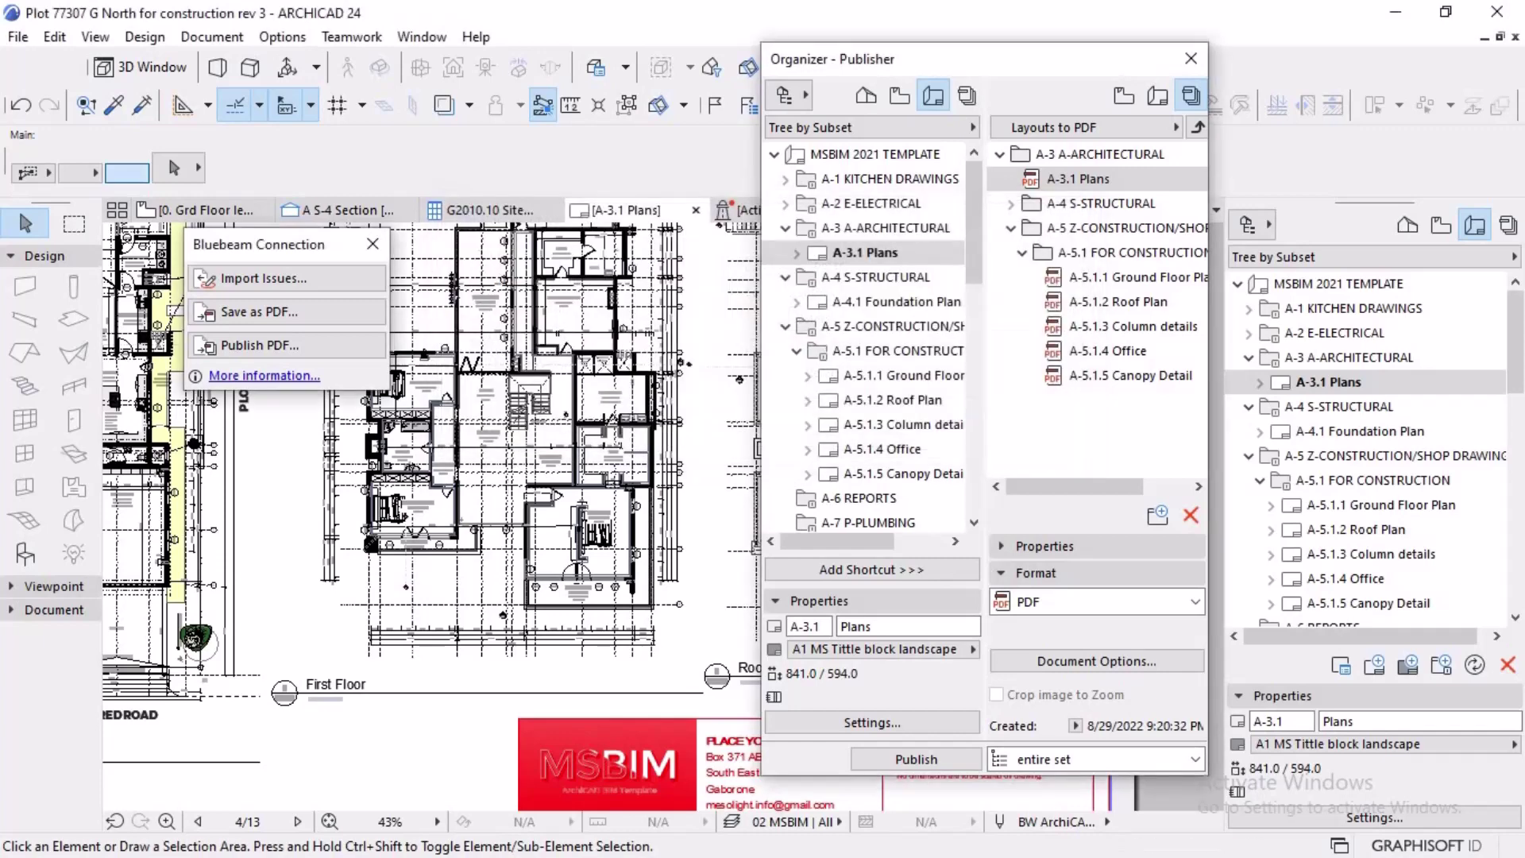
- Check the publishing method, file structure and destination path in the publishing properties of the "Layouts to PDF" set
{"action": "left_click", "coordinate": [1198, 128]}
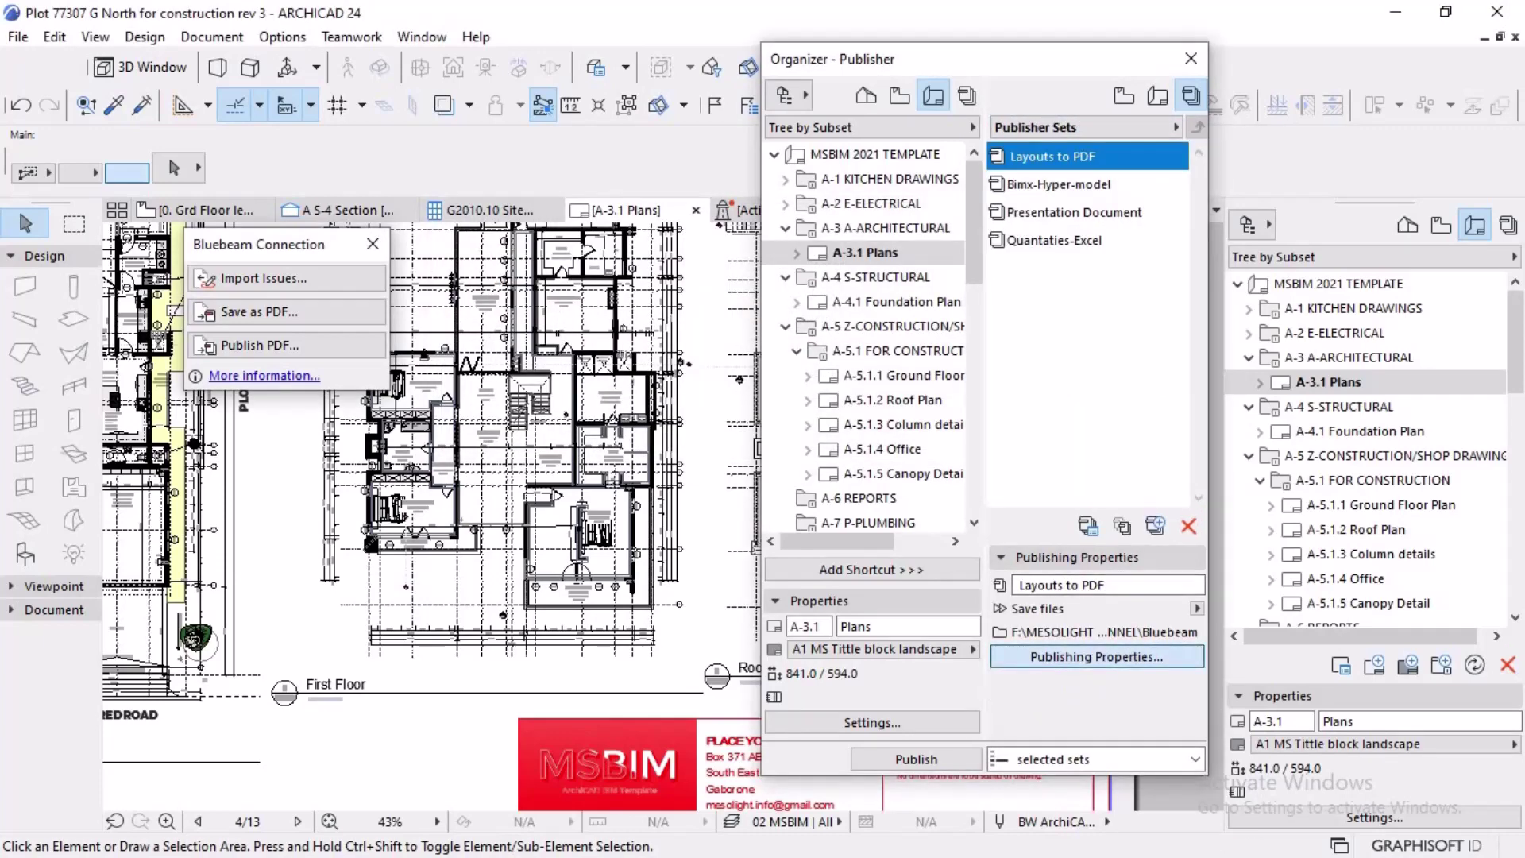
{"action": "left_click", "coordinate": [1096, 656]}
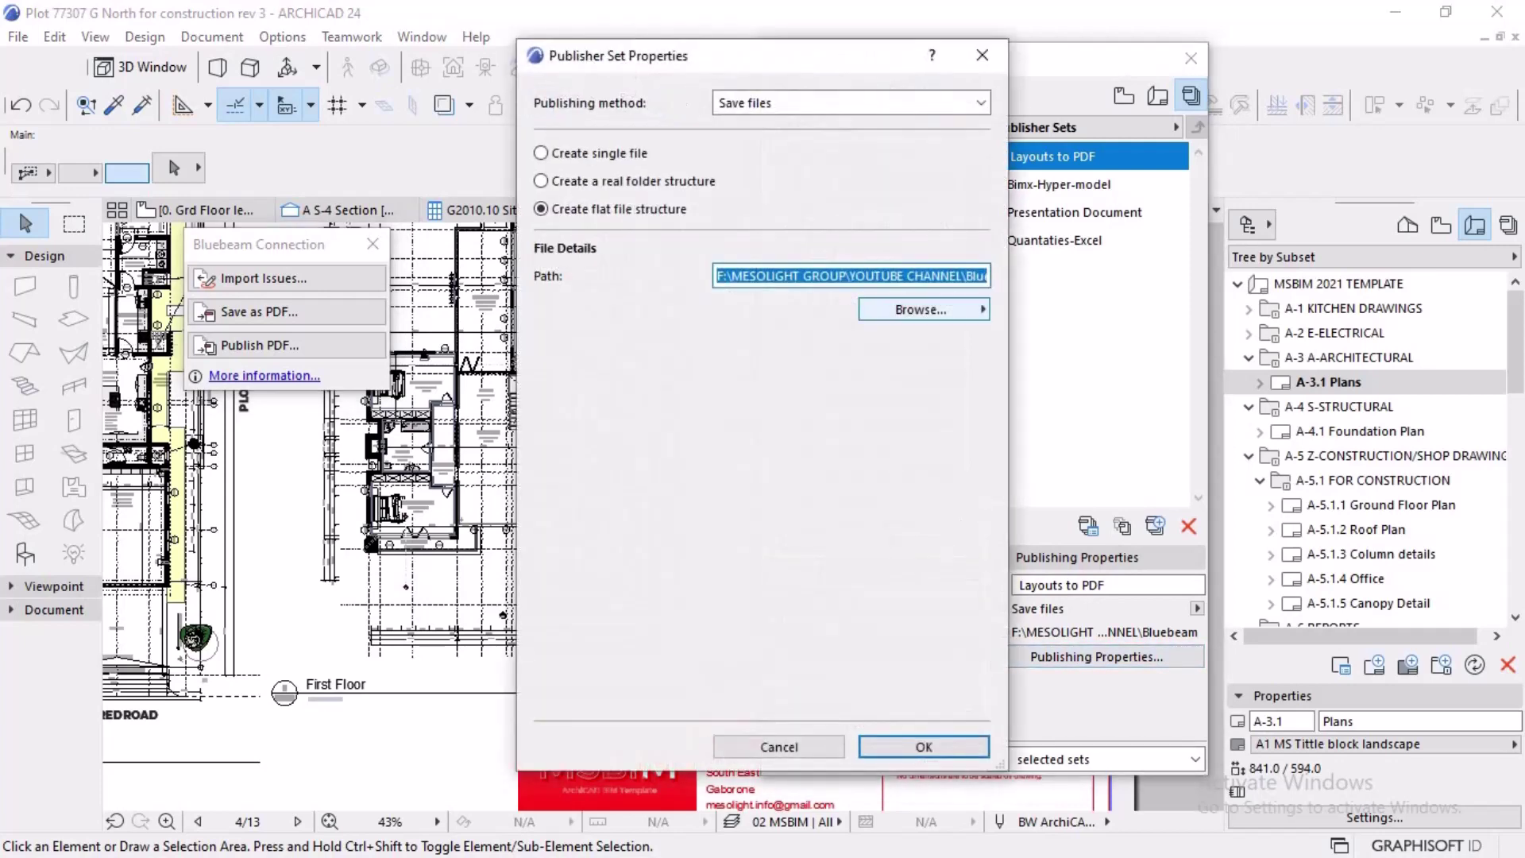
{"action": "left_click", "coordinate": [923, 309]}
{"action": "left_click", "coordinate": [1060, 307]}
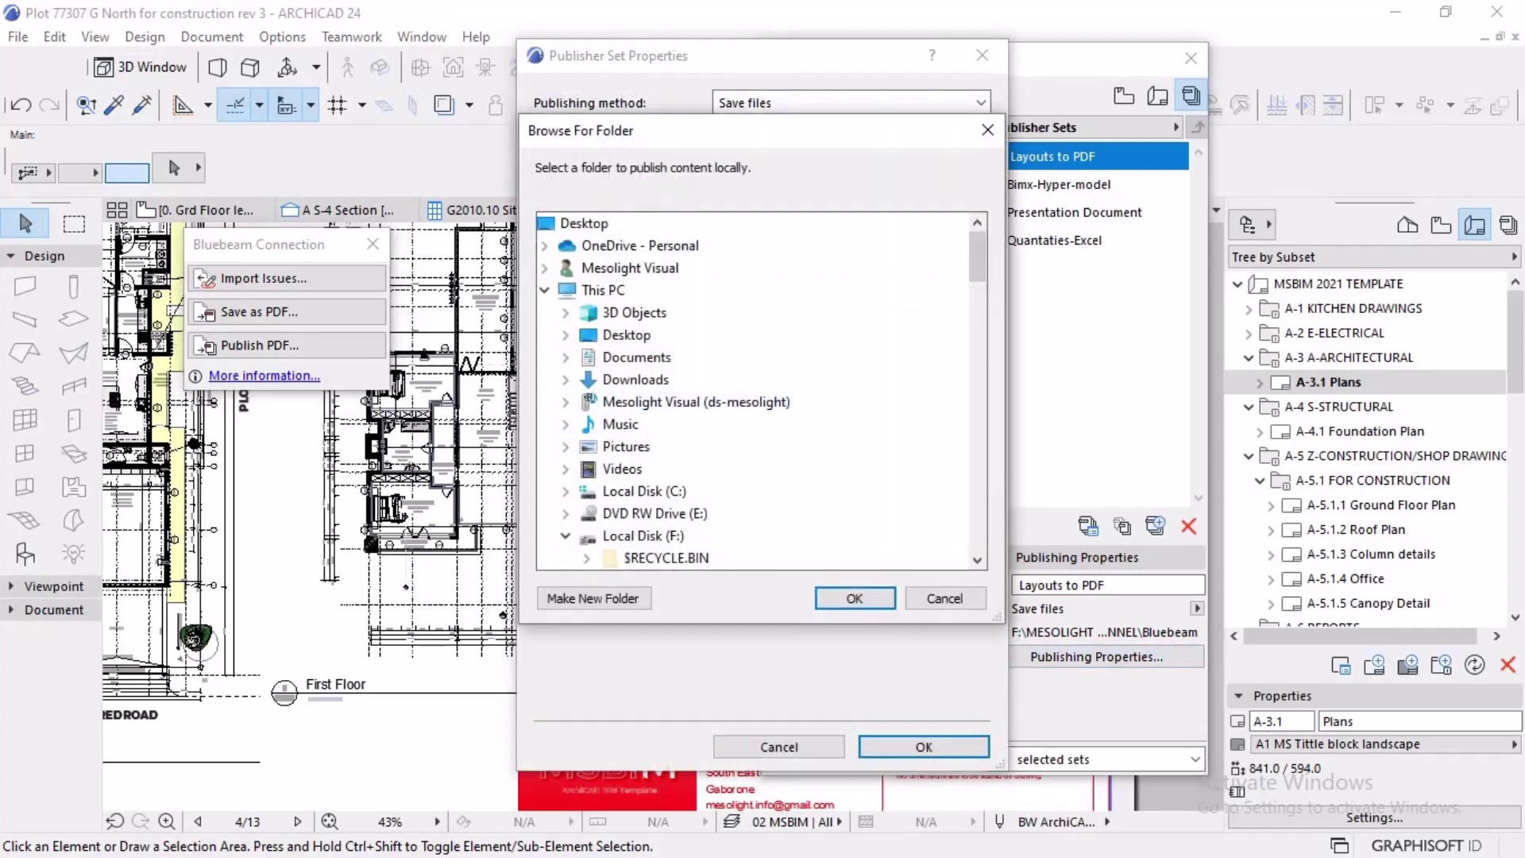
{"action": "key", "text": "Escape"}
{"action": "key", "text": "alt+Tab"}
{"action": "left_click", "coordinate": [1259, 71]}
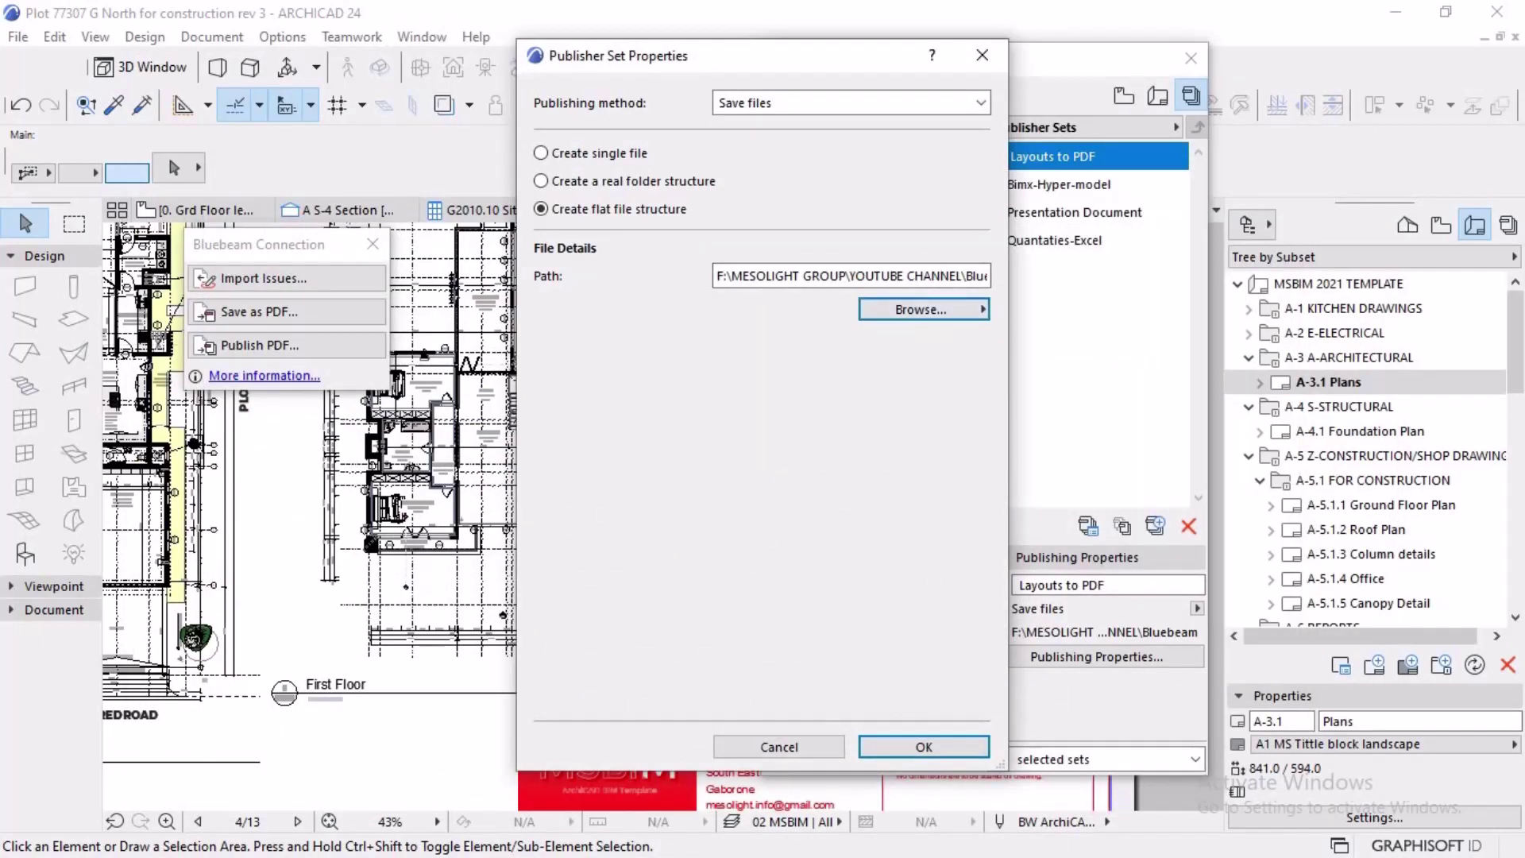
{"action": "key", "text": "Return"}
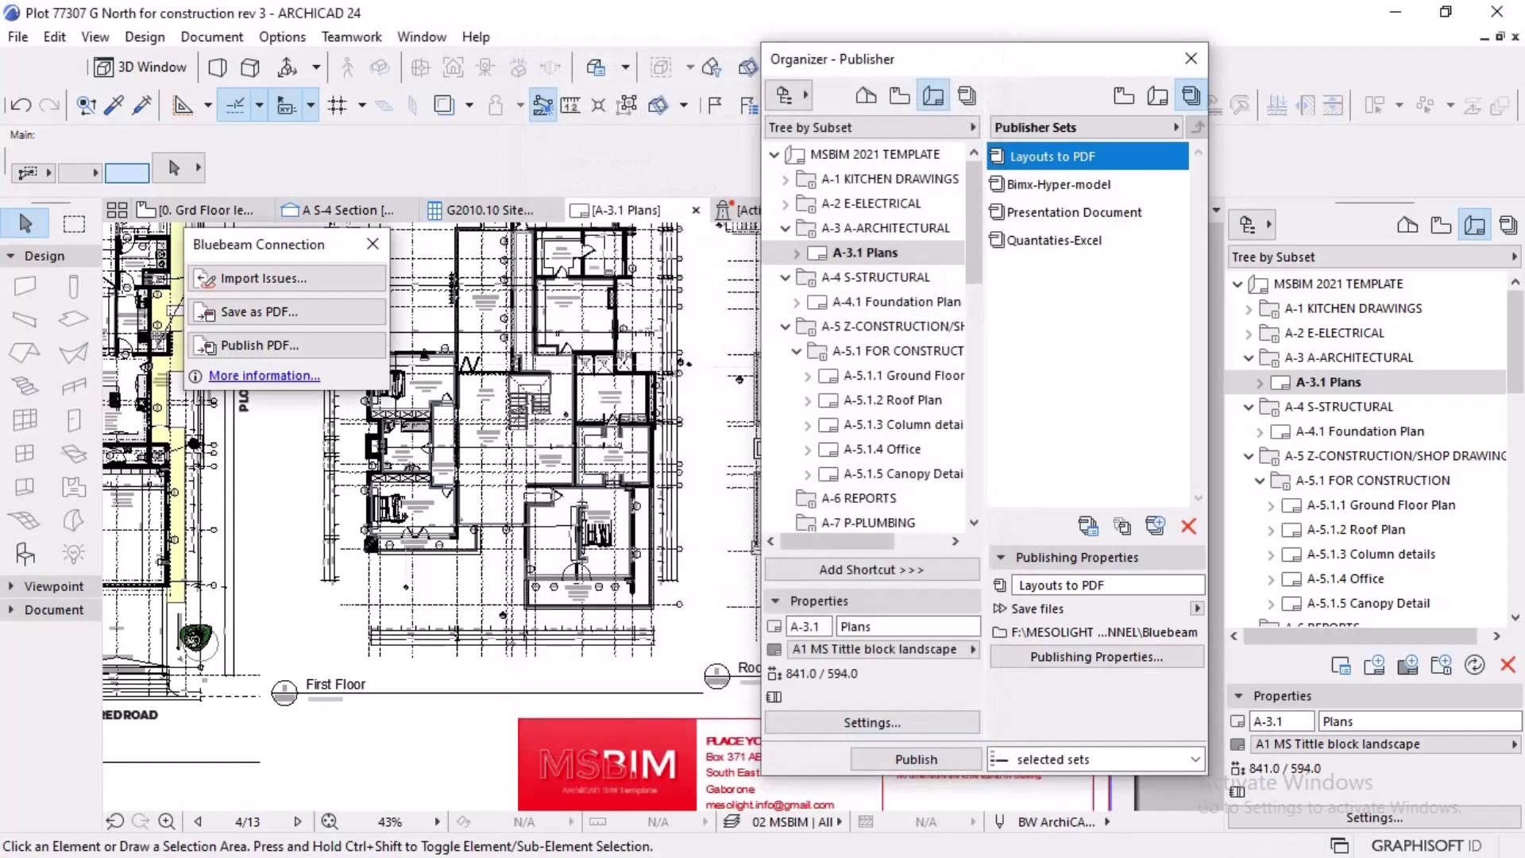
- Publish the entire "Layouts to PDF" set through the Bluebeam Connection
{"action": "left_click", "coordinate": [259, 344]}
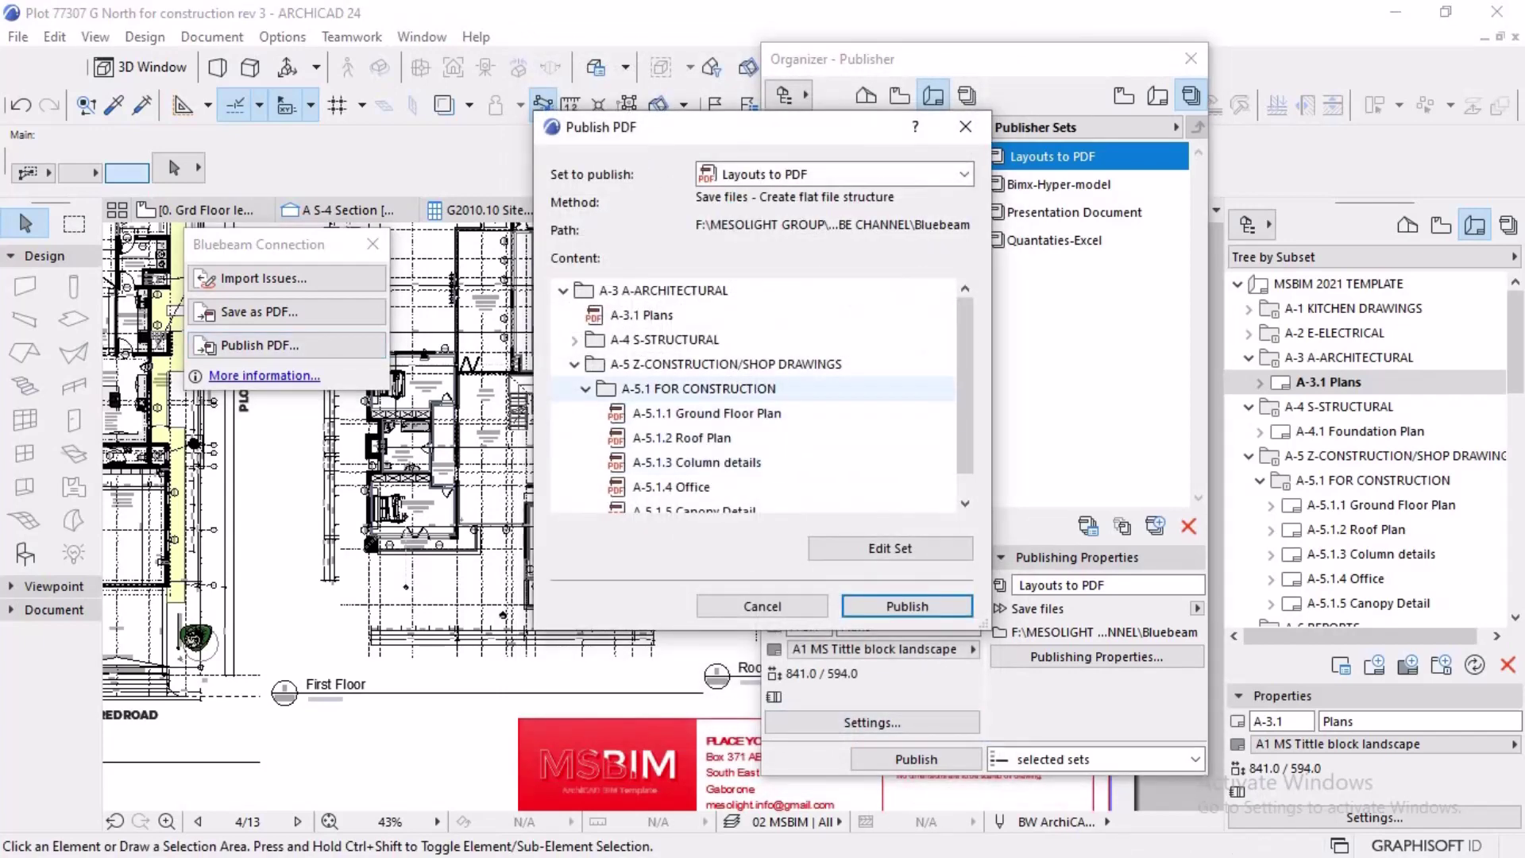
{"action": "scroll", "coordinate": [754, 397], "scroll_direction": "down", "scroll_amount": 1}
{"action": "left_click", "coordinate": [906, 606]}
{"action": "key", "text": "Return"}
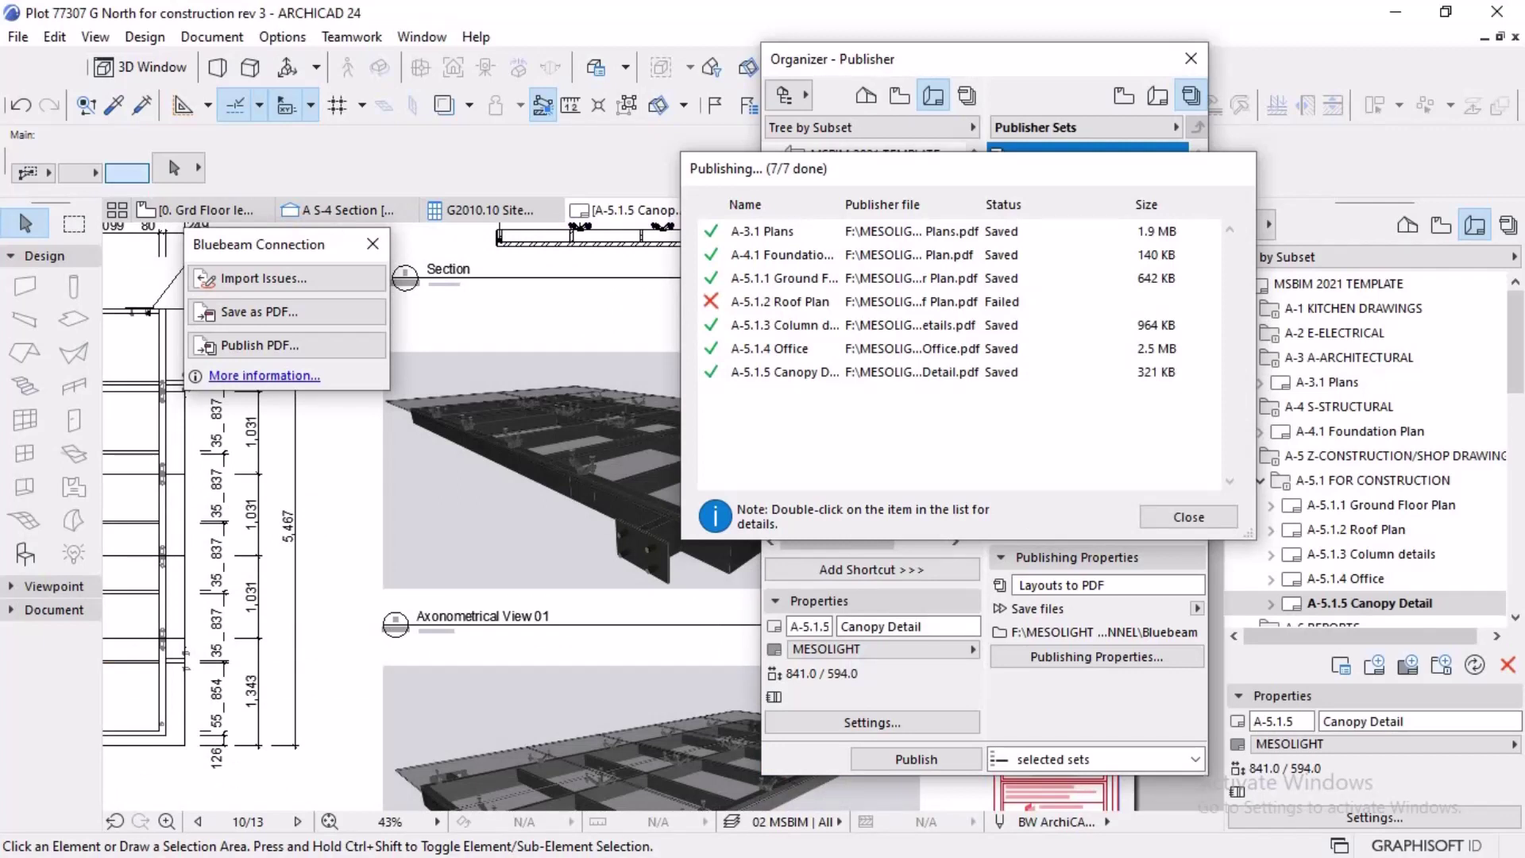
- Switch to Bluebeam Revu and review the Archicad layers carried over into the A-3.1 Plans PDF
{"action": "key", "text": "alt+Tab"}
{"action": "scroll", "coordinate": [246, 516], "scroll_direction": "down", "scroll_amount": 6}
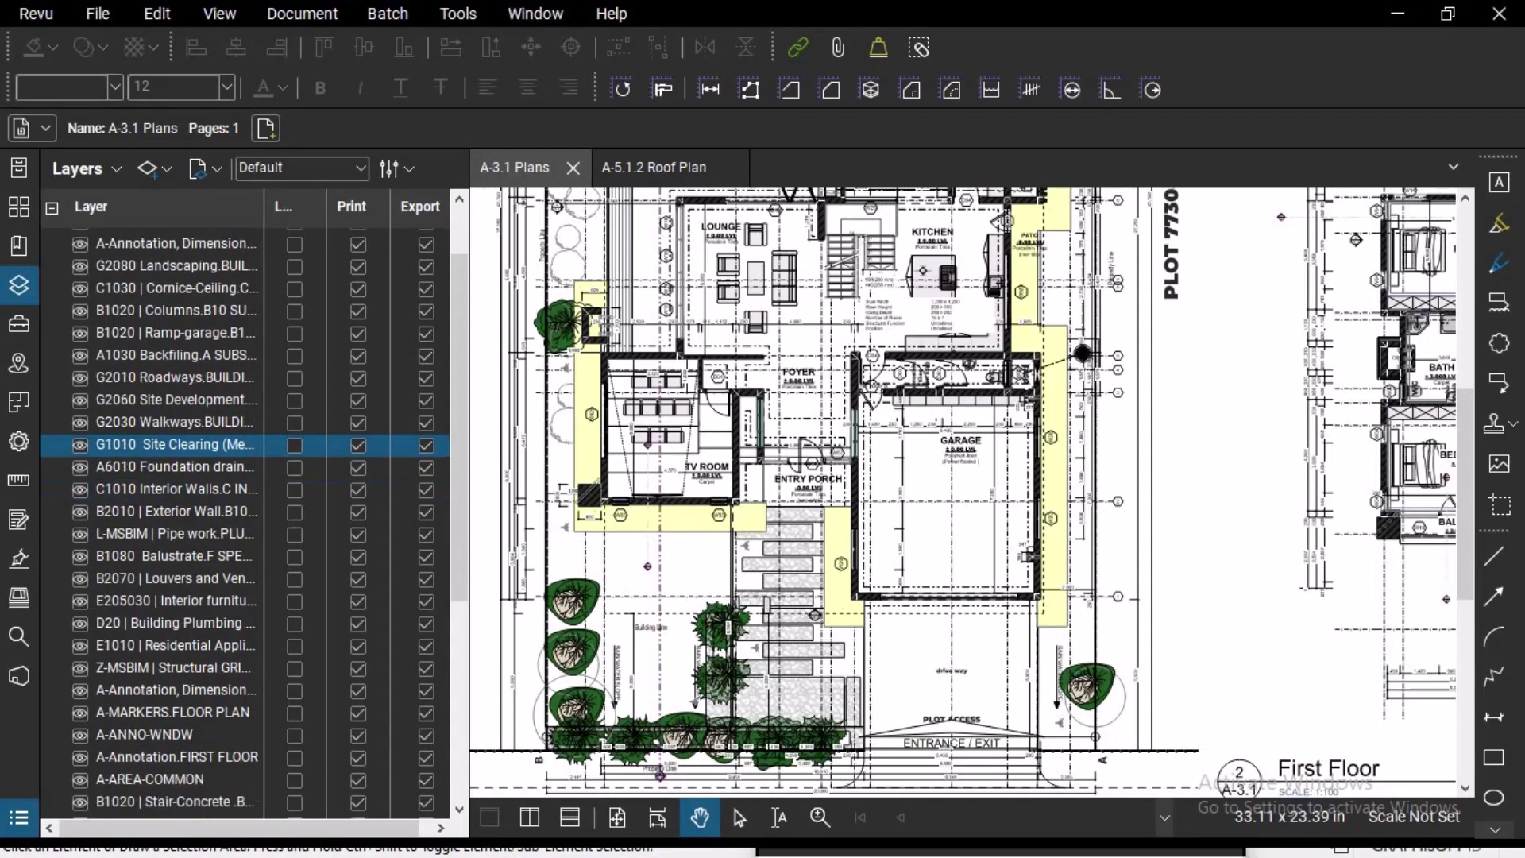
{"action": "scroll", "coordinate": [972, 492], "scroll_direction": "down", "scroll_amount": 5}
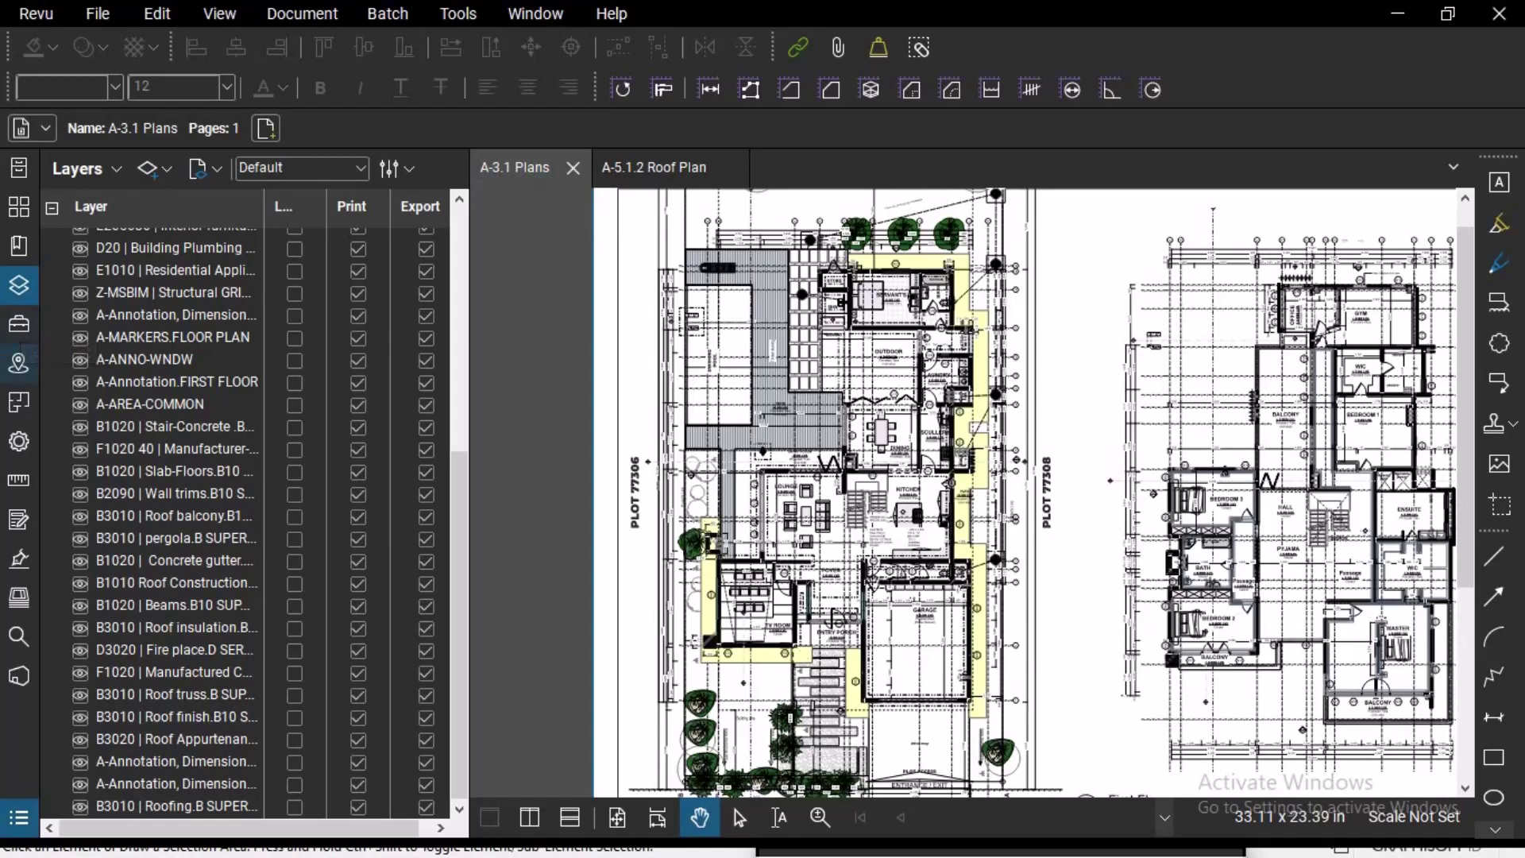
- List the spaces in the A-3.1 Plans PDF, locate the BEDROOM 3 space on the first floor and view its available actions
{"action": "left_click", "coordinate": [19, 402]}
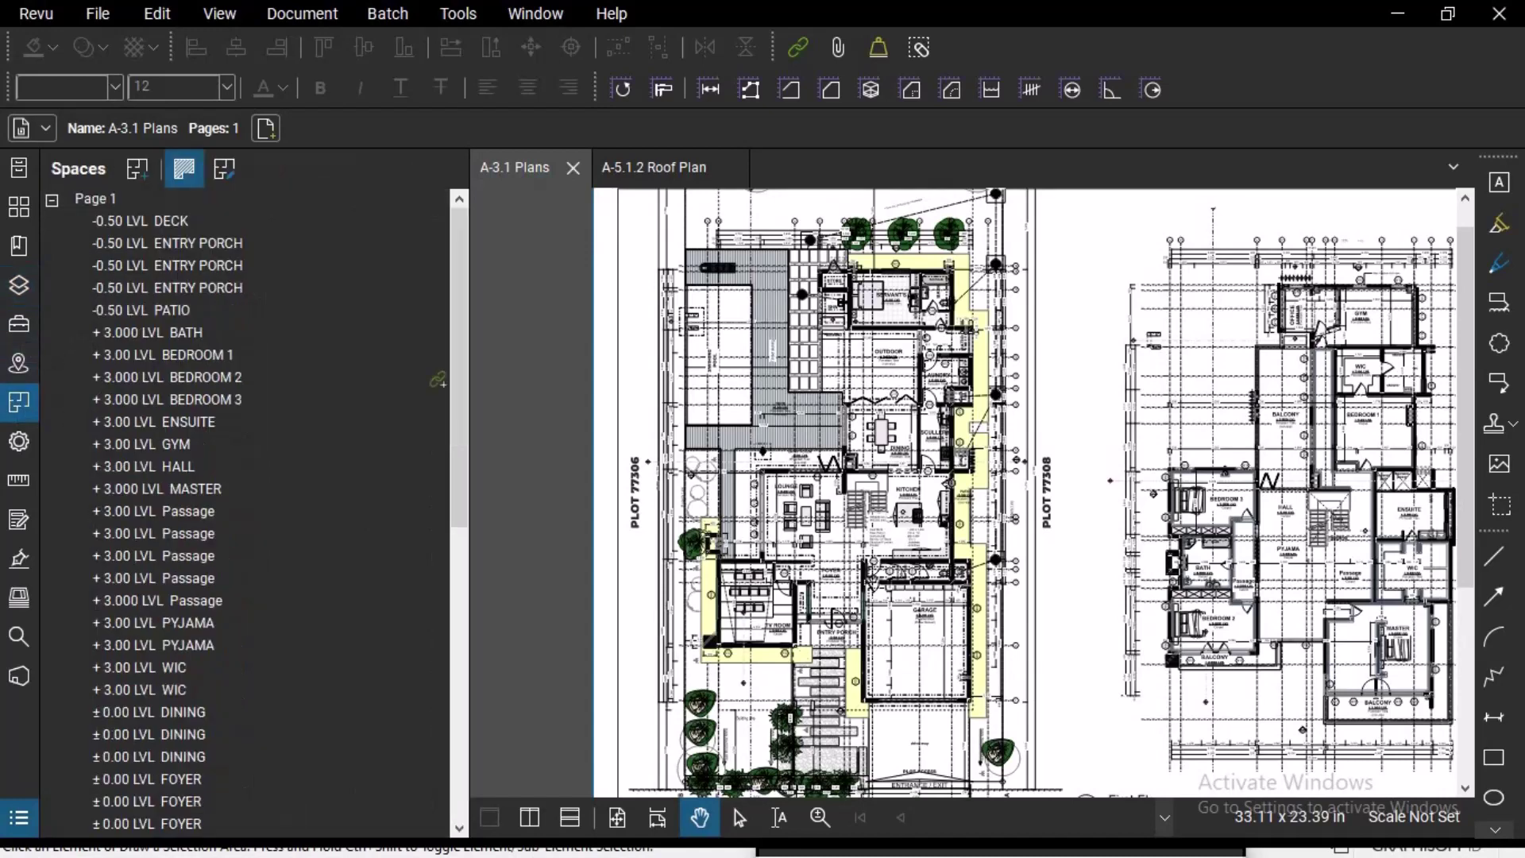
{"action": "left_click", "coordinate": [421, 399]}
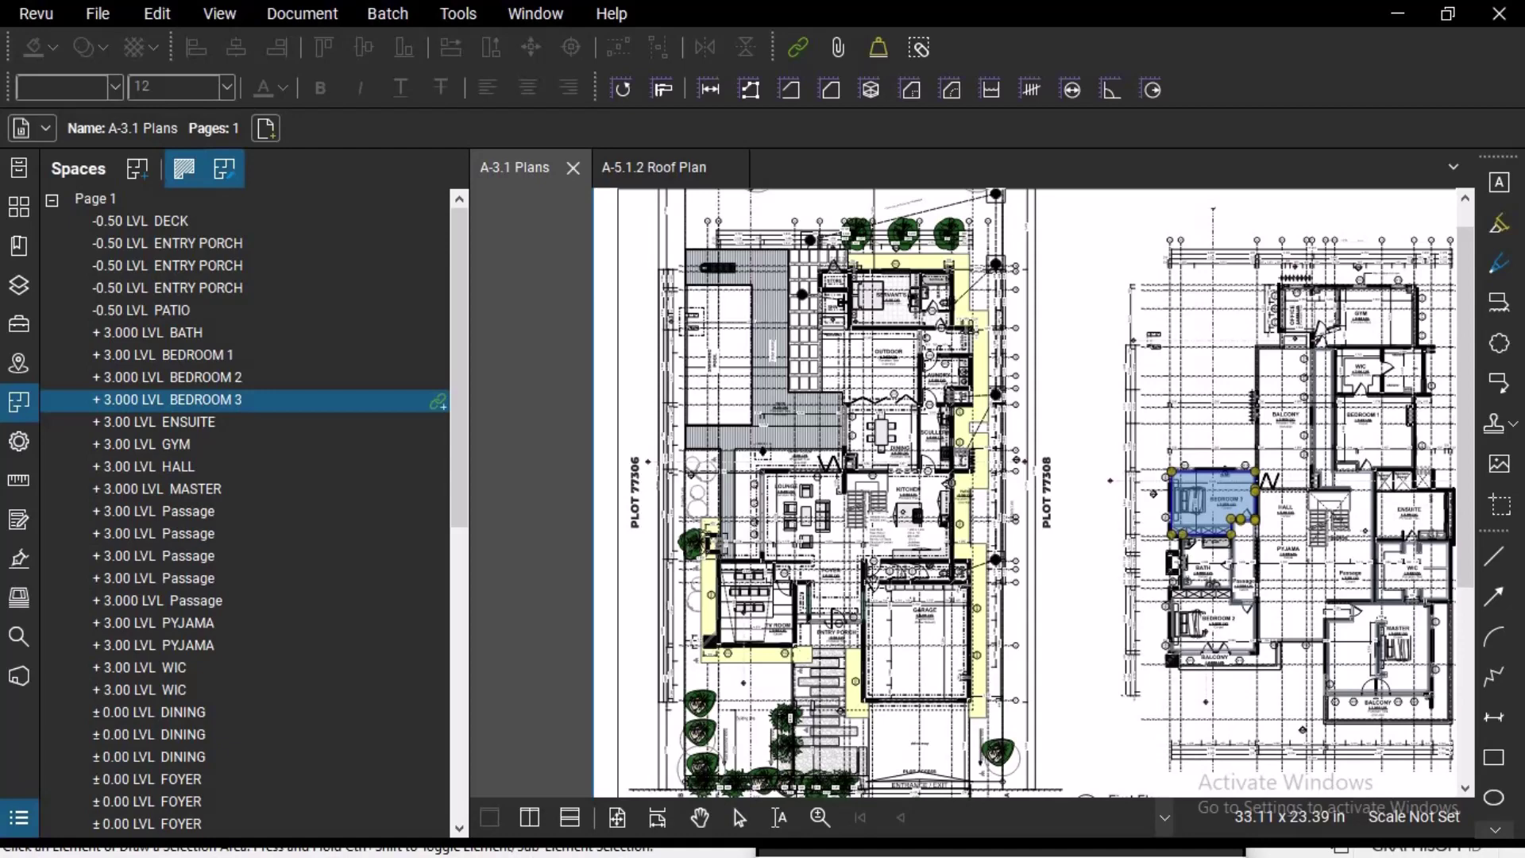
{"action": "scroll", "coordinate": [1245, 482], "scroll_direction": "up", "scroll_amount": 6}
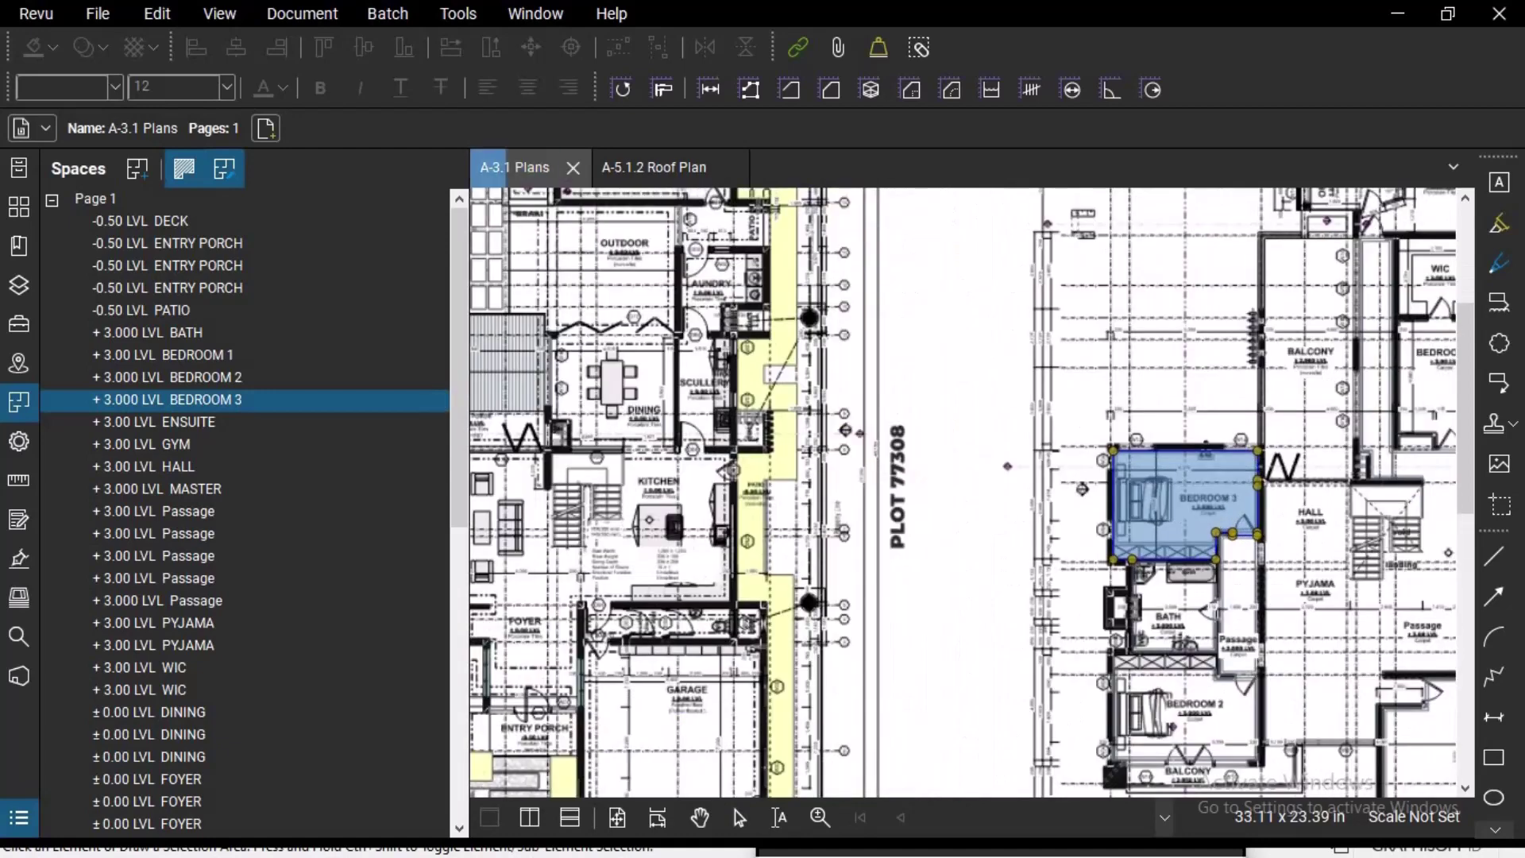
{"action": "left_click_drag", "start_coordinate": [1245, 483], "coordinate": [1109, 396]}
{"action": "left_click", "coordinate": [167, 400]}
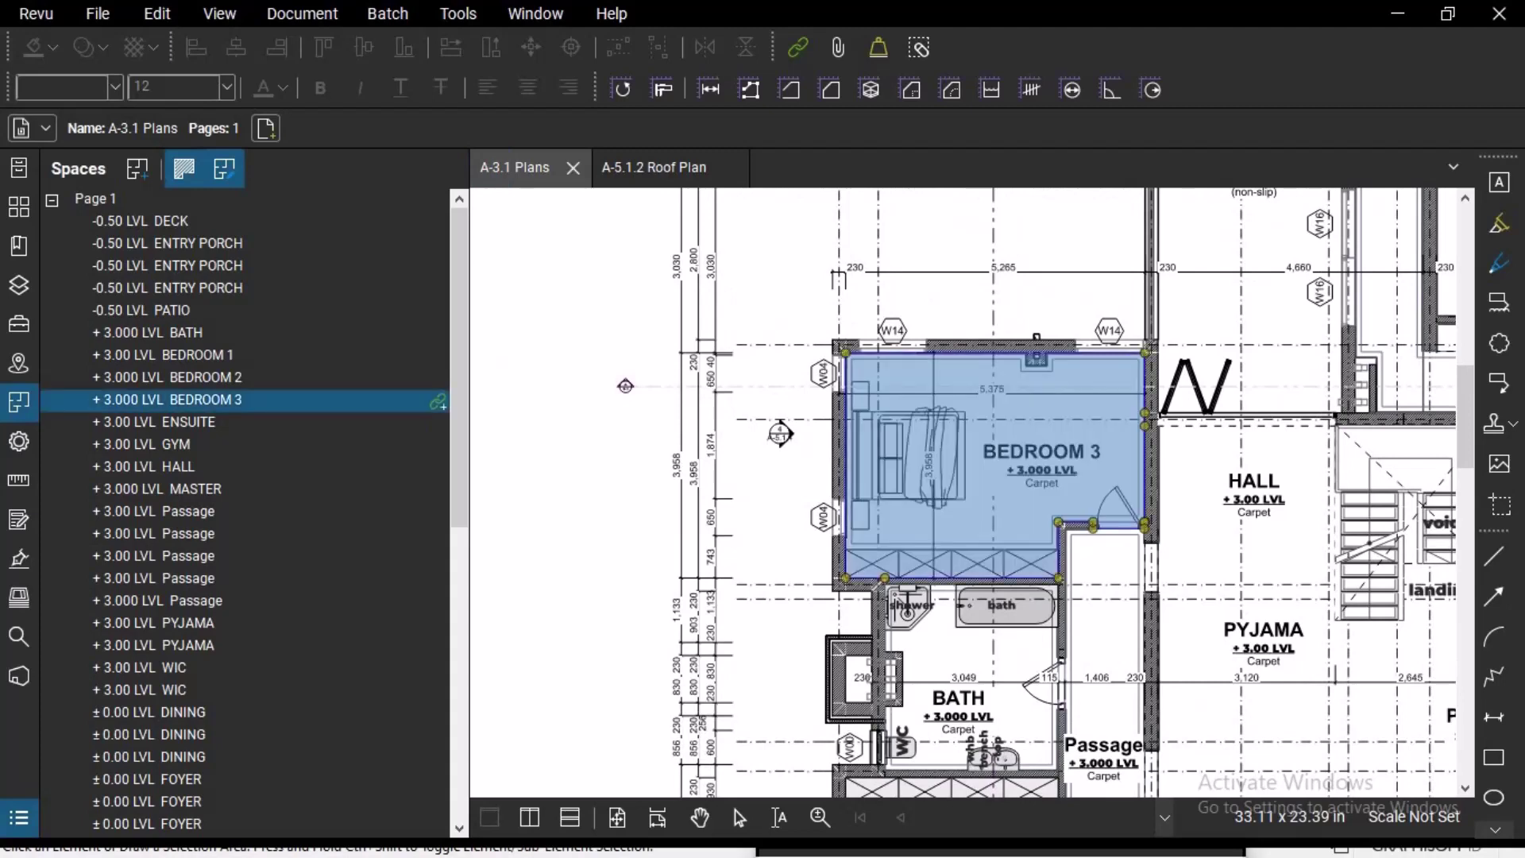
{"action": "scroll", "coordinate": [1073, 452], "scroll_direction": "up", "scroll_amount": 2}
{"action": "right_click", "coordinate": [953, 478]}
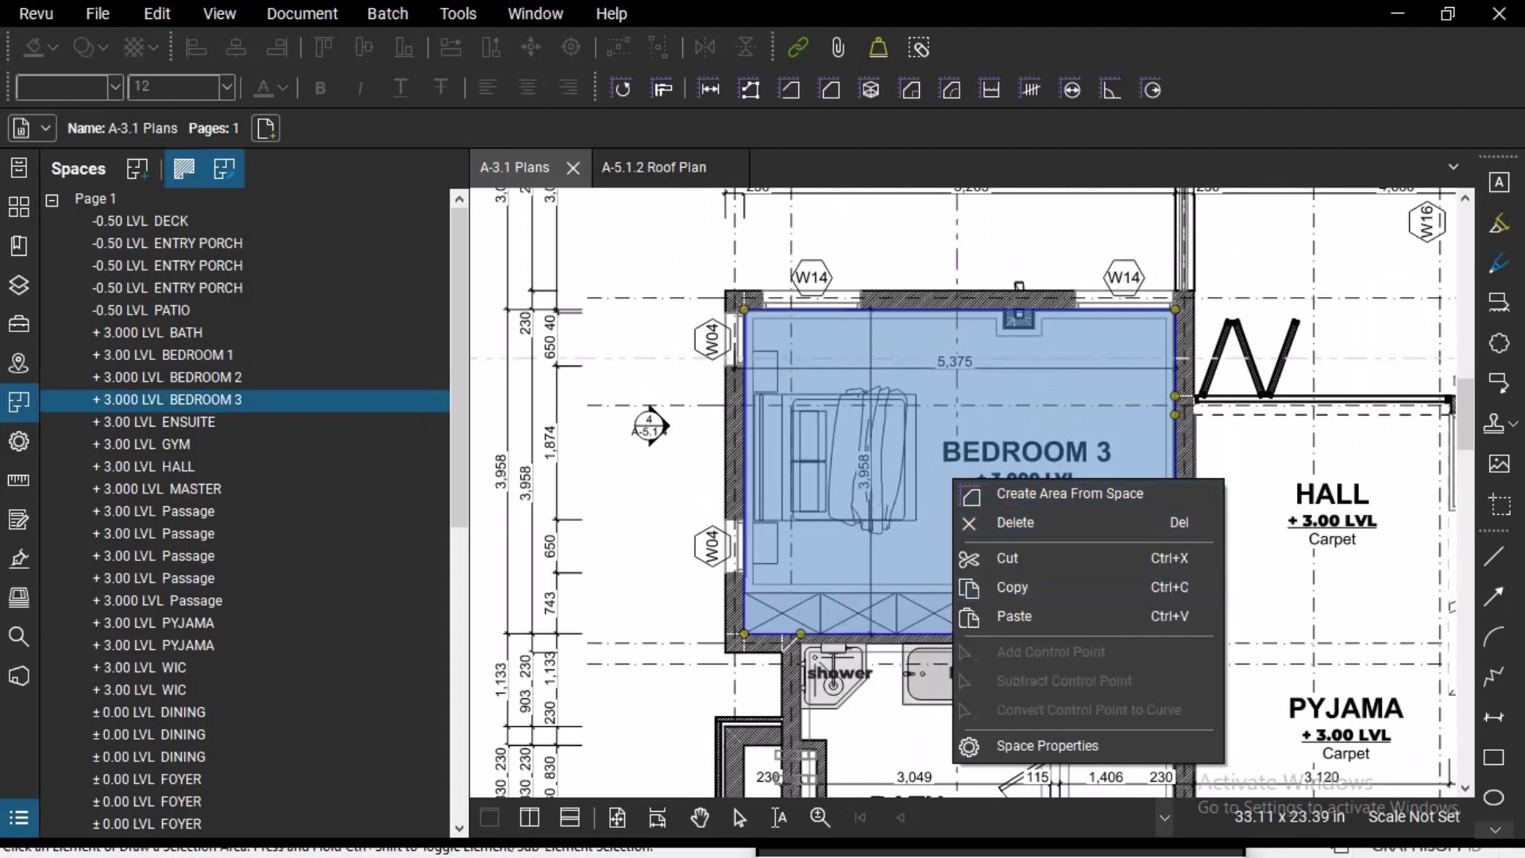
{"action": "left_click", "coordinate": [1191, 745]}
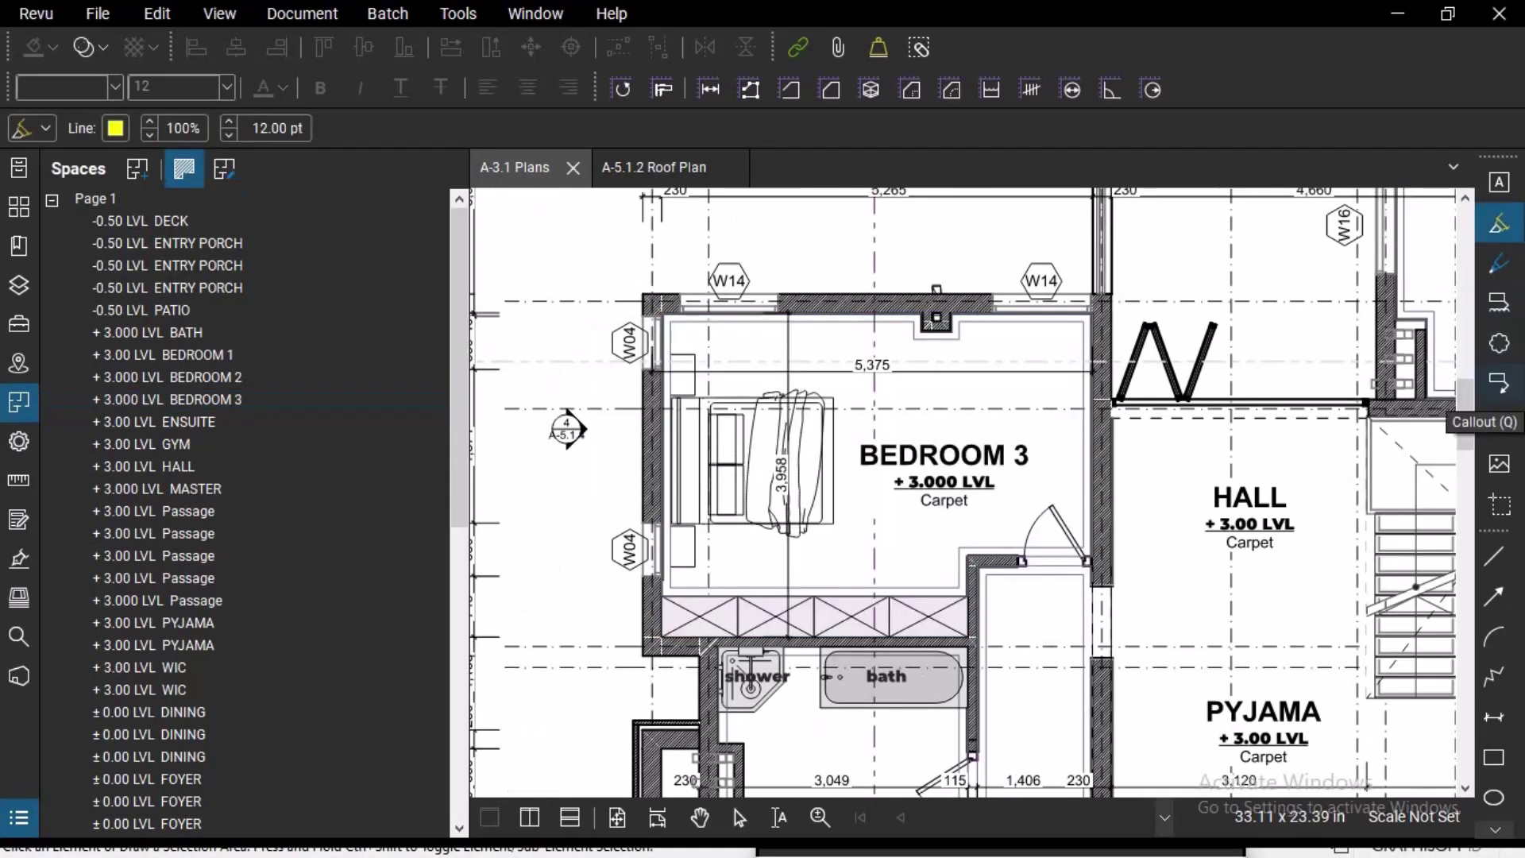
- Add a callout reading "Label Doors" with its arrow pointing at the BEDROOM 3 door
{"action": "left_click", "coordinate": [1499, 383]}
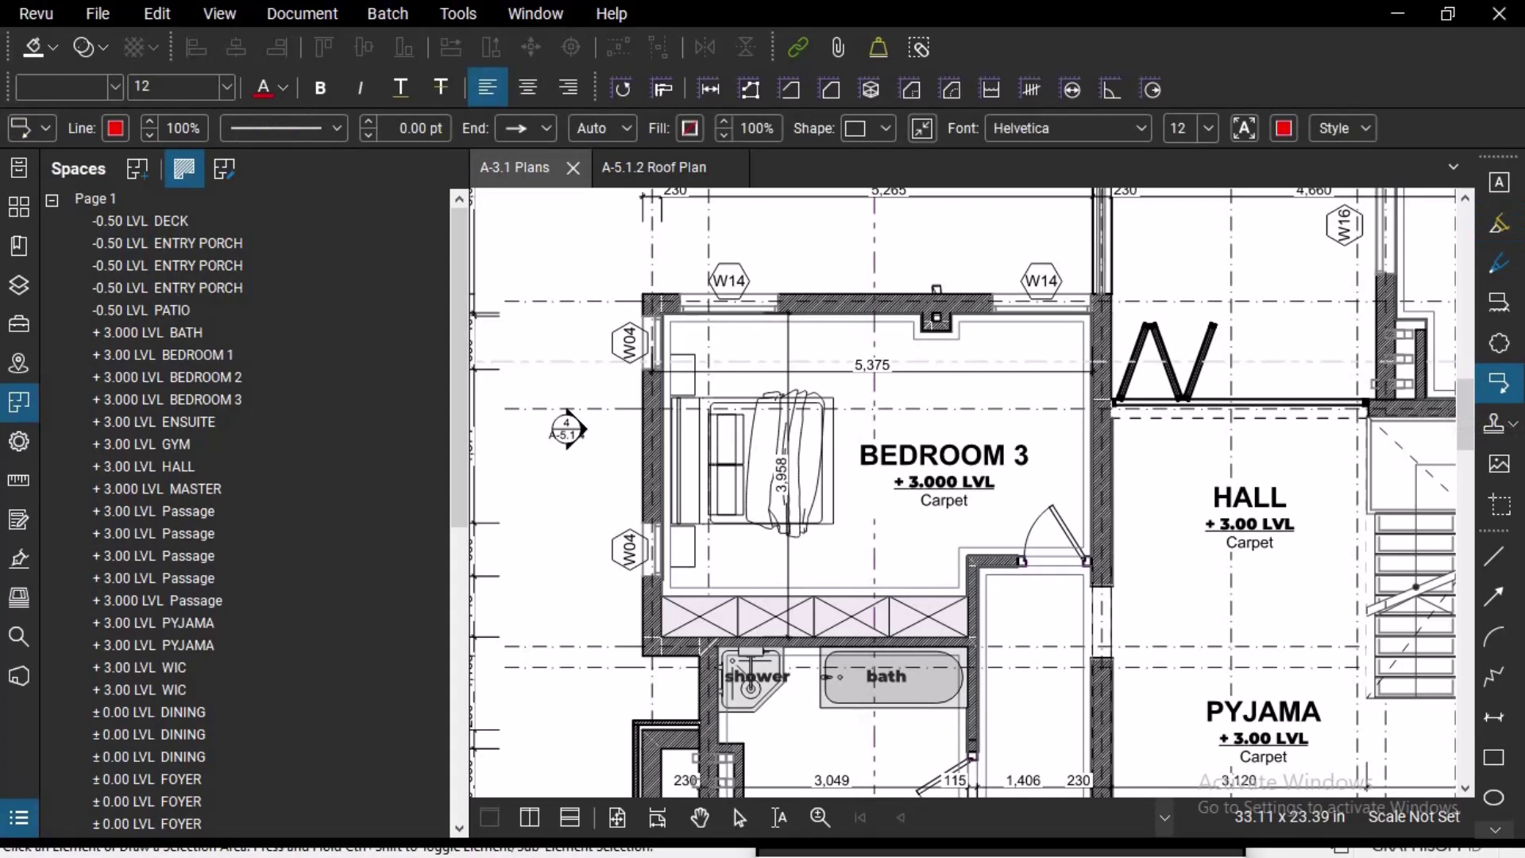
{"action": "left_click", "coordinate": [1043, 547]}
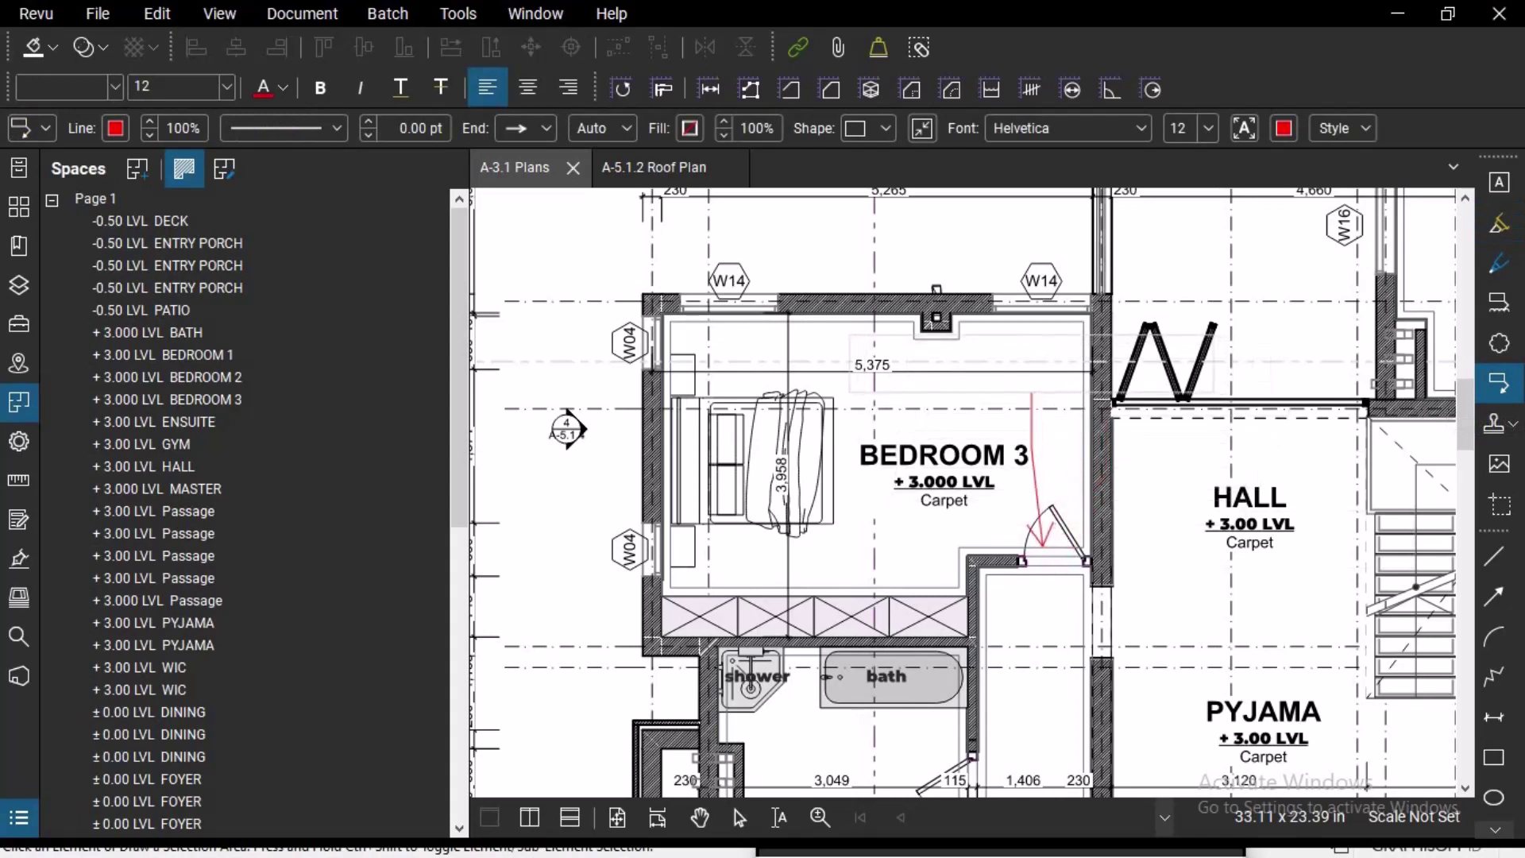
{"action": "left_click", "coordinate": [1026, 395]}
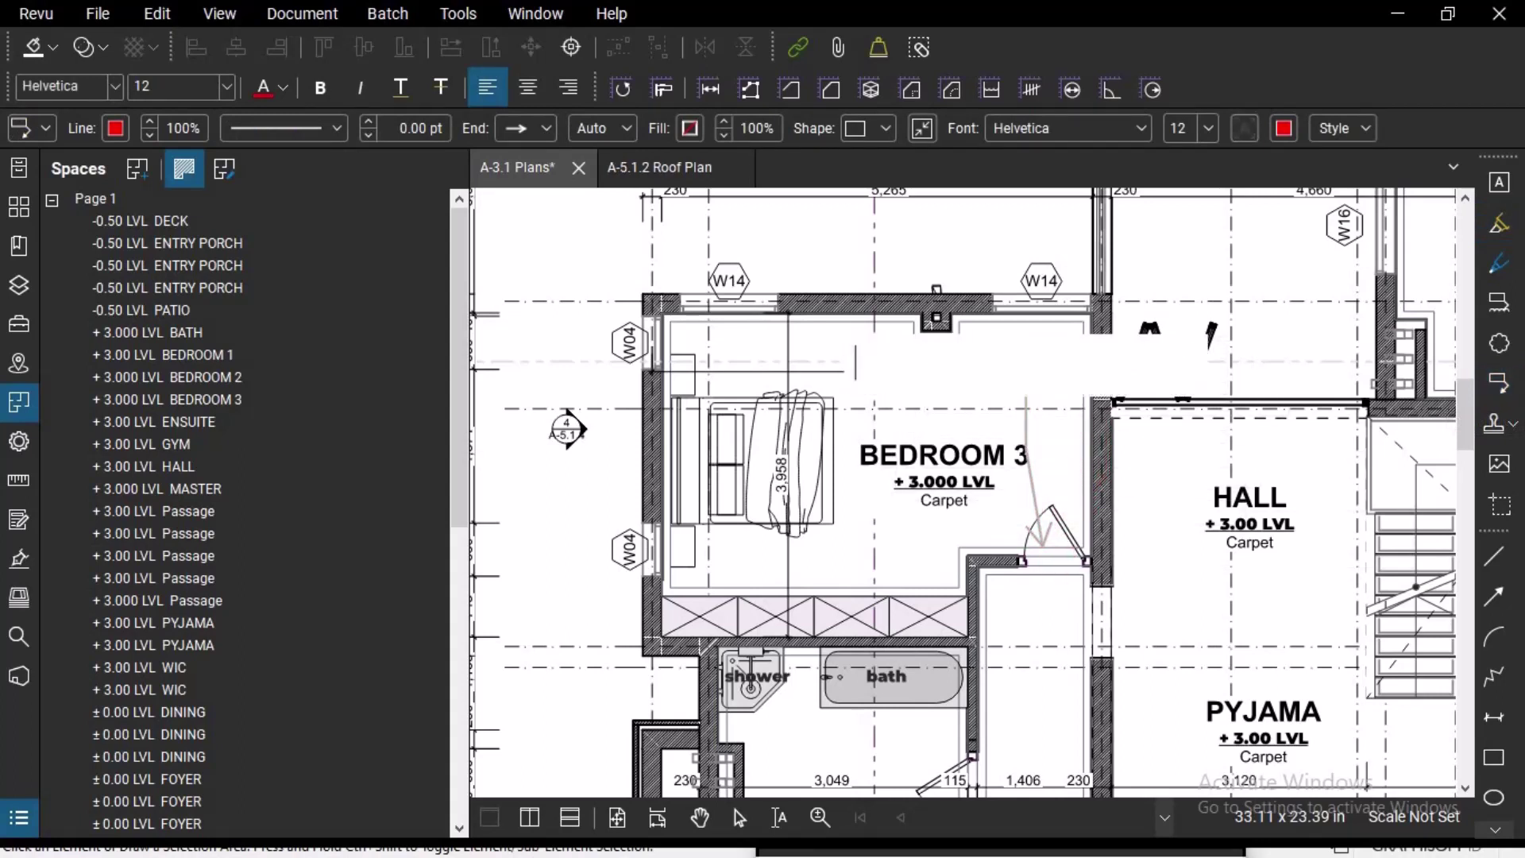
{"action": "type", "text": "Label Door"}
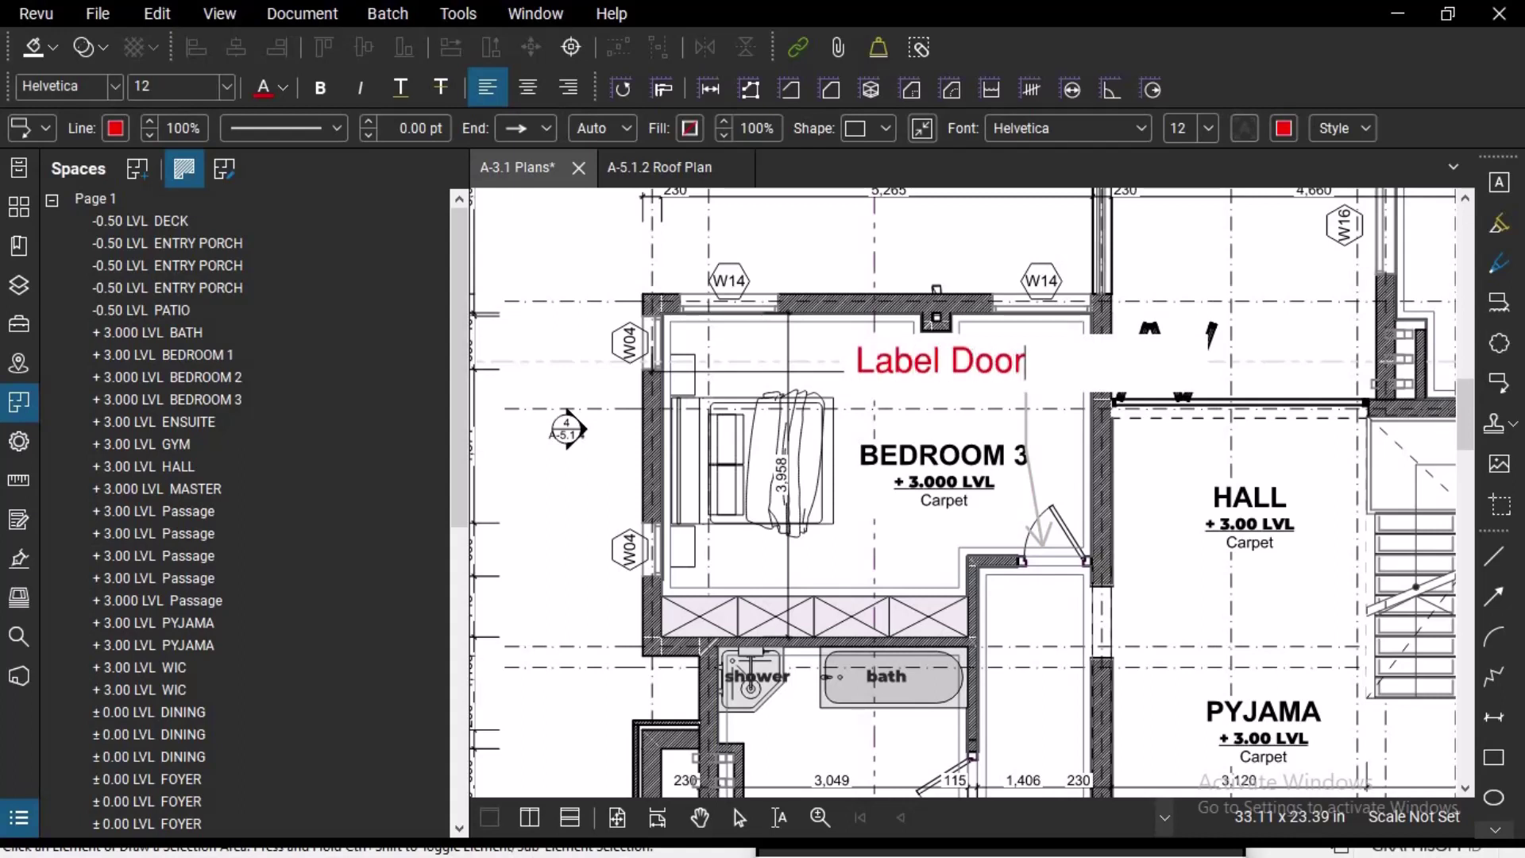
{"action": "type", "text": "s"}
{"action": "key", "text": "Escape"}
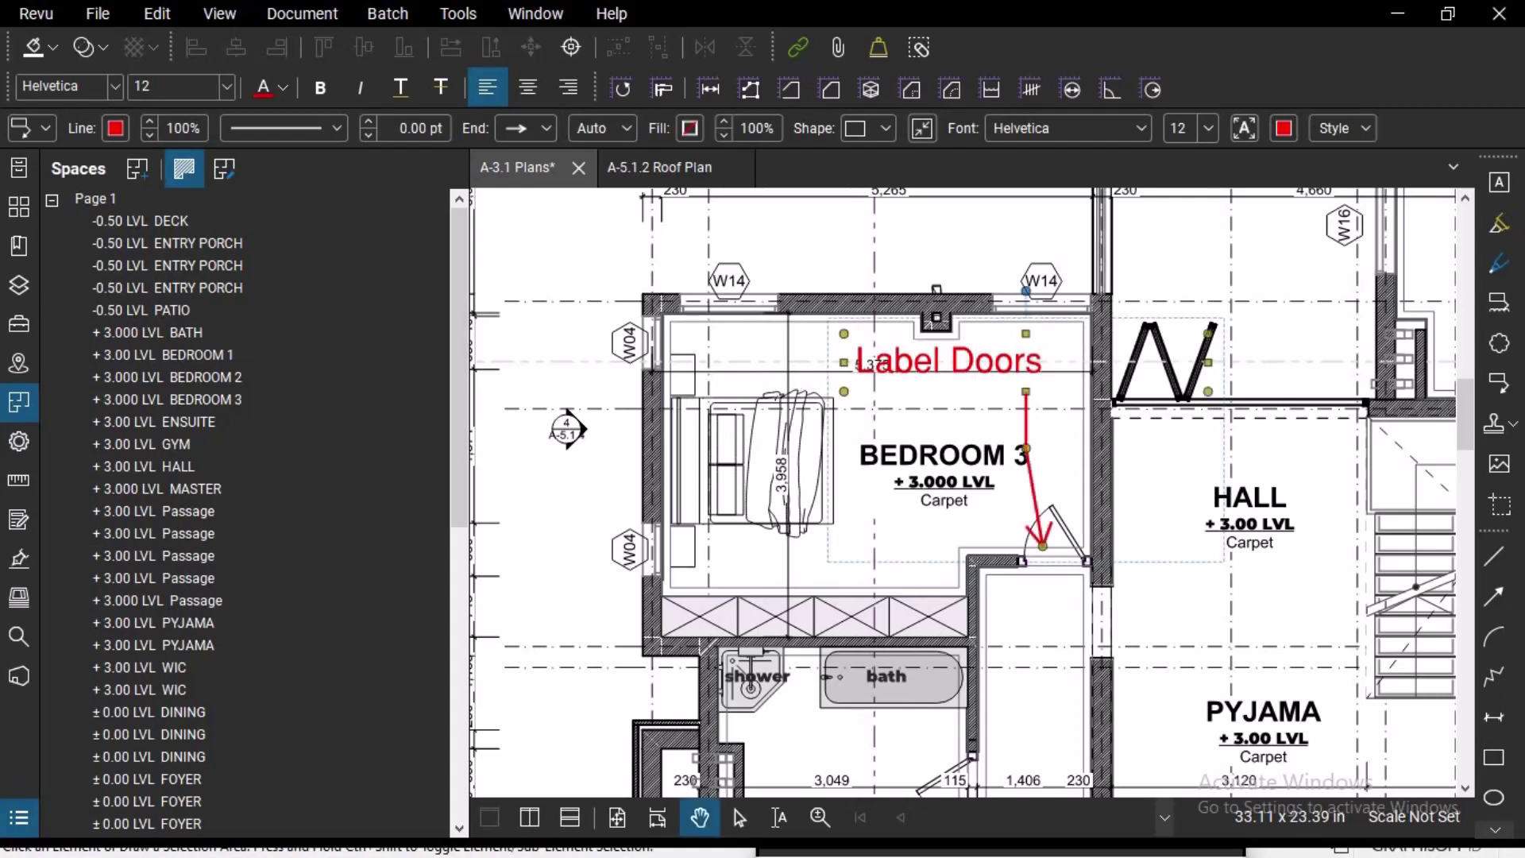
{"action": "key", "text": "Escape"}
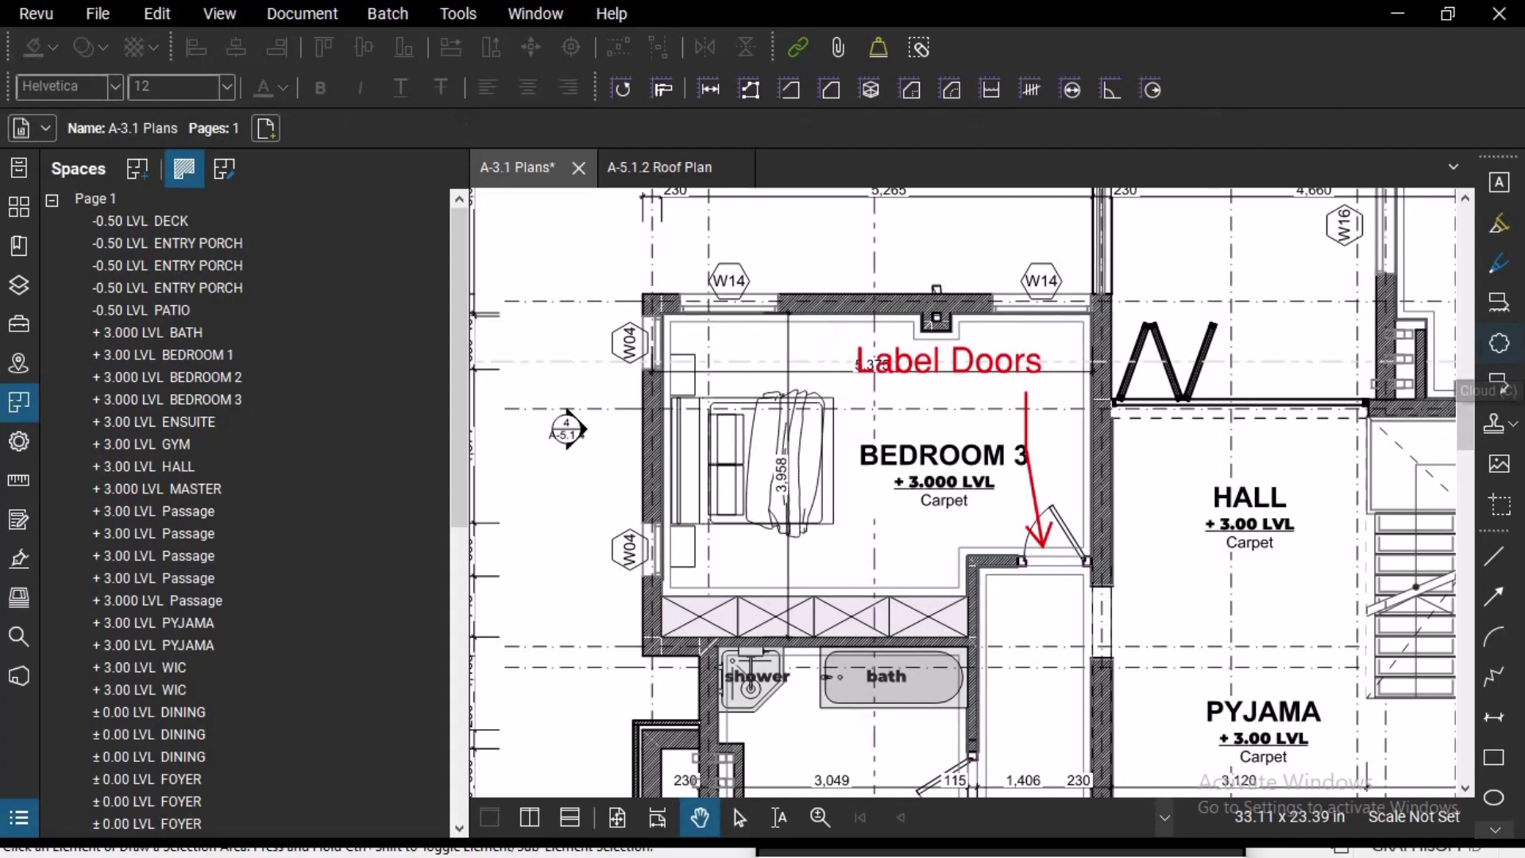
- Draw a revision cloud around the BEDROOM 3 door opening
{"action": "left_click", "coordinate": [1498, 343]}
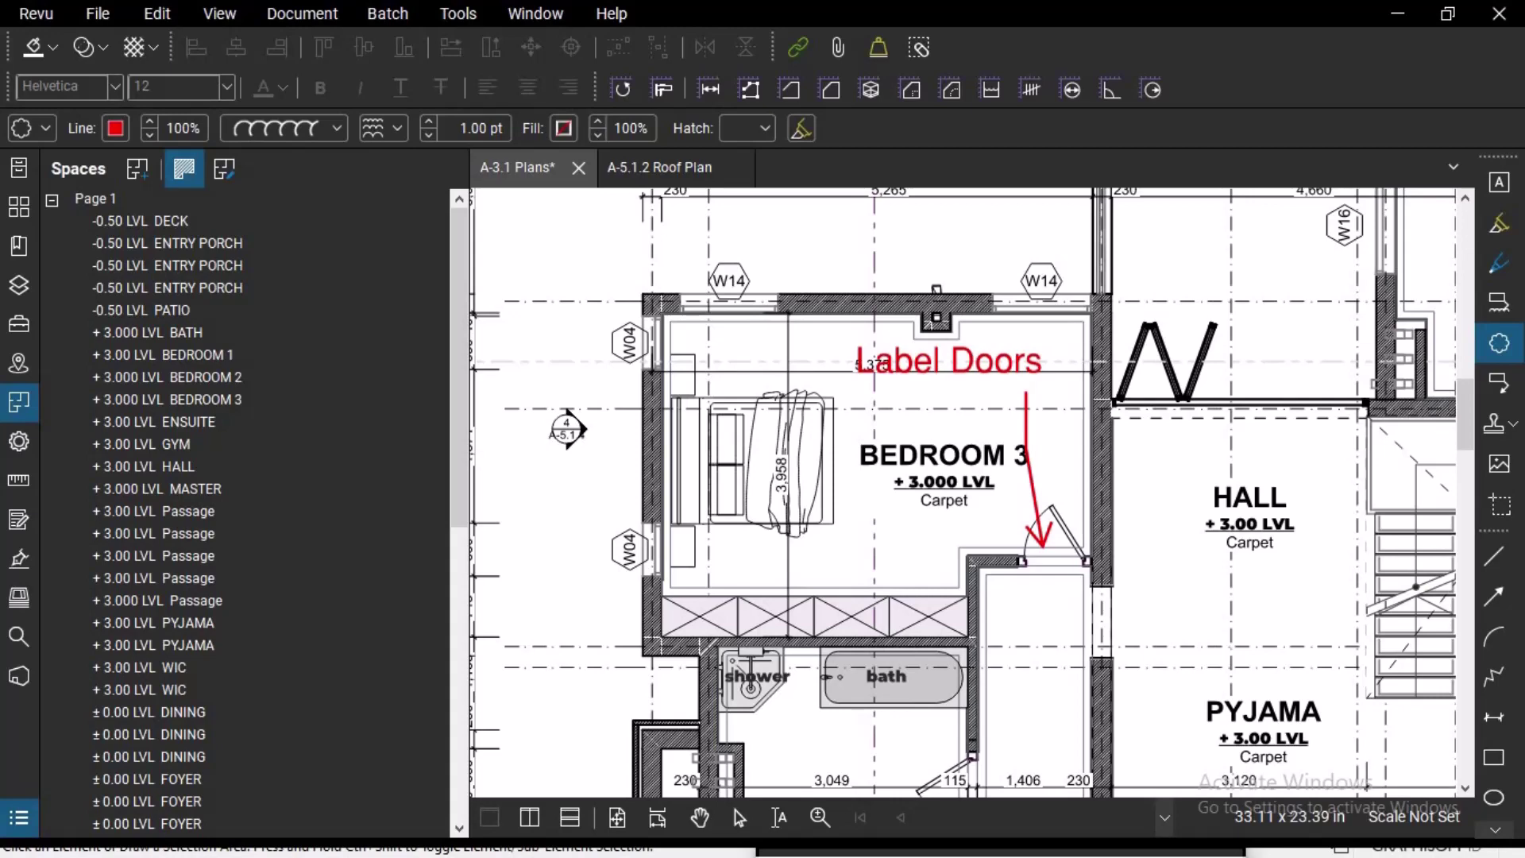
{"action": "left_click_drag", "start_coordinate": [971, 519], "coordinate": [1137, 617]}
{"action": "key", "text": "Escape"}
- Draw a revision cloud around the ground floor staircase between the lounge and kitchen
{"action": "left_click_drag", "start_coordinate": [788, 530], "coordinate": [656, 429]}
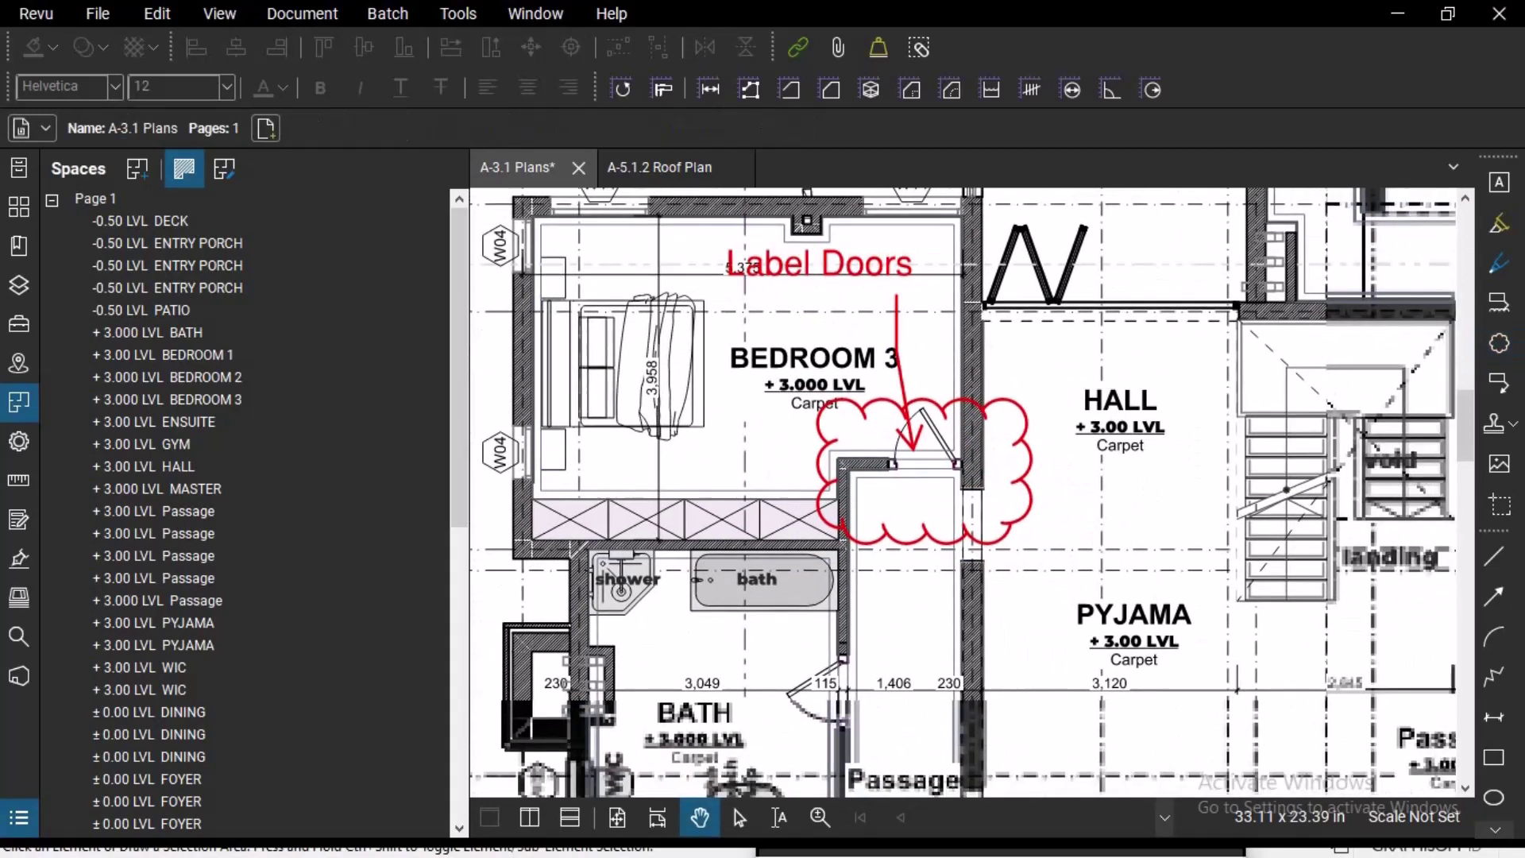
{"action": "scroll", "coordinate": [656, 429], "scroll_direction": "down", "scroll_amount": 3}
{"action": "scroll", "coordinate": [1011, 576], "scroll_direction": "down", "scroll_amount": 2}
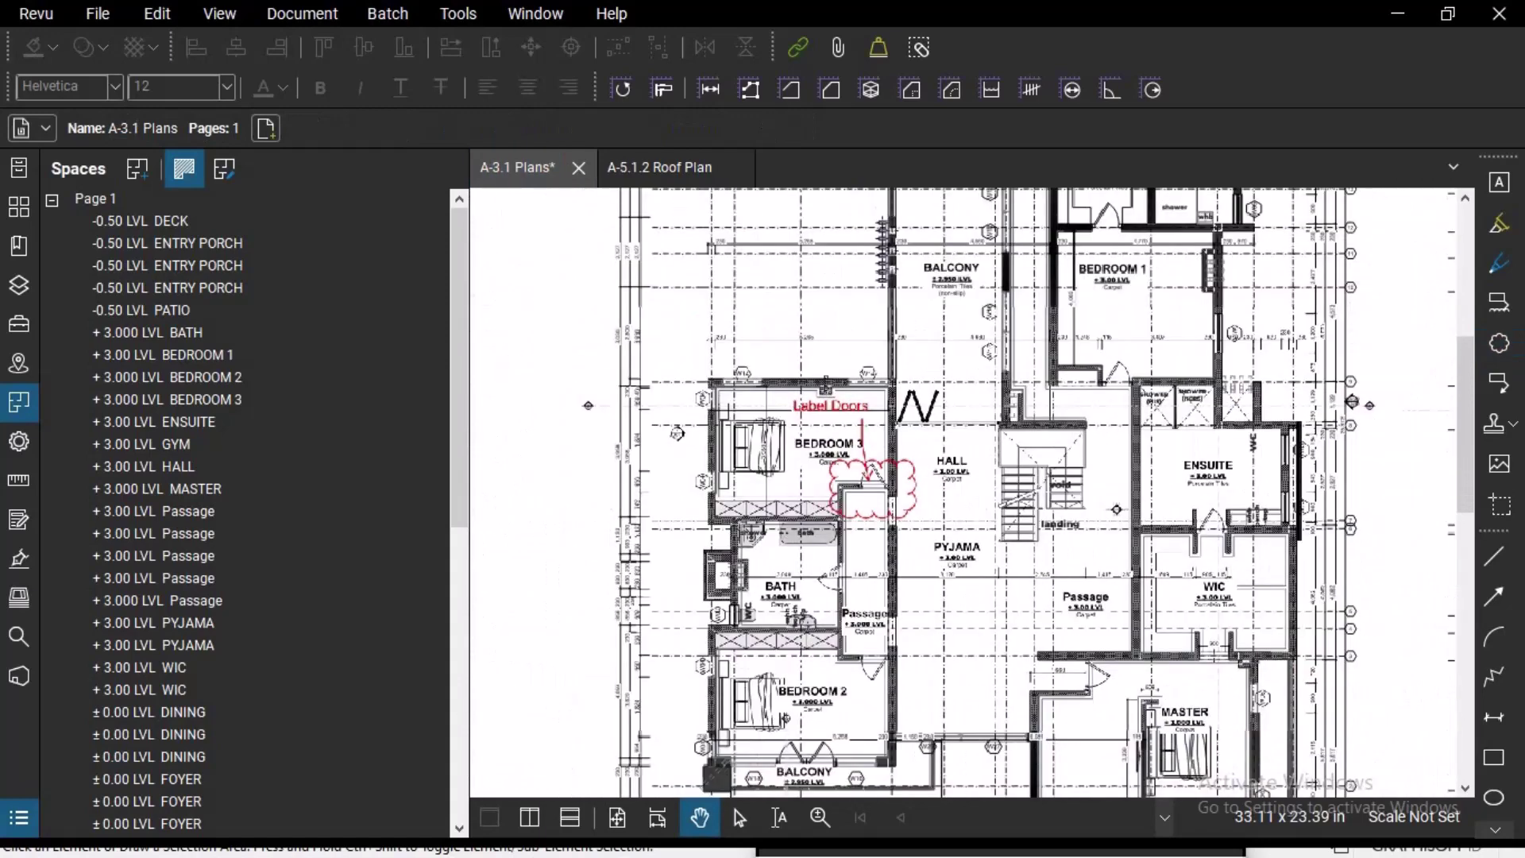
{"action": "left_click_drag", "start_coordinate": [1011, 576], "coordinate": [938, 530]}
{"action": "scroll", "coordinate": [1005, 457], "scroll_direction": "up", "scroll_amount": 2}
{"action": "scroll", "coordinate": [985, 494], "scroll_direction": "down", "scroll_amount": 3}
{"action": "left_click_drag", "start_coordinate": [985, 494], "coordinate": [1492, 516]}
{"action": "scroll", "coordinate": [805, 476], "scroll_direction": "up", "scroll_amount": 4}
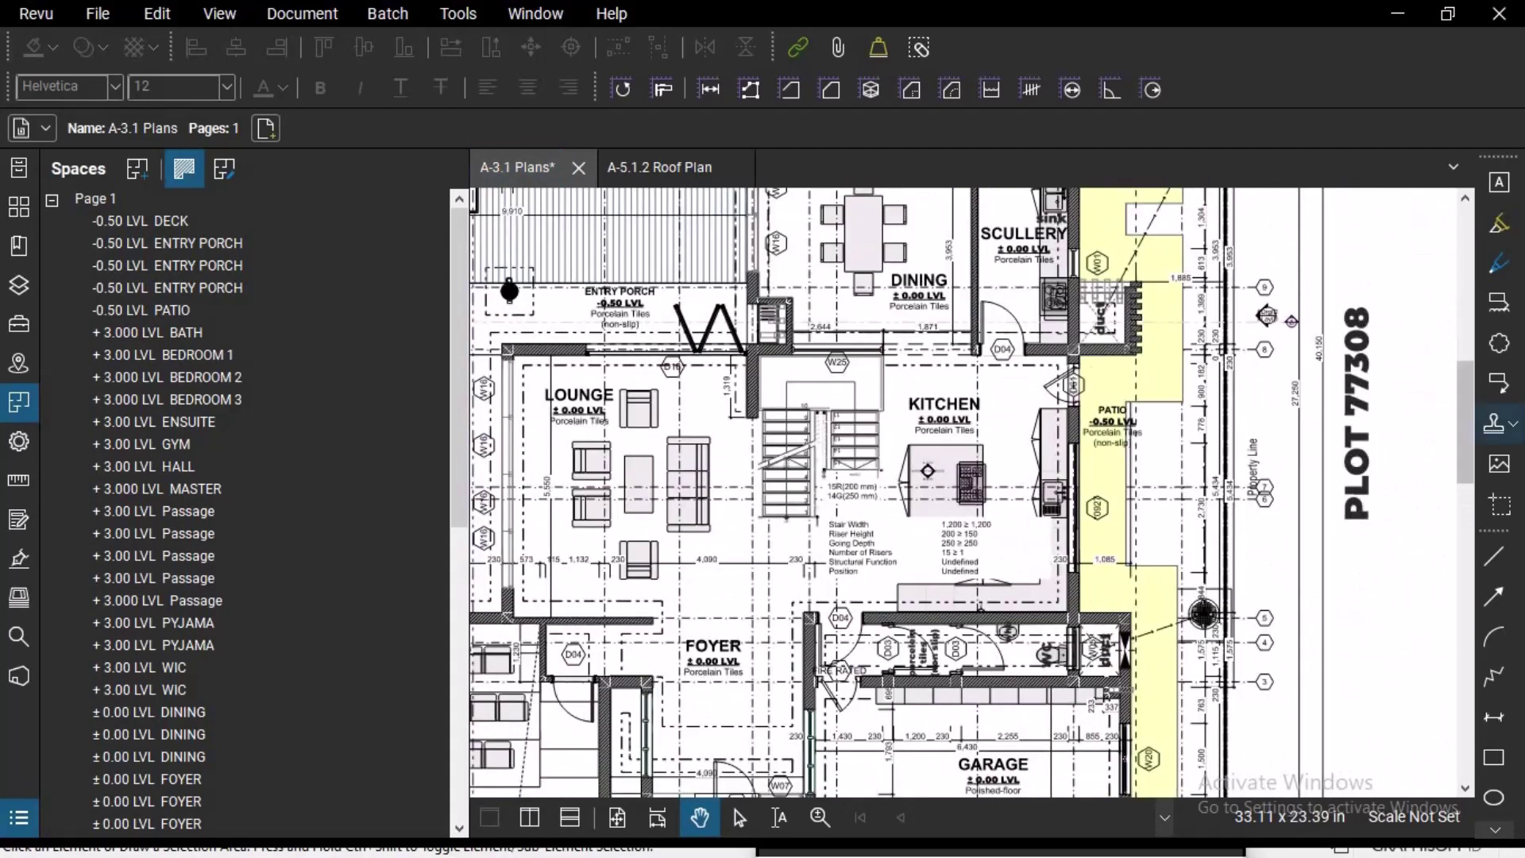
{"action": "left_click", "coordinate": [1499, 343]}
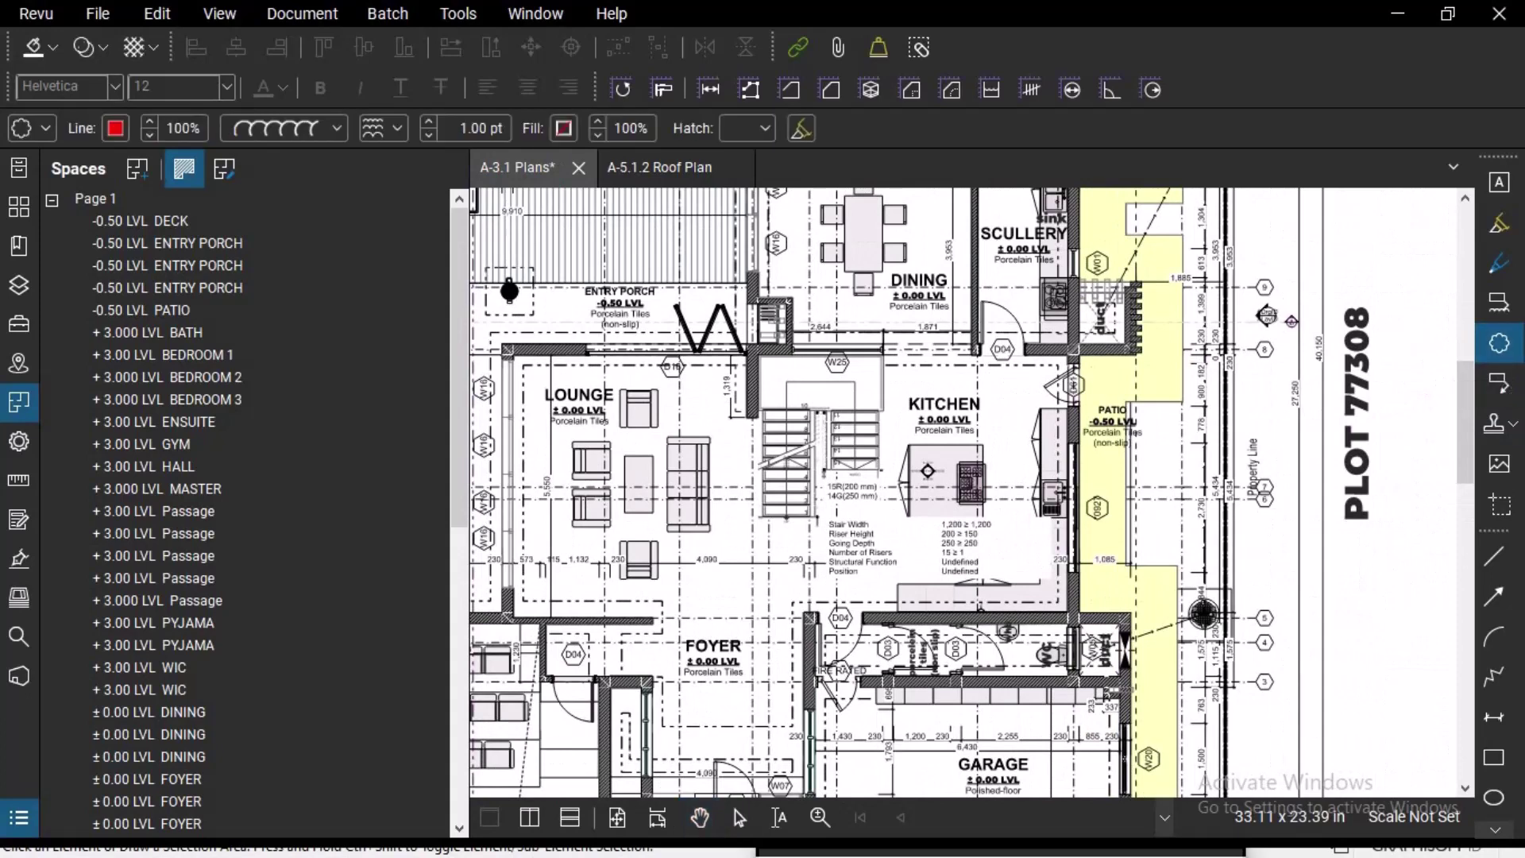
{"action": "left_click_drag", "start_coordinate": [735, 329], "coordinate": [932, 548]}
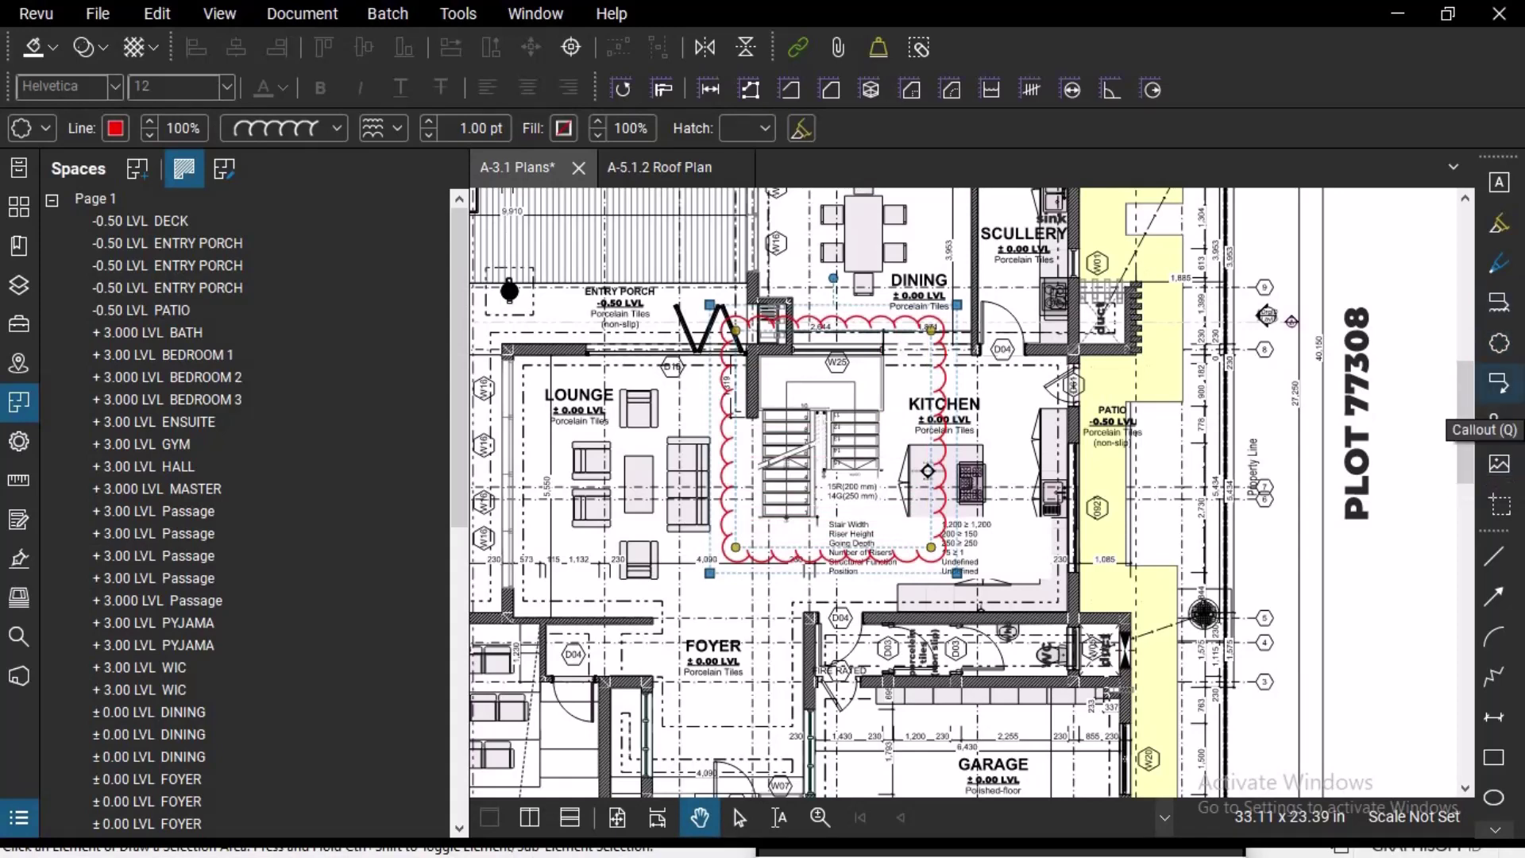
- Add a callout reading "Provide Stair detail" in the lounge, with its arrow pointing at the ground floor staircase
{"action": "left_click", "coordinate": [1498, 385]}
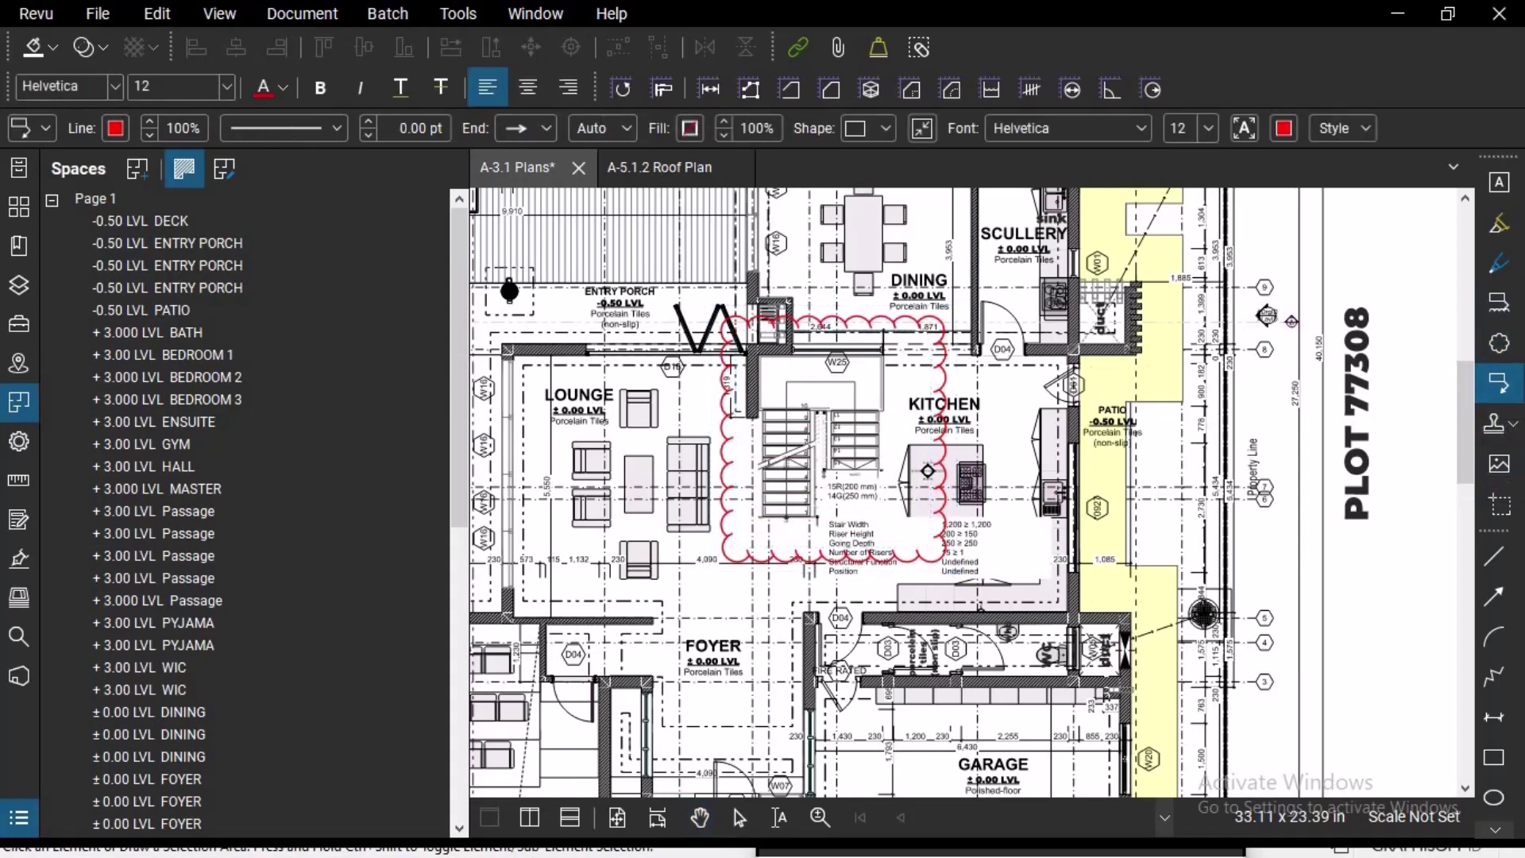
{"action": "left_click", "coordinate": [759, 503]}
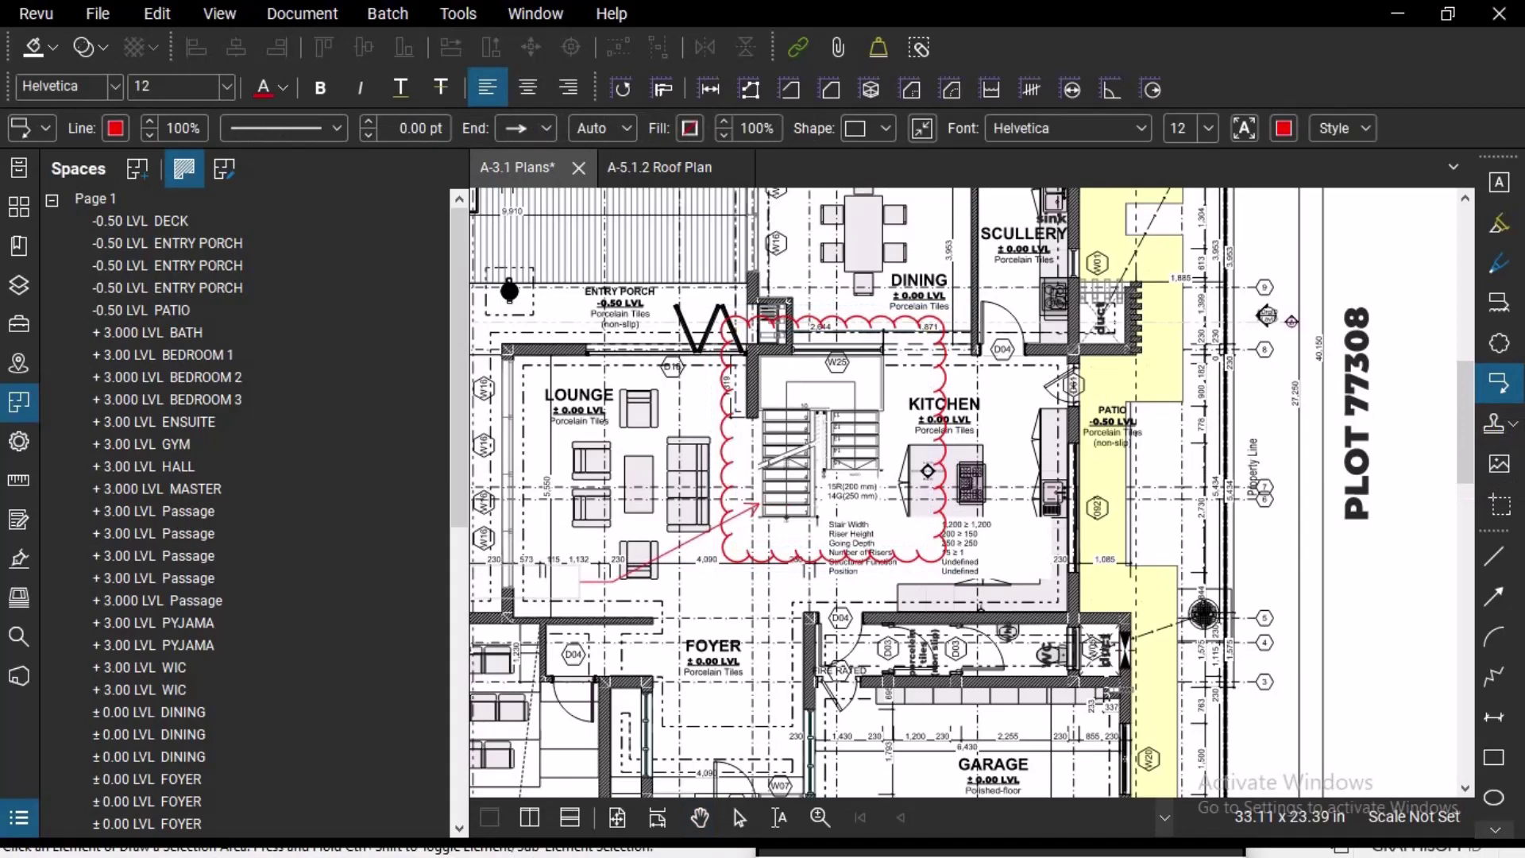
{"action": "key", "text": "Escape"}
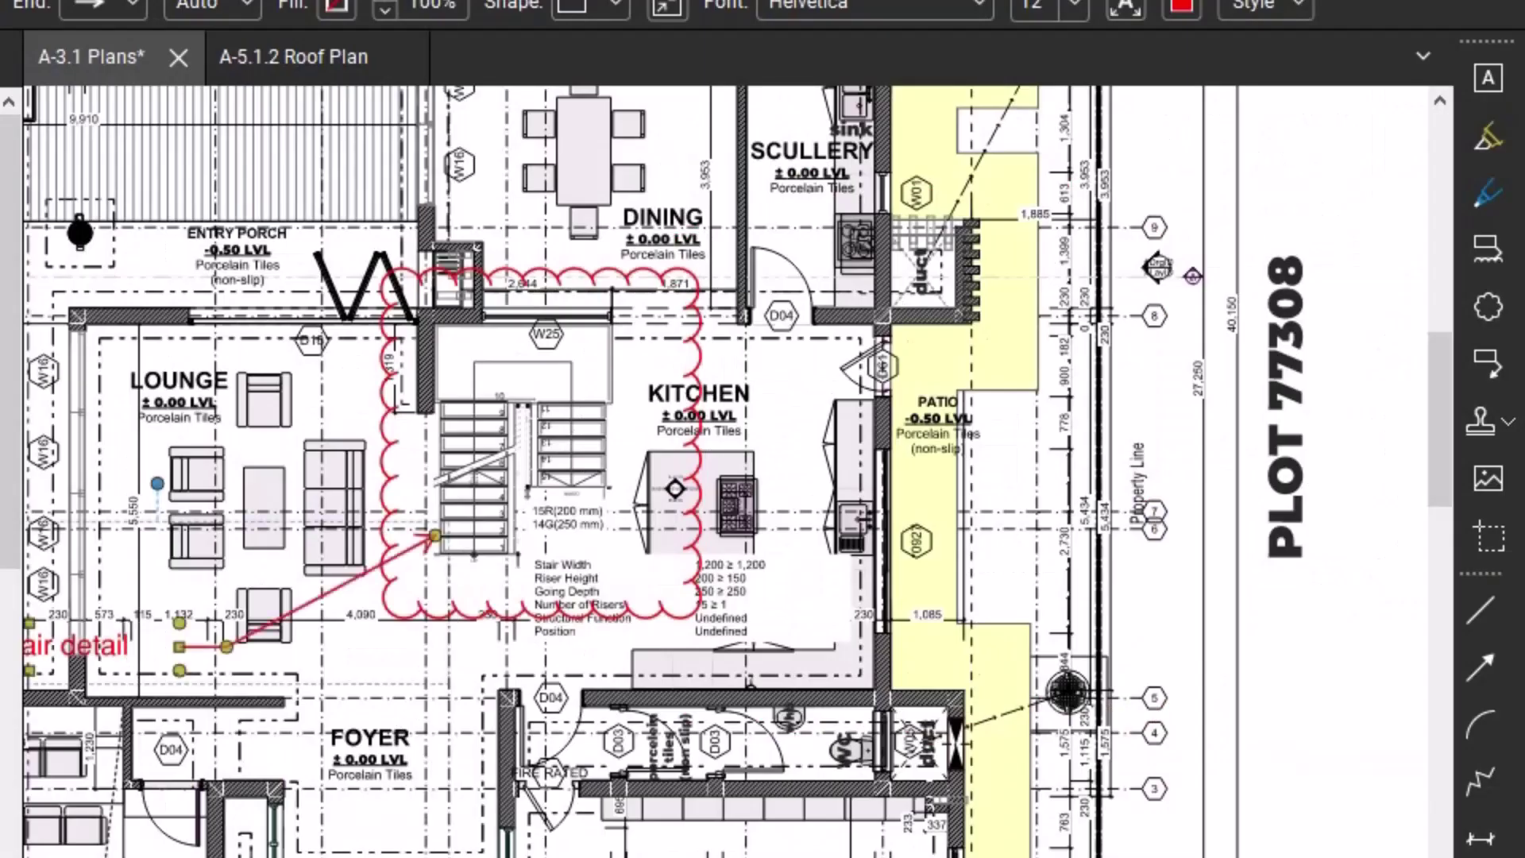
{"action": "mouse_move", "coordinate": [493, 460]}
{"action": "left_mouse_down"}
{"action": "mouse_move", "coordinate": [766, 439]}
{"action": "mouse_move", "coordinate": [758, 345]}
{"action": "left_mouse_up"}
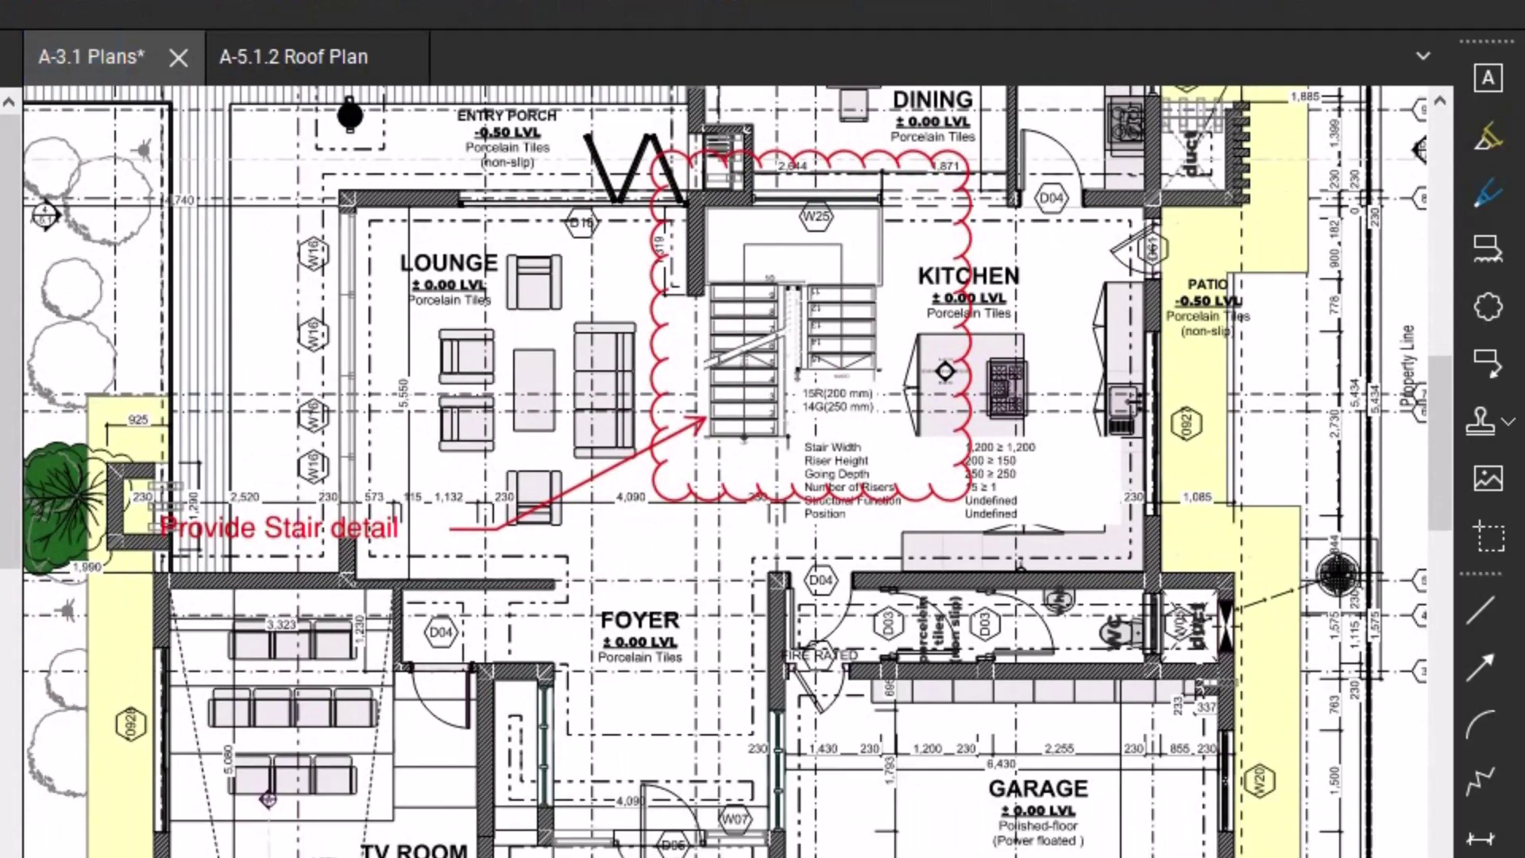
- Move the elbow of the "Provide Stair detail" callout's leader closer to the staircase
{"action": "left_click_drag", "start_coordinate": [496, 529], "coordinate": [574, 529]}
{"action": "key", "text": "Escape"}
{"action": "scroll", "coordinate": [1138, 418], "scroll_direction": "down", "scroll_amount": 5, "text": "ctrl"}
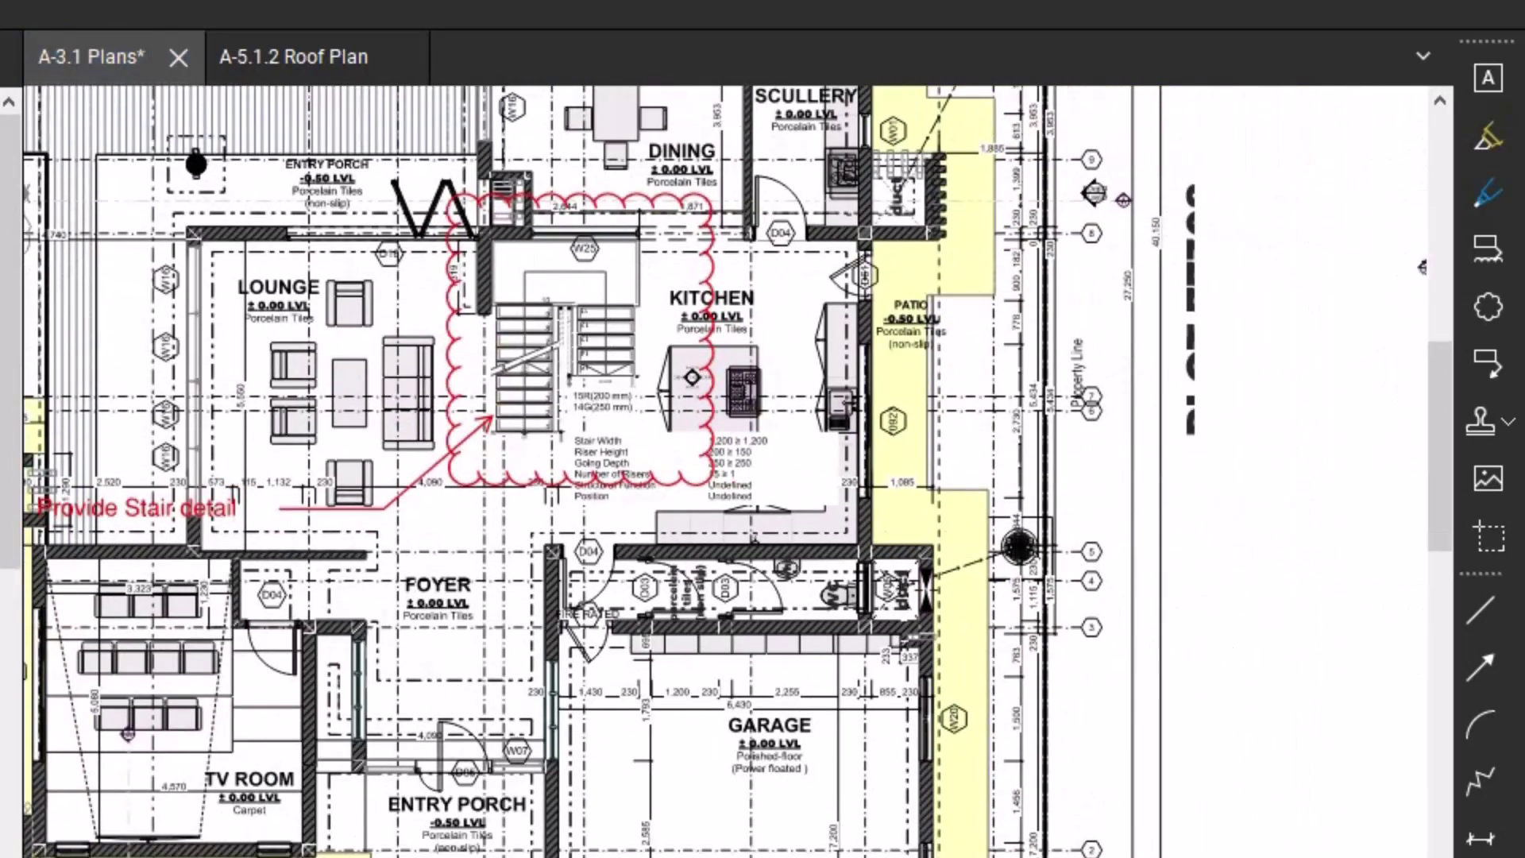
{"action": "scroll", "coordinate": [1138, 419], "scroll_direction": "down", "scroll_amount": 4, "text": "ctrl"}
{"action": "scroll", "coordinate": [1138, 419], "scroll_direction": "up", "scroll_amount": 3, "text": "ctrl"}
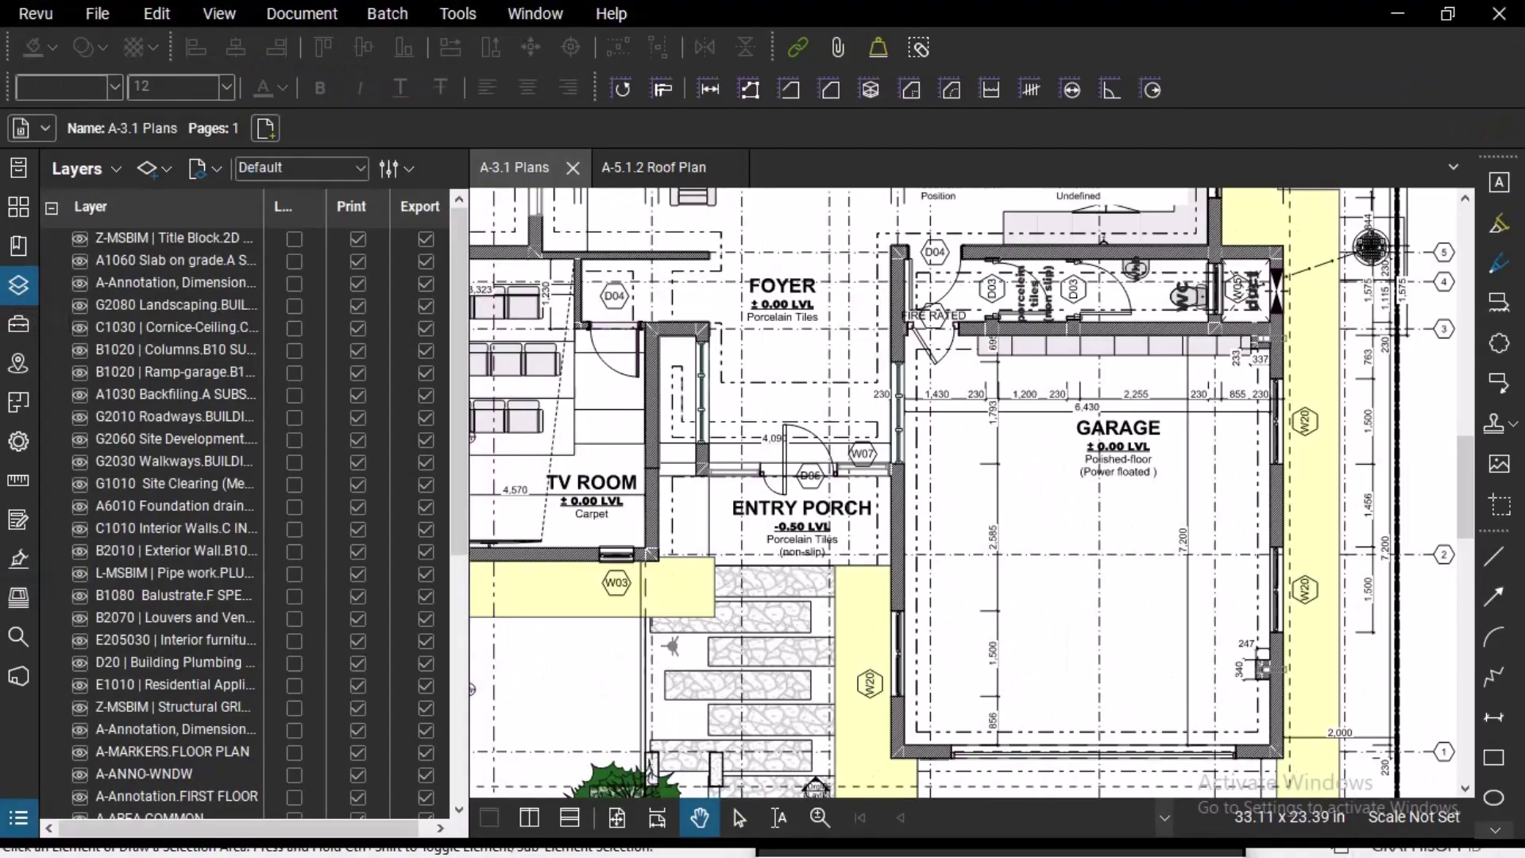
{"action": "left_click_drag", "start_coordinate": [972, 492], "coordinate": [1133, 511]}
{"action": "scroll", "coordinate": [838, 520], "scroll_direction": "down", "scroll_amount": 2}
{"action": "left_click_drag", "start_coordinate": [838, 520], "coordinate": [814, 680]}
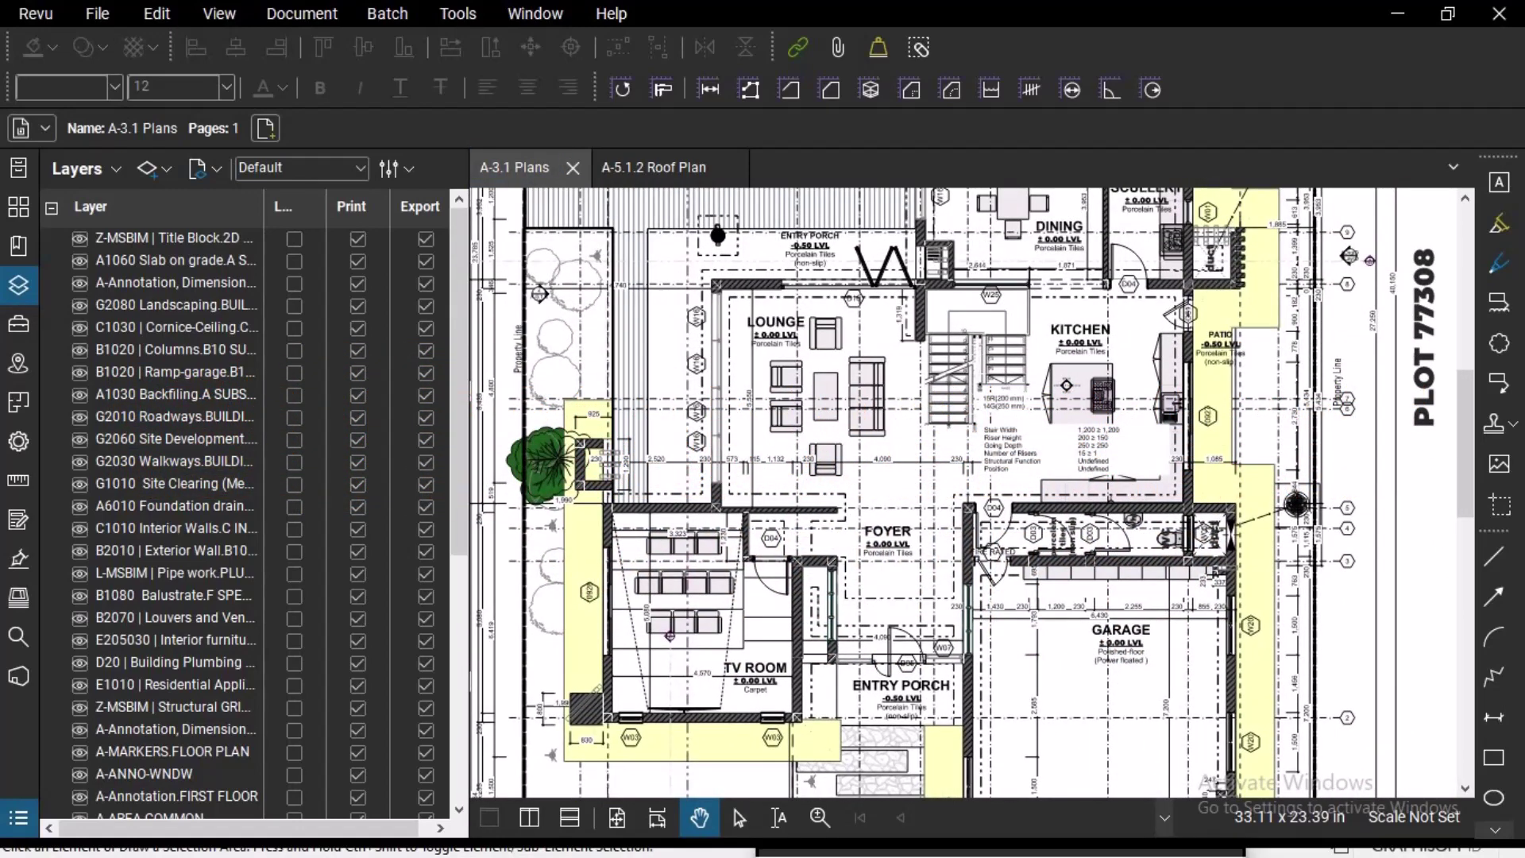
{"action": "left_click", "coordinate": [79, 483]}
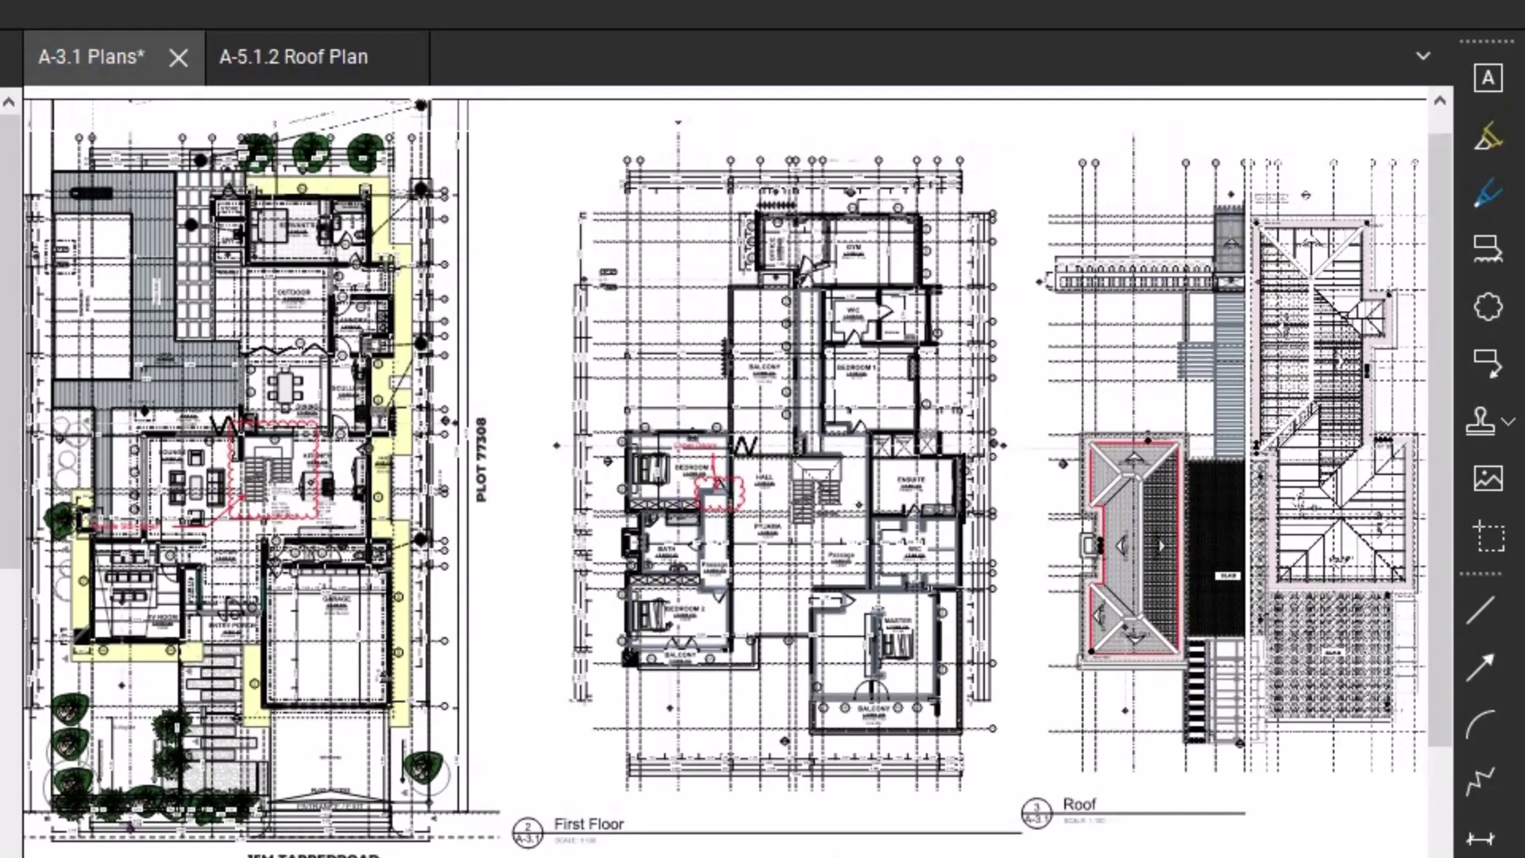
- Draw a Cloud+ markup over the 23-degree hipped section of the main roof beside the slab on the Roof plan
{"action": "mouse_move", "coordinate": [859, 504]}
{"action": "left_mouse_down"}
{"action": "mouse_move", "coordinate": [633, 456]}
{"action": "mouse_move", "coordinate": [612, 475]}
{"action": "mouse_move", "coordinate": [629, 449]}
{"action": "mouse_move", "coordinate": [650, 476]}
{"action": "mouse_move", "coordinate": [537, 493]}
{"action": "left_mouse_up"}
{"action": "scroll", "coordinate": [1046, 267], "scroll_direction": "up", "scroll_amount": 2}
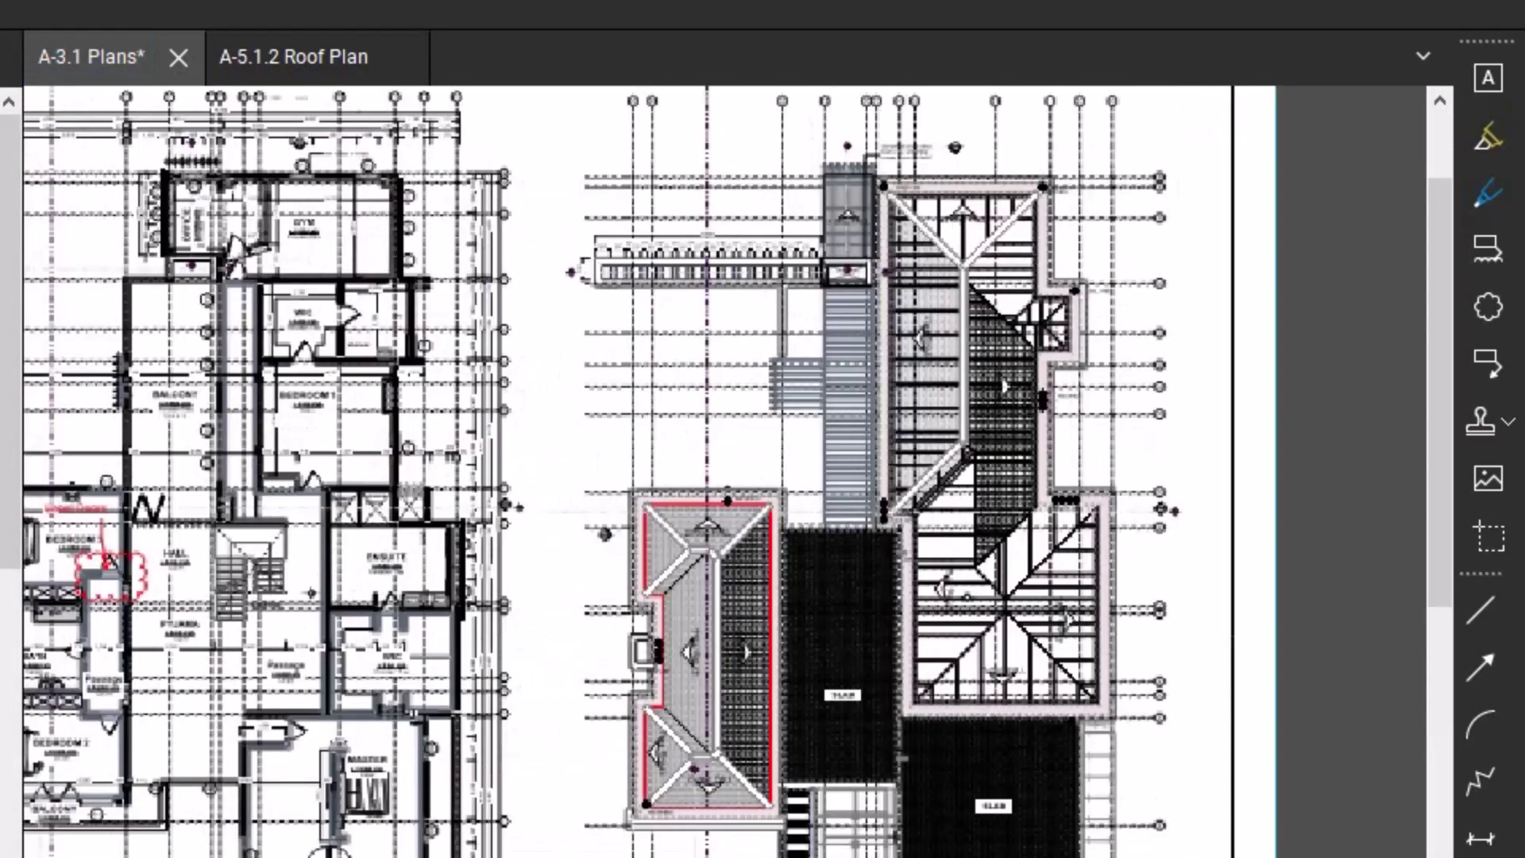
{"action": "scroll", "coordinate": [1055, 249], "scroll_direction": "up", "scroll_amount": 1}
{"action": "left_click_drag", "start_coordinate": [1055, 250], "coordinate": [891, 295]}
{"action": "key", "text": "c"}
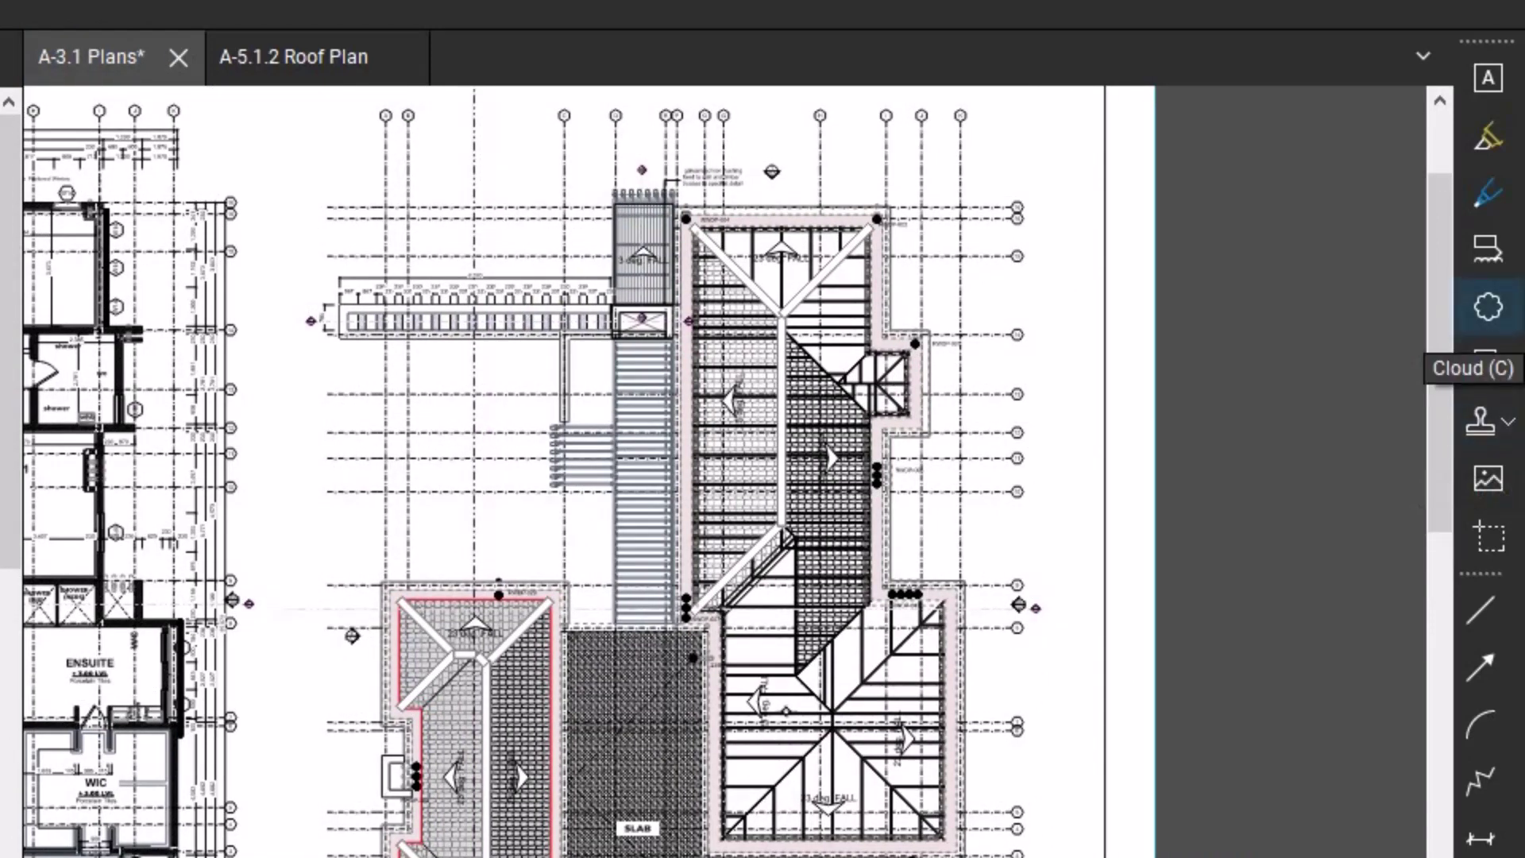
{"action": "left_click", "coordinate": [1482, 666]}
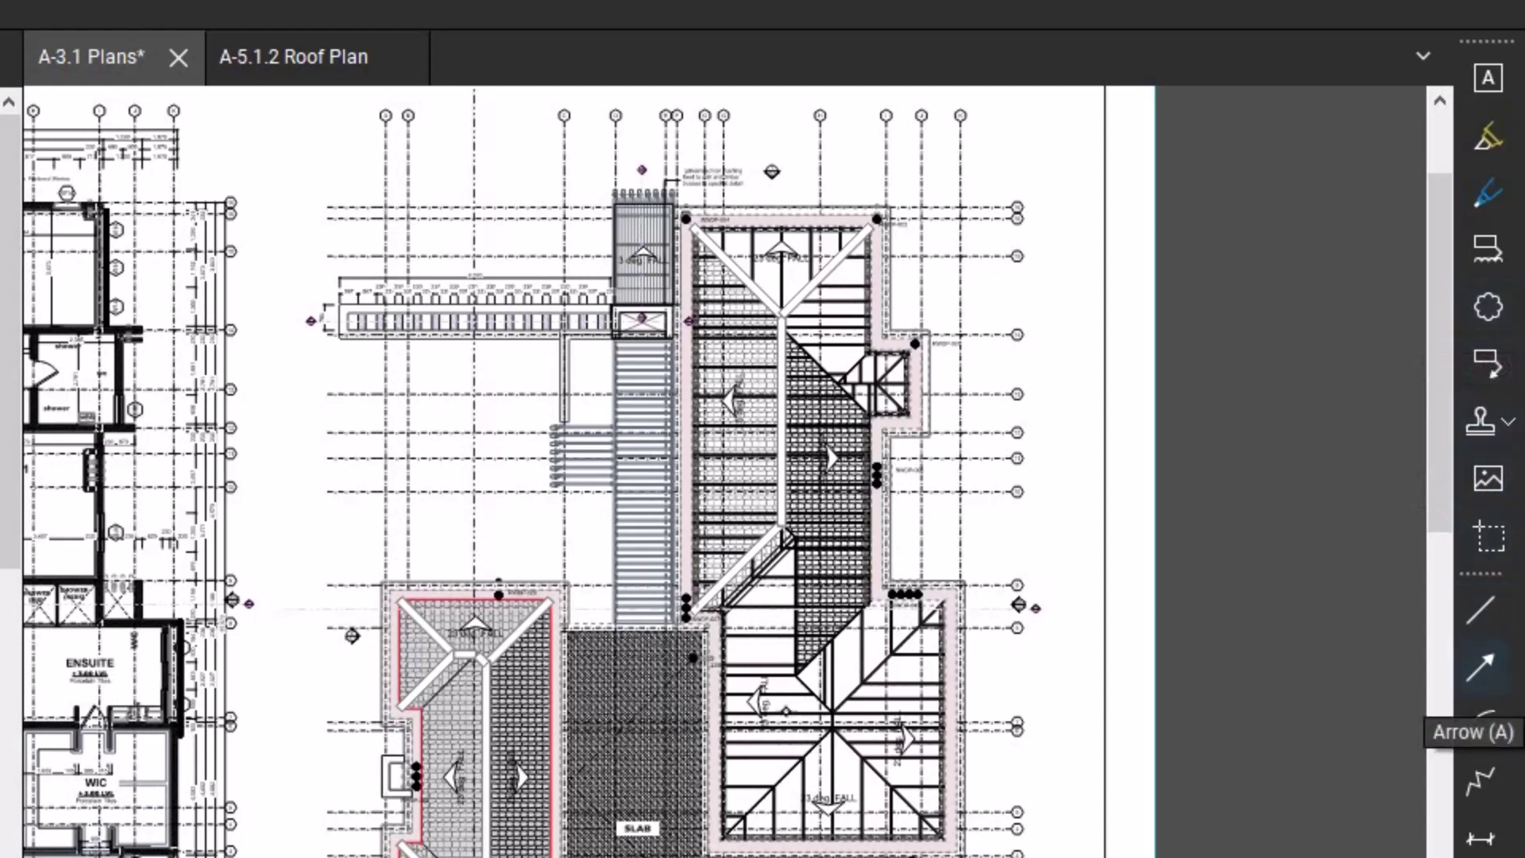
{"action": "left_click", "coordinate": [1481, 665]}
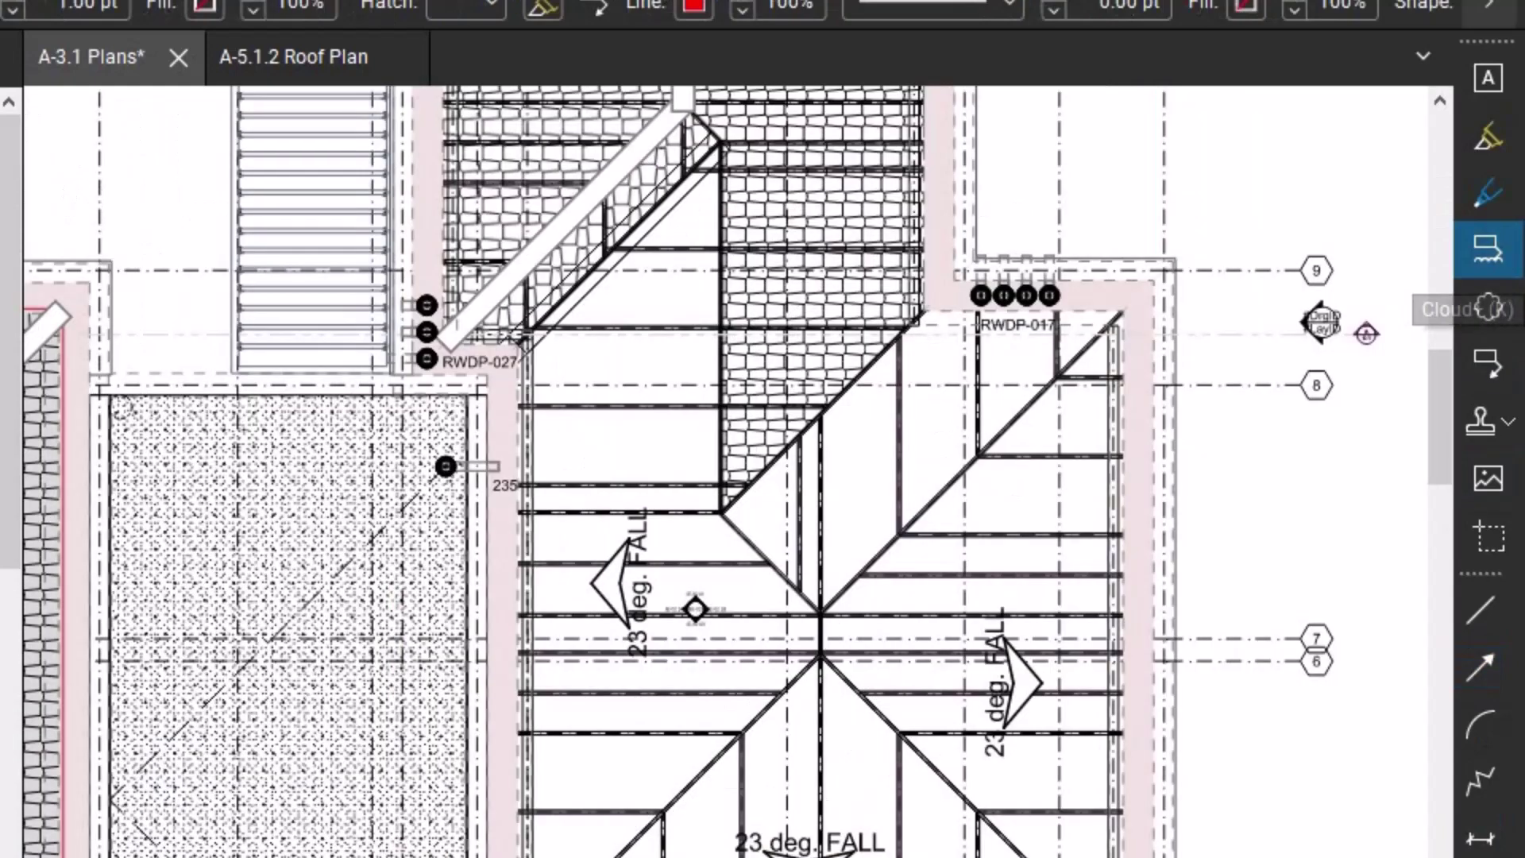
{"action": "left_click_drag", "start_coordinate": [677, 350], "coordinate": [1256, 768]}
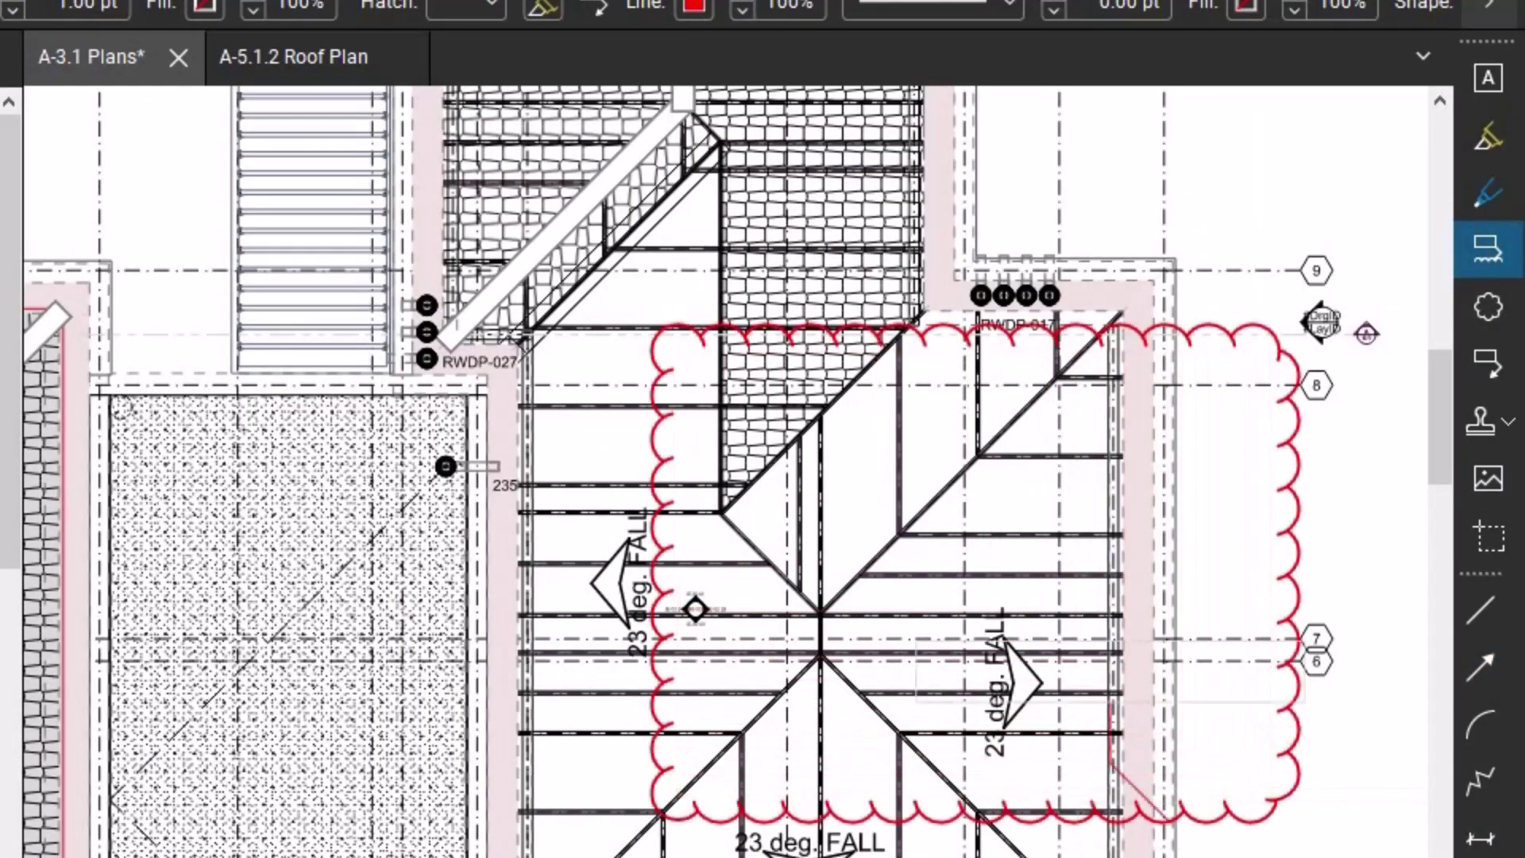
- Place the cloud's text box above the clouded roof section and begin its note with "Complete Roof"
{"action": "scroll", "coordinate": [690, 468], "scroll_direction": "down", "scroll_amount": 2}
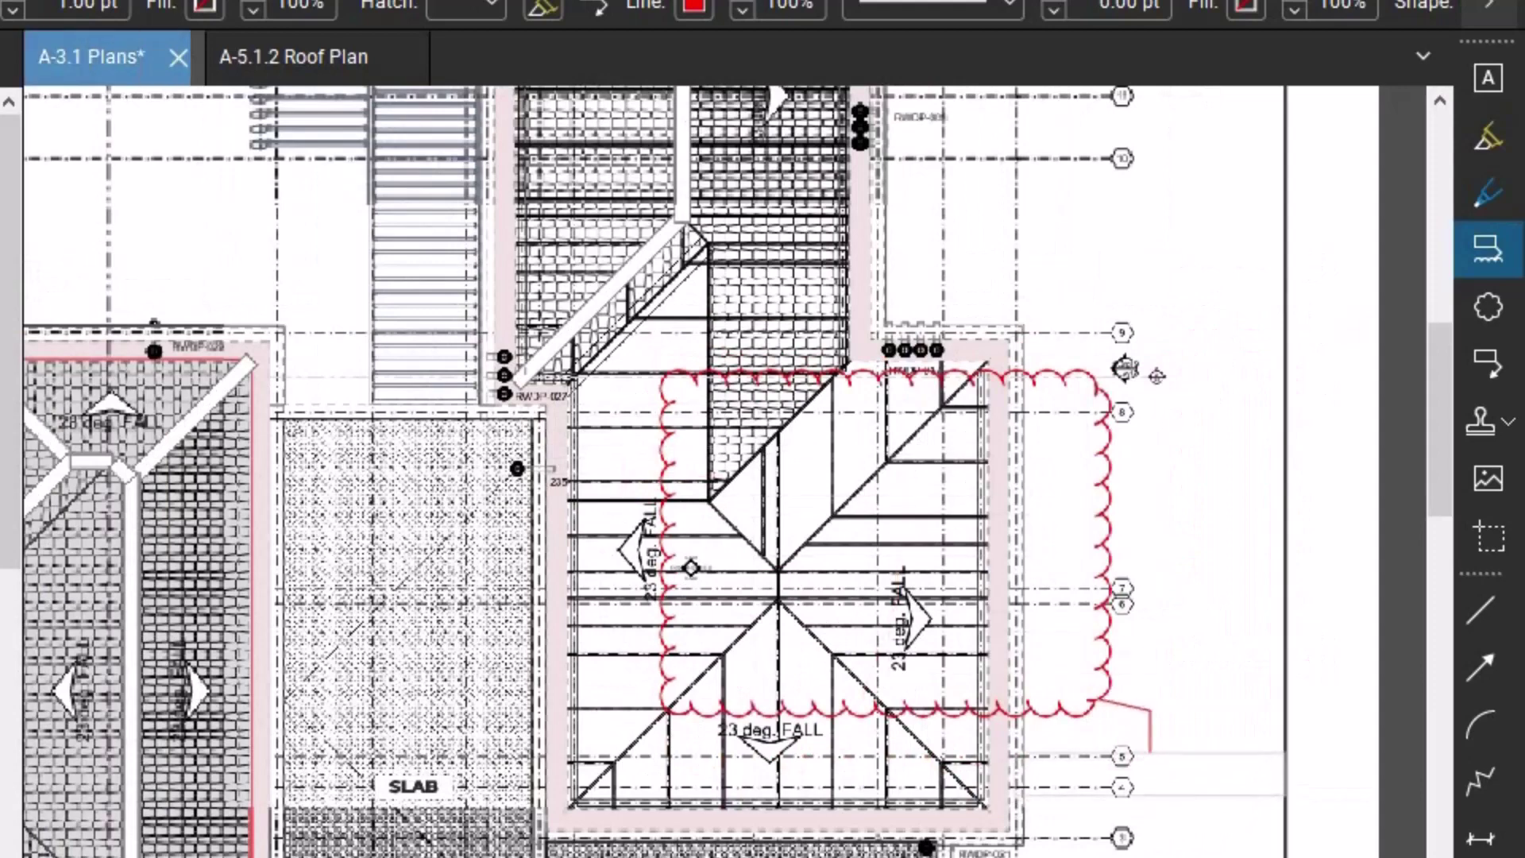
{"action": "scroll", "coordinate": [622, 500], "scroll_direction": "down", "scroll_amount": 1}
{"action": "scroll", "coordinate": [622, 500], "scroll_direction": "down", "scroll_amount": 1}
{"action": "scroll", "coordinate": [623, 500], "scroll_direction": "down", "scroll_amount": 1}
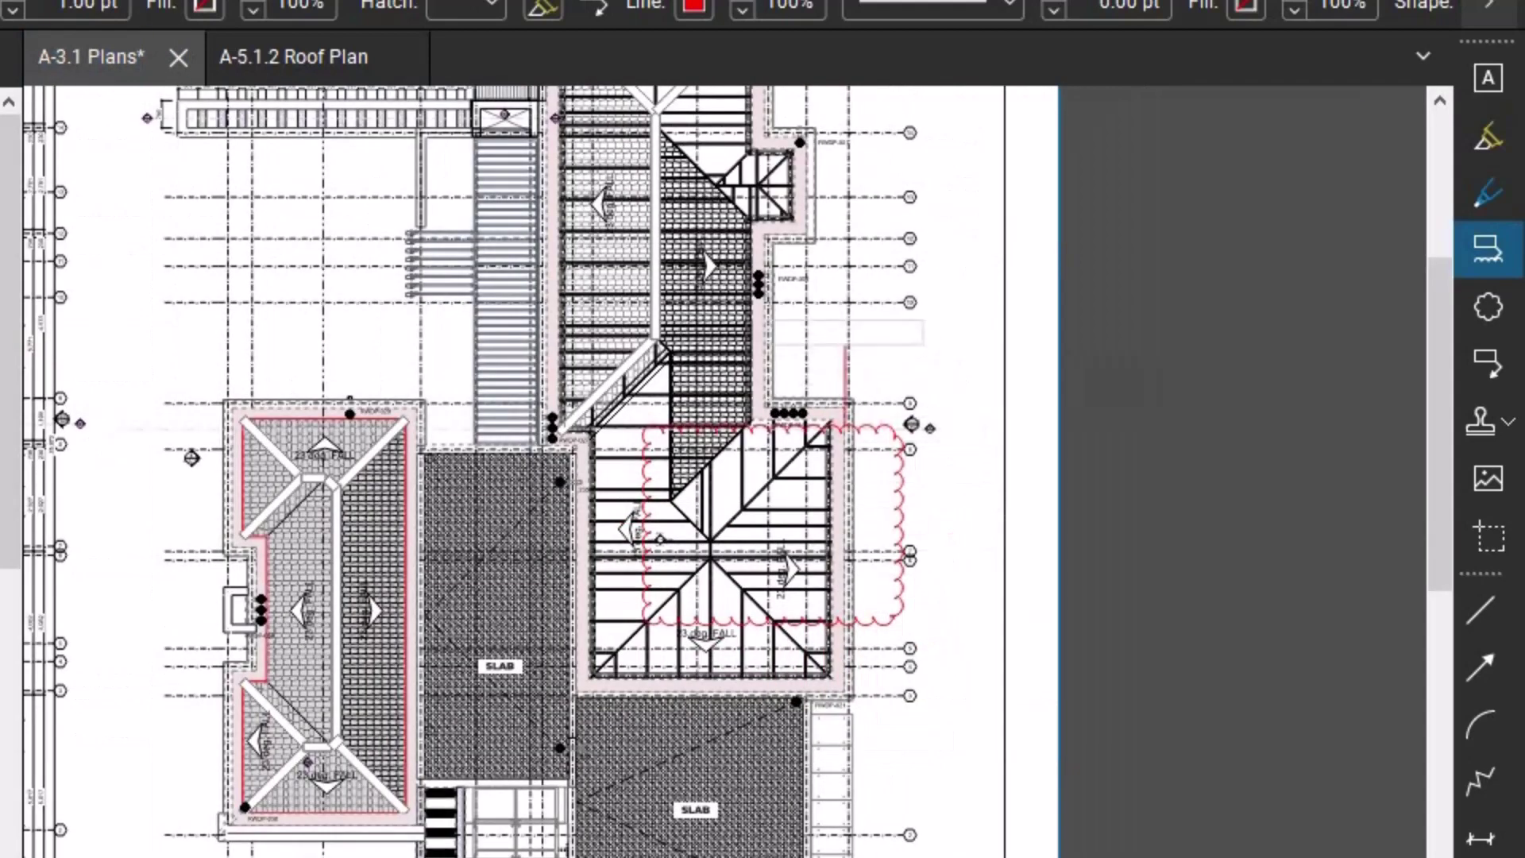
{"action": "key", "text": "Escape"}
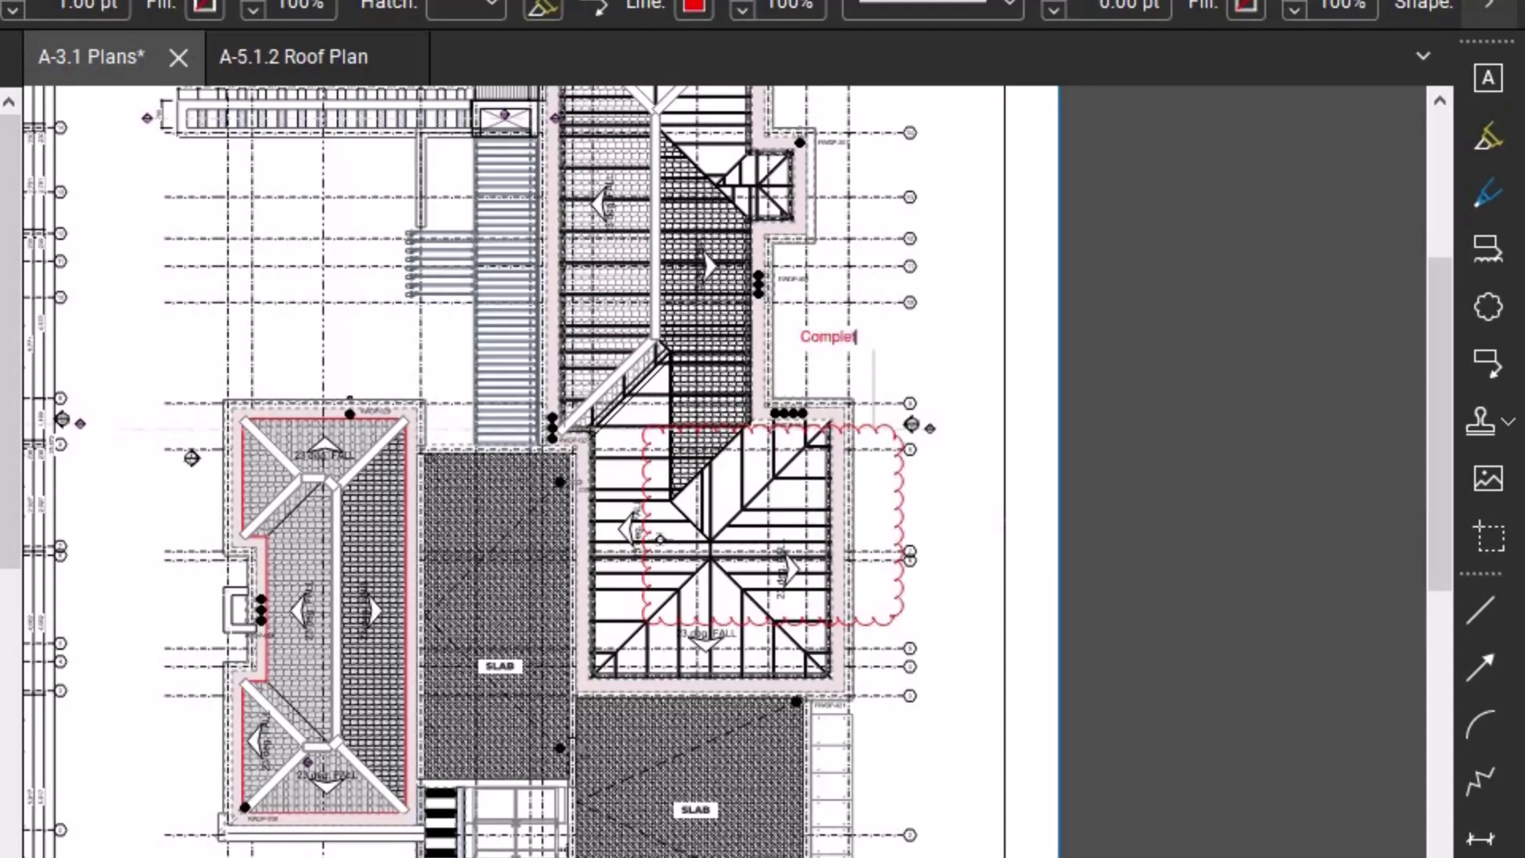
{"action": "type", "text": "Roof P"}
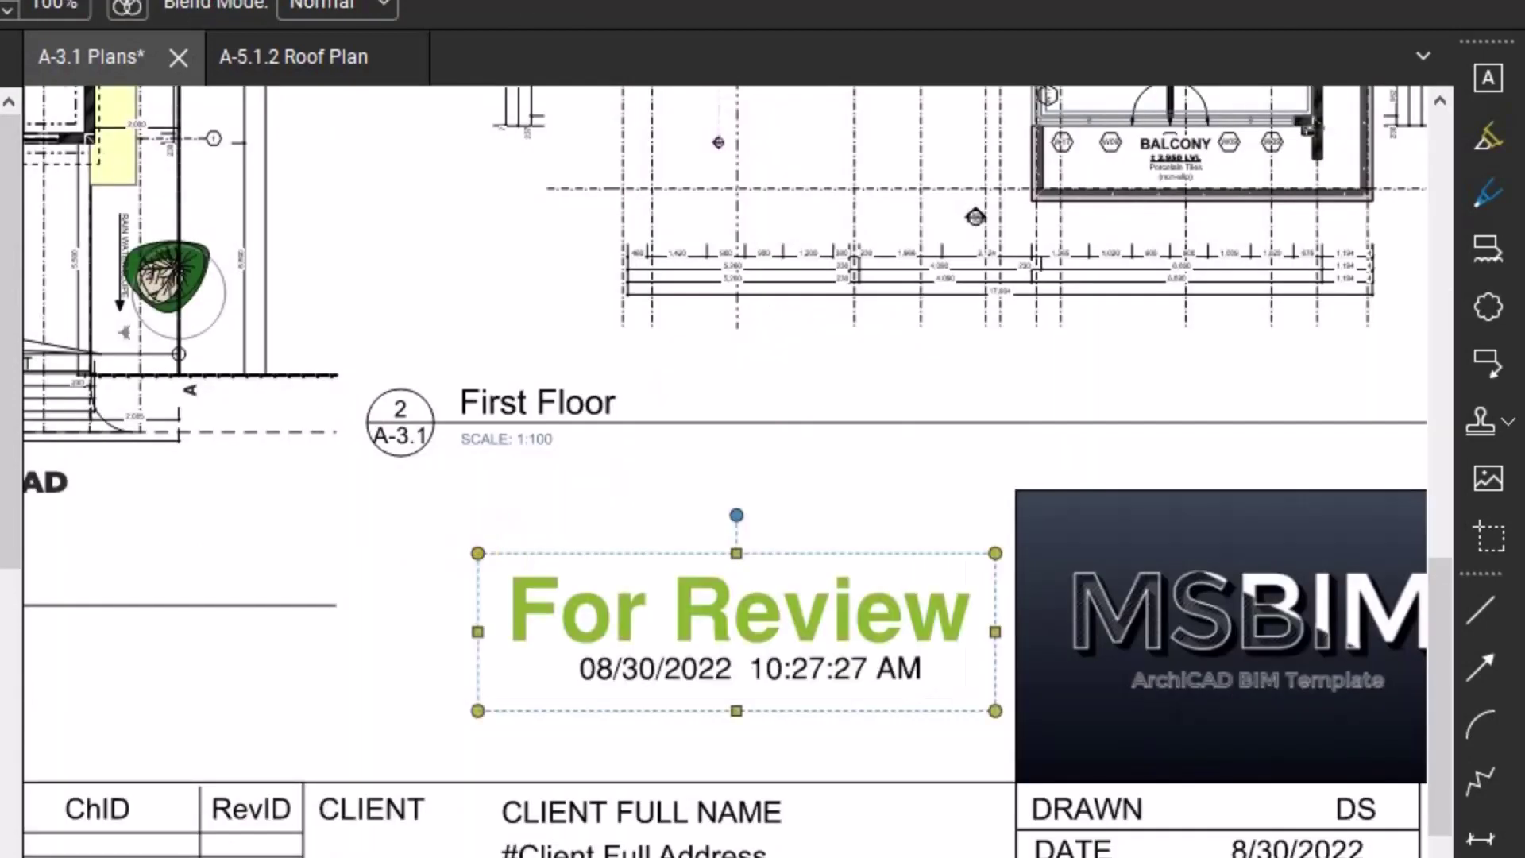
- Move the "For Review" stamp away from the MSBIM logo and stretch it to be taller and wider
{"action": "key", "text": "Escape"}
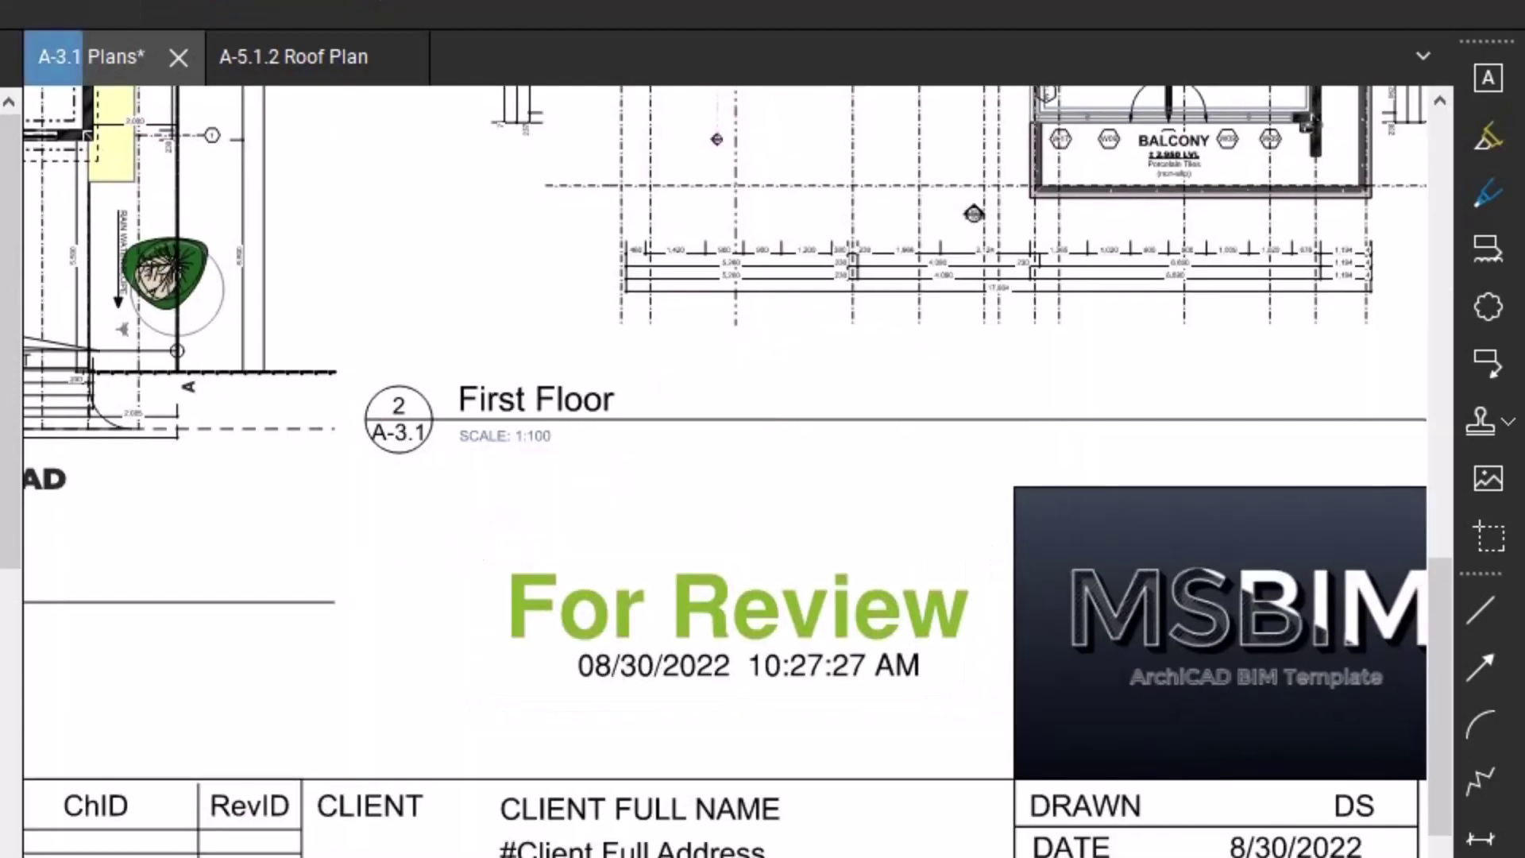
{"action": "left_click_drag", "start_coordinate": [735, 628], "coordinate": [674, 633]}
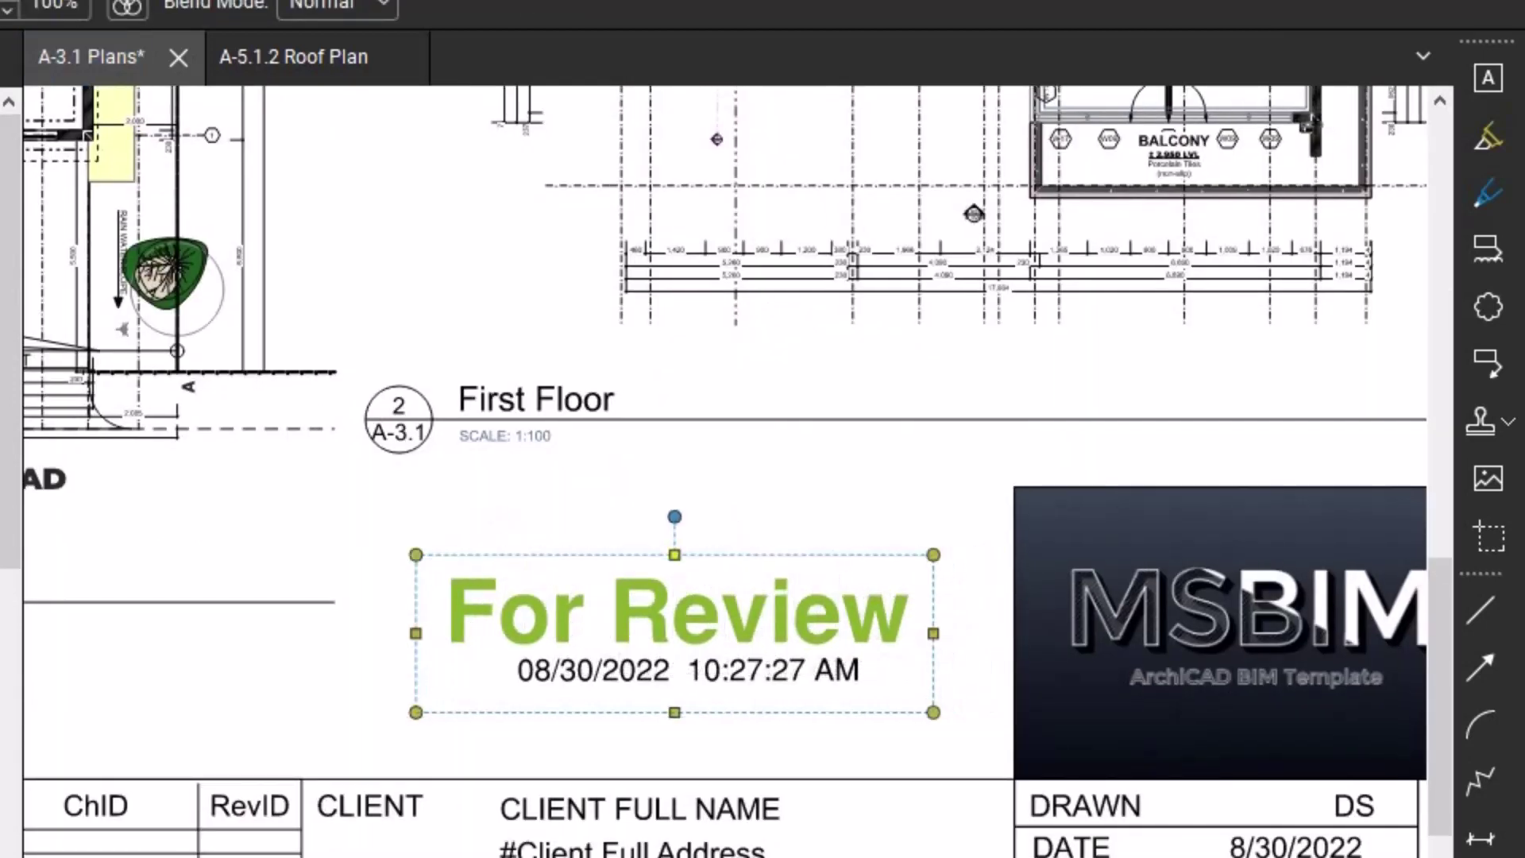
{"action": "left_click_drag", "start_coordinate": [675, 554], "coordinate": [674, 501]}
{"action": "key", "text": "Escape"}
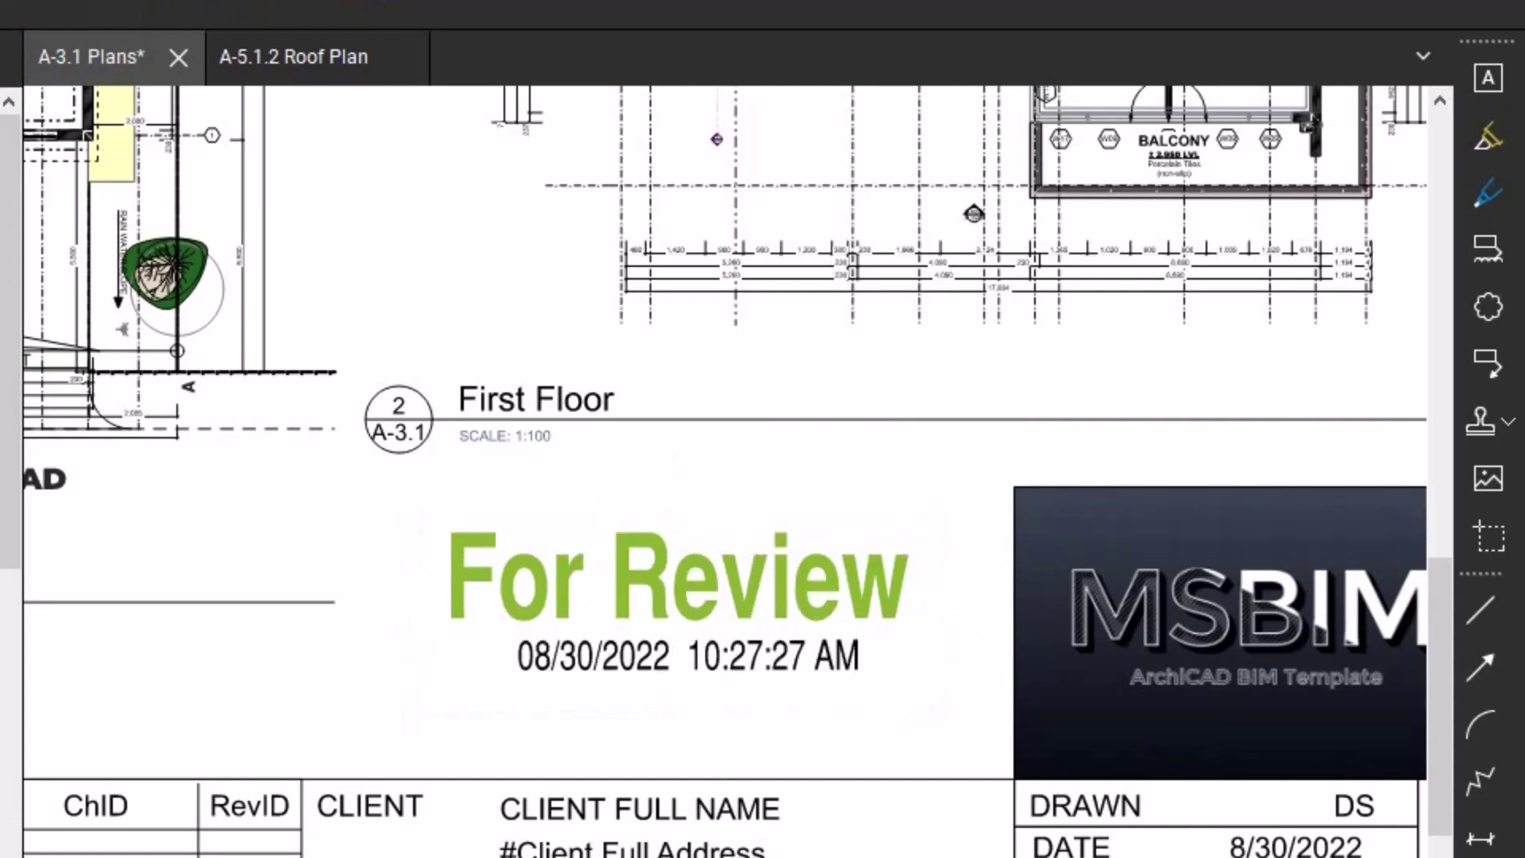
{"action": "left_click", "coordinate": [674, 606]}
{"action": "left_click_drag", "start_coordinate": [415, 606], "coordinate": [374, 606]}
{"action": "key", "text": "Escape"}
- Look through the list of available stamps, such as Approved, DraftPrint and Preliminary
{"action": "scroll", "coordinate": [576, 382], "scroll_direction": "down", "scroll_amount": 3}
{"action": "middle_click_drag", "start_coordinate": [576, 381], "coordinate": [420, 533]}
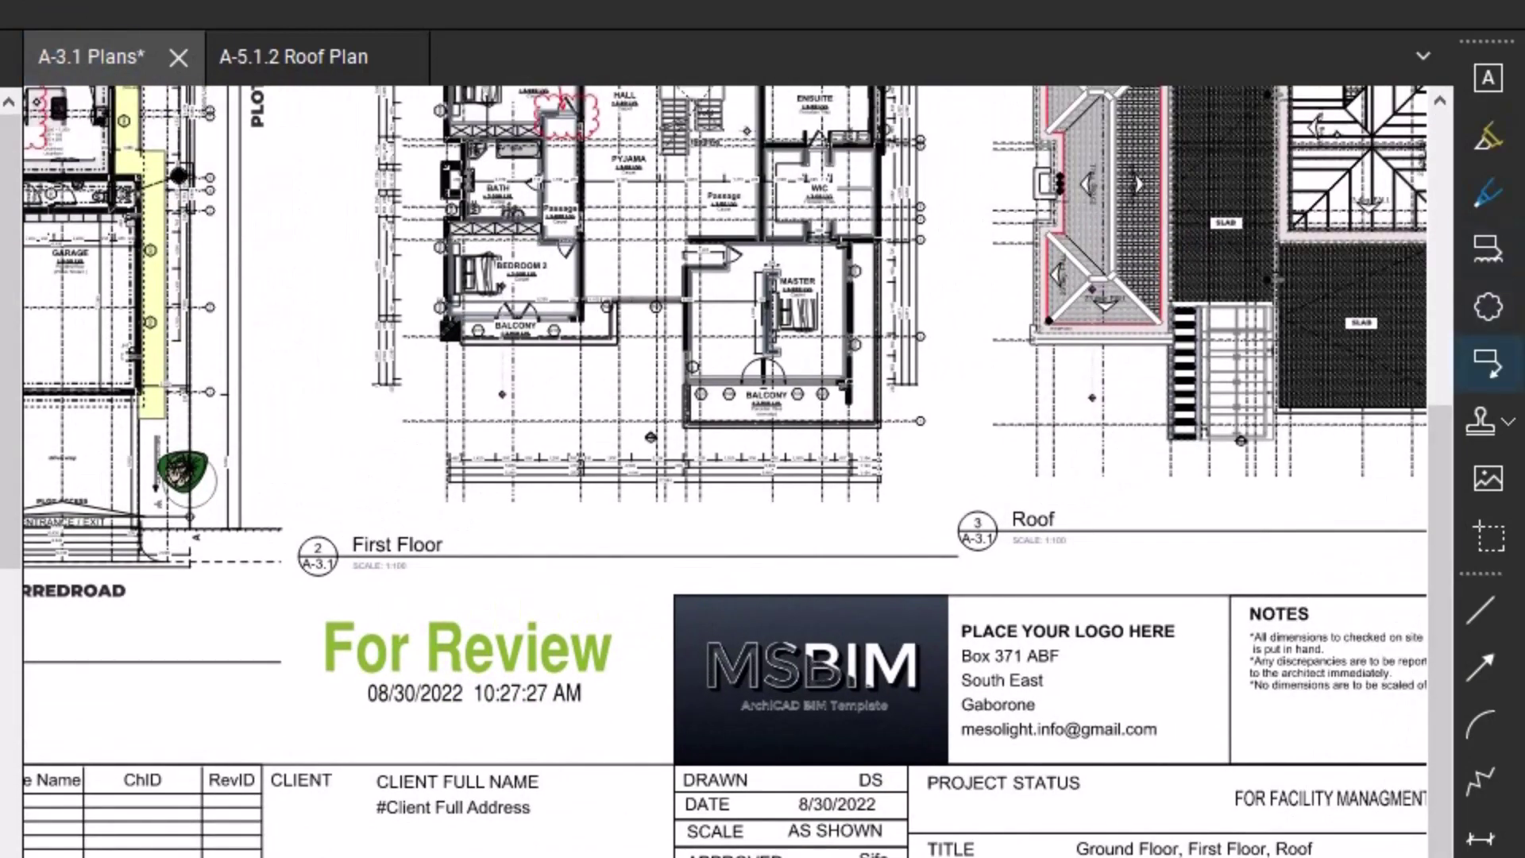
{"action": "left_click", "coordinate": [1505, 420]}
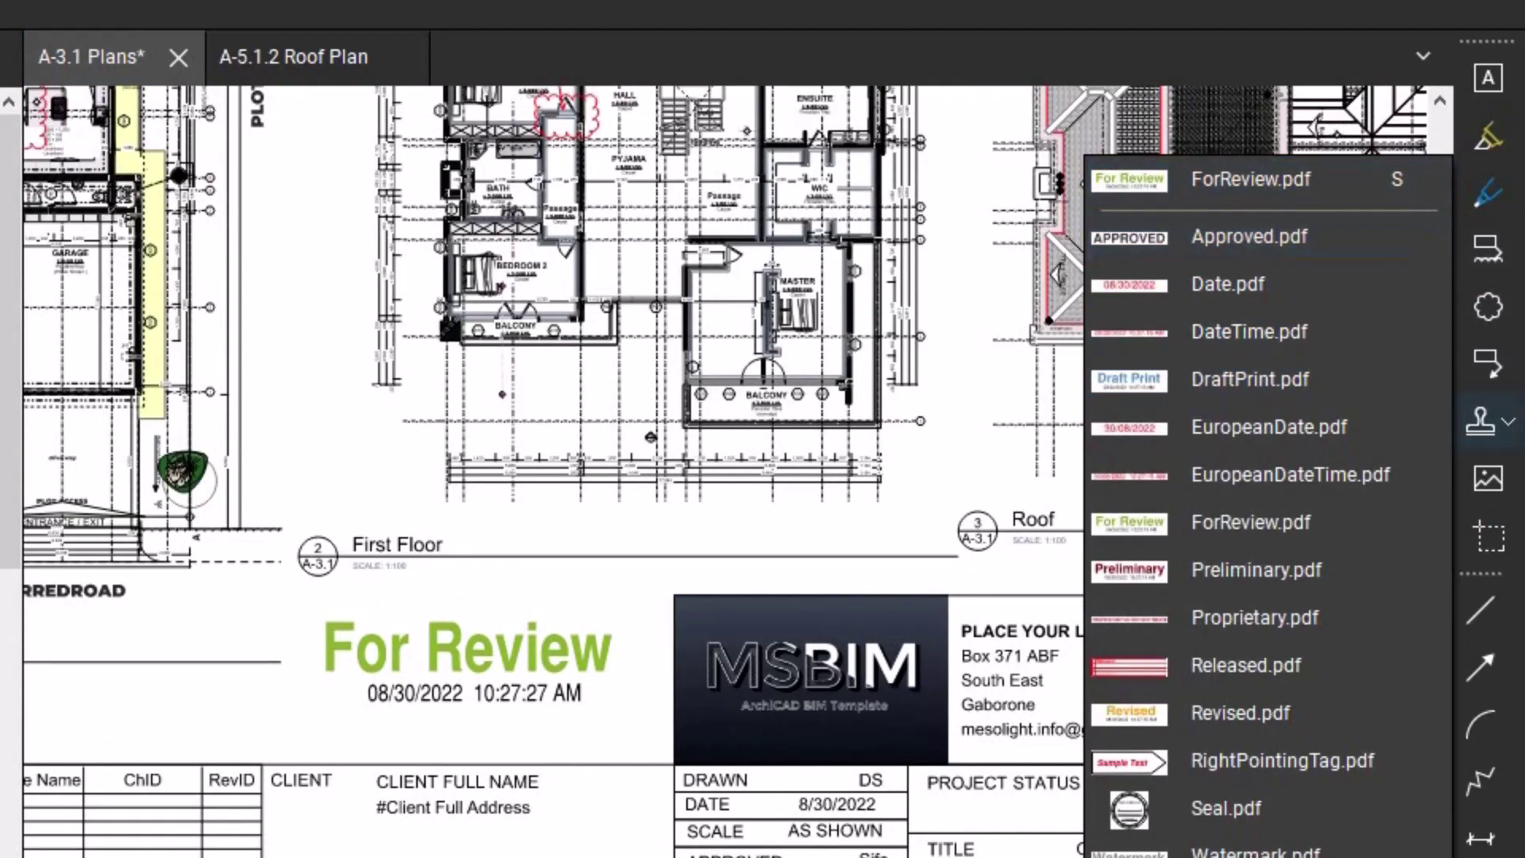
{"action": "key", "text": "Escape"}
- Draw a dimension markup on the First Floor plan across the open space below PYJAMA, from the passage wall to the master bedroom wall
{"action": "middle_click_drag", "start_coordinate": [724, 381], "coordinate": [727, 386]}
{"action": "middle_click_drag", "start_coordinate": [589, 285], "coordinate": [625, 347]}
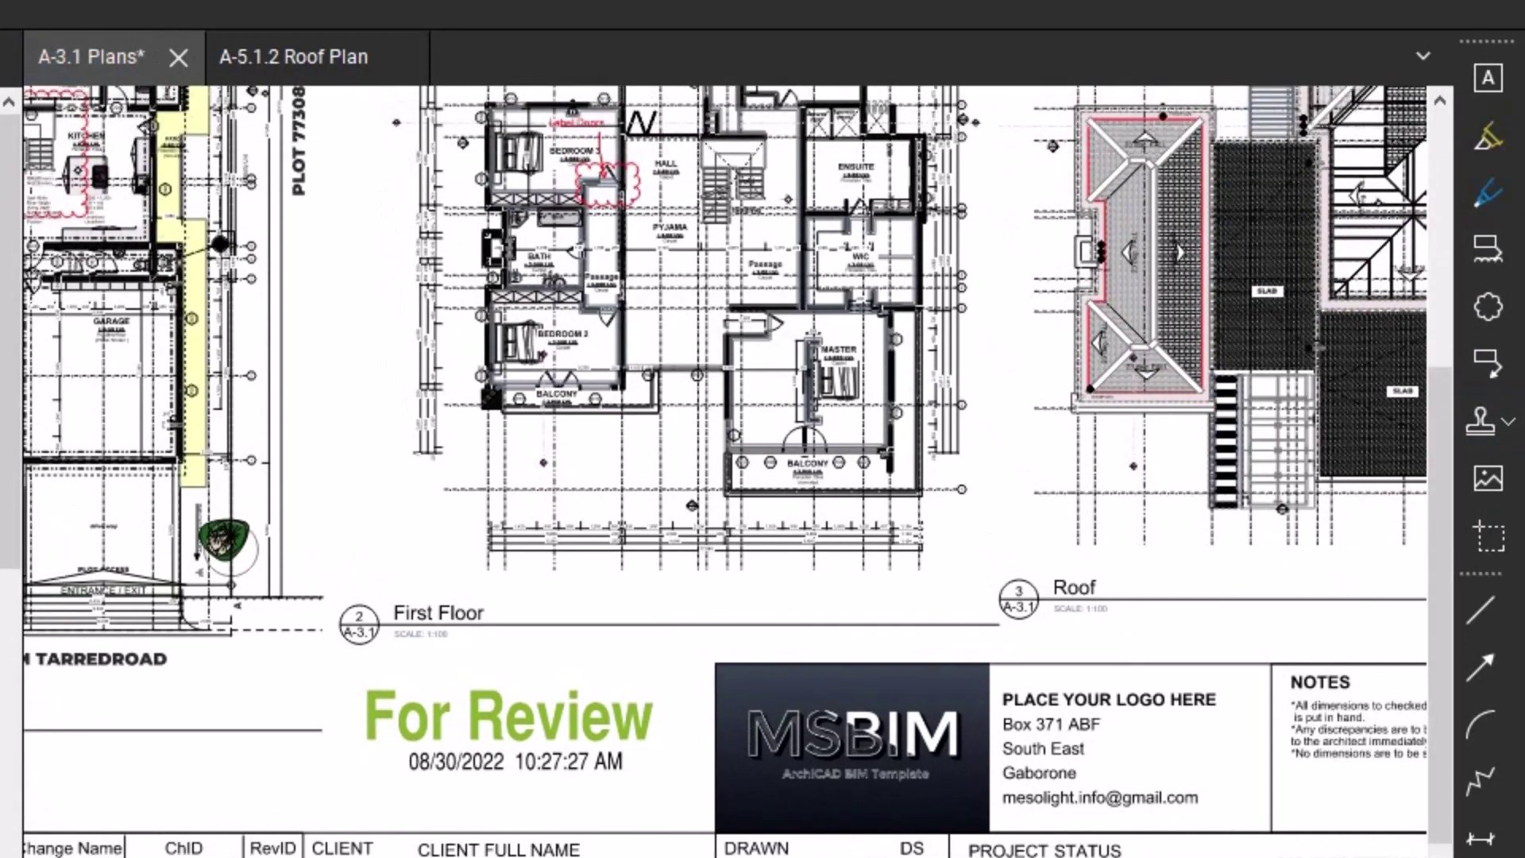
{"action": "scroll", "coordinate": [625, 347], "scroll_direction": "up", "scroll_amount": 3}
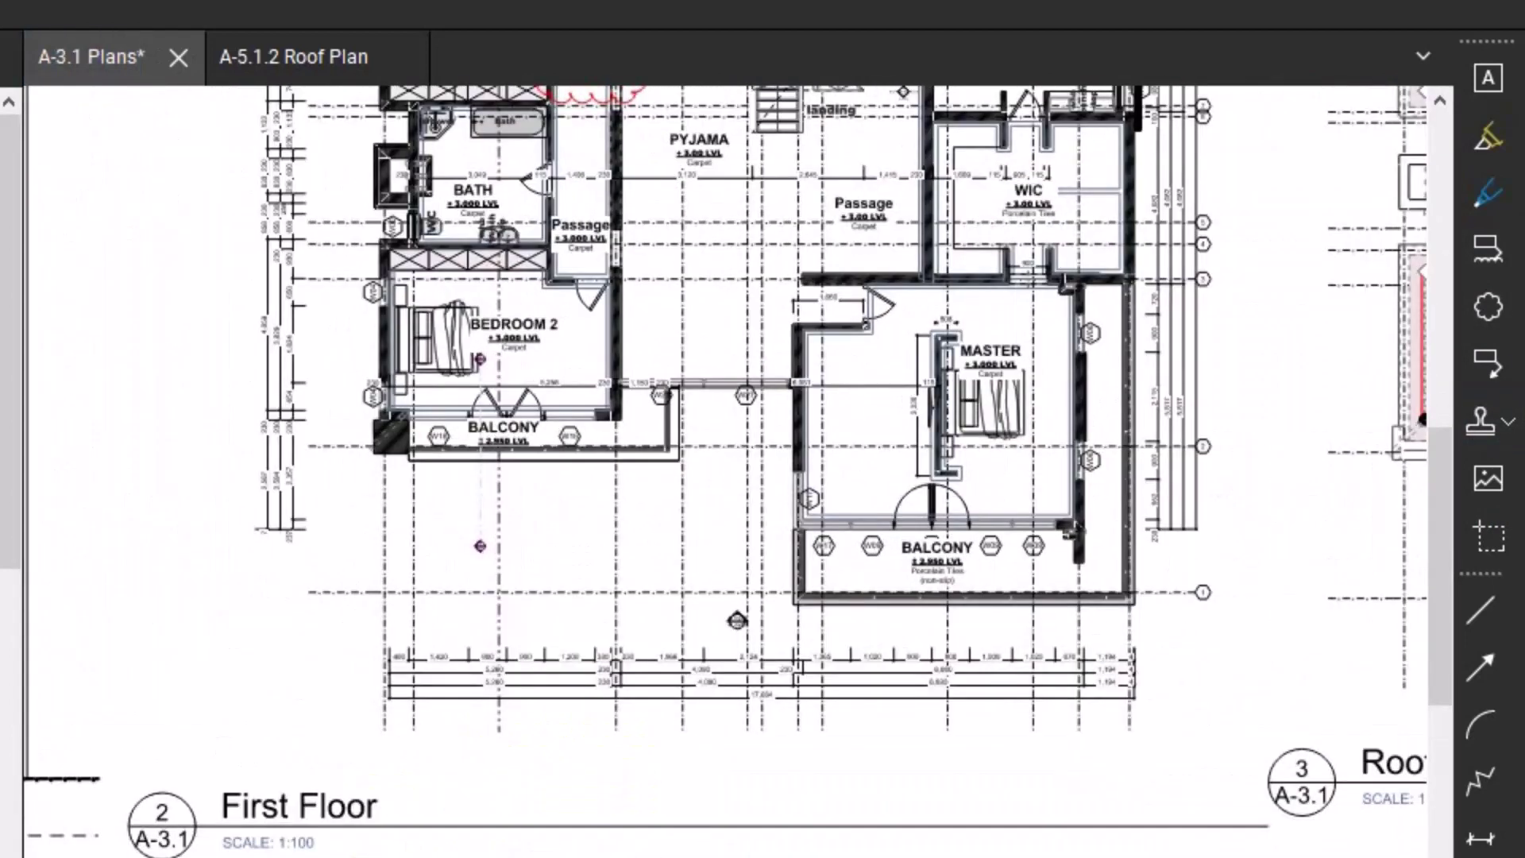
{"action": "scroll", "coordinate": [715, 429], "scroll_direction": "up", "scroll_amount": 2}
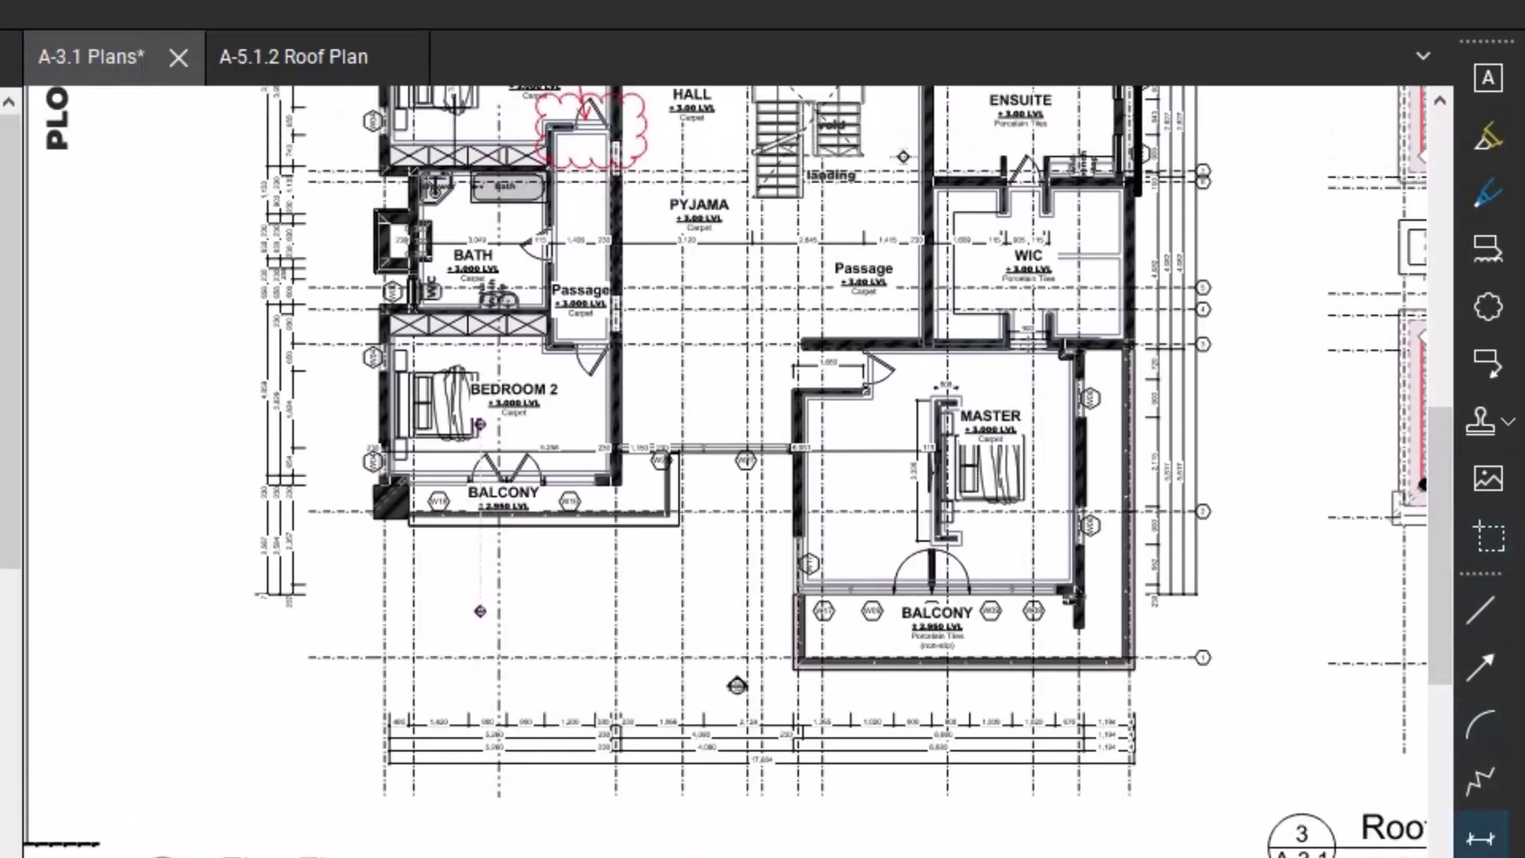
{"action": "left_click", "coordinate": [1481, 838]}
{"action": "scroll", "coordinate": [639, 338], "scroll_direction": "up", "scroll_amount": 4, "text": "ctrl"}
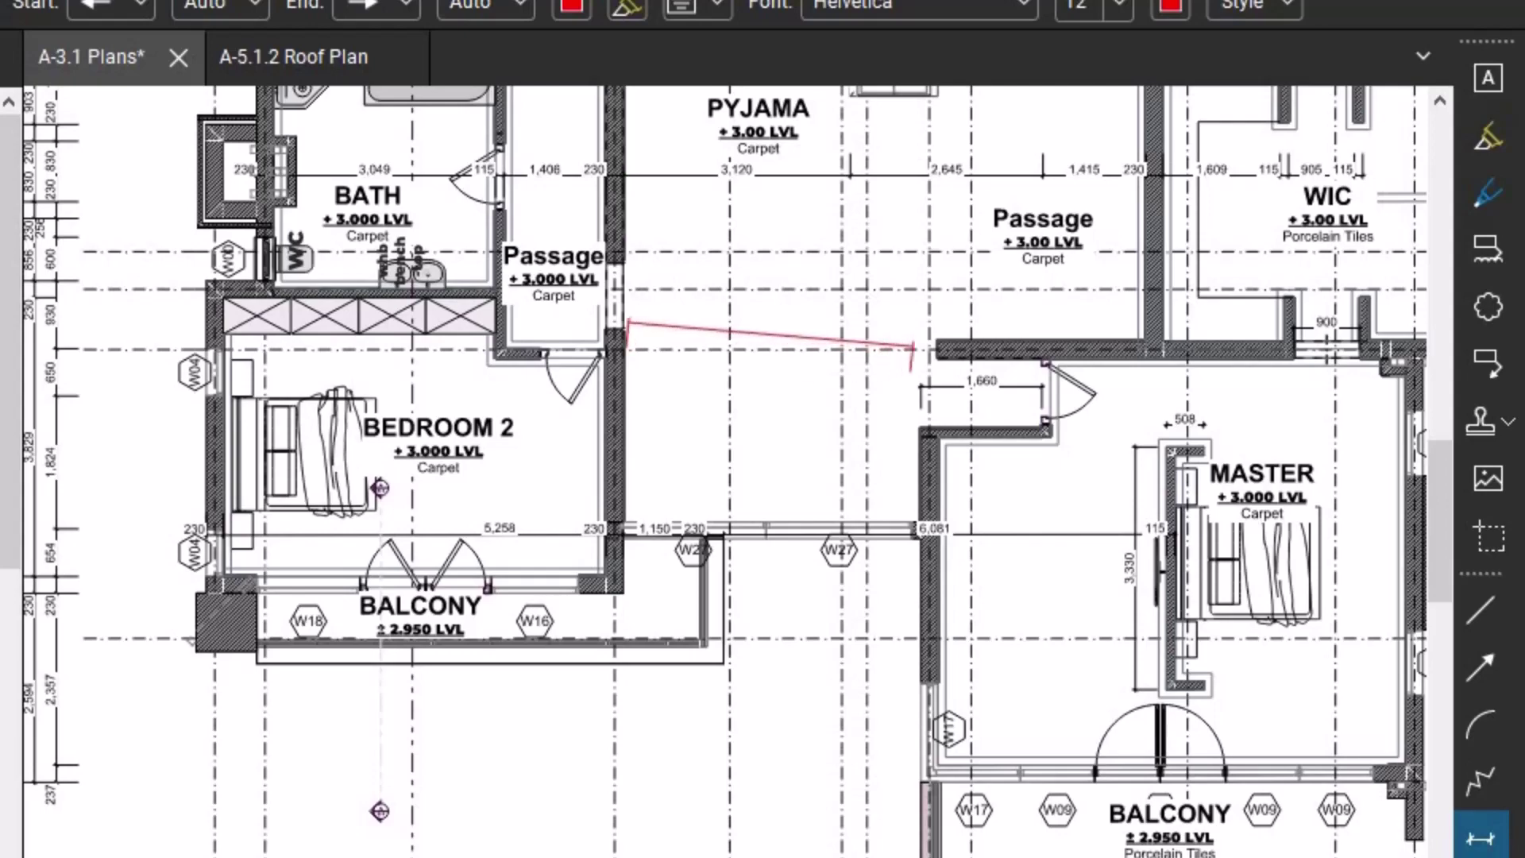
{"action": "left_click", "coordinate": [932, 359]}
{"action": "left_click", "coordinate": [796, 325]}
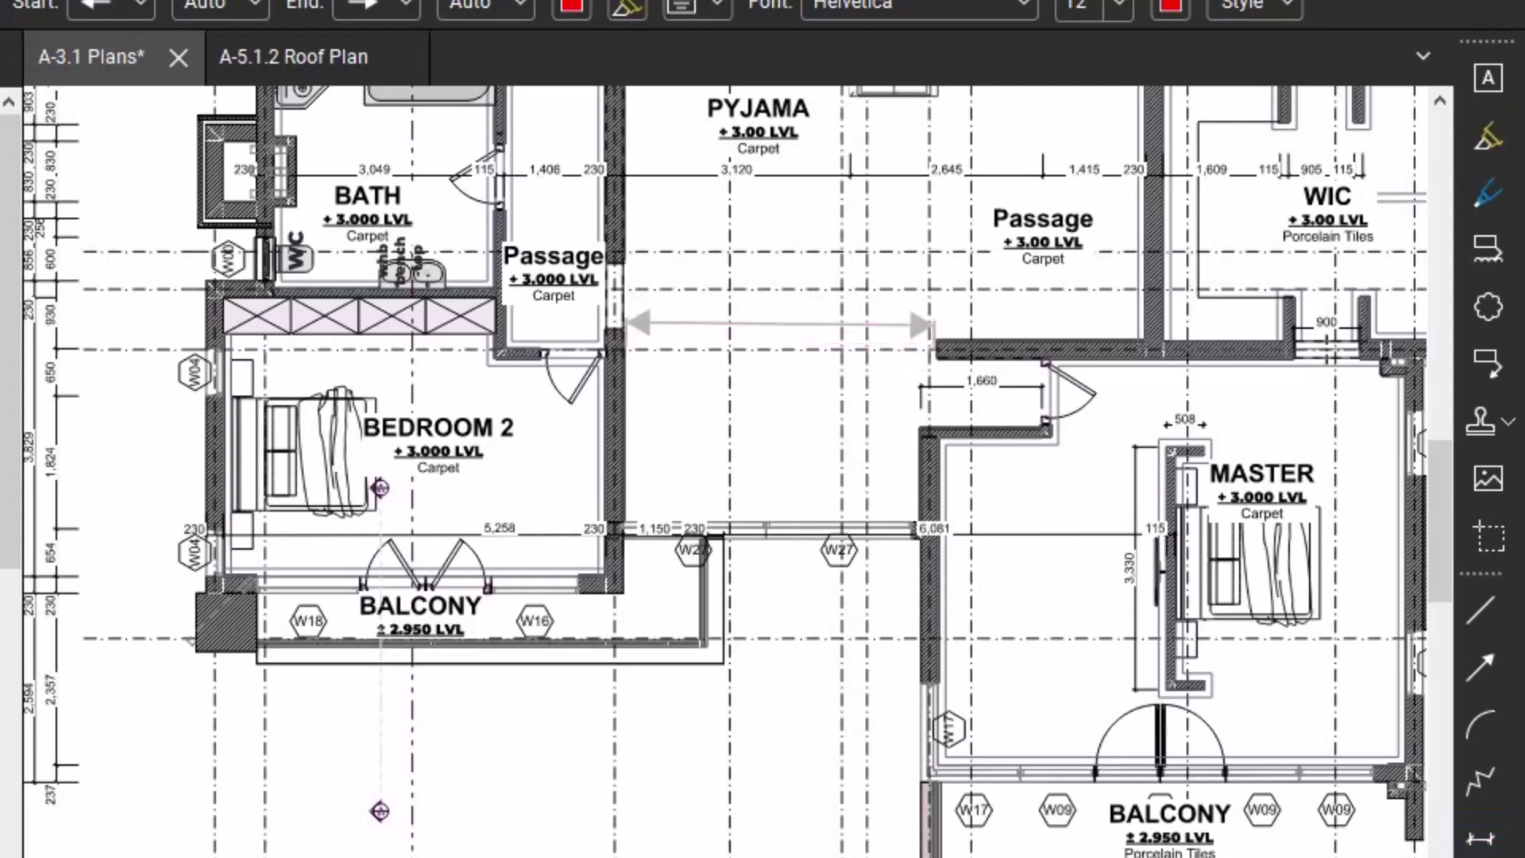
- Label the new dimension markup 3500
{"action": "scroll", "coordinate": [795, 333], "scroll_direction": "up", "scroll_amount": 7, "text": "ctrl"}
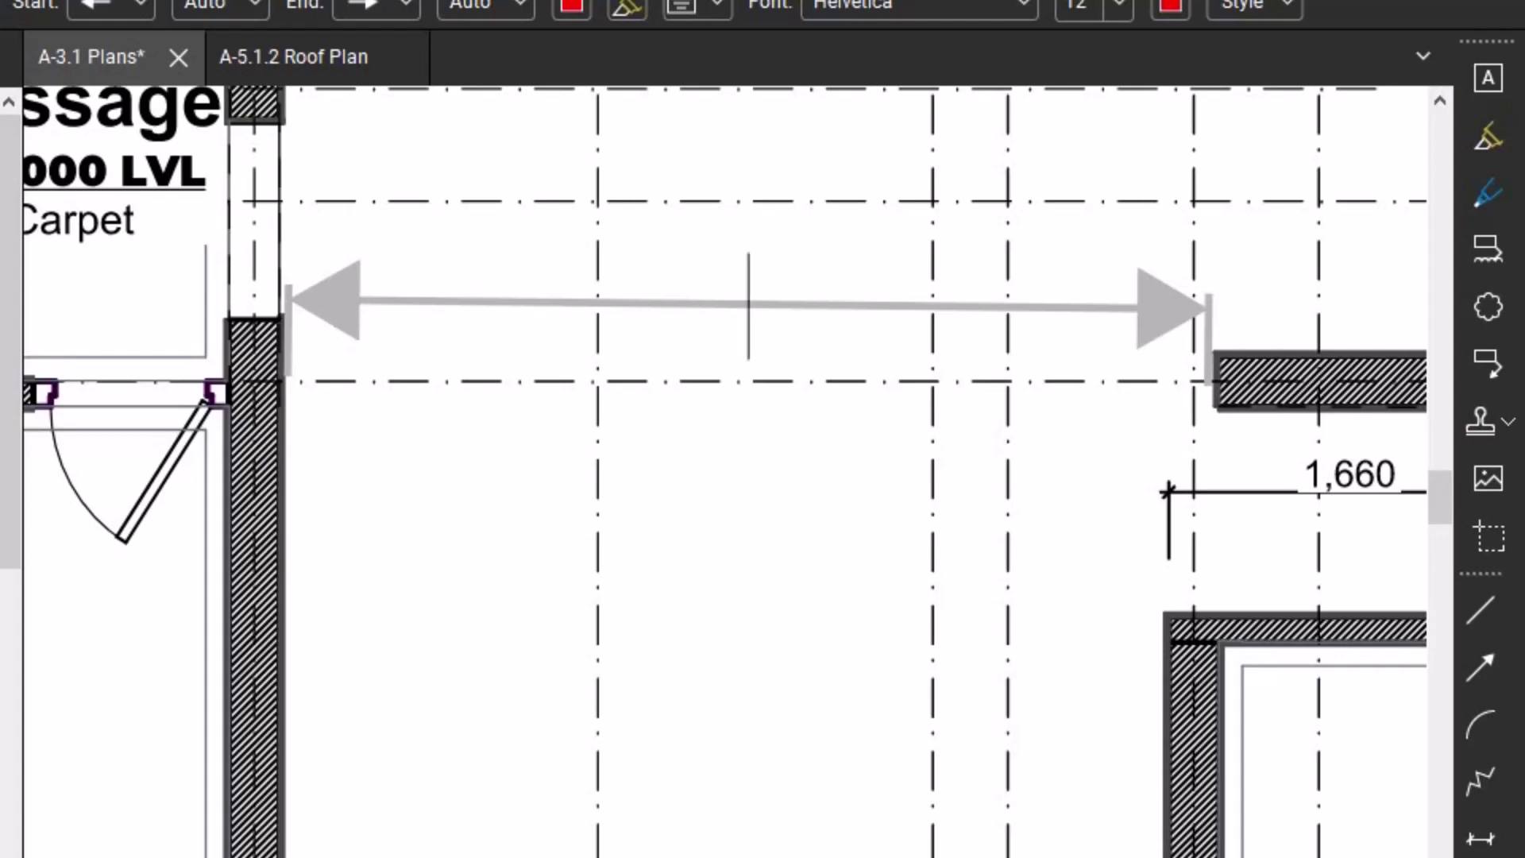
{"action": "type", "text": "2"}
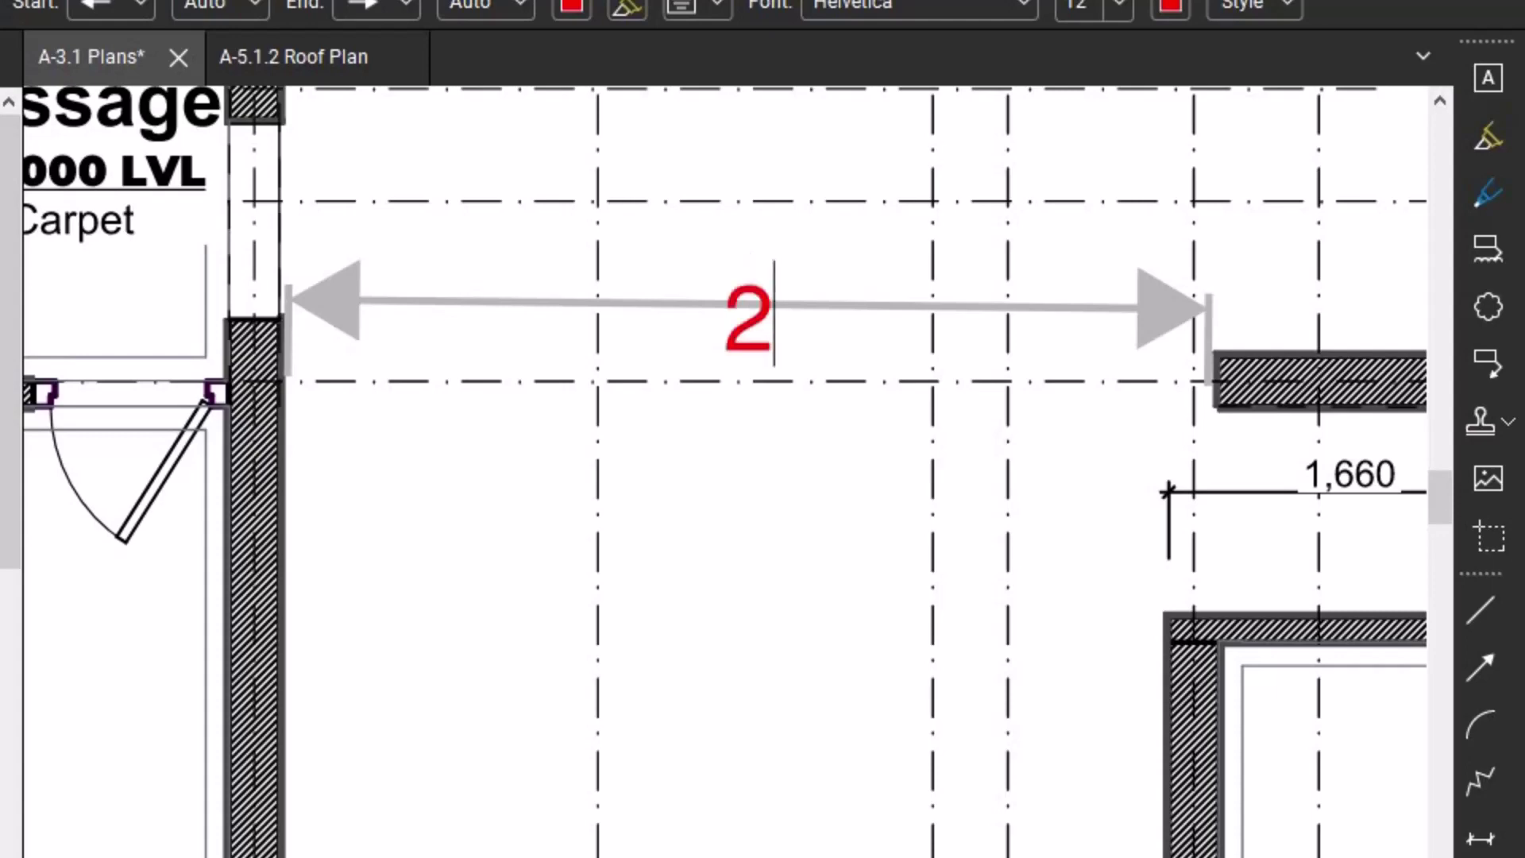
{"action": "key", "text": "BackSpace"}
{"action": "type", "text": "3500"}
{"action": "key", "text": "Return"}
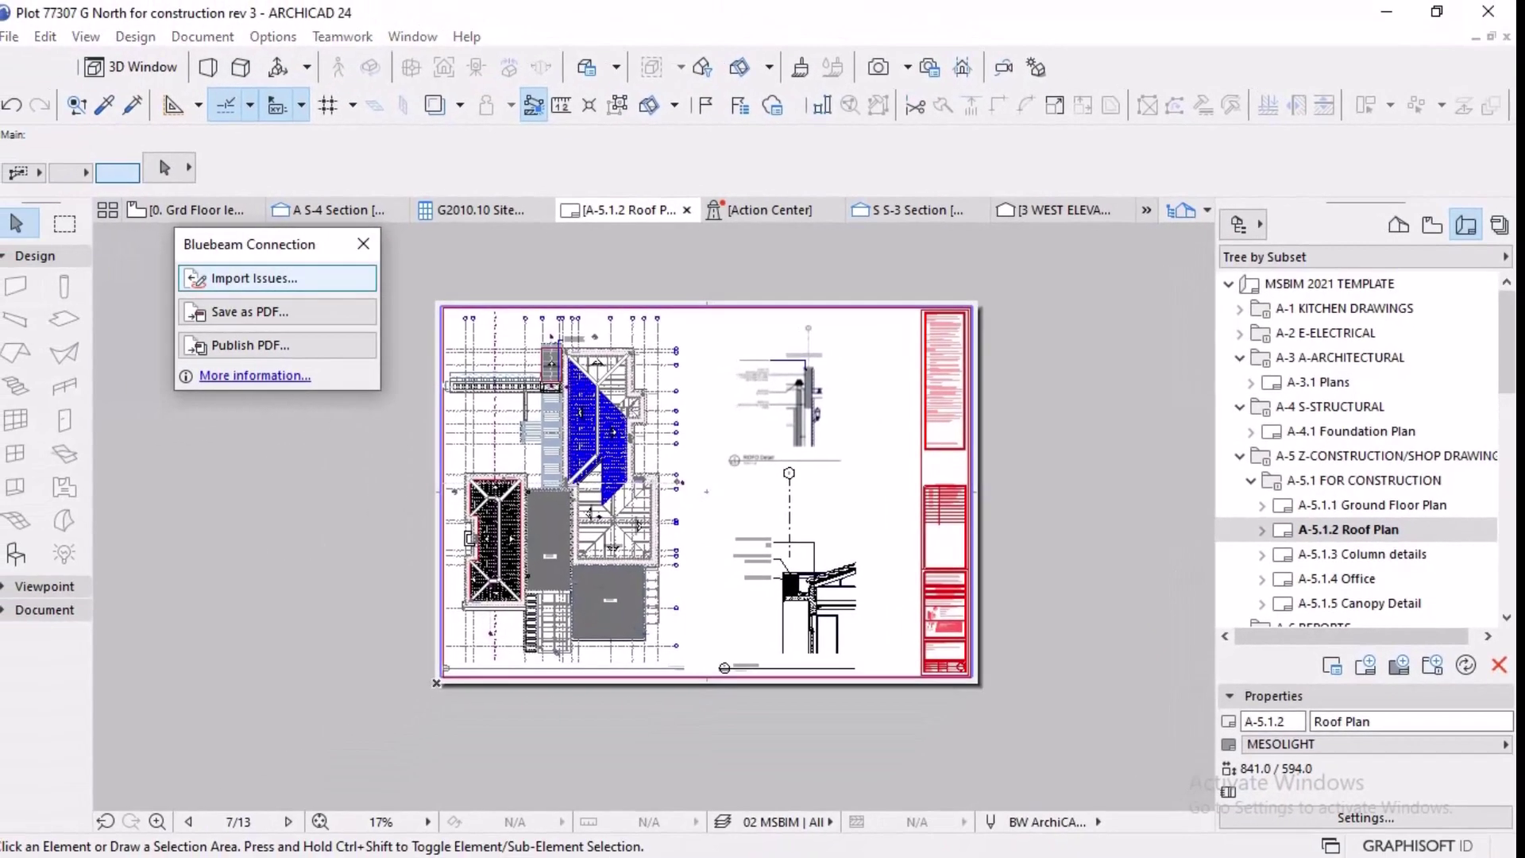
- Import the issues from the A-5.1.2 Roof Plan PDF into its layout and open the import report
{"action": "left_click", "coordinate": [277, 278]}
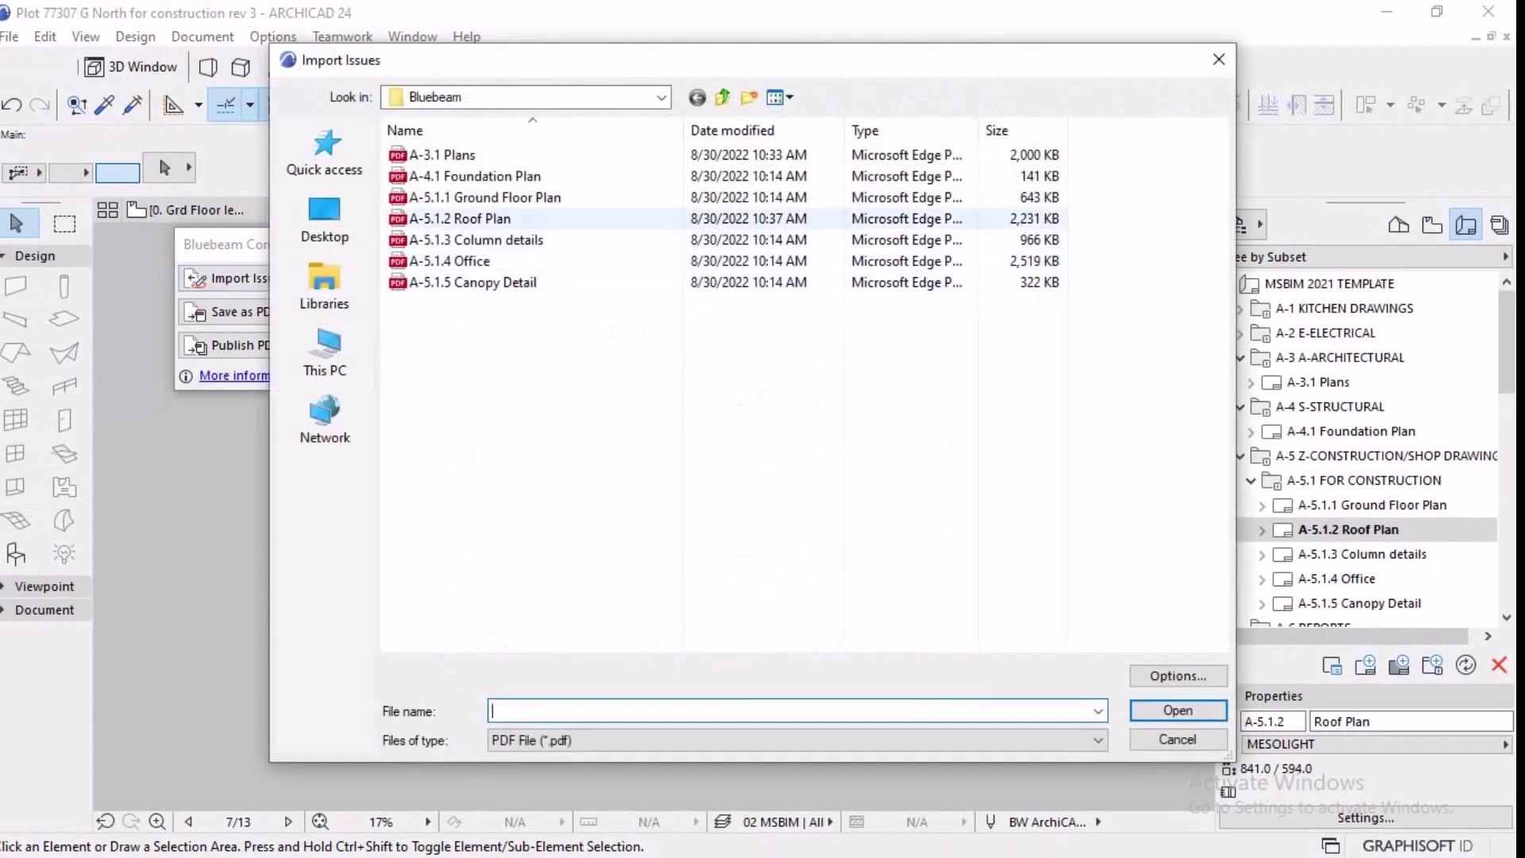
{"action": "left_click", "coordinate": [459, 219]}
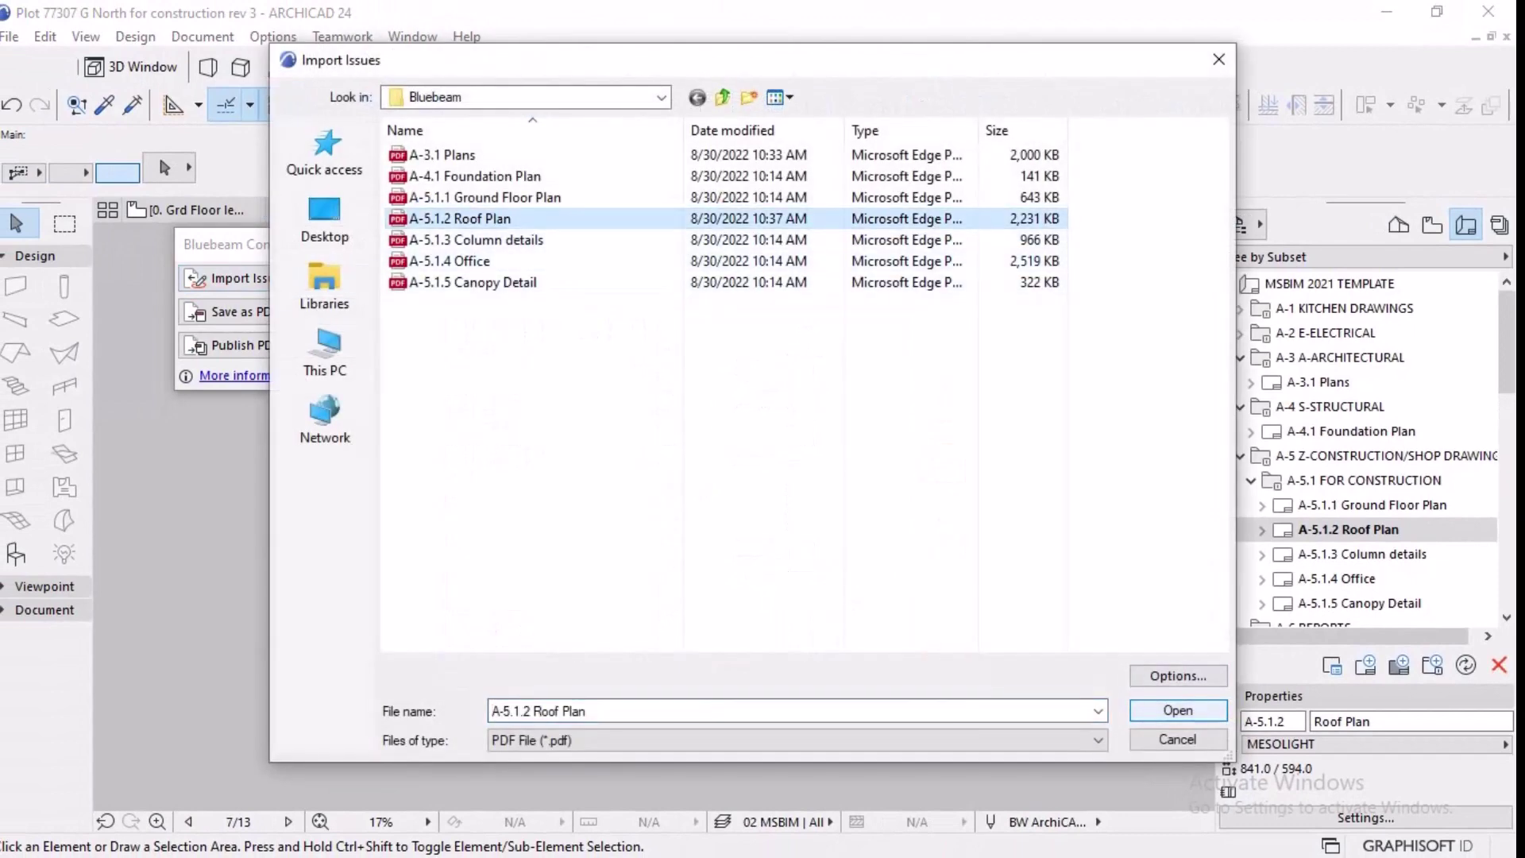
{"action": "left_click", "coordinate": [1177, 710]}
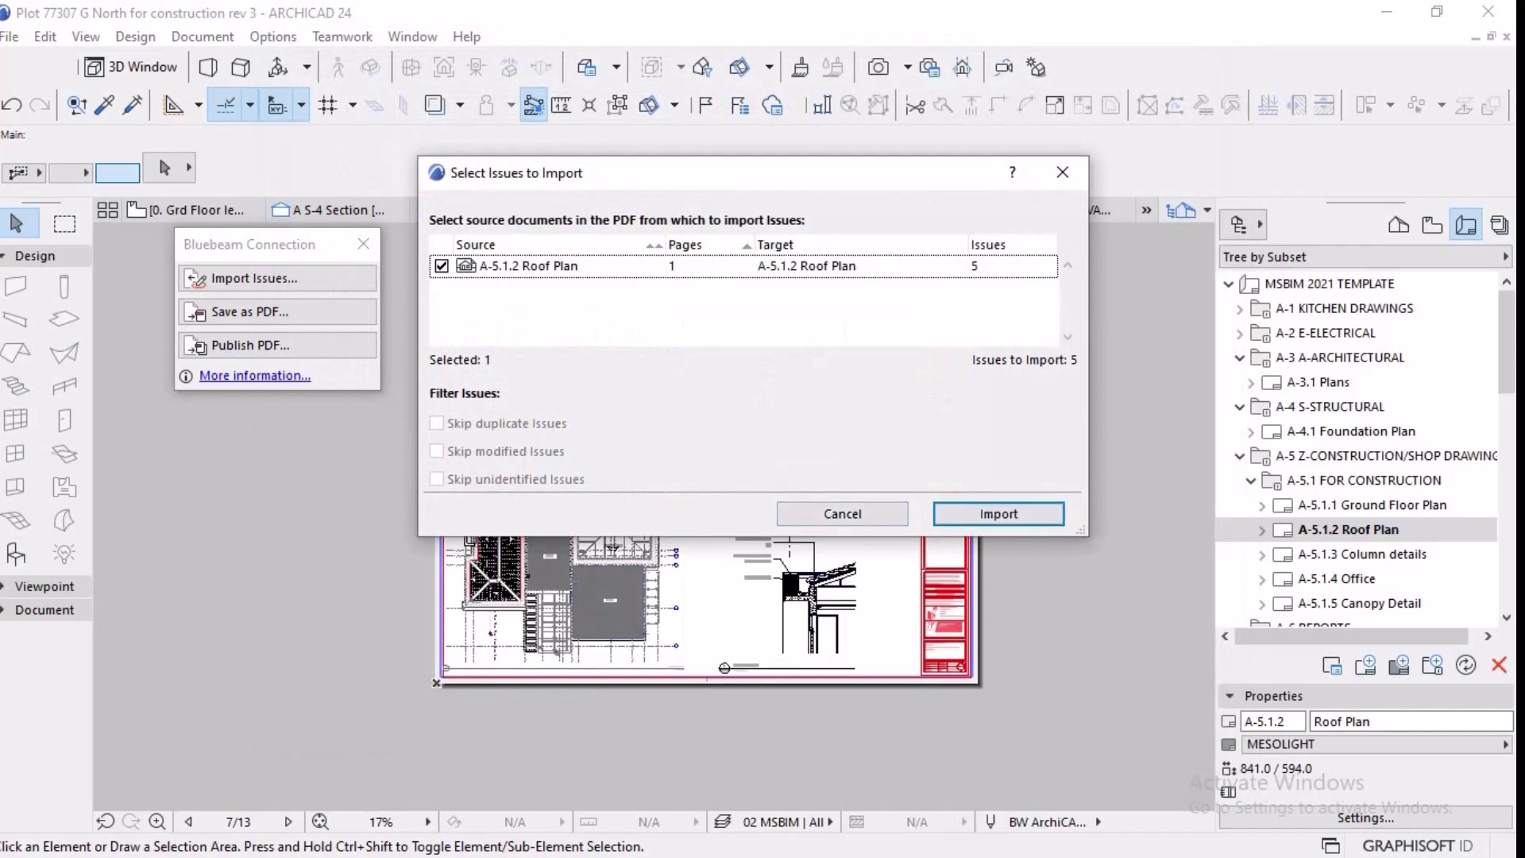
{"action": "left_click", "coordinate": [997, 513]}
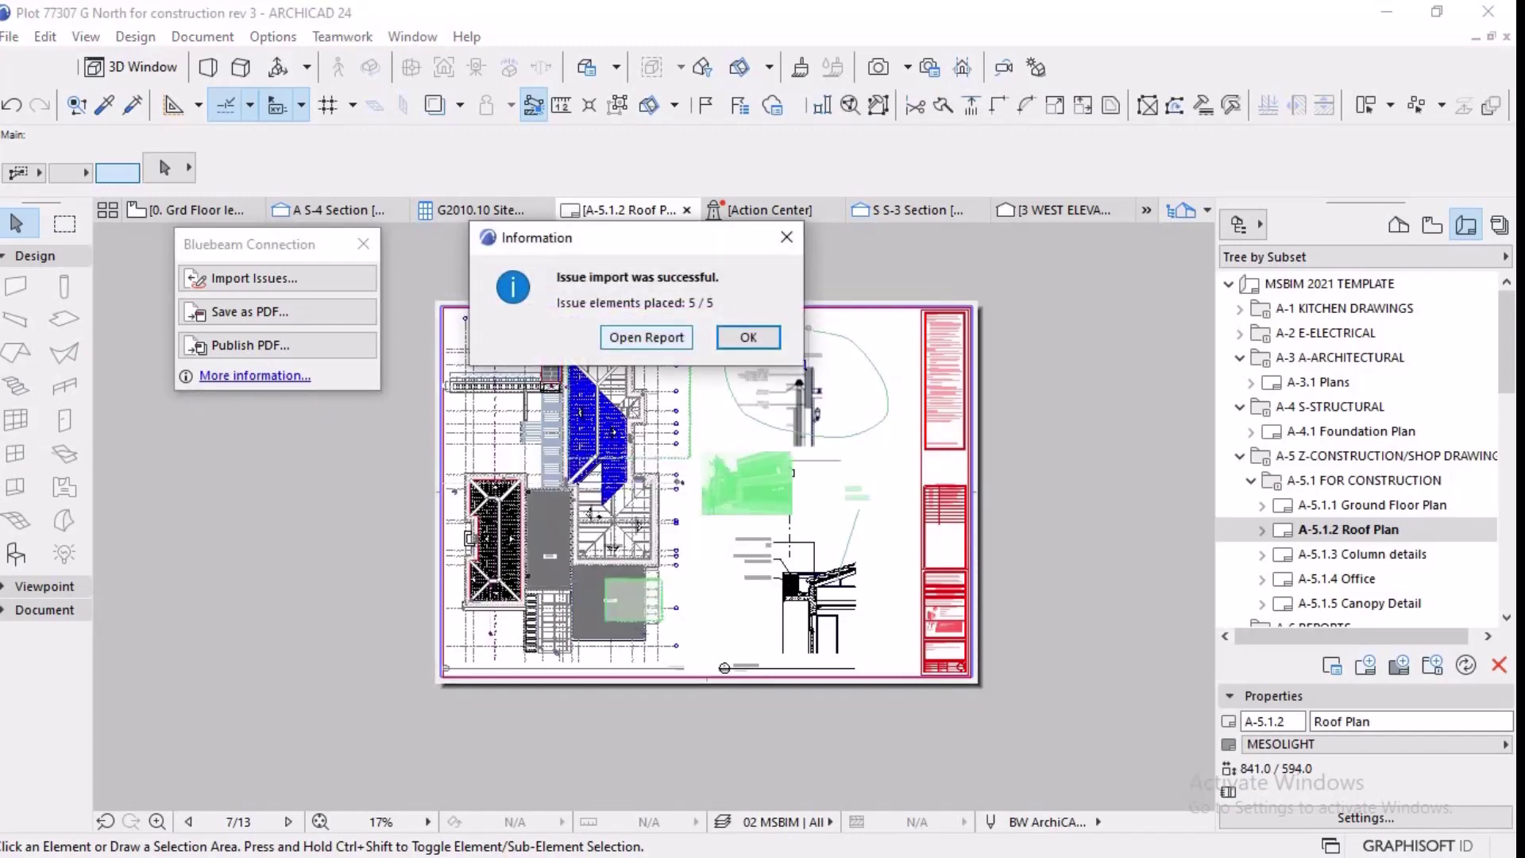
{"action": "left_click", "coordinate": [646, 336]}
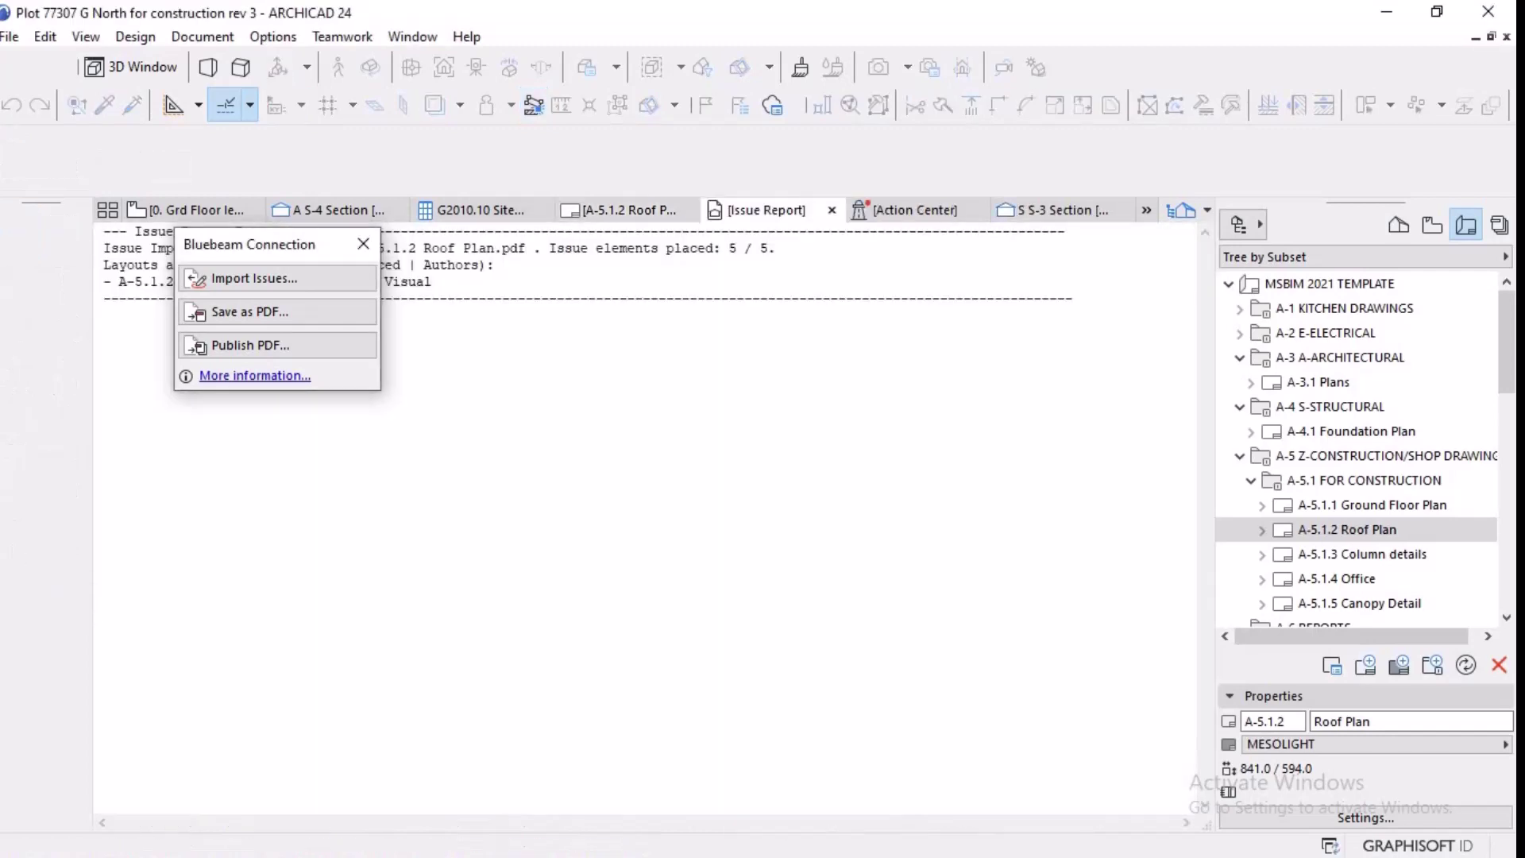
{"action": "left_click_drag", "start_coordinate": [254, 243], "coordinate": [199, 347]}
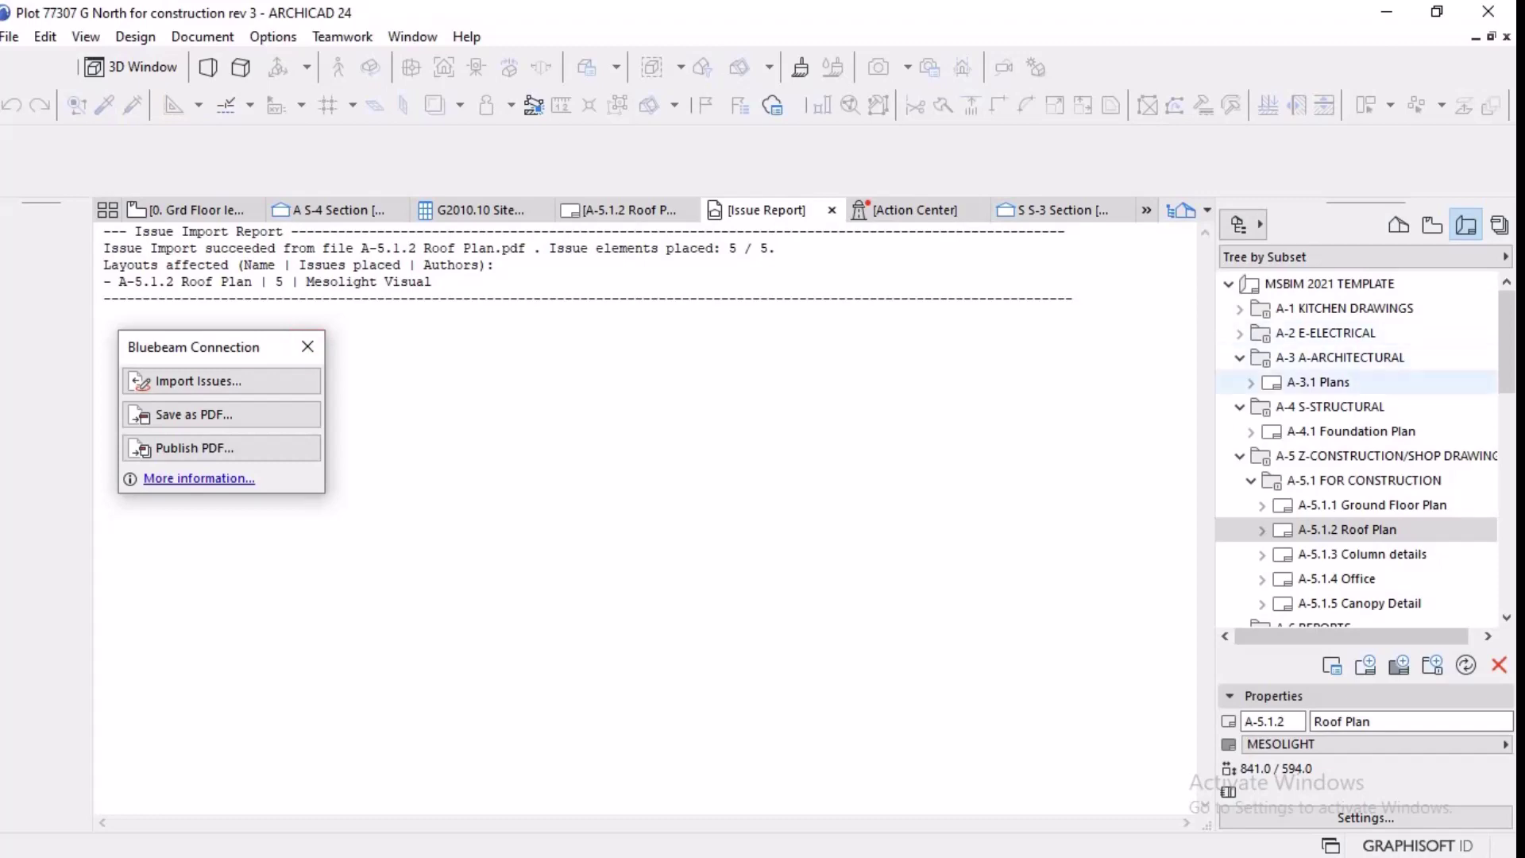
- Open the A-5.1.2 Roof Plan layout and examine the imported markups around the roof details
{"action": "double_click", "coordinate": [1346, 529]}
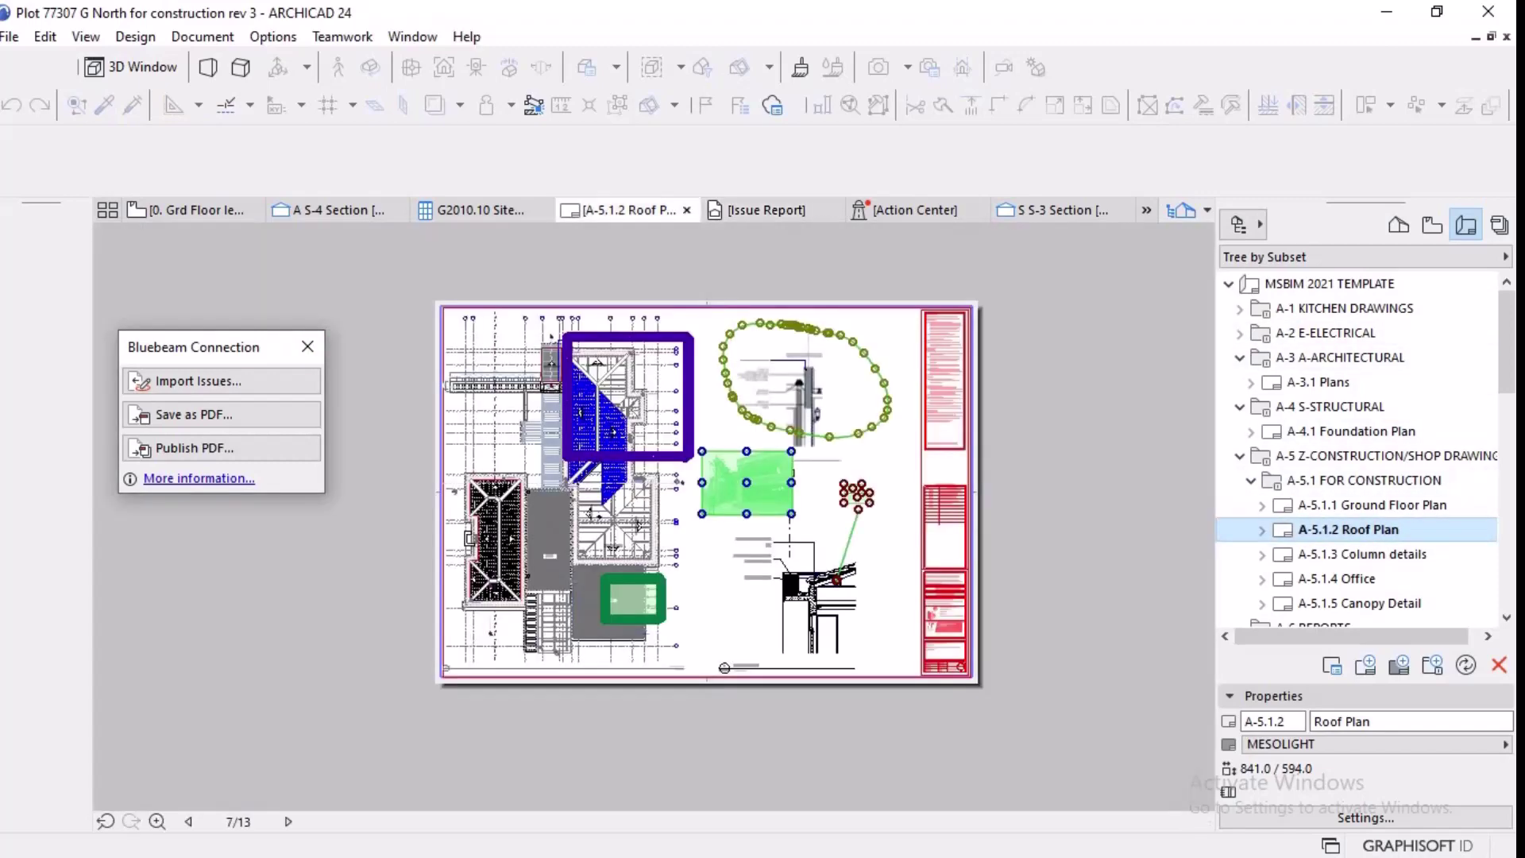
{"action": "left_click", "coordinate": [1348, 529]}
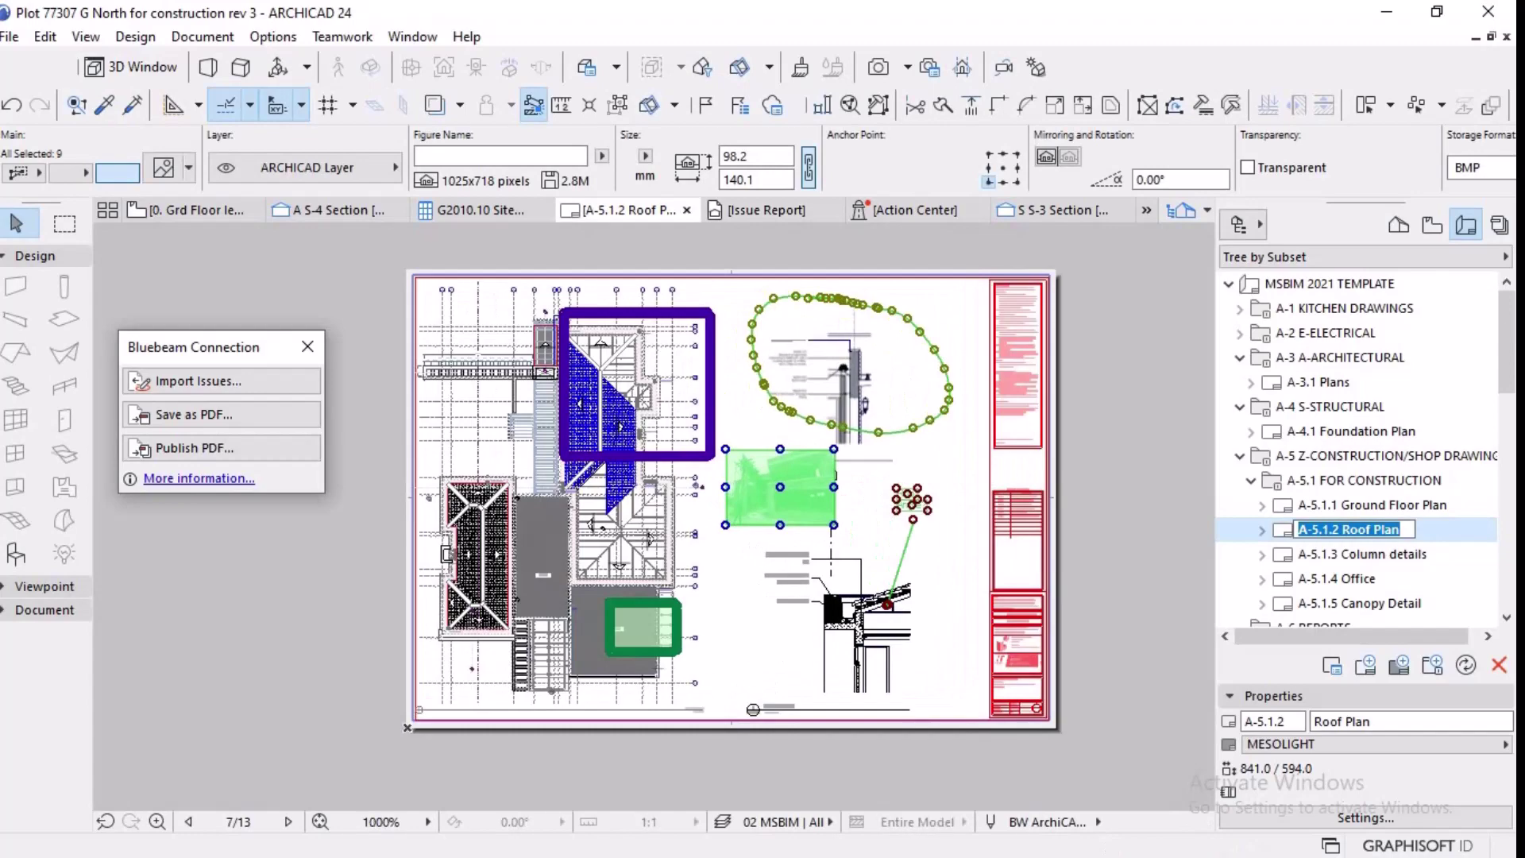
{"action": "key", "text": "Return"}
{"action": "scroll", "coordinate": [854, 429], "scroll_direction": "up", "scroll_amount": 4}
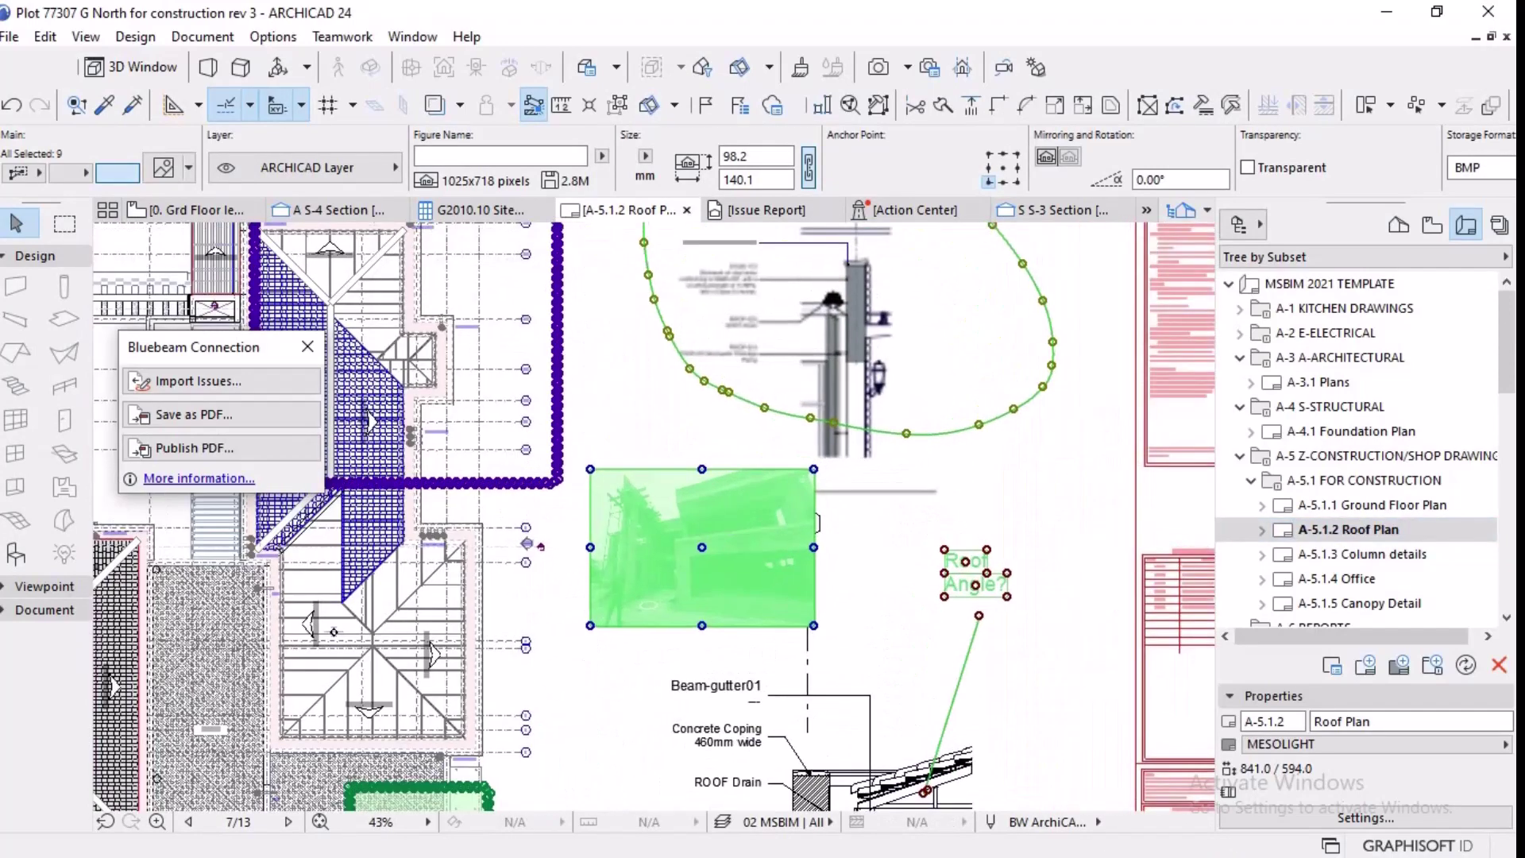
- Deselect the imported issues and review the photo, "Roof Angle?" note and cloud markups across the whole Roof Plan sheet
{"action": "key", "text": "Escape"}
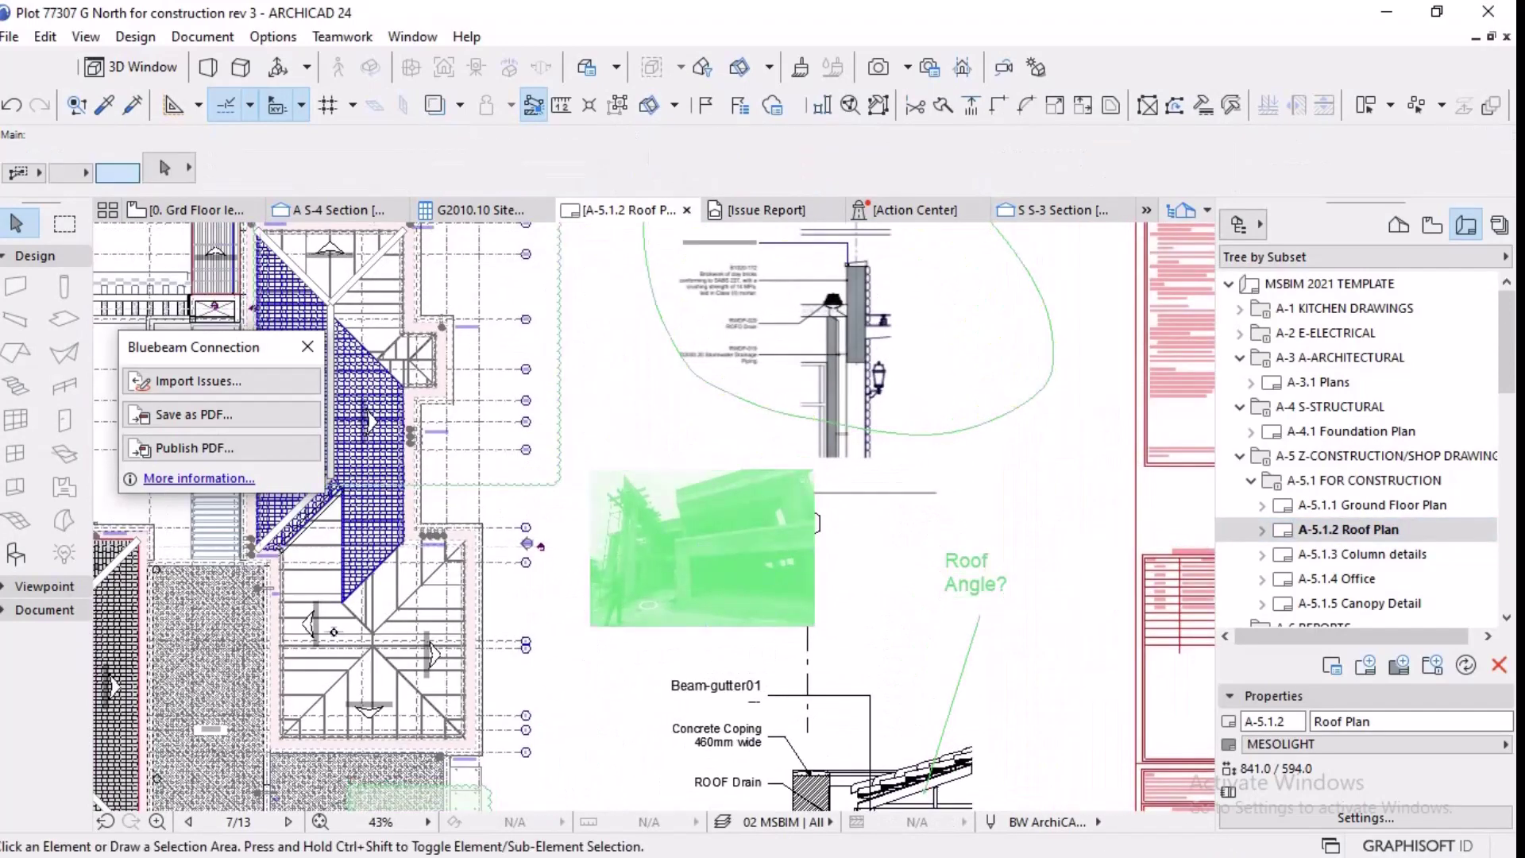
{"action": "scroll", "coordinate": [737, 535], "scroll_direction": "down", "scroll_amount": 2}
{"action": "scroll", "coordinate": [816, 501], "scroll_direction": "down", "scroll_amount": 2}
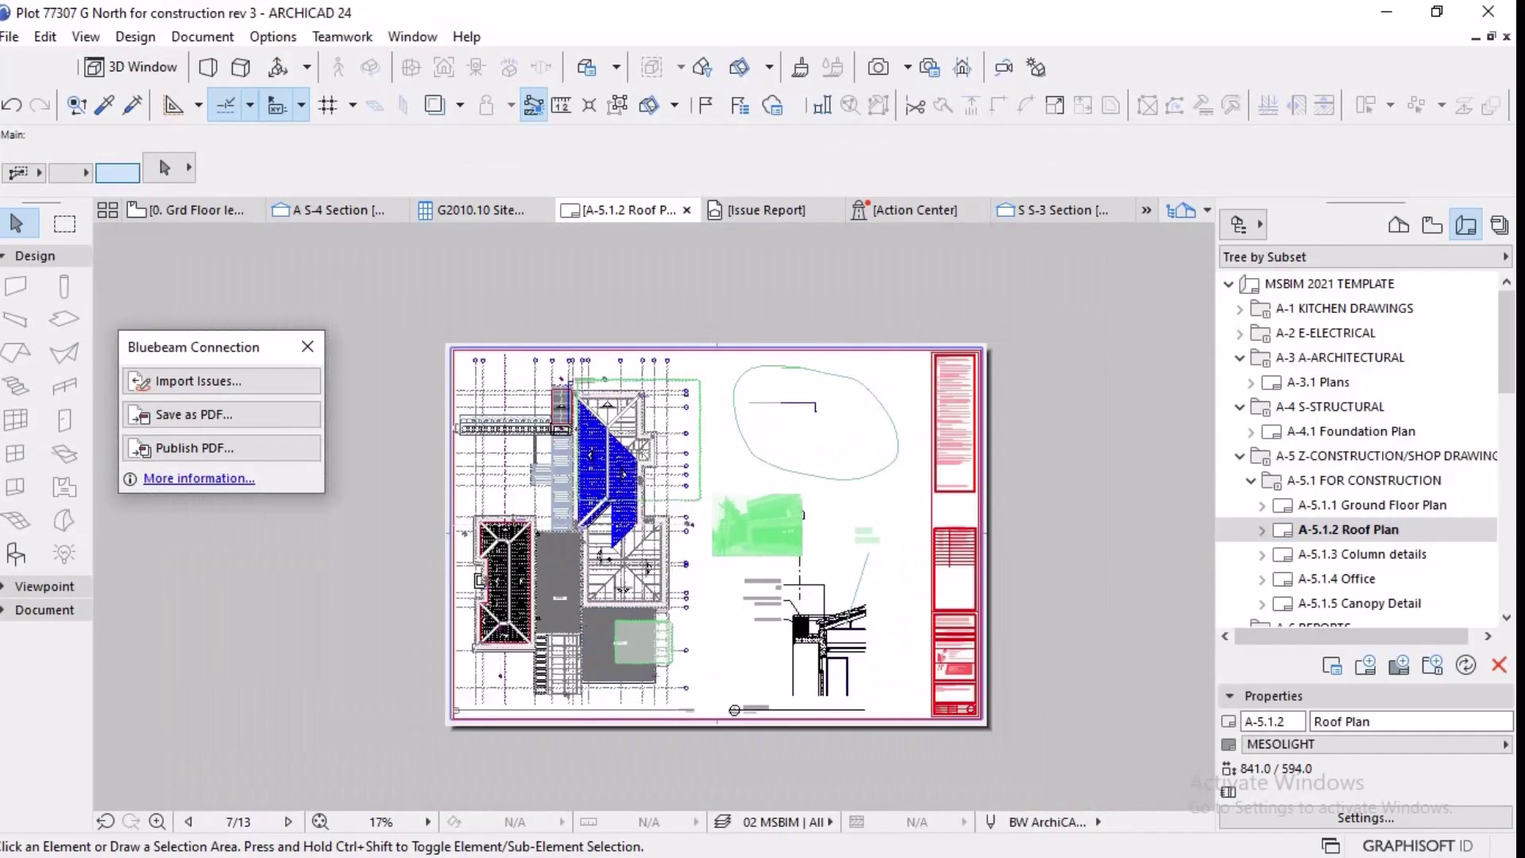
{"action": "scroll", "coordinate": [830, 621], "scroll_direction": "up", "scroll_amount": 2}
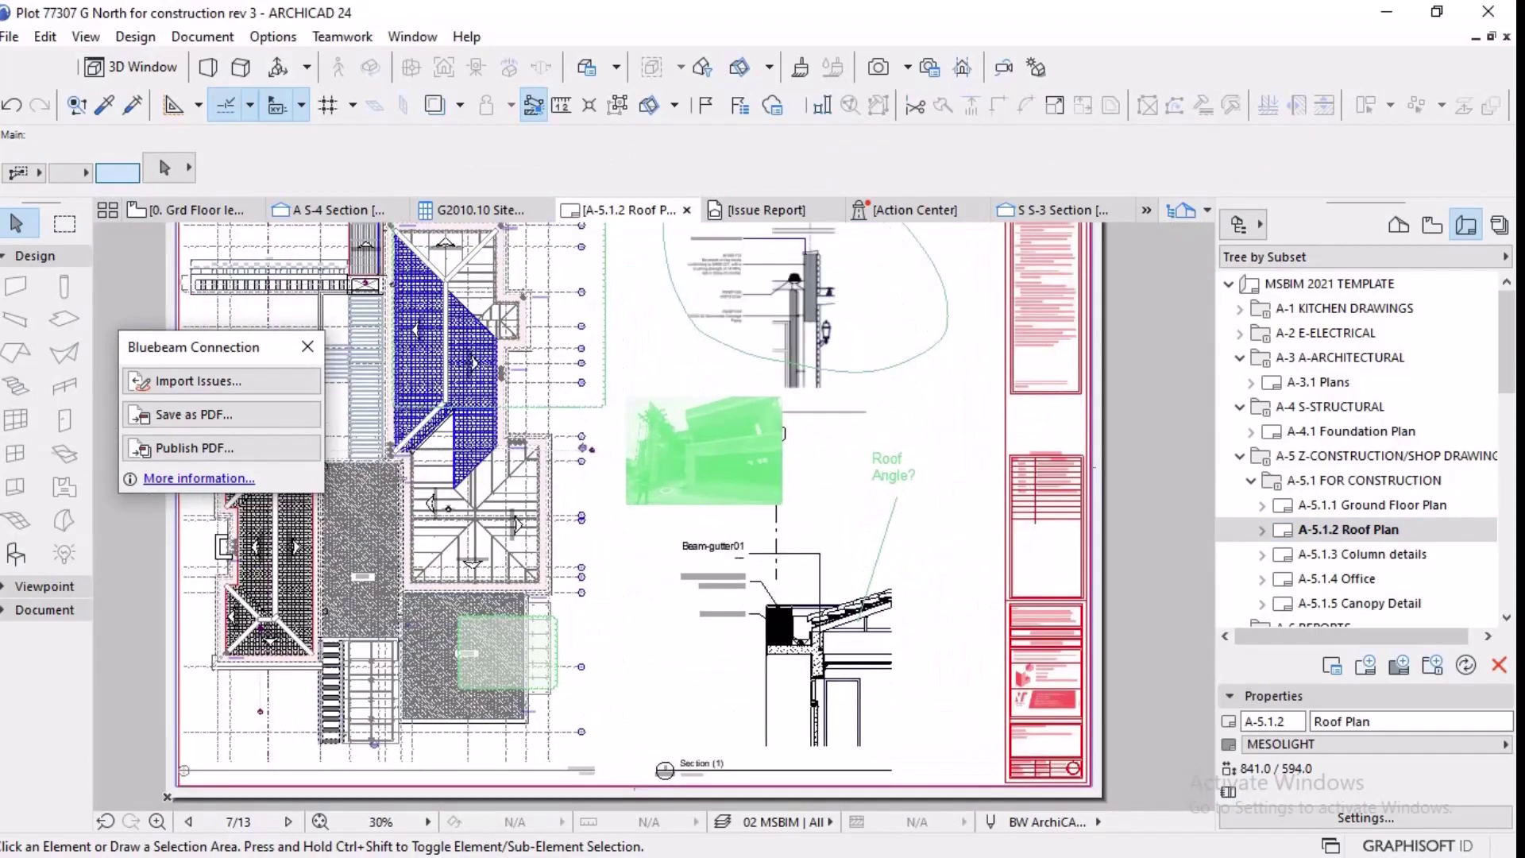
{"action": "scroll", "coordinate": [893, 437], "scroll_direction": "up", "scroll_amount": 2}
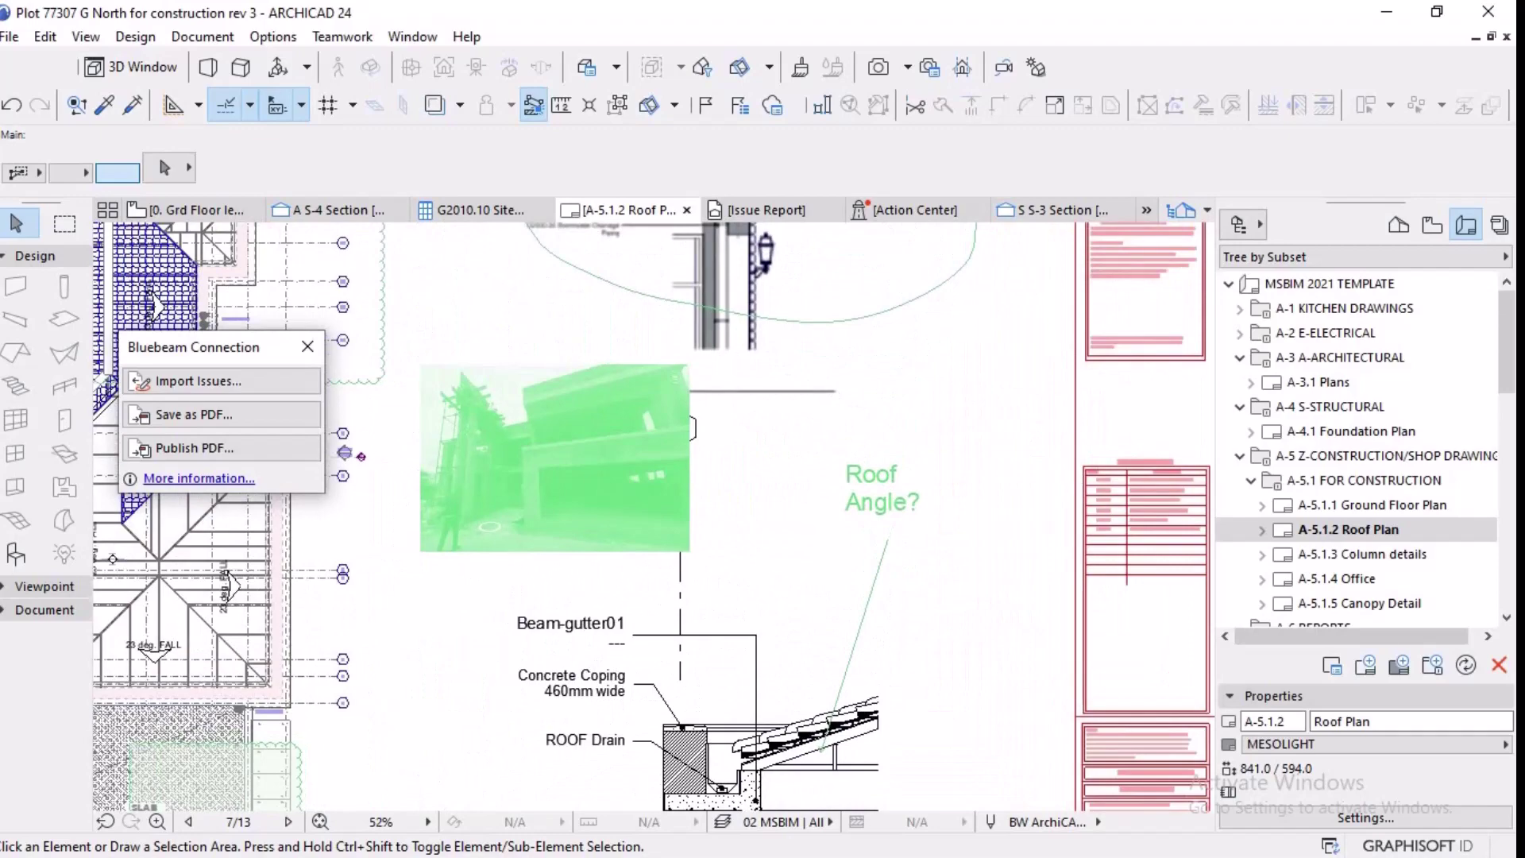
{"action": "scroll", "coordinate": [827, 771], "scroll_direction": "up", "scroll_amount": 4}
{"action": "scroll", "coordinate": [892, 613], "scroll_direction": "down", "scroll_amount": 3}
{"action": "scroll", "coordinate": [887, 616], "scroll_direction": "down", "scroll_amount": 3}
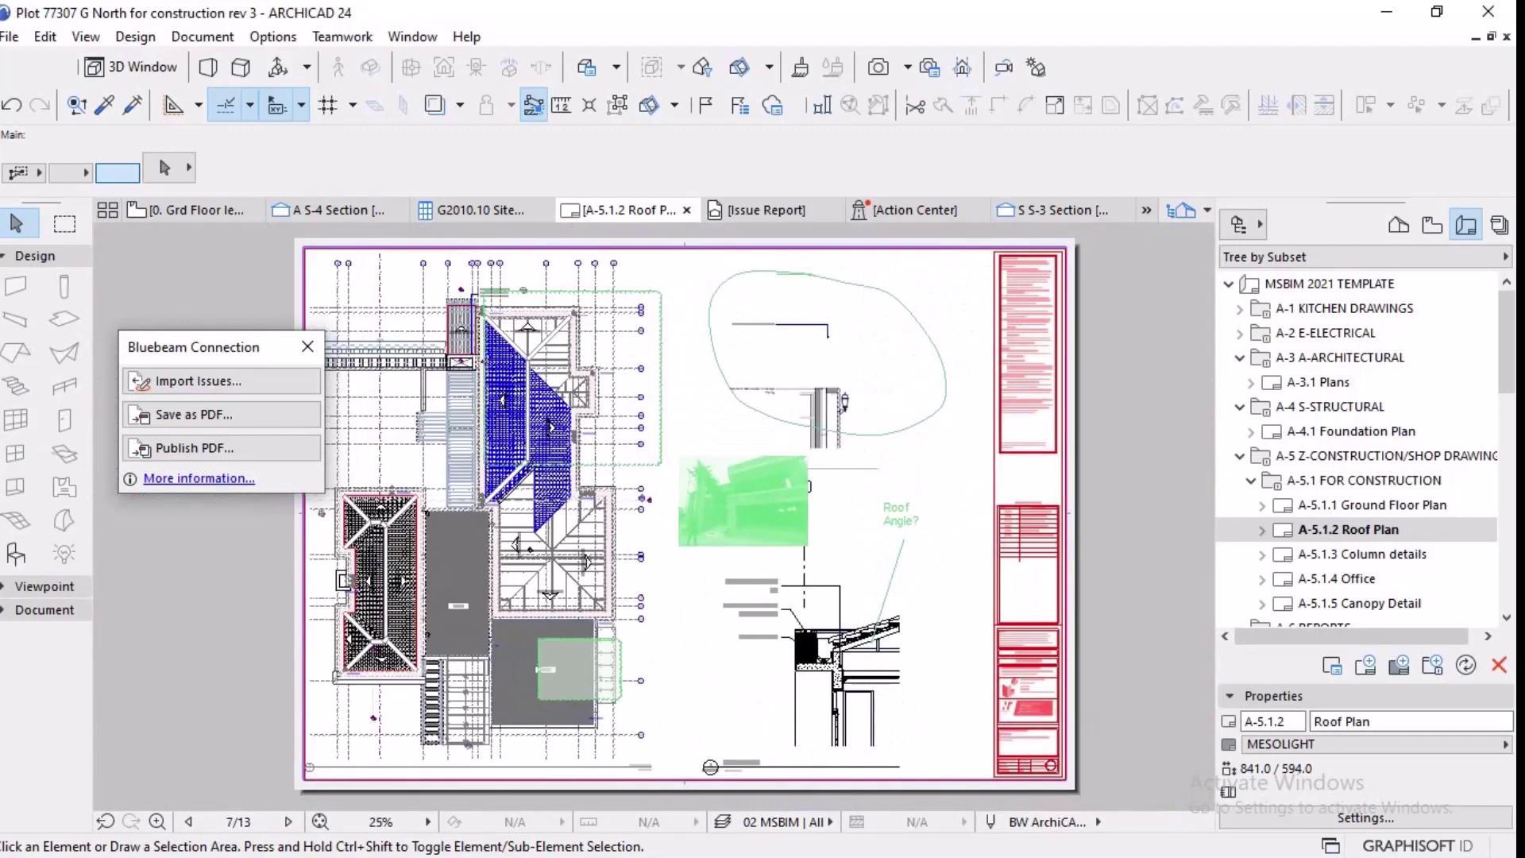
{"action": "scroll", "coordinate": [783, 316], "scroll_direction": "up", "scroll_amount": 3}
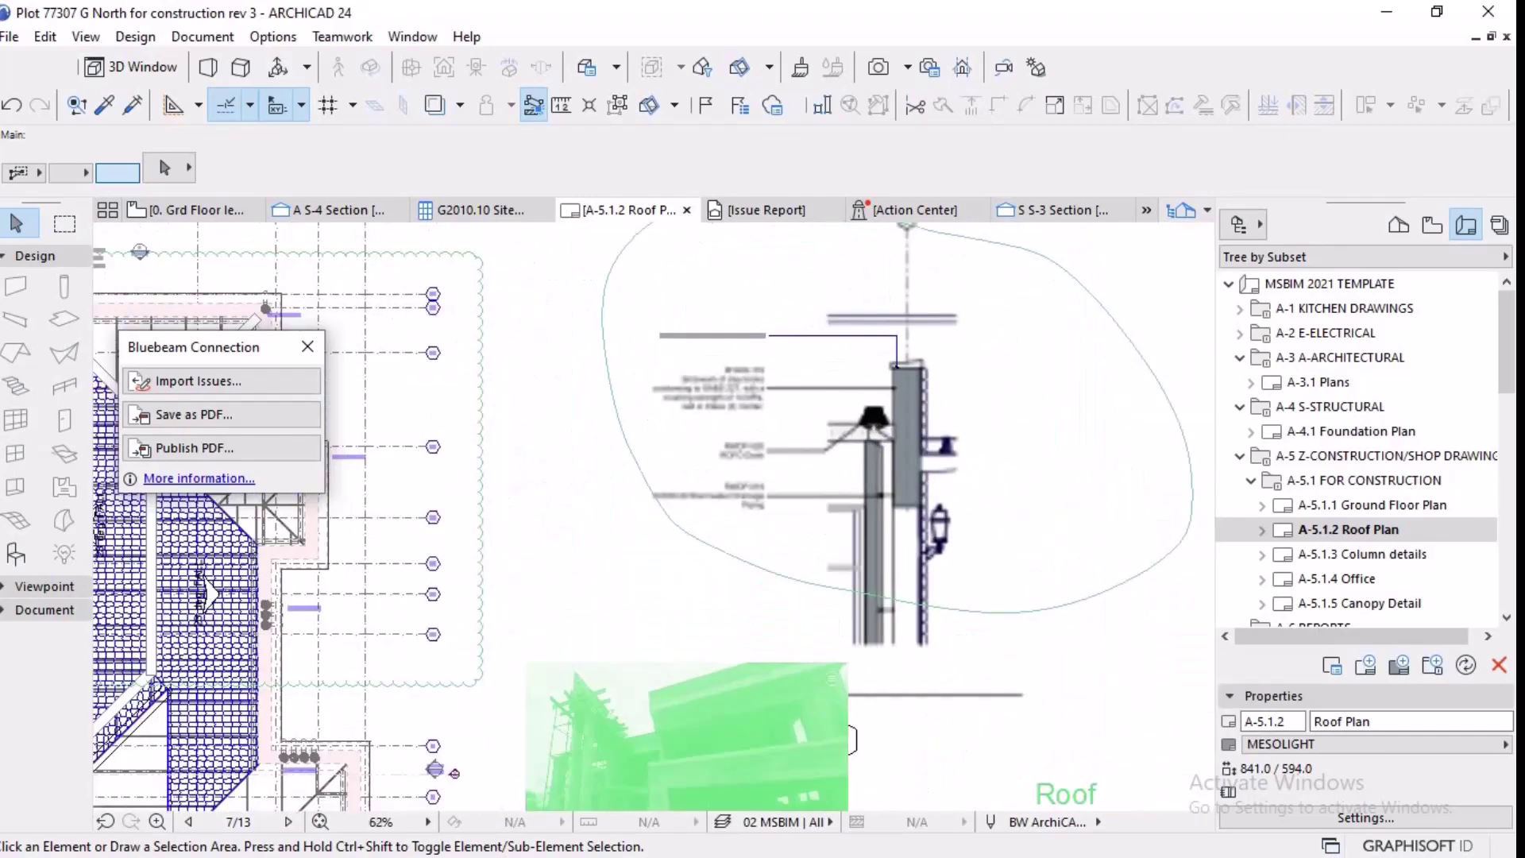
{"action": "scroll", "coordinate": [1073, 369], "scroll_direction": "down", "scroll_amount": 2}
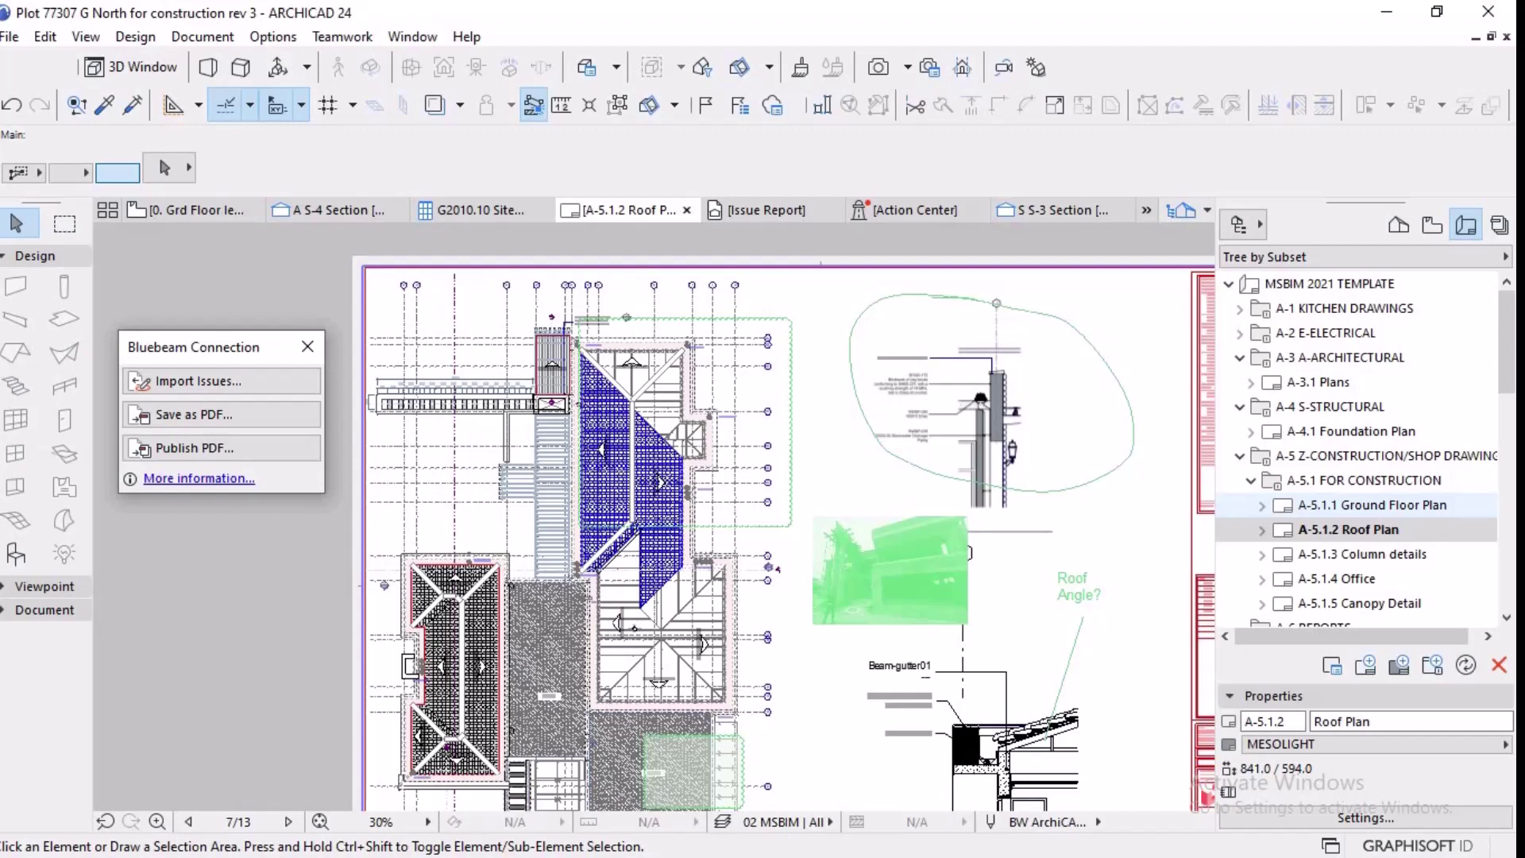
- Open the A-3.1 Plans layout and import all issues from the A-3.1 Plans PDF into it
{"action": "double_click", "coordinate": [1372, 505]}
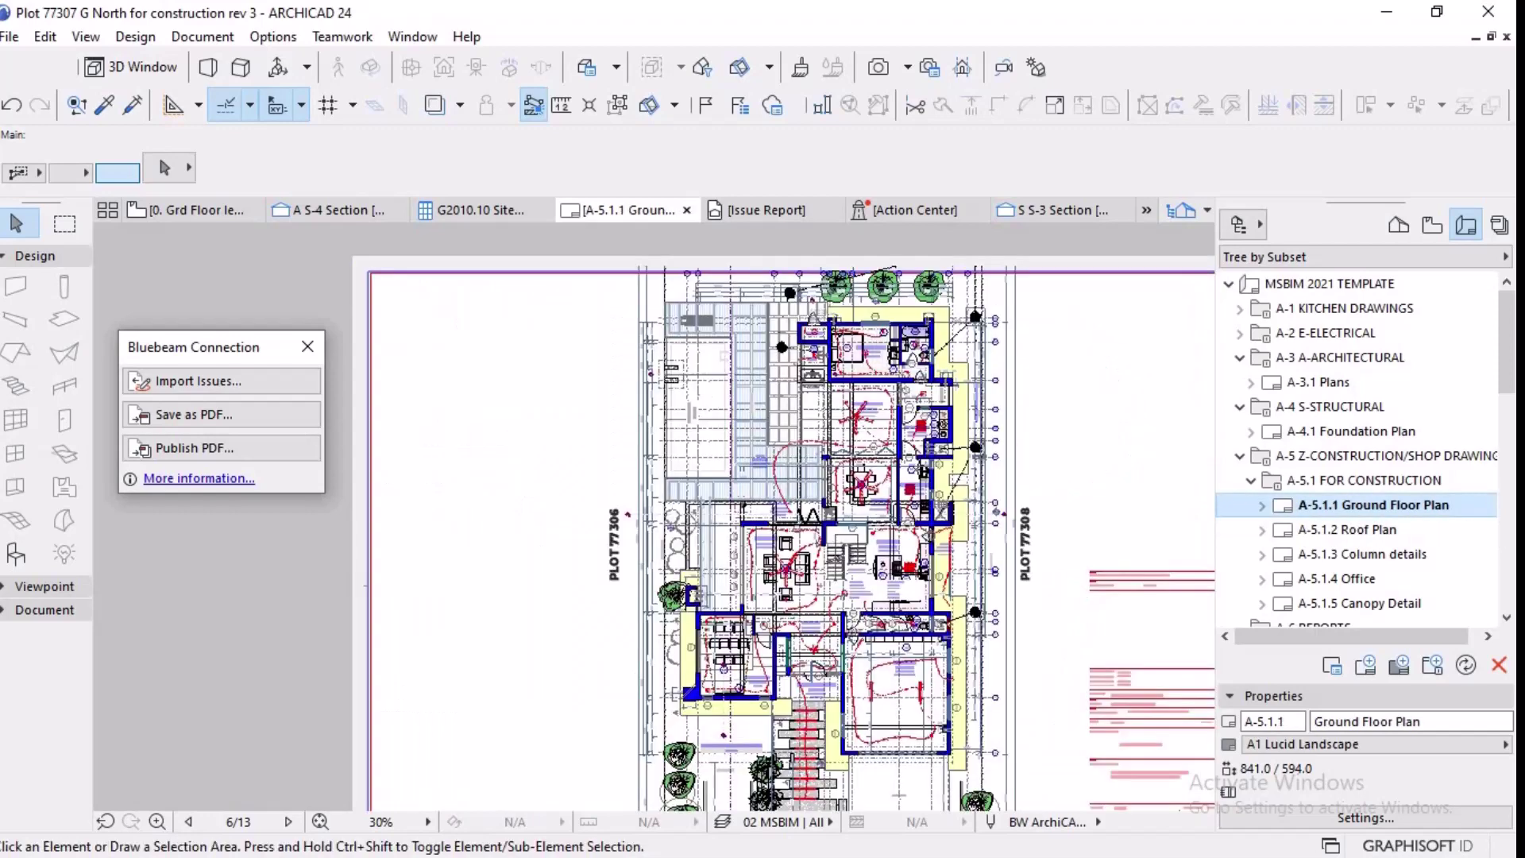
{"action": "double_click", "coordinate": [1318, 382]}
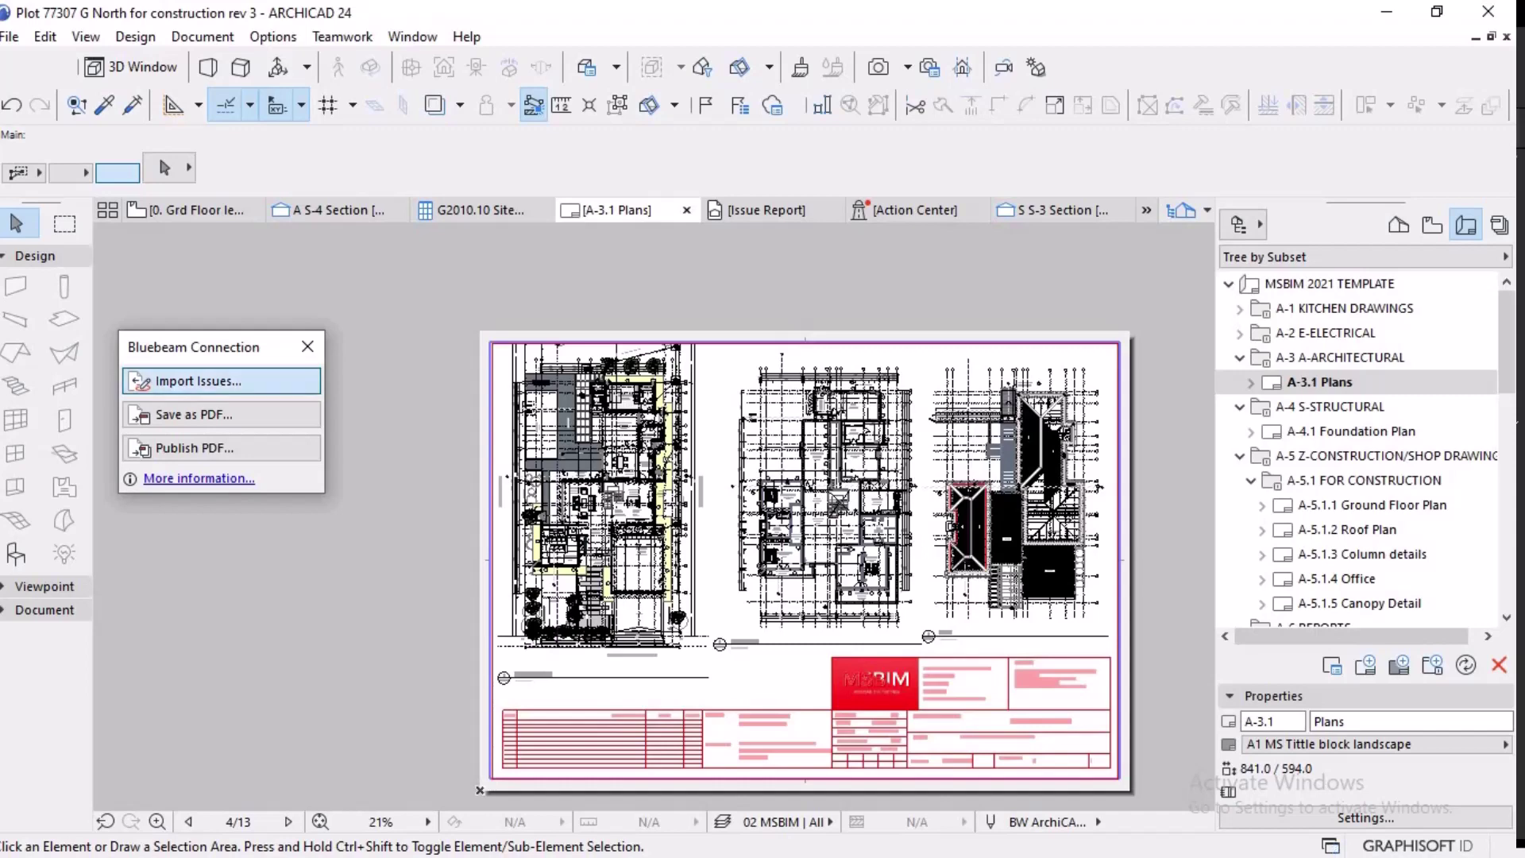
{"action": "left_click", "coordinate": [199, 381]}
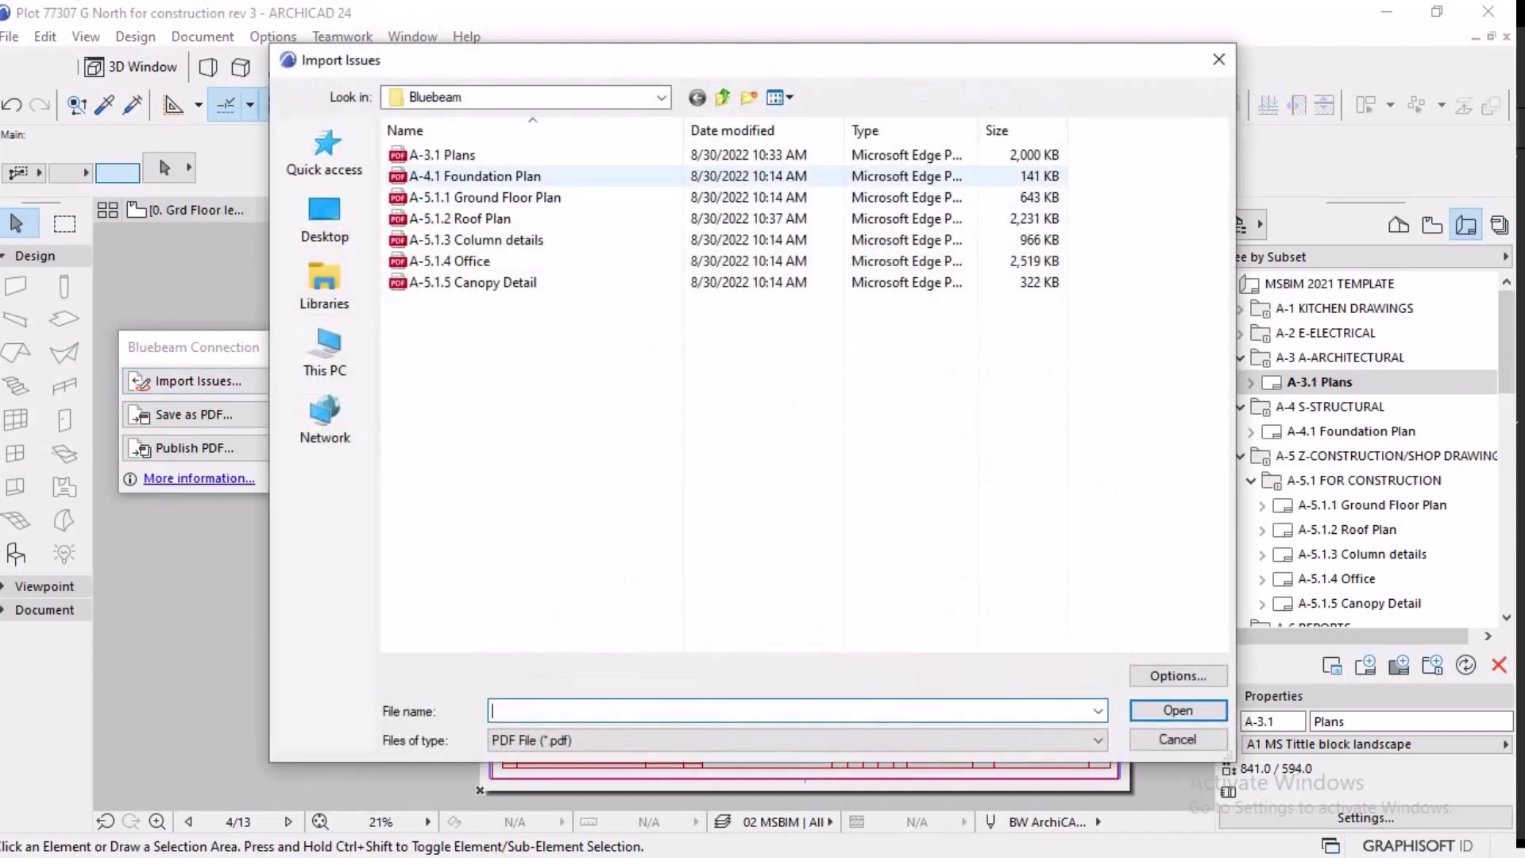
{"action": "left_click", "coordinate": [481, 157]}
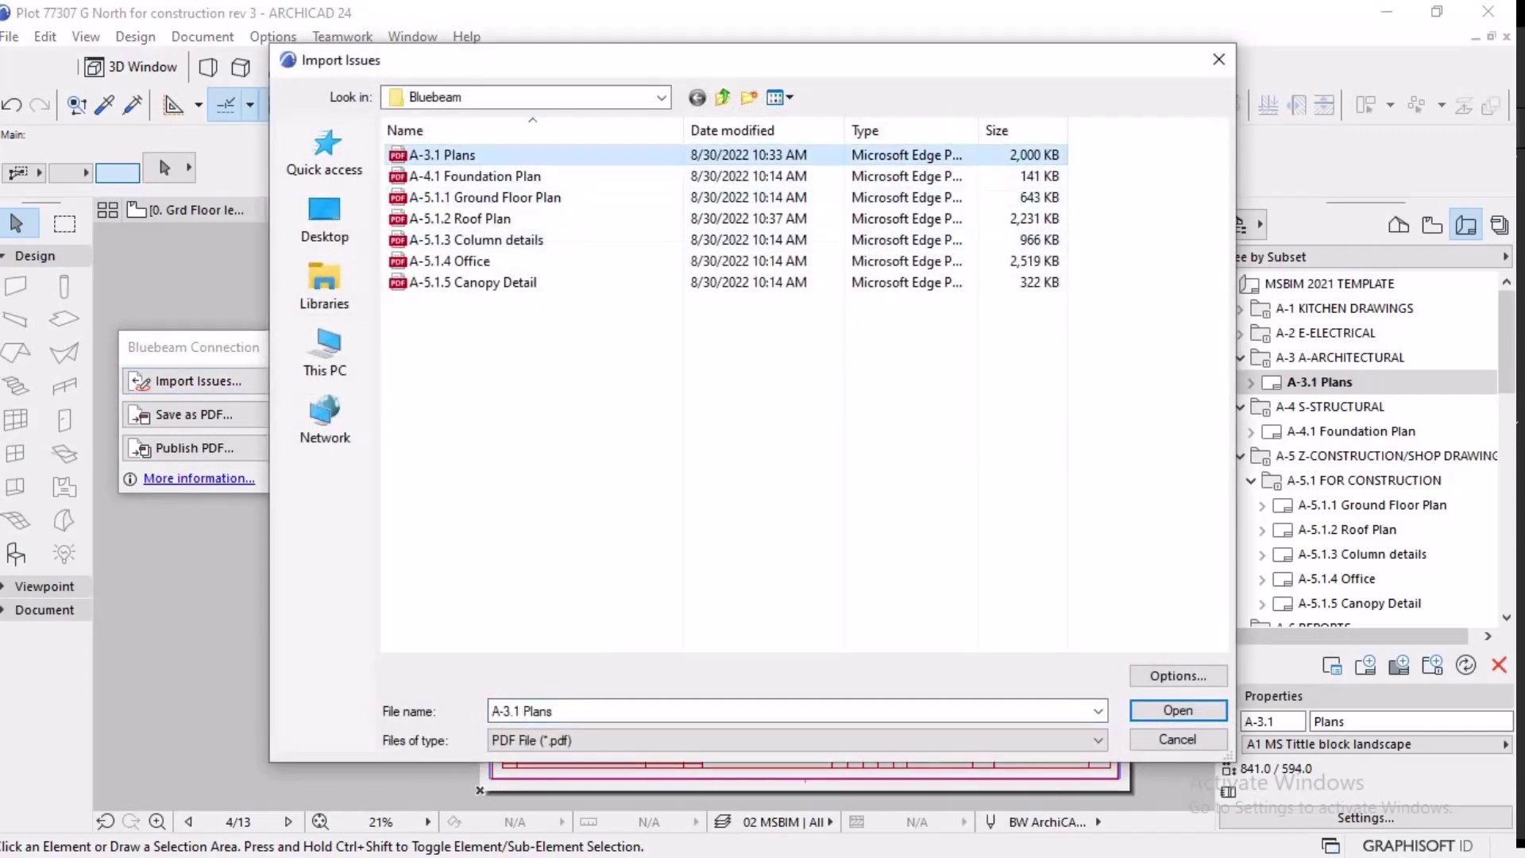
{"action": "left_click", "coordinate": [1178, 710]}
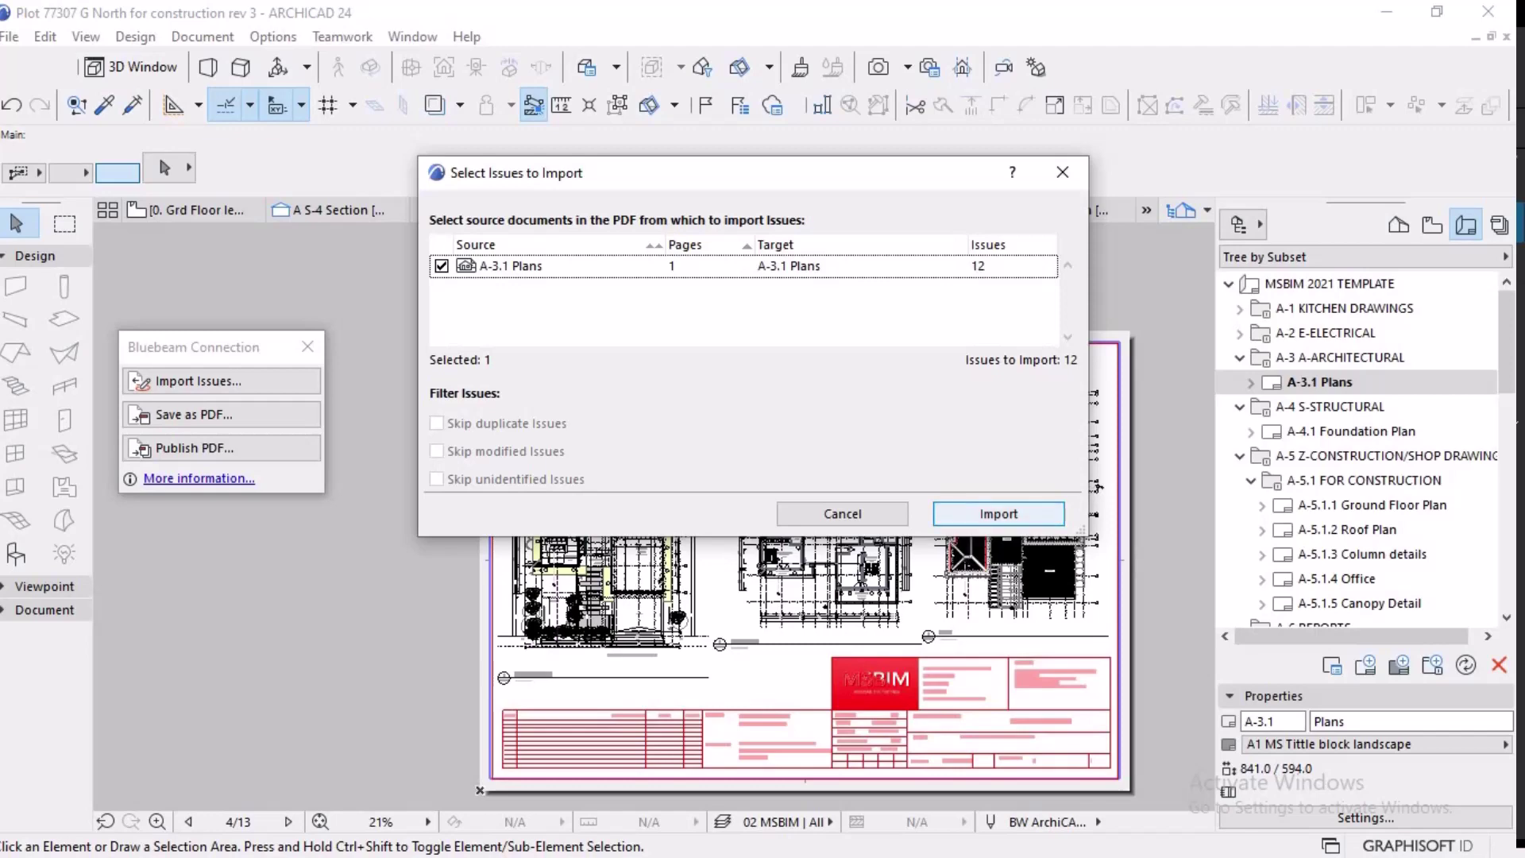
{"action": "left_click", "coordinate": [997, 513]}
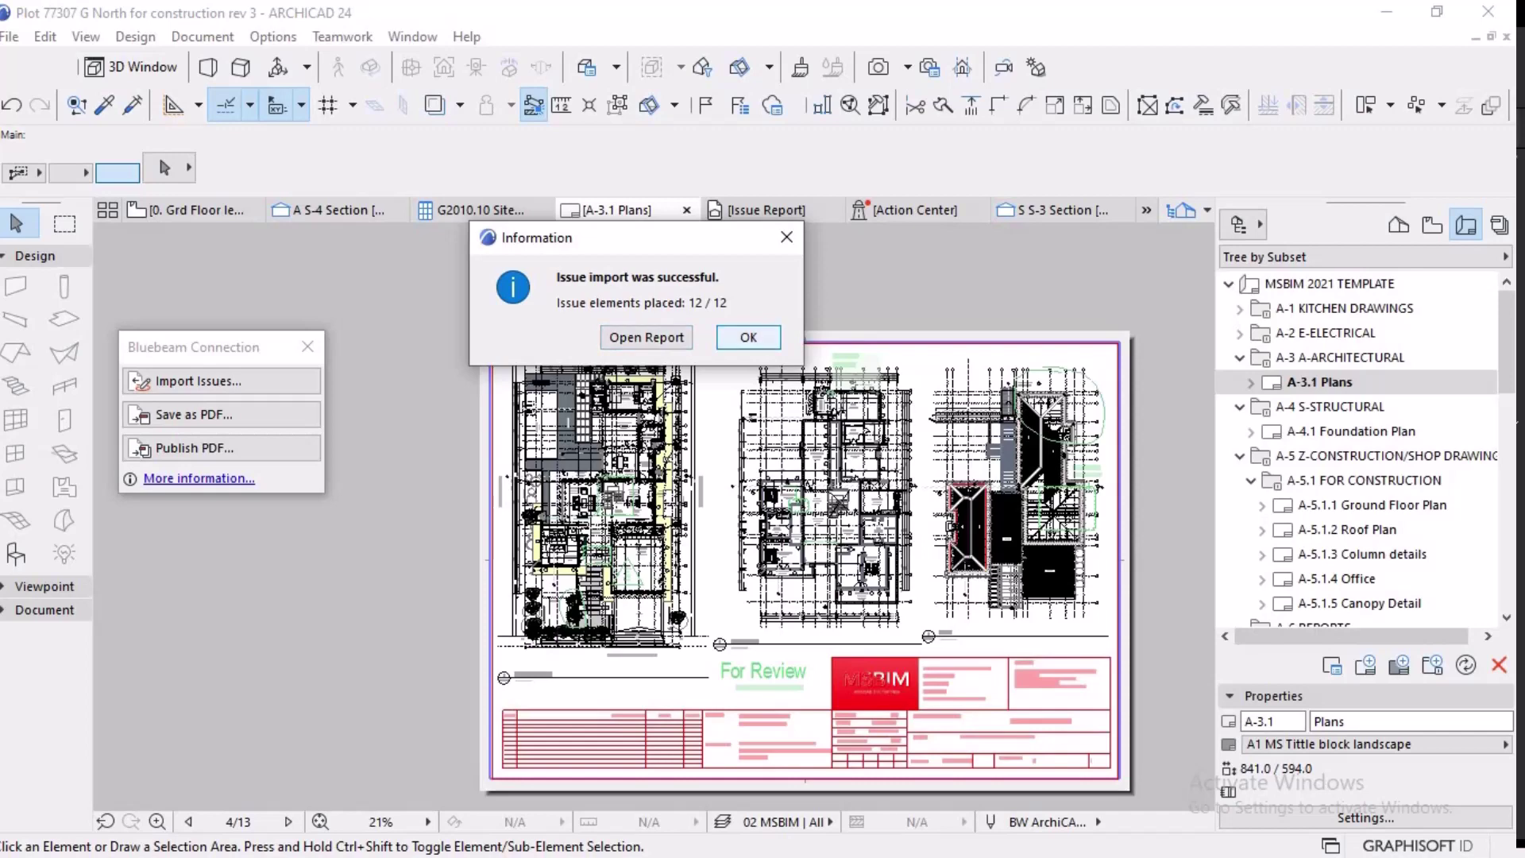
{"action": "key", "text": "Return"}
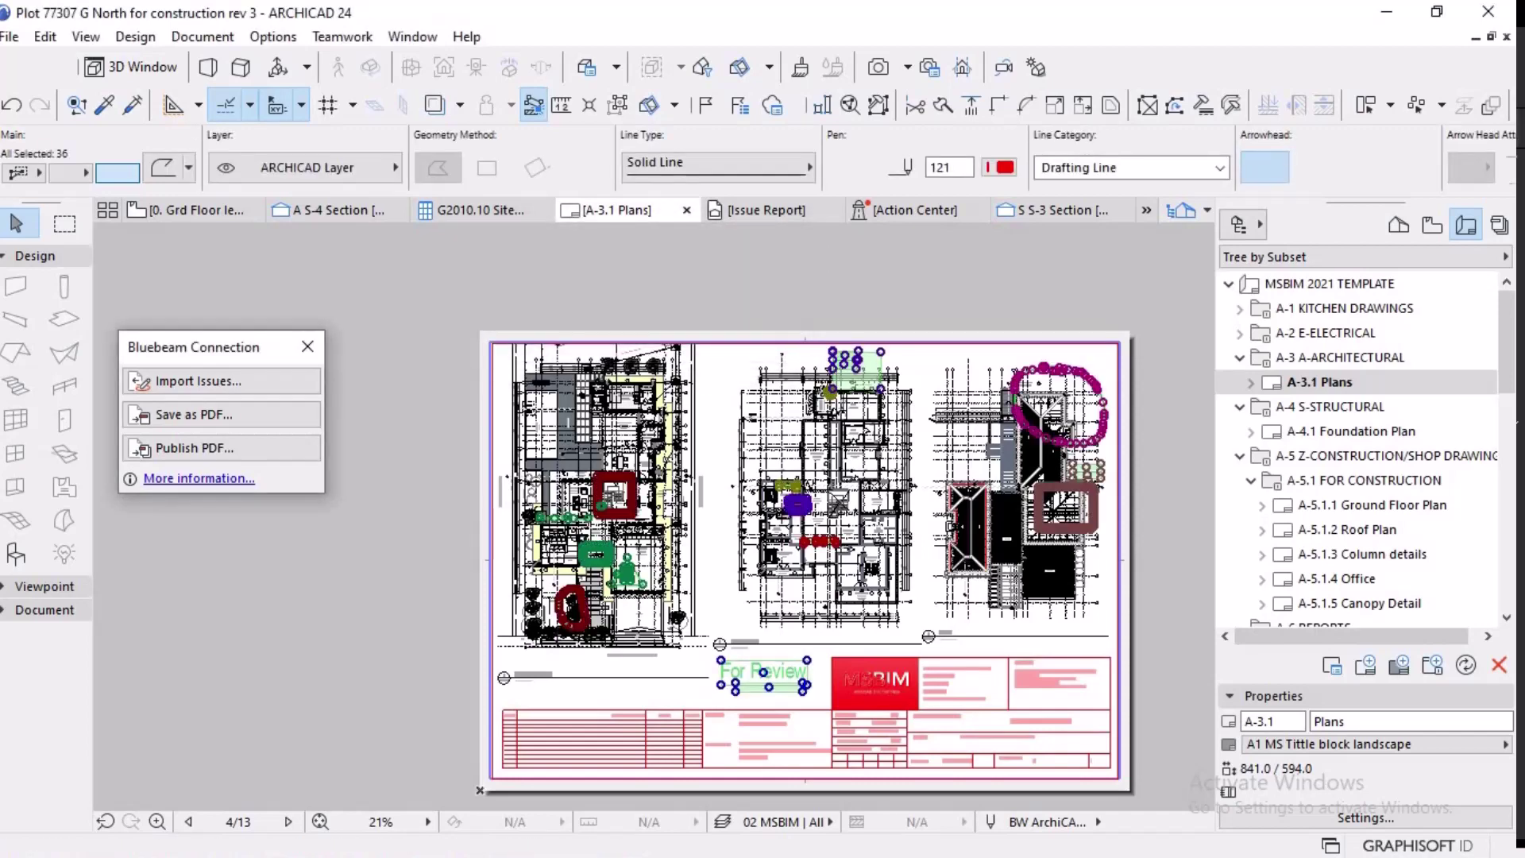
- Examine the imported markups on the A-3.1 Plans layout, including the For Review stamp and the door and stair notes on the Ground Floor
{"action": "scroll", "coordinate": [751, 692], "scroll_direction": "up", "scroll_amount": 5}
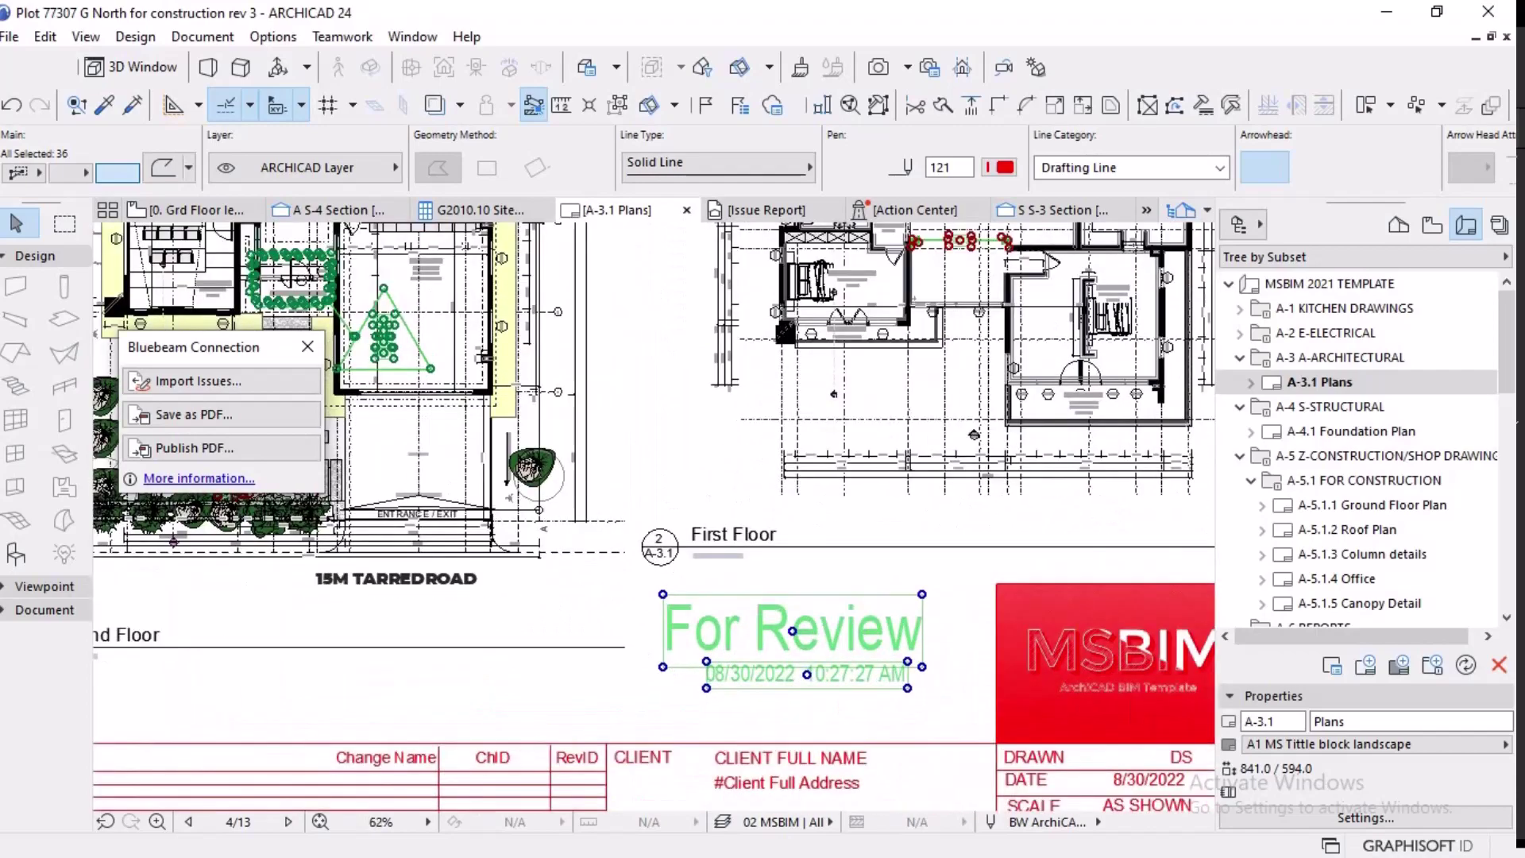
{"action": "scroll", "coordinate": [829, 642], "scroll_direction": "down", "scroll_amount": 5}
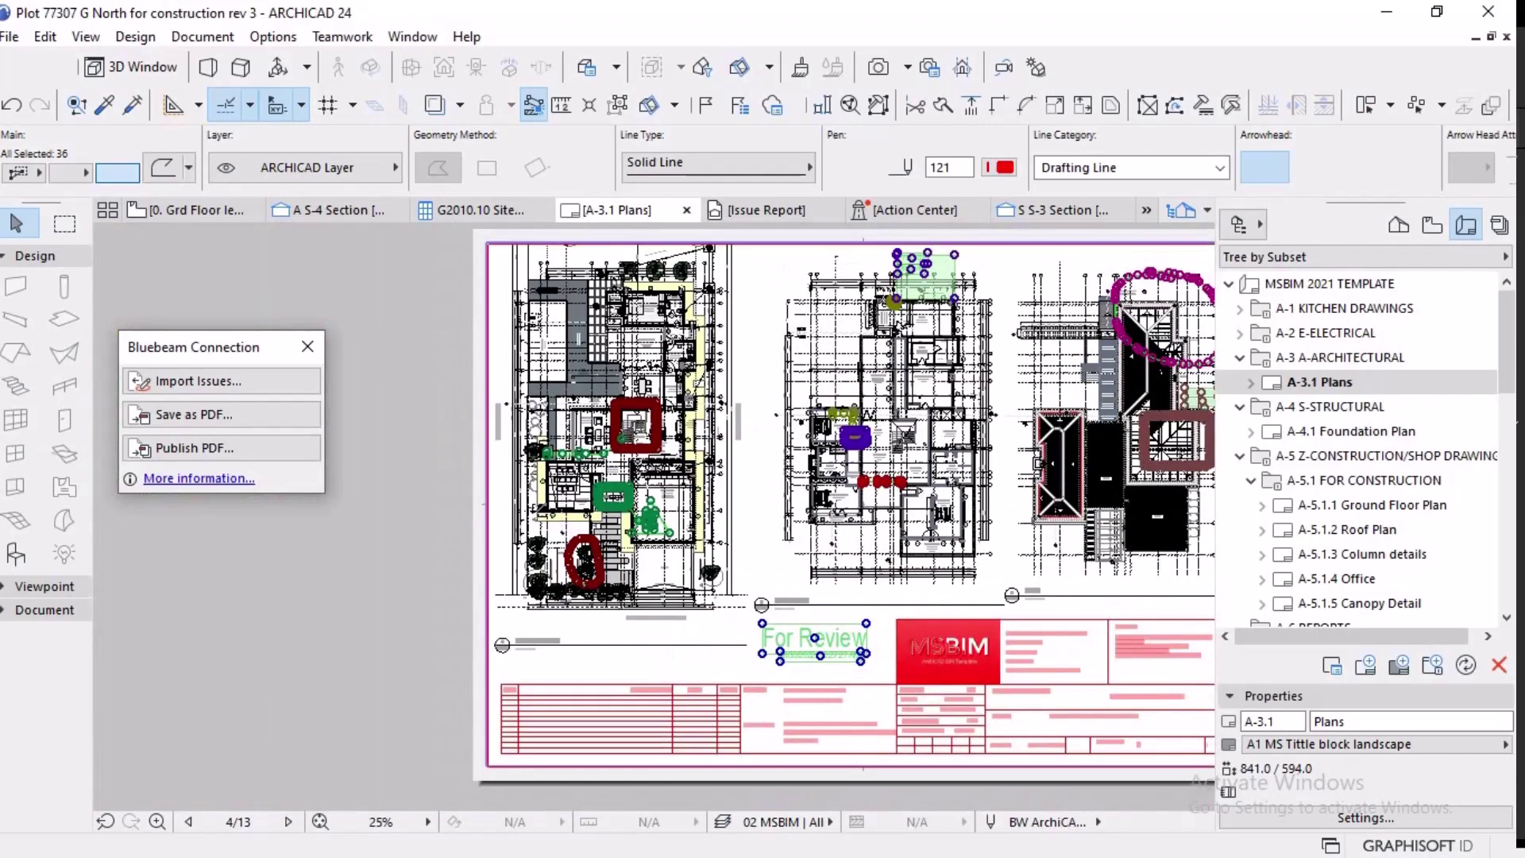
{"action": "scroll", "coordinate": [555, 551], "scroll_direction": "up", "scroll_amount": 6}
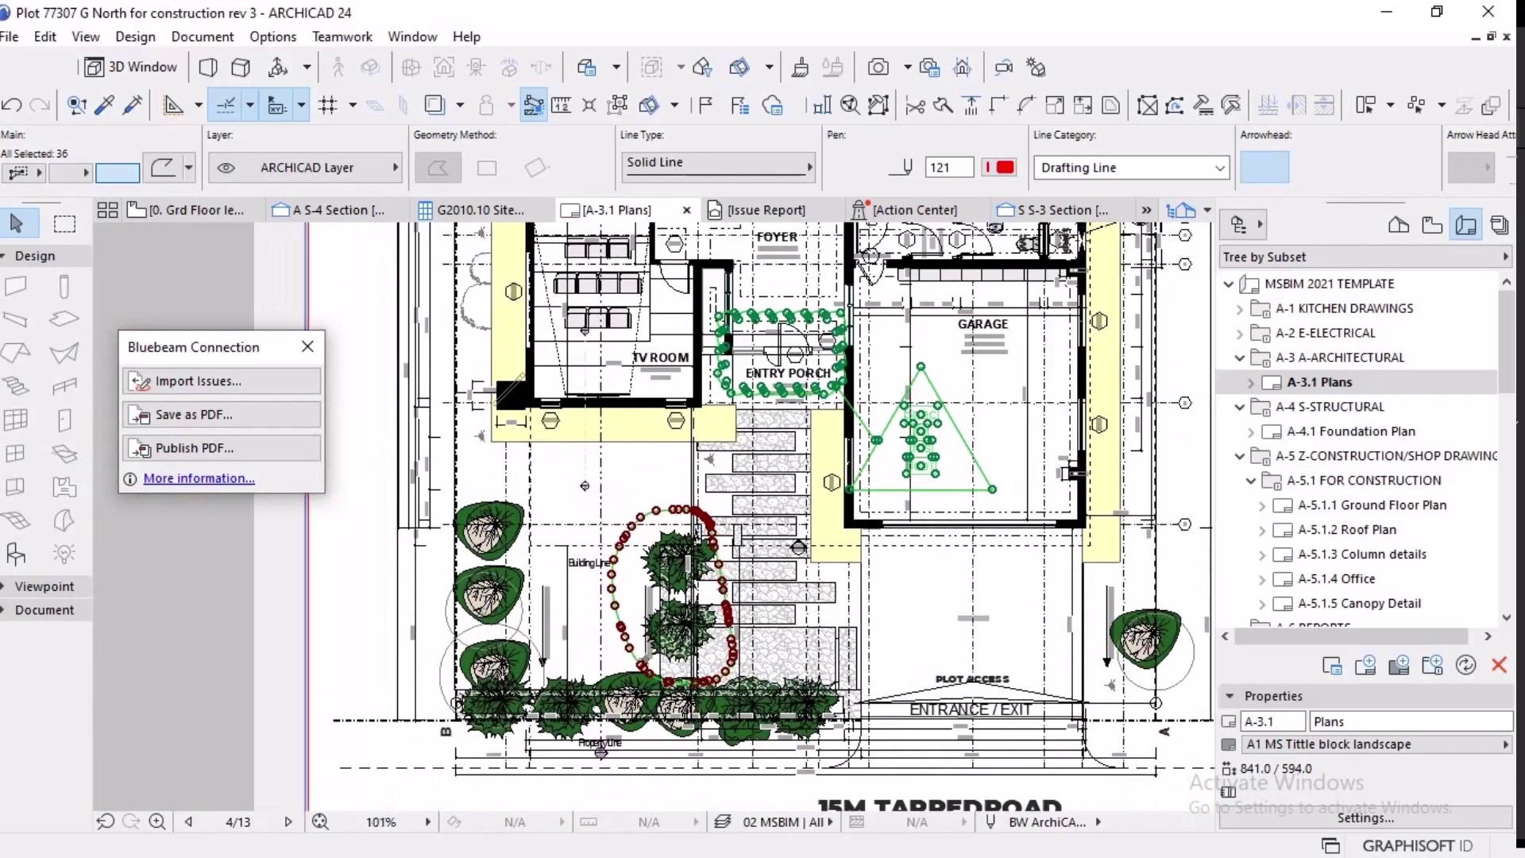
{"action": "scroll", "coordinate": [973, 421], "scroll_direction": "up", "scroll_amount": 4}
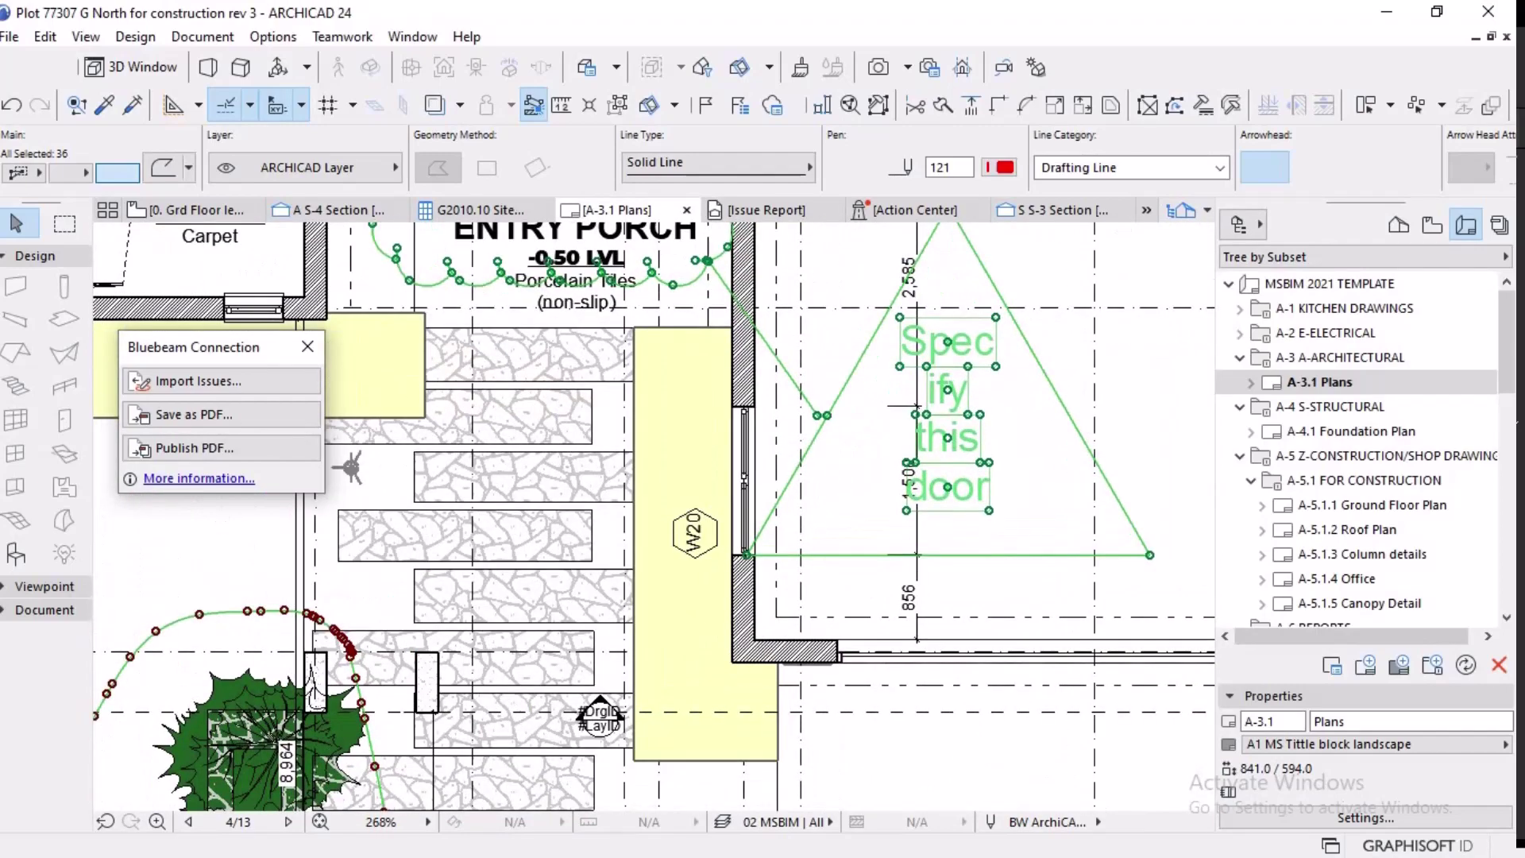
{"action": "scroll", "coordinate": [894, 536], "scroll_direction": "down", "scroll_amount": 8}
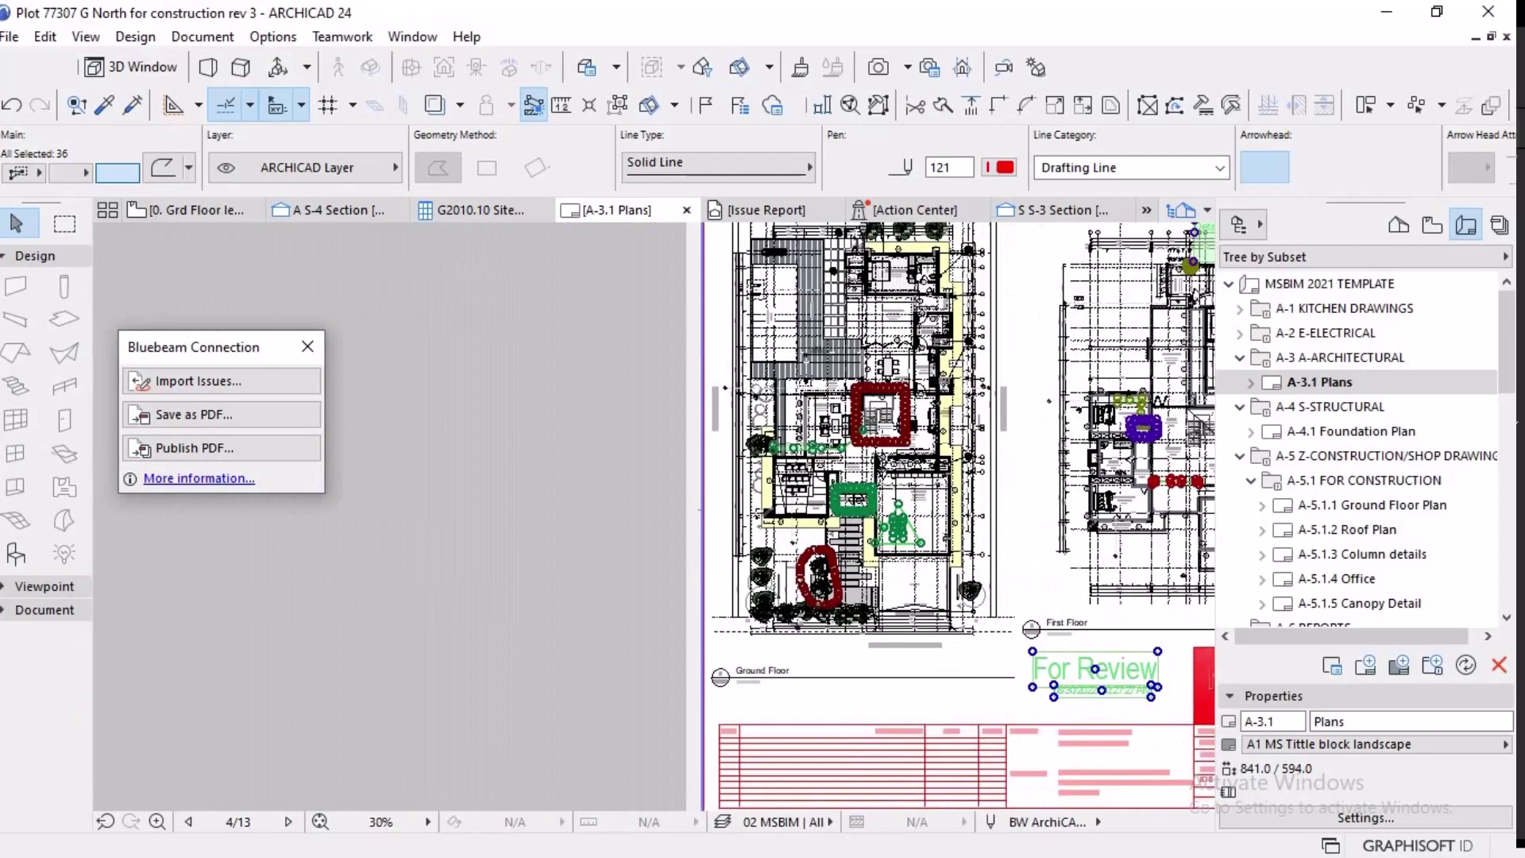
{"action": "scroll", "coordinate": [897, 399], "scroll_direction": "up", "scroll_amount": 4}
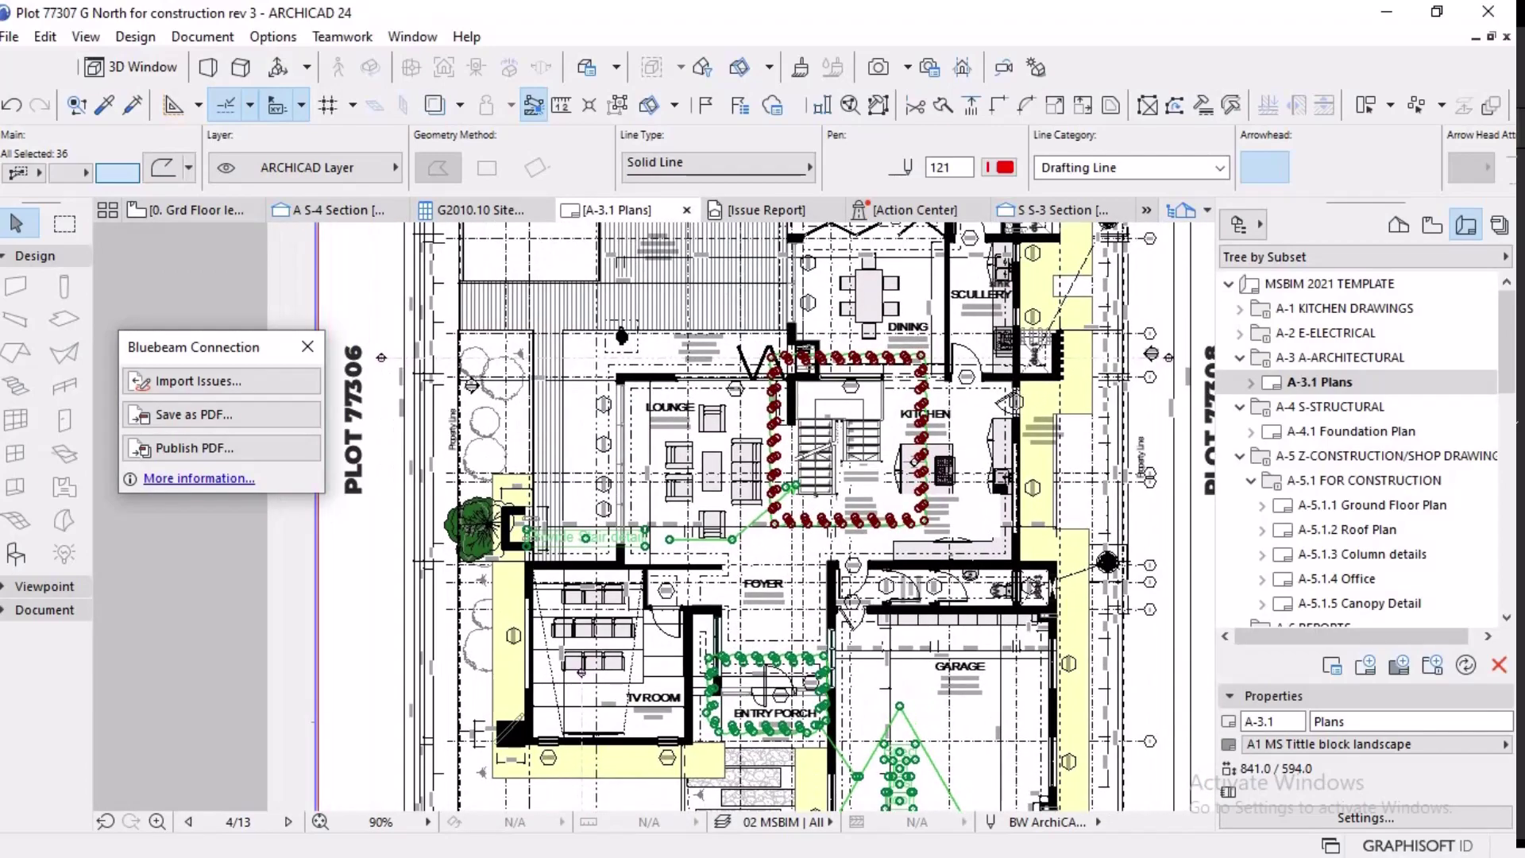
{"action": "scroll", "coordinate": [745, 530], "scroll_direction": "up", "scroll_amount": 3}
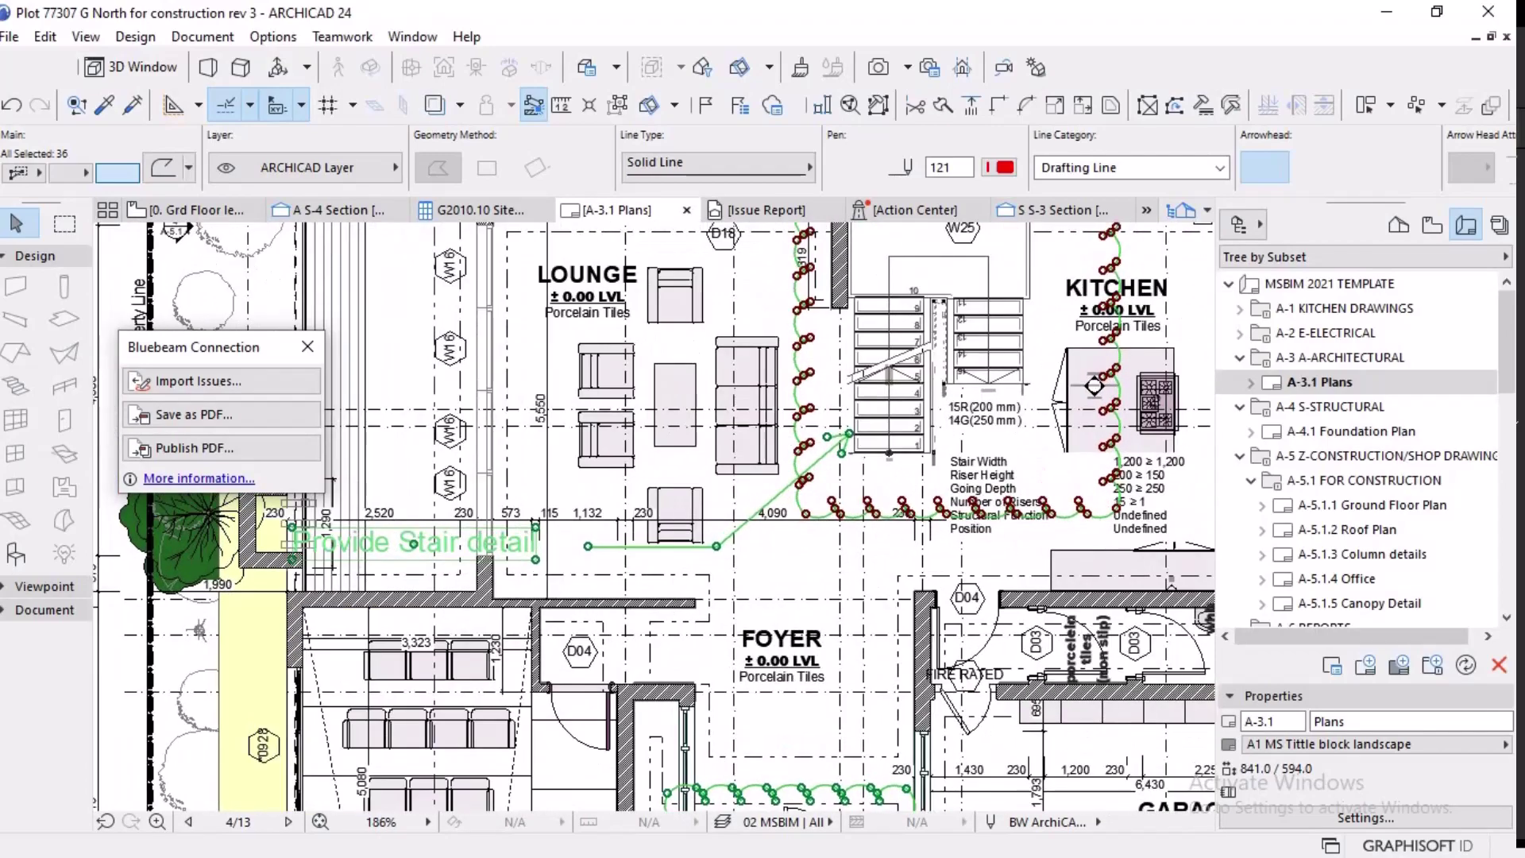
{"action": "scroll", "coordinate": [655, 517], "scroll_direction": "down", "scroll_amount": 5}
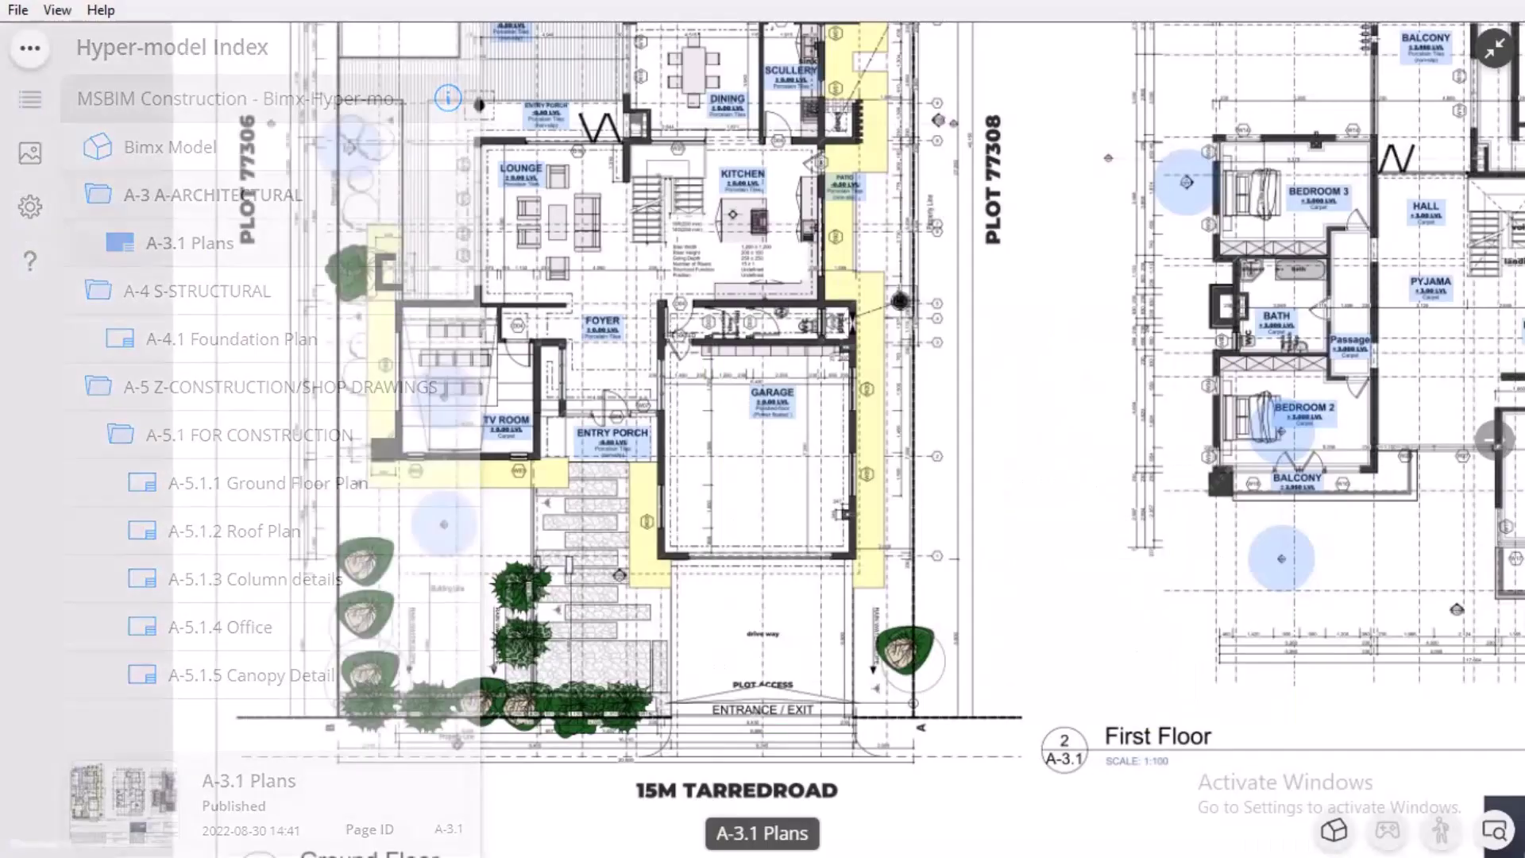
- Look over the Ground Floor and First Floor plans on the A-3.1 Plans sheet in BIMx
{"action": "left_click", "coordinate": [18, 10]}
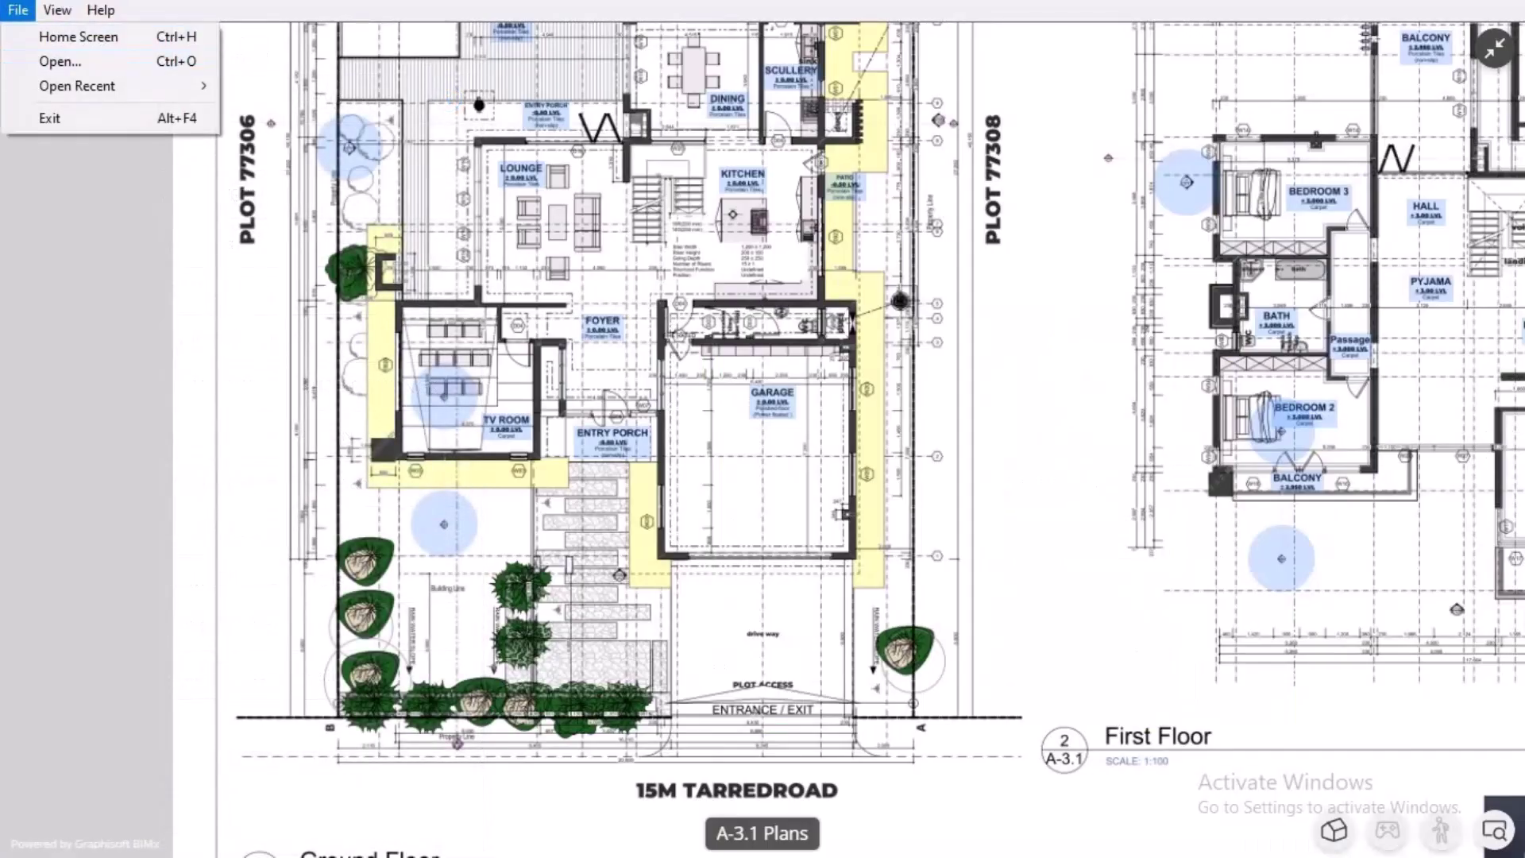
{"action": "key", "text": "Escape"}
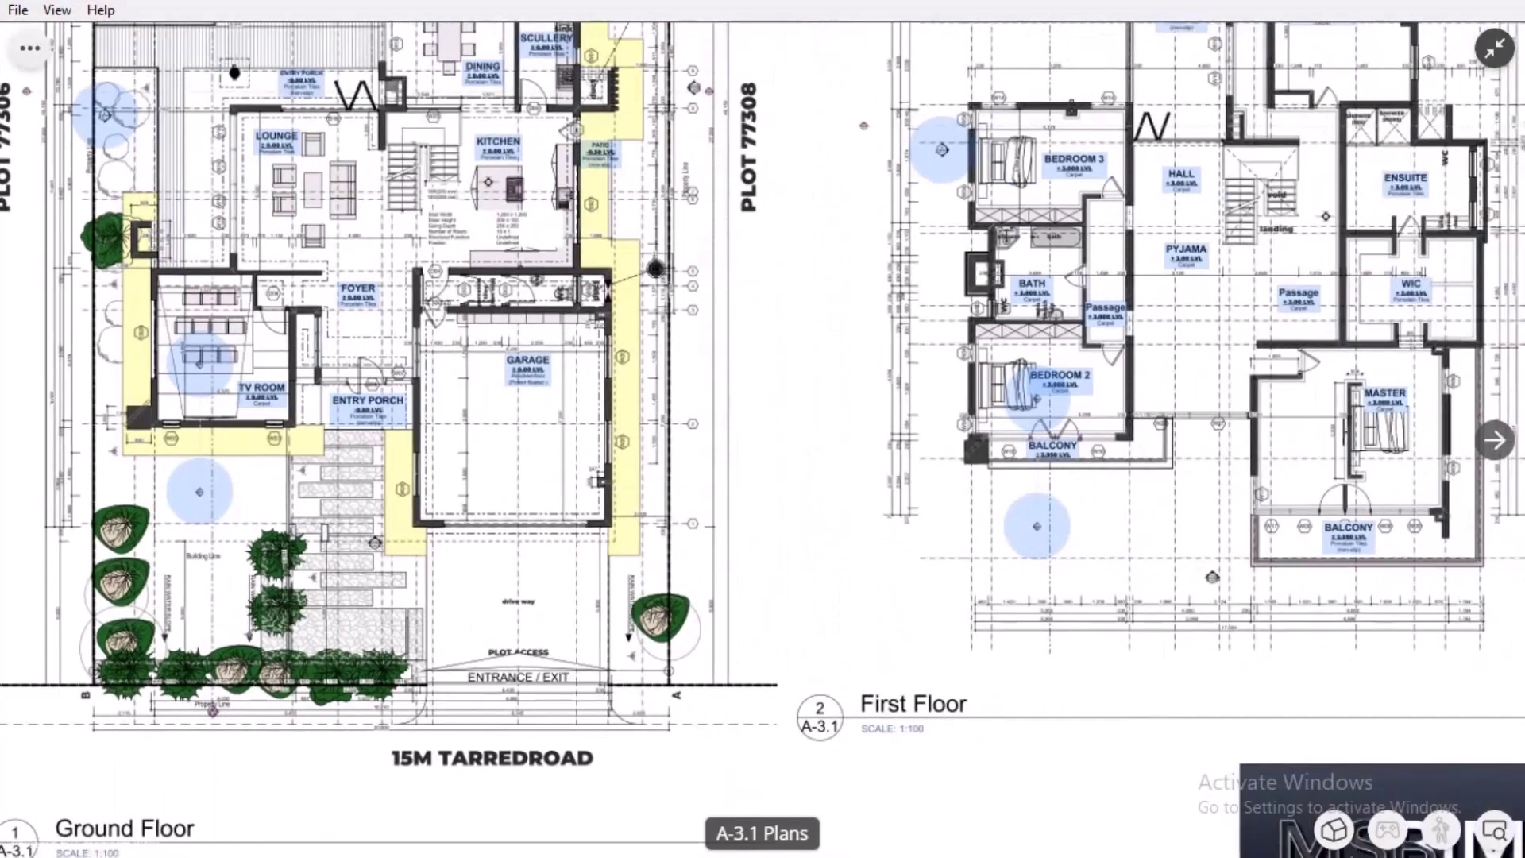
{"action": "left_click_drag", "start_coordinate": [1031, 496], "coordinate": [896, 548]}
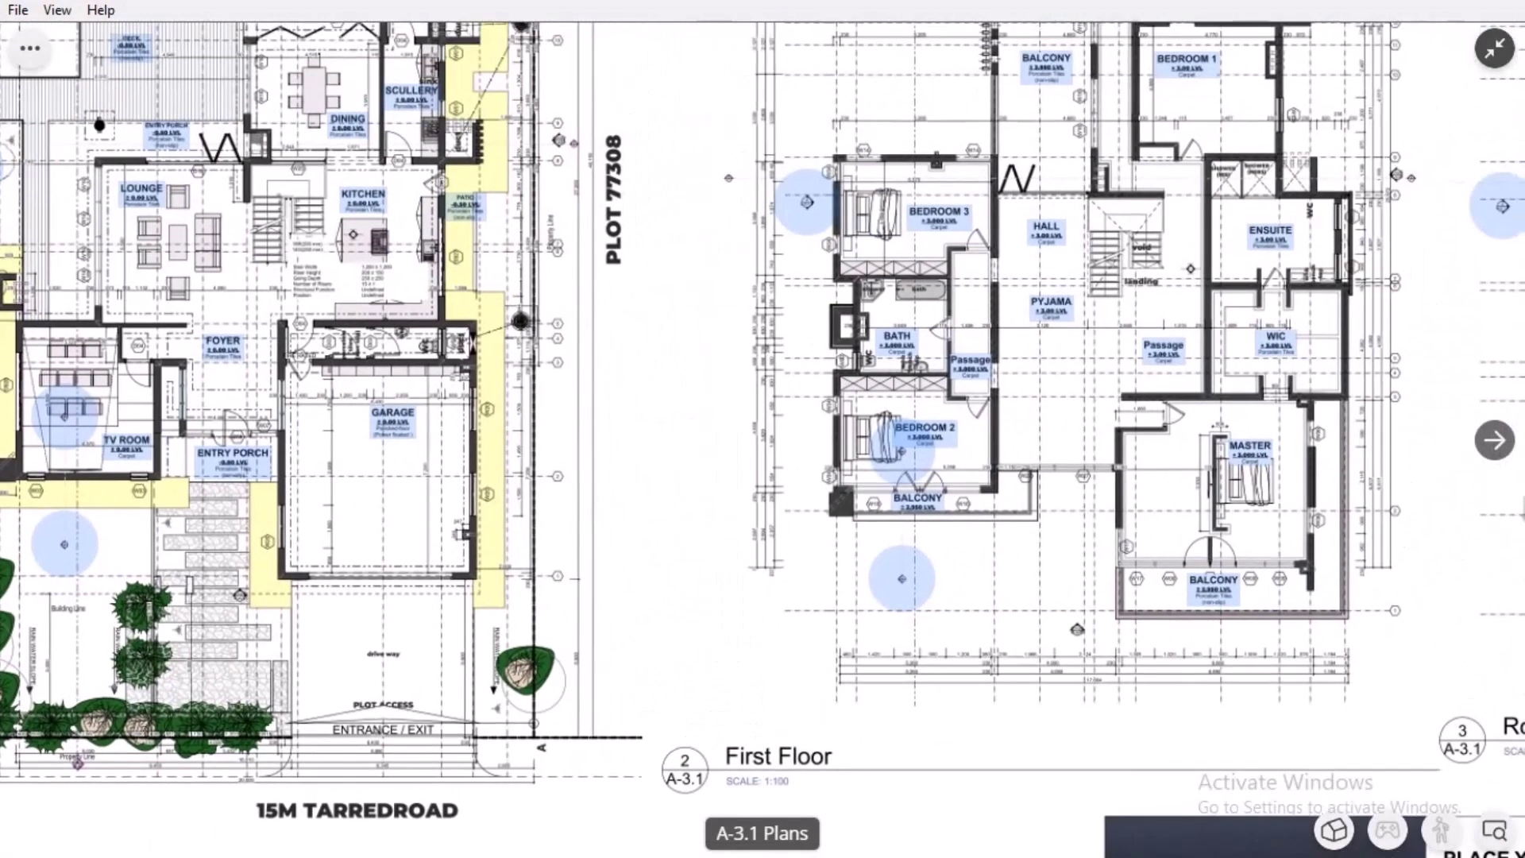
{"action": "scroll", "coordinate": [896, 548], "scroll_direction": "down", "scroll_amount": 1}
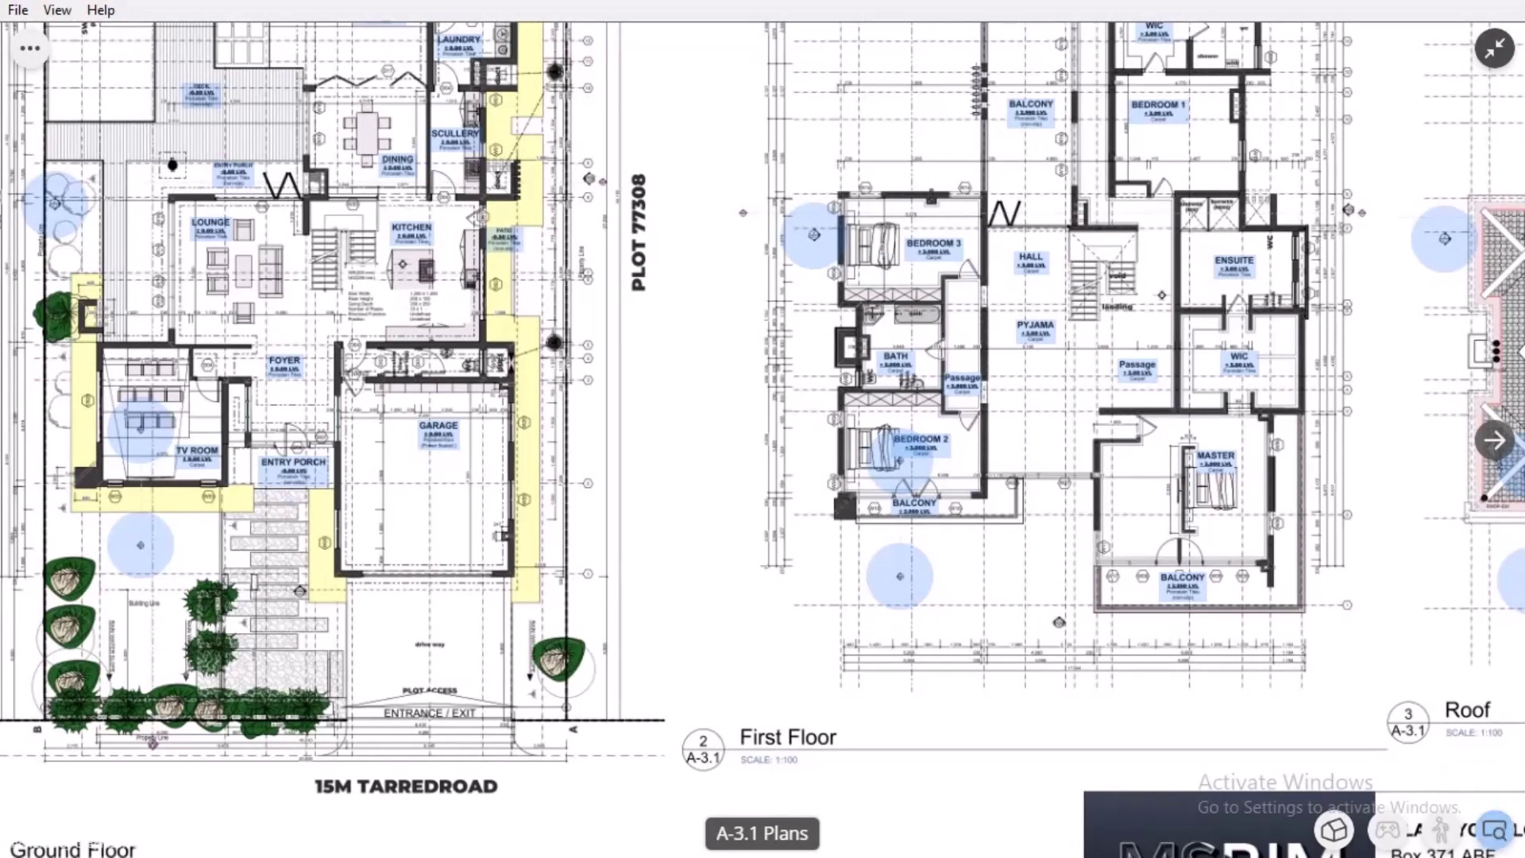
{"action": "left_click_drag", "start_coordinate": [762, 429], "coordinate": [860, 404]}
{"action": "scroll", "coordinate": [762, 429], "scroll_direction": "down", "scroll_amount": 2}
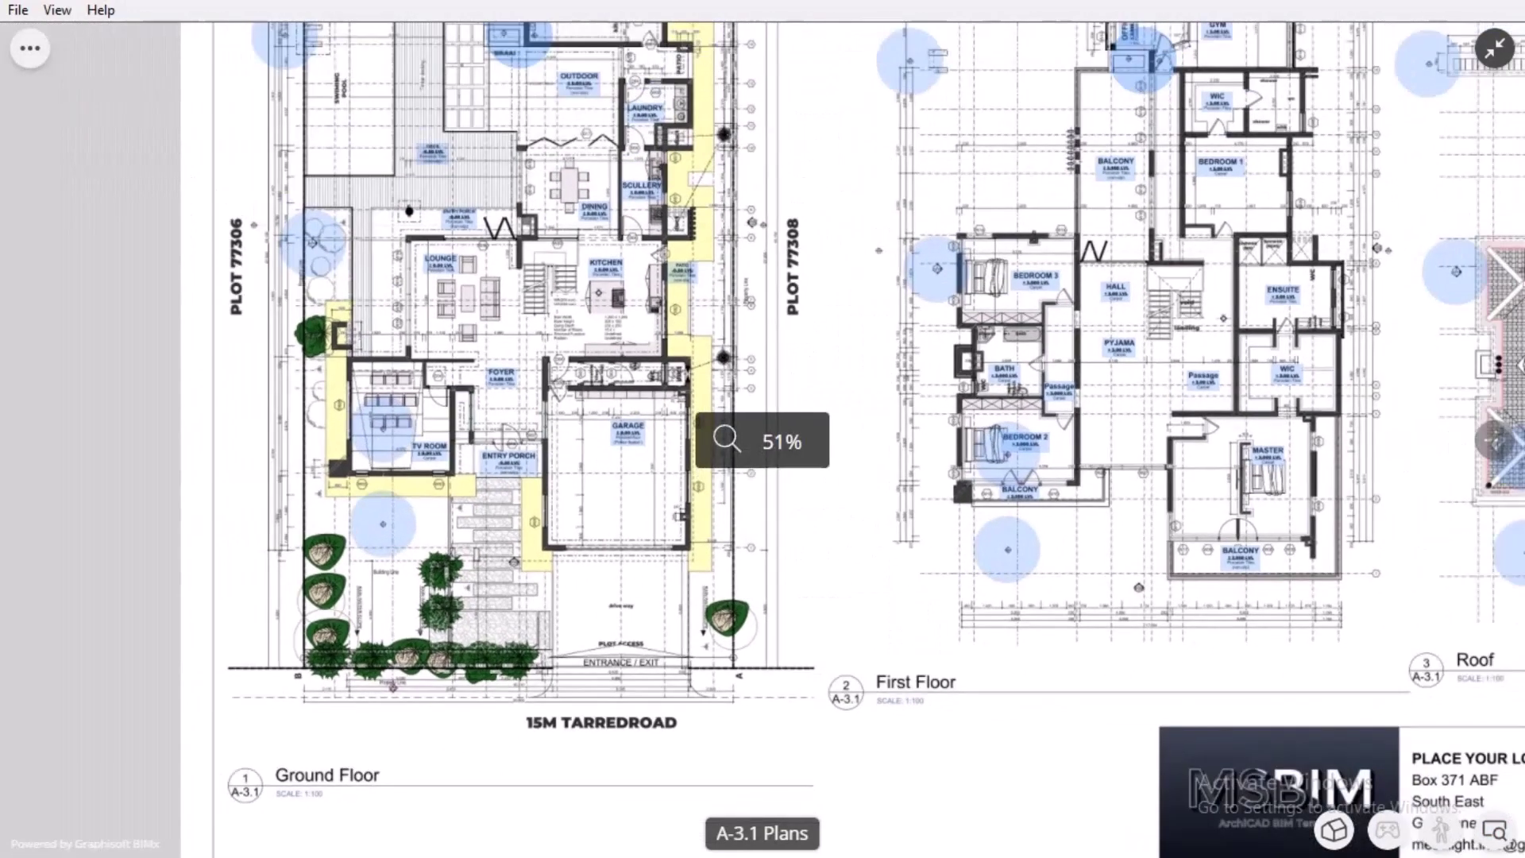
- Inspect the element info of the Kitchen zone on the Ground Floor plan and close it again
{"action": "scroll", "coordinate": [636, 239], "scroll_direction": "up", "scroll_amount": 3}
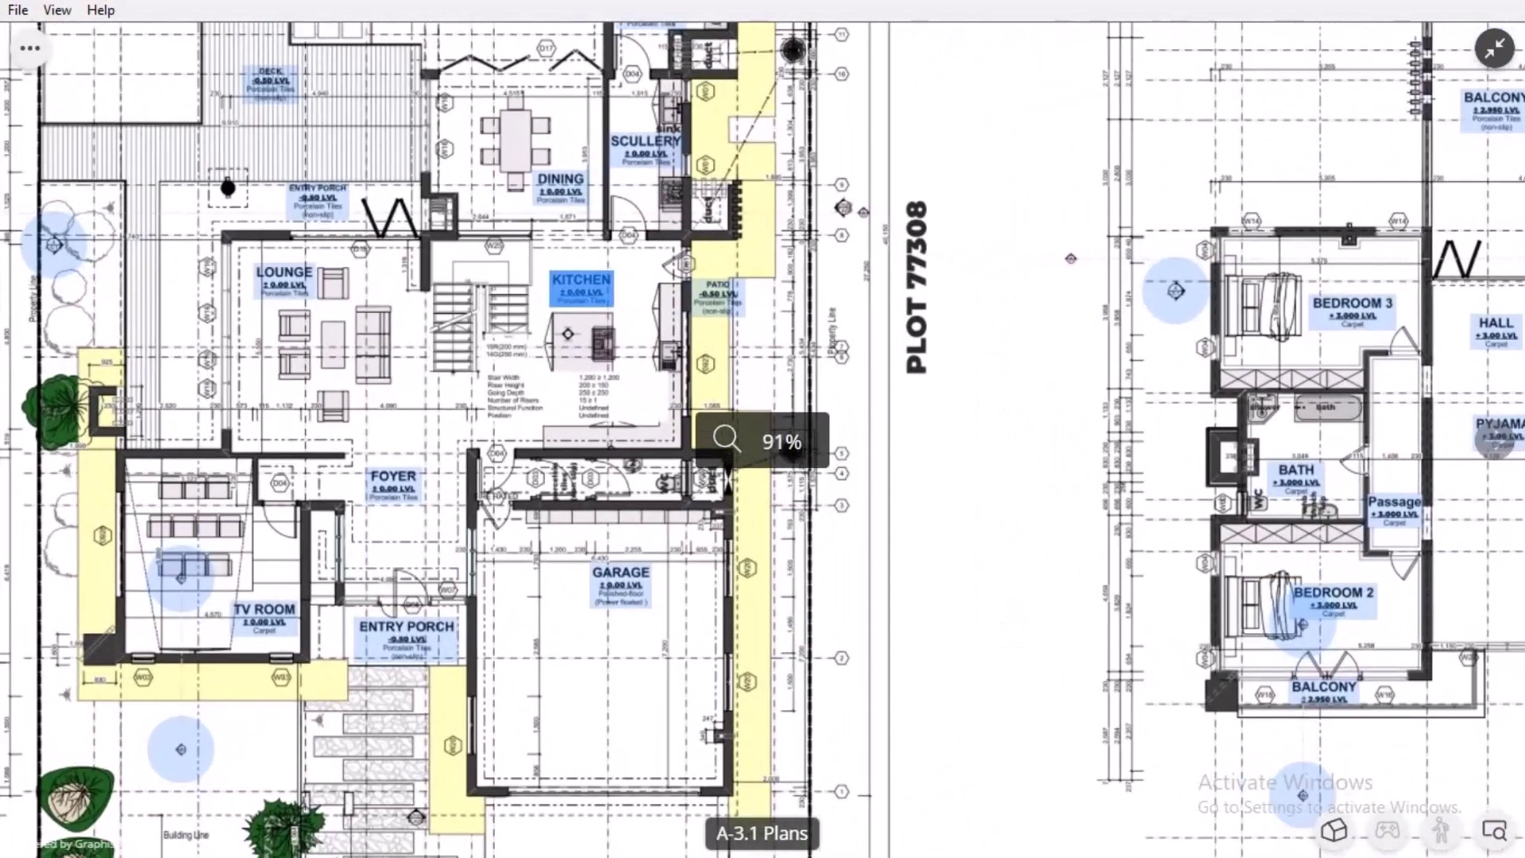
{"action": "left_click", "coordinate": [582, 289]}
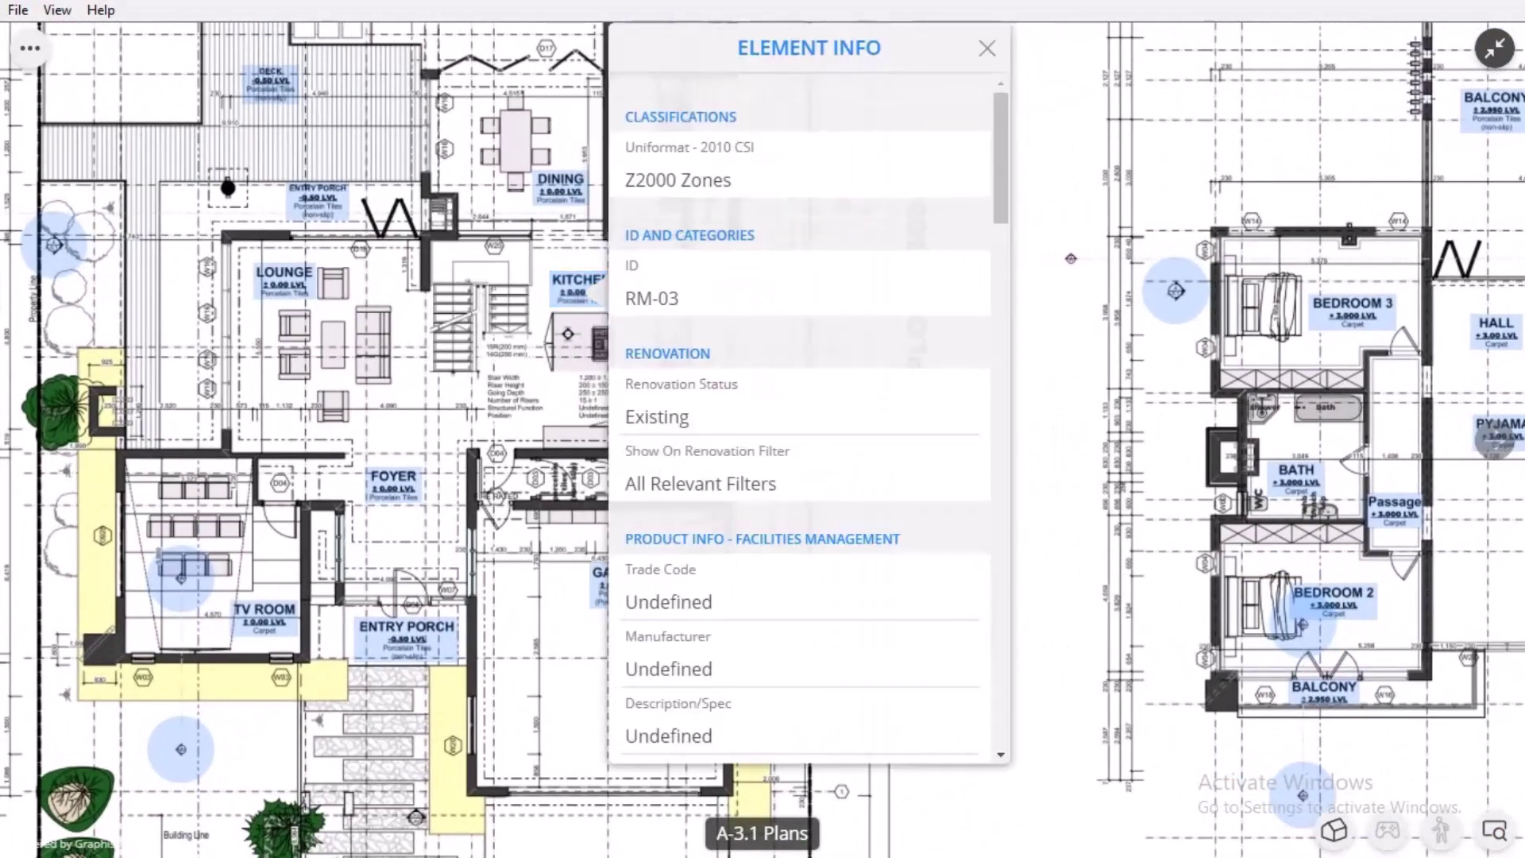
{"action": "key", "text": "Escape"}
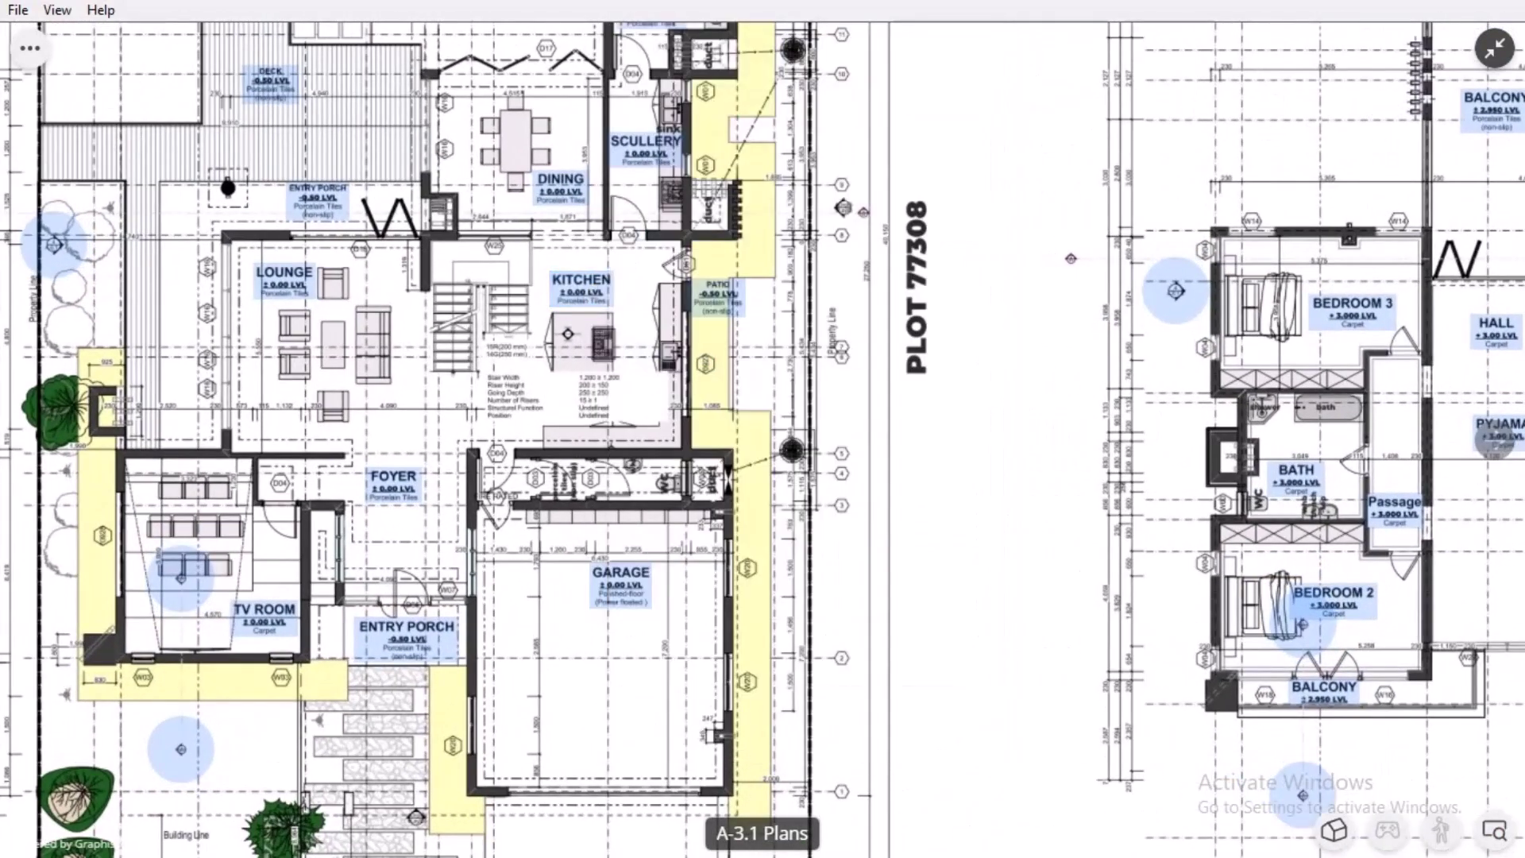
{"action": "left_click_drag", "start_coordinate": [1350, 183], "coordinate": [1254, 260]}
{"action": "scroll", "coordinate": [949, 303], "scroll_direction": "down", "scroll_amount": 3}
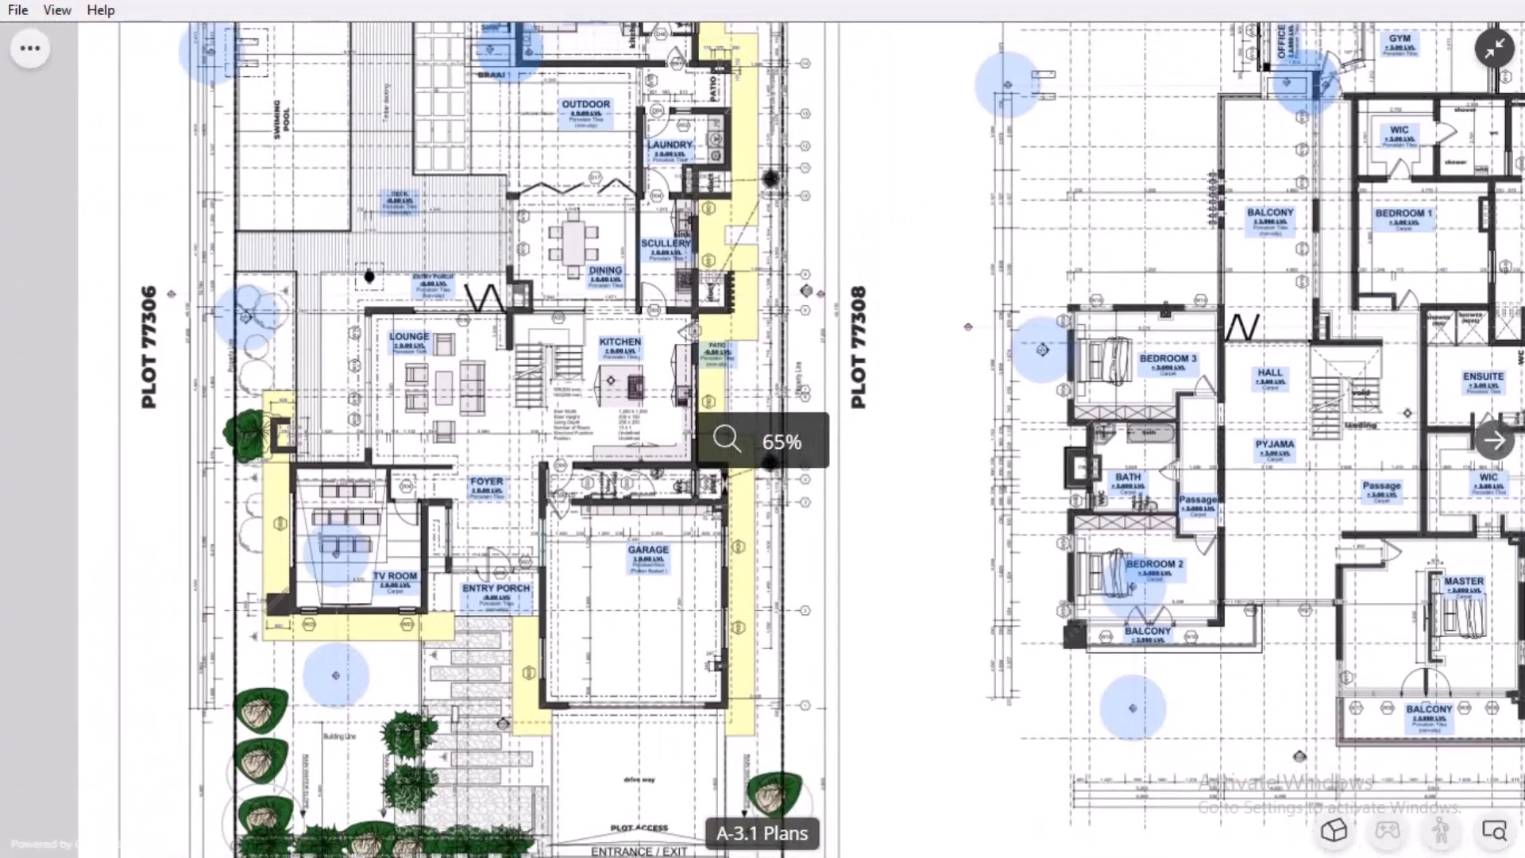
- Browse the BIMx hyper-model from the 3D model to the A-5.1.4 Office layout and on to the layout after it
{"action": "left_click", "coordinate": [1333, 830]}
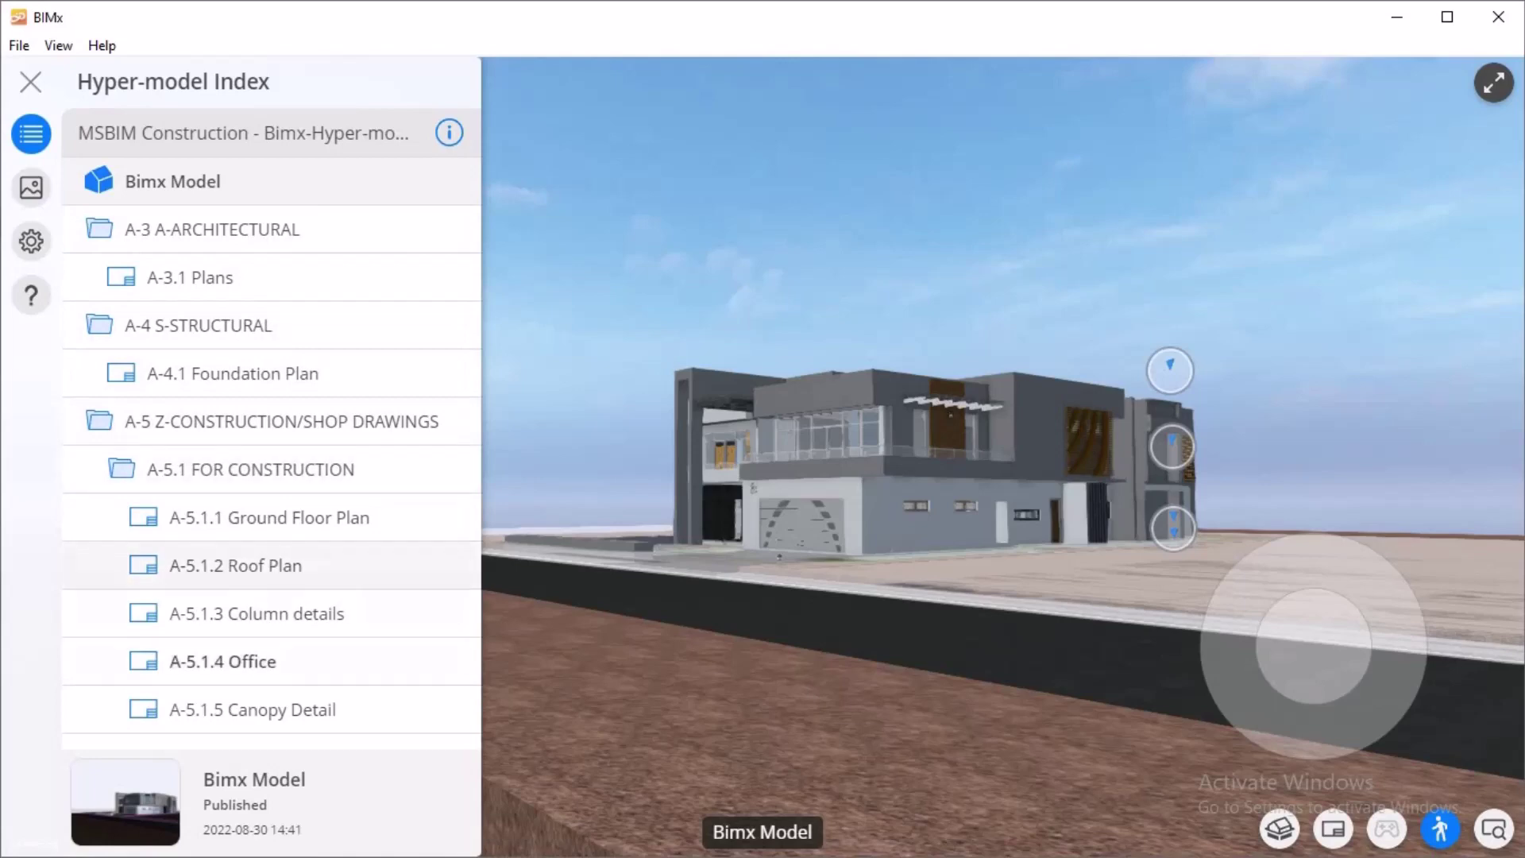
{"action": "left_click", "coordinate": [222, 660]}
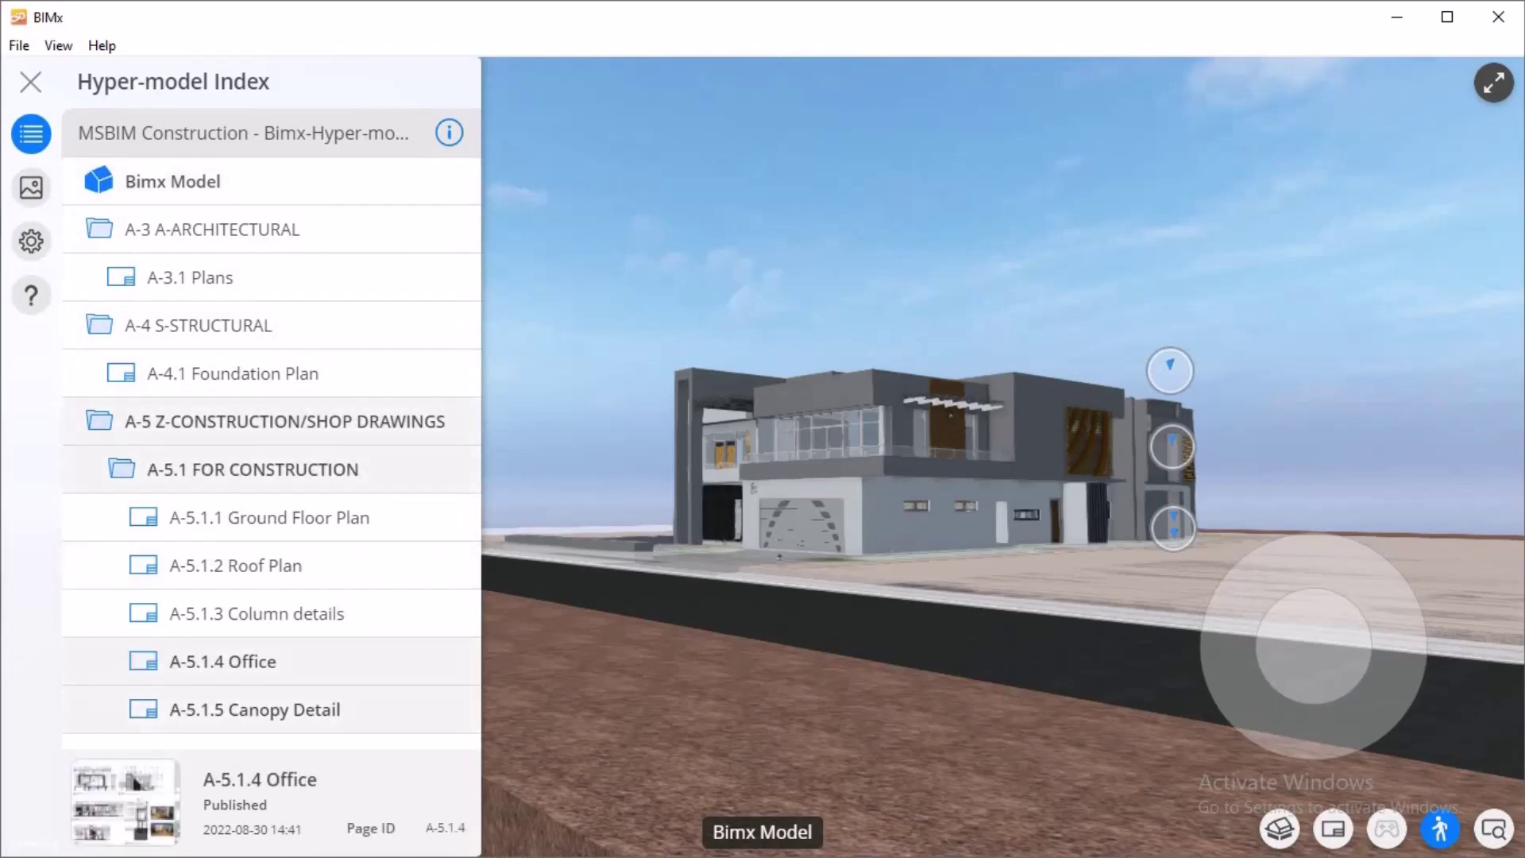
{"action": "left_click", "coordinate": [125, 801]}
{"action": "left_click", "coordinate": [1279, 829]}
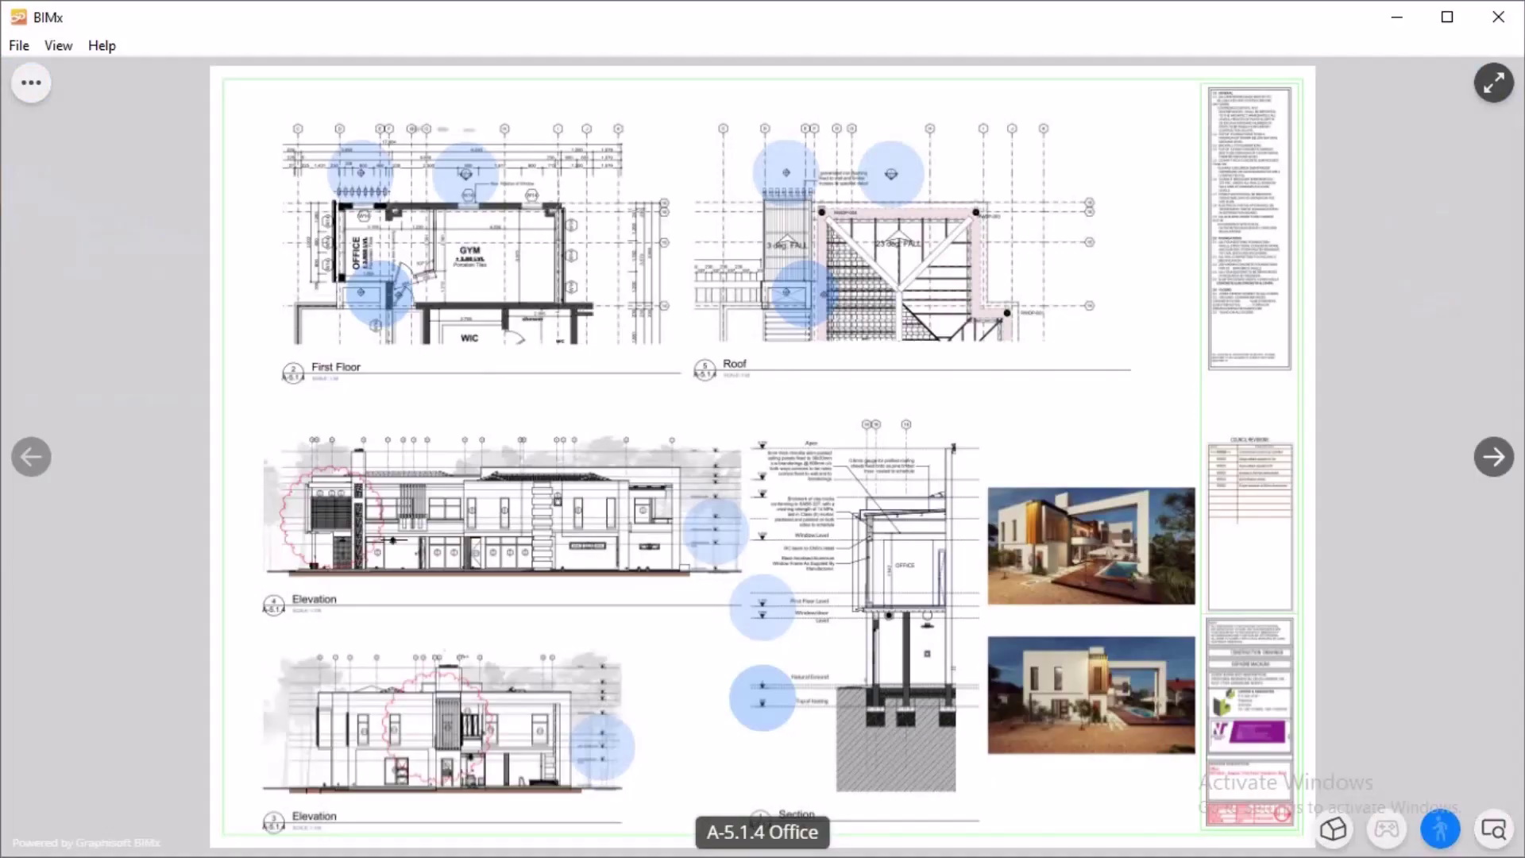
{"action": "left_click", "coordinate": [1492, 456]}
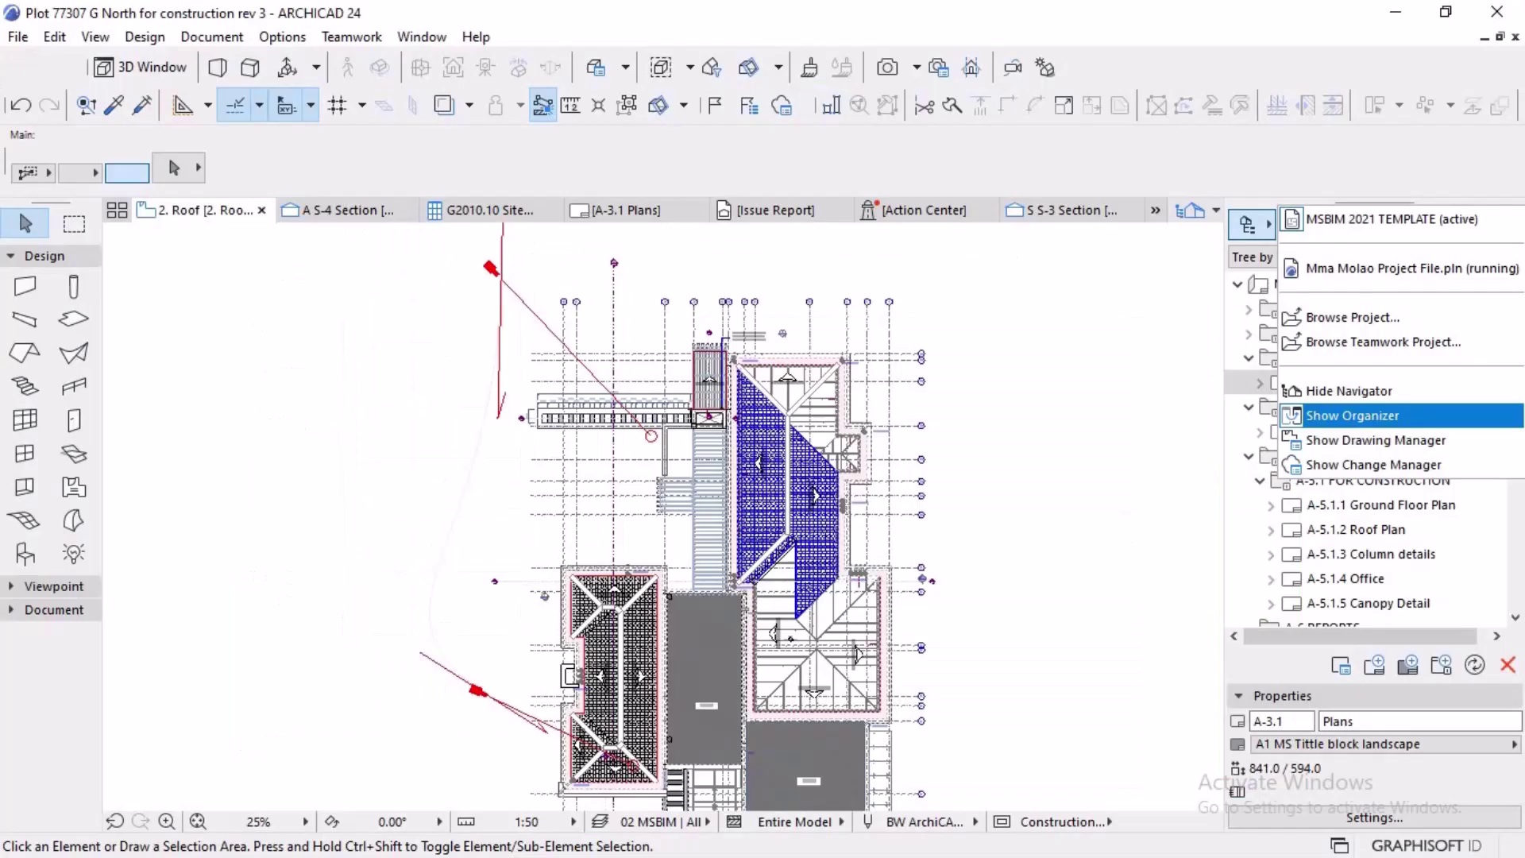
- Open the Organizer and look through the project layouts beside the Layouts to PDF publisher set
{"action": "left_click", "coordinate": [1356, 415]}
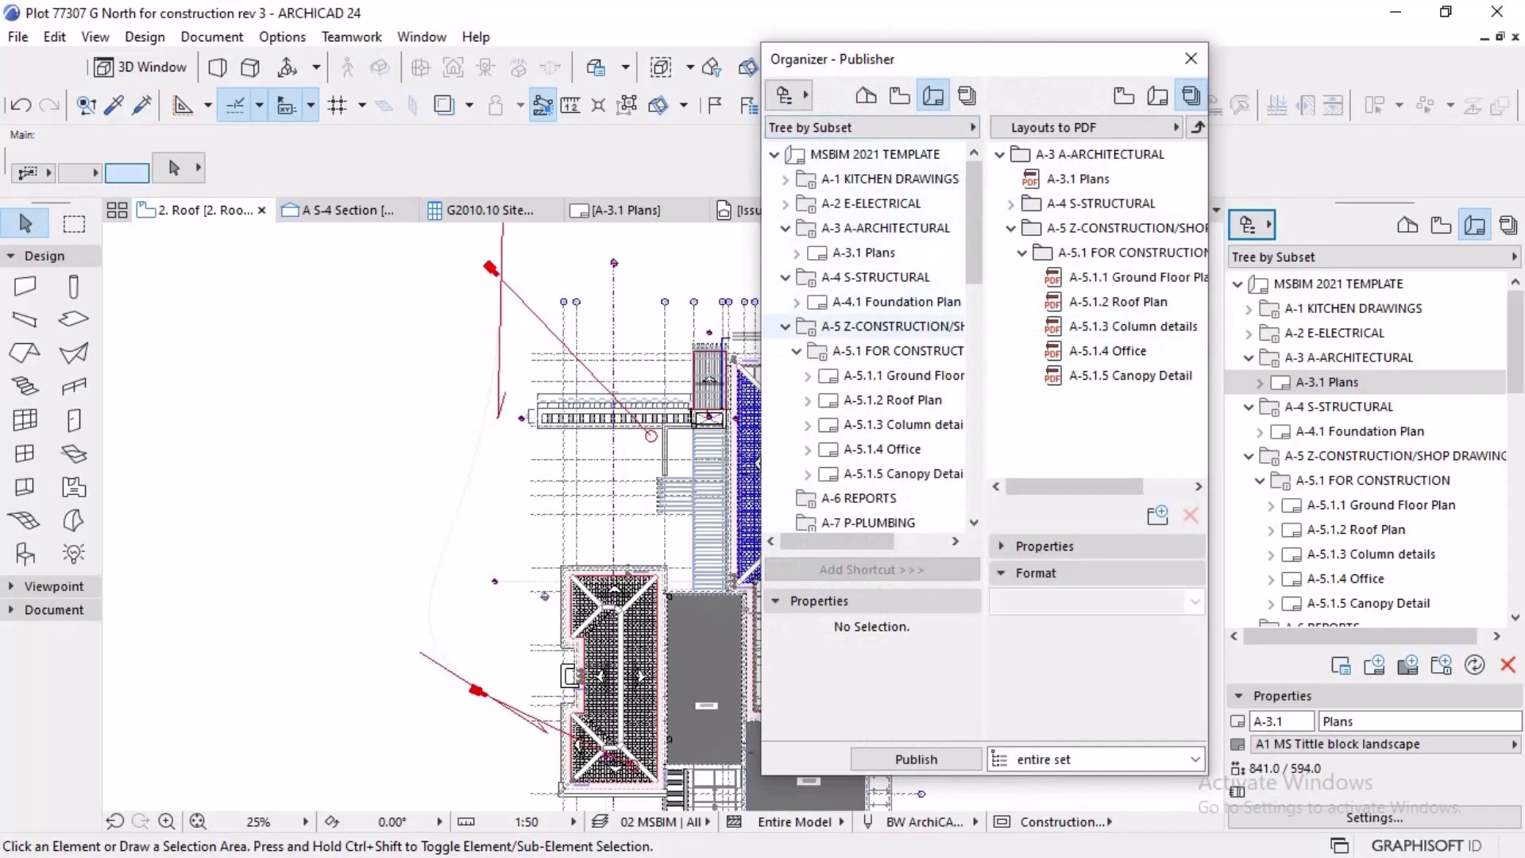
{"action": "scroll", "coordinate": [874, 334], "scroll_direction": "down", "scroll_amount": 2}
{"action": "scroll", "coordinate": [874, 326], "scroll_direction": "down", "scroll_amount": 3}
{"action": "scroll", "coordinate": [874, 326], "scroll_direction": "up", "scroll_amount": 3}
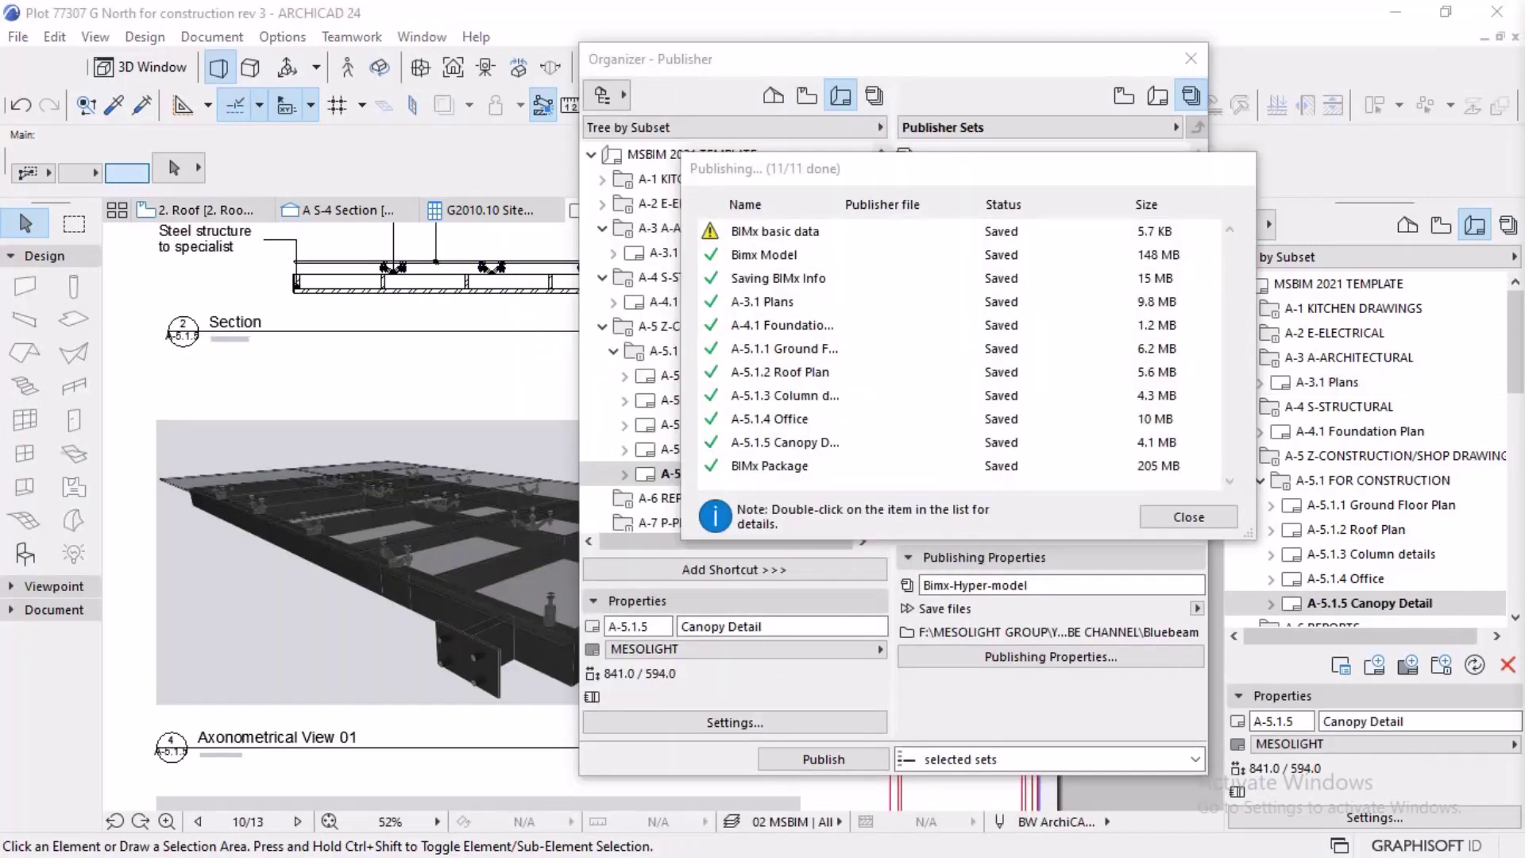
- Switch to BIMx and select the marker beside the levels of the elevation on the A-5.1.4 Office layout
{"action": "key", "text": "super"}
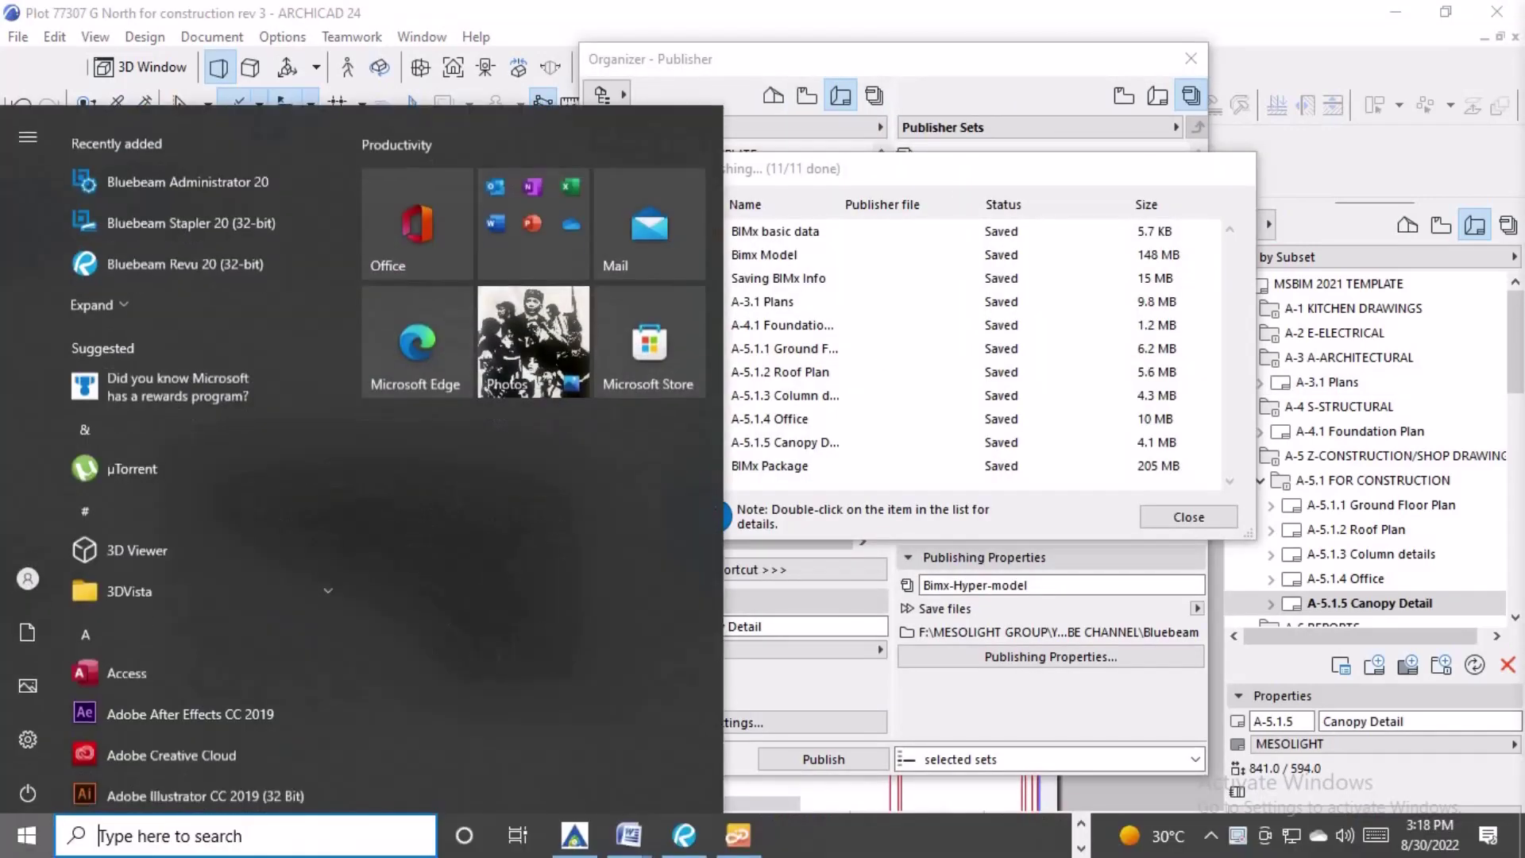
{"action": "left_click", "coordinate": [738, 848]}
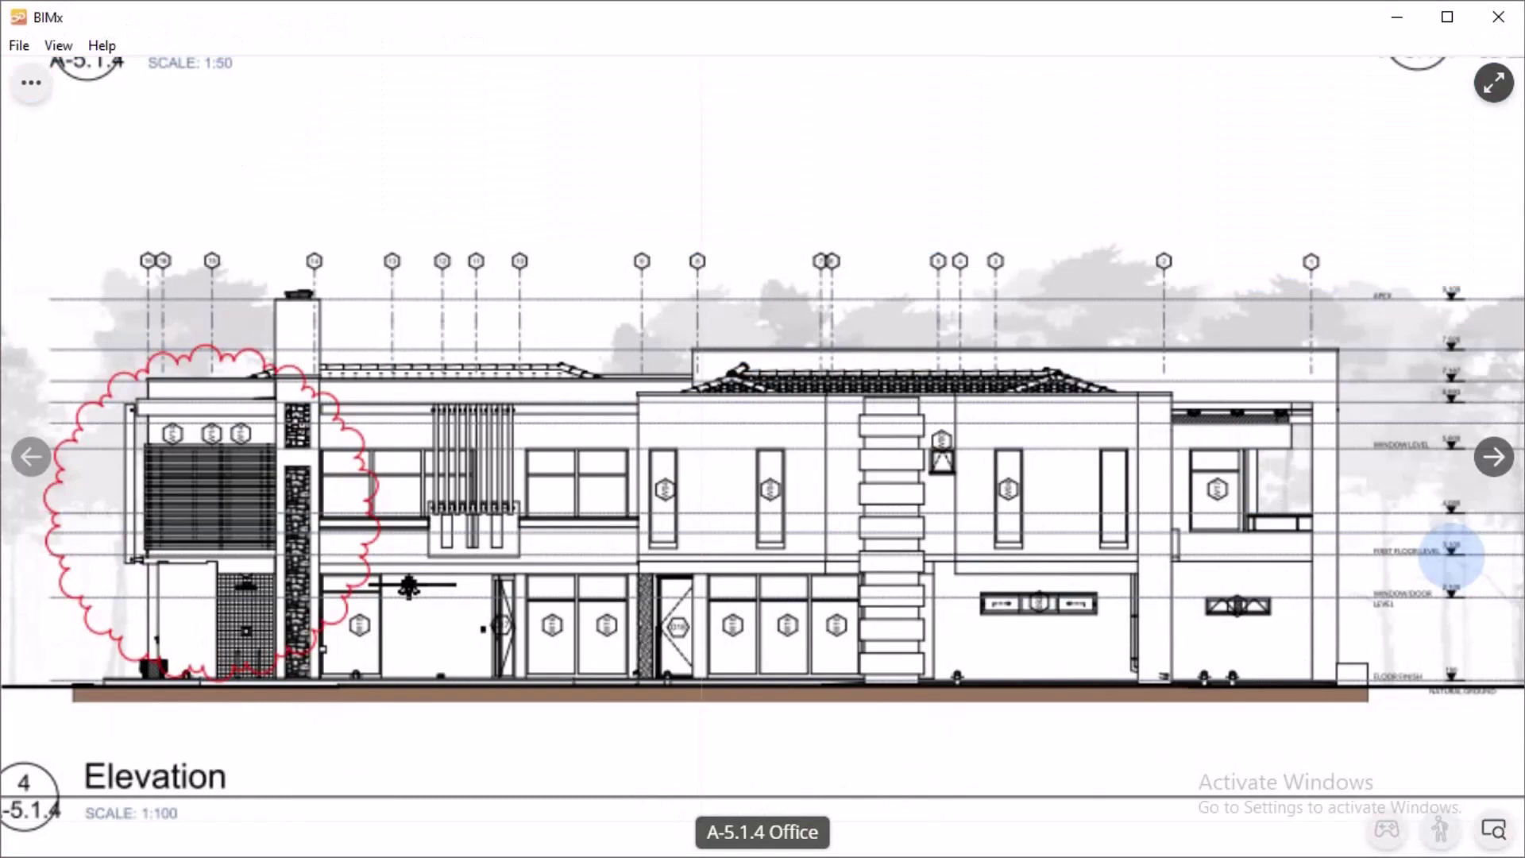
{"action": "left_click", "coordinate": [1451, 555]}
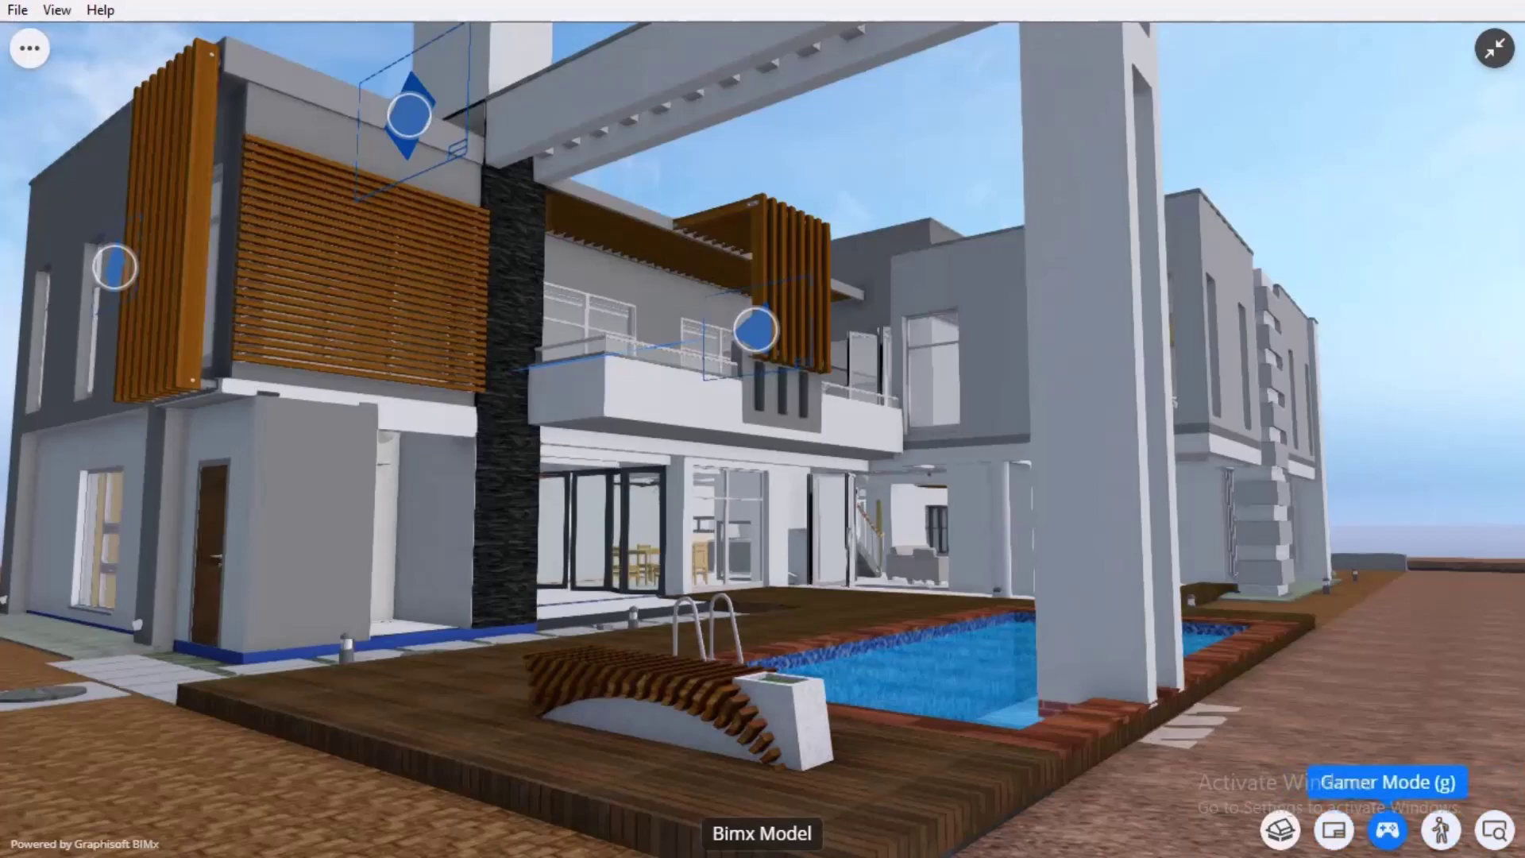
- Leave Gamer Mode and walk through the 3D model from the pool deck past the folding doors into the house
{"action": "left_click", "coordinate": [1387, 830]}
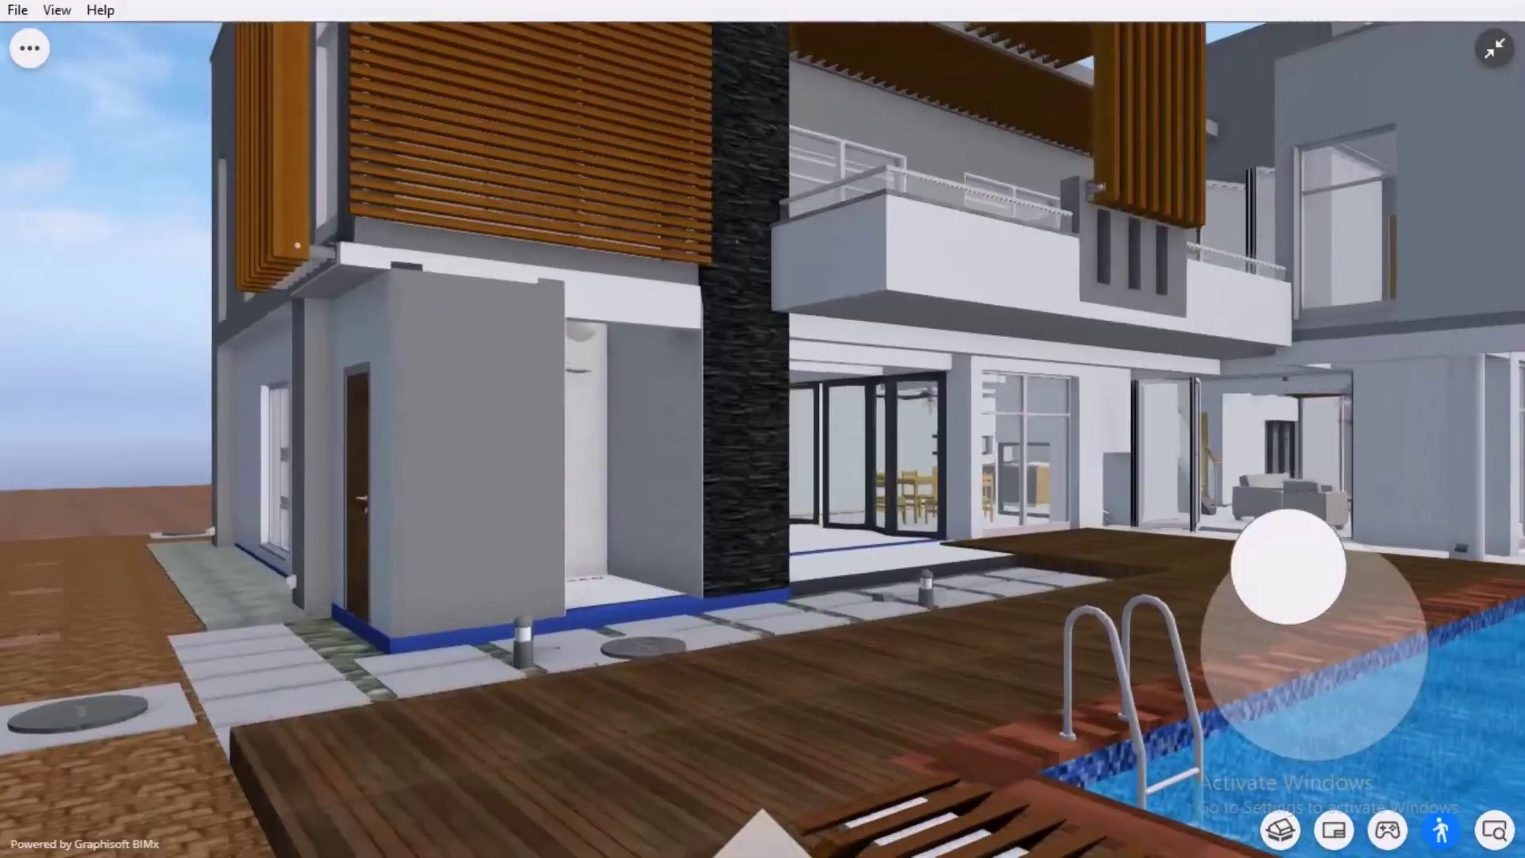
{"action": "left_click_drag", "start_coordinate": [1287, 565], "coordinate": [1318, 624]}
{"action": "key", "text": "Up"}
{"action": "key", "text": "Up"}
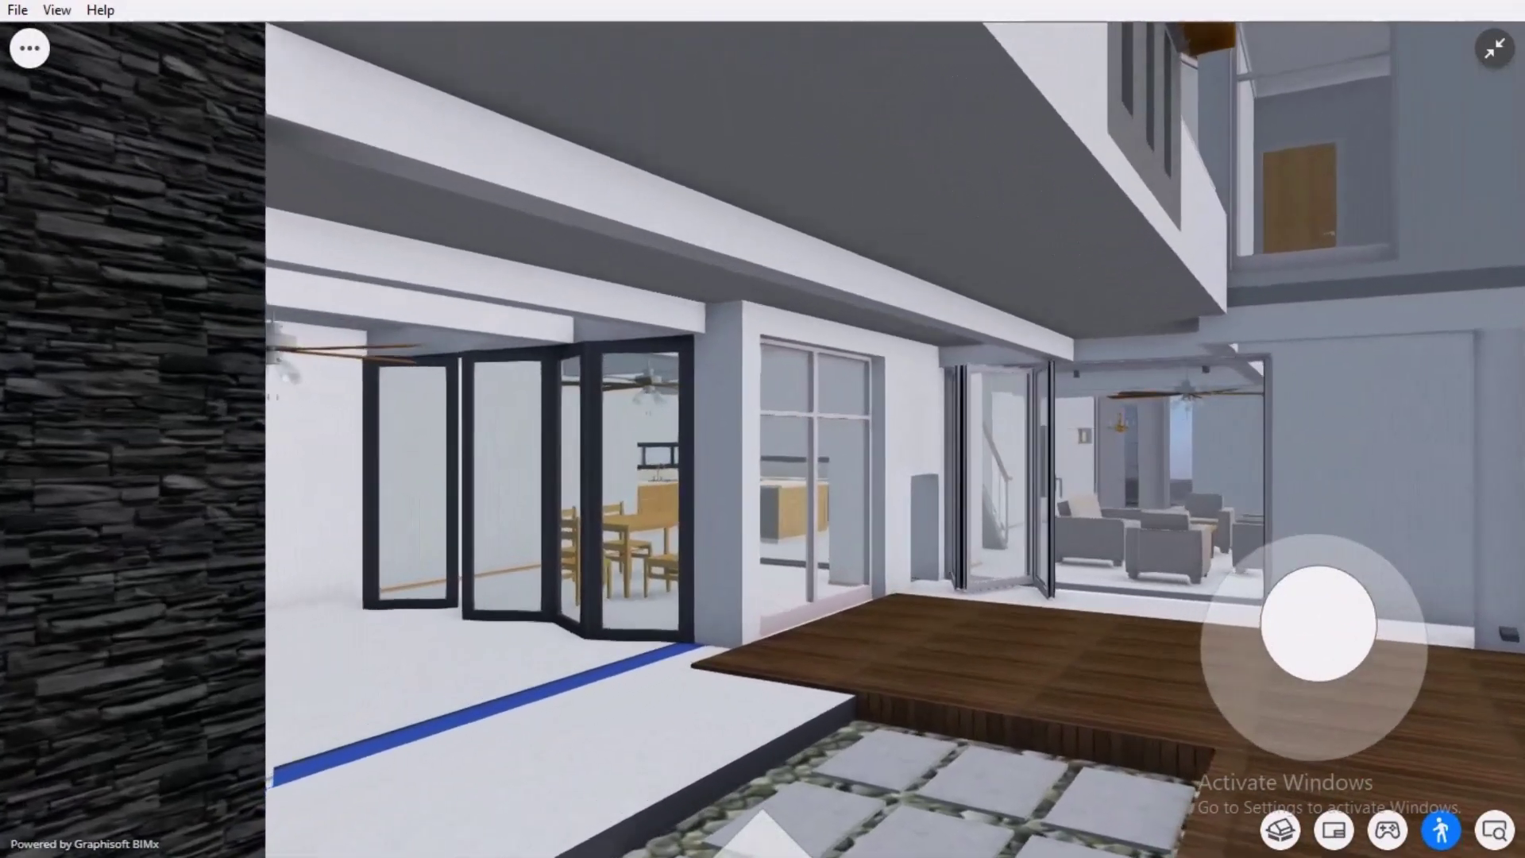
{"action": "key", "text": "Up"}
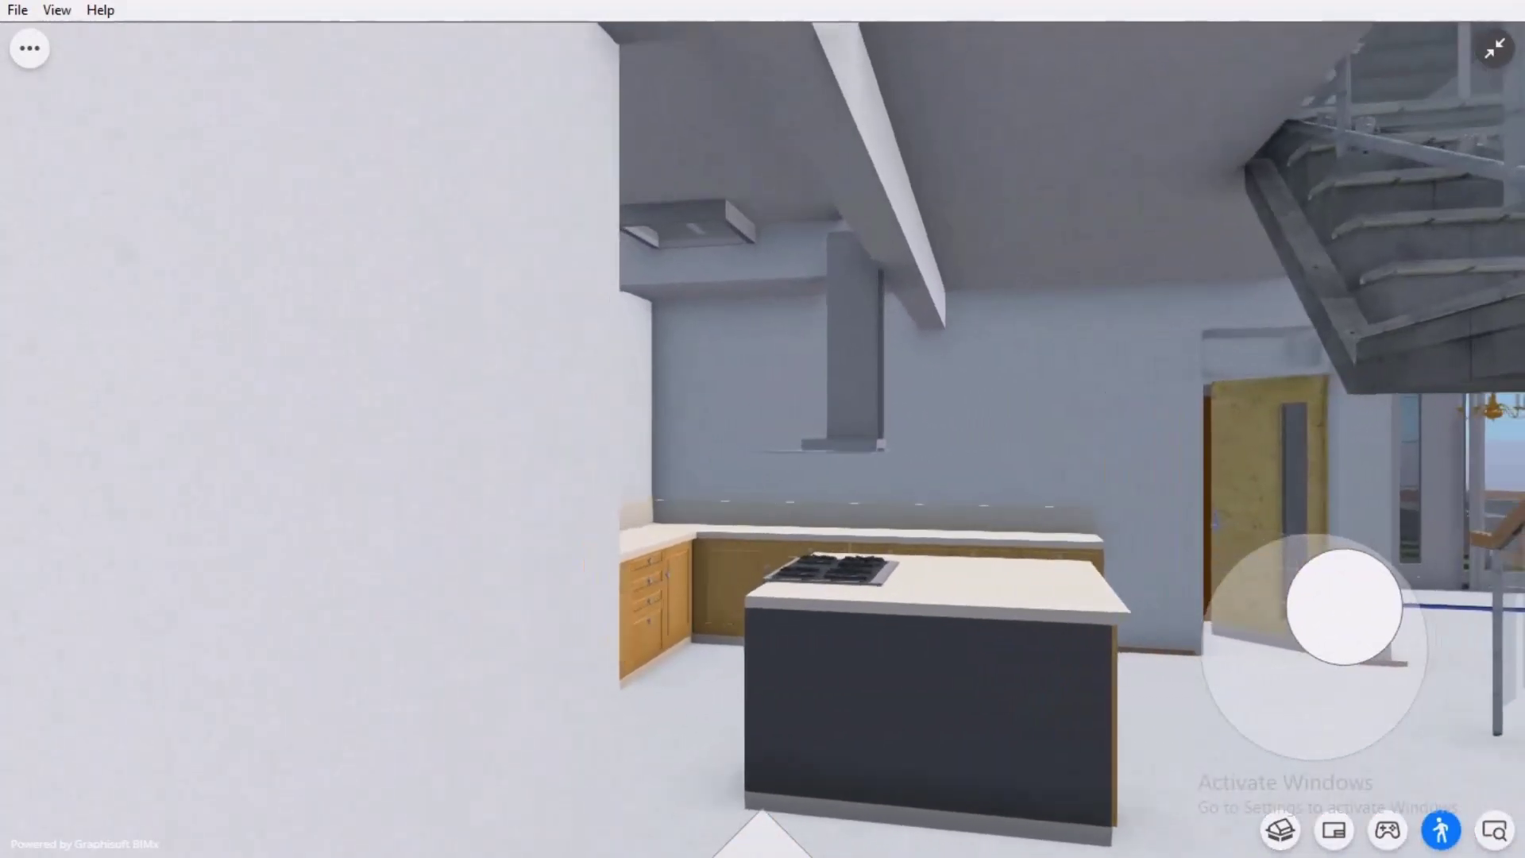
- Walk past the kitchen island to the house's outer door and select the marker on the paving outside
{"action": "left_click_drag", "start_coordinate": [1352, 601], "coordinate": [1355, 601]}
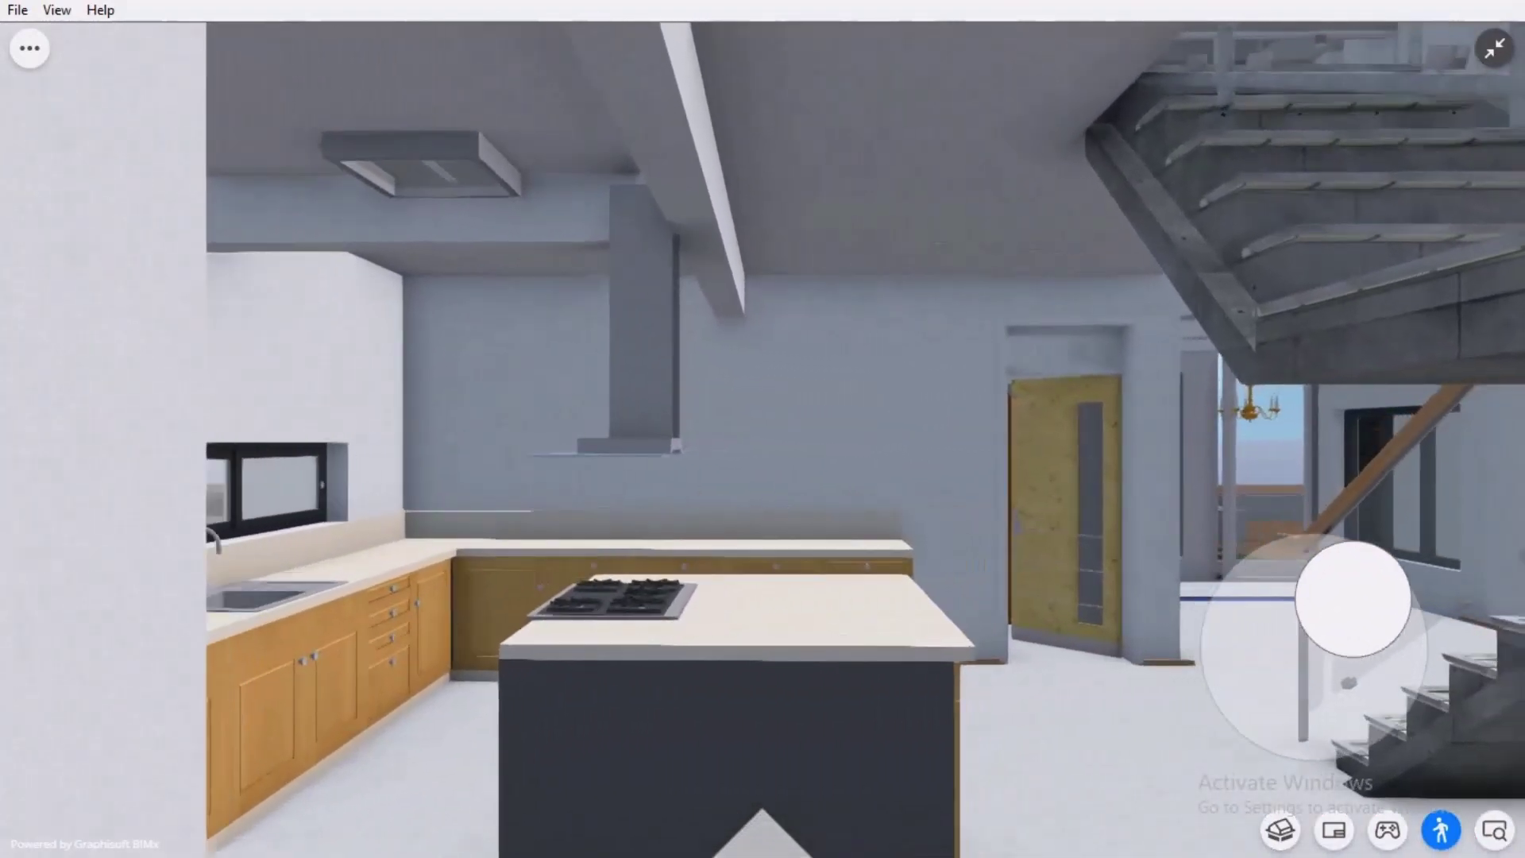
{"action": "mouse_move", "coordinate": [1353, 598]}
{"action": "left_mouse_down"}
{"action": "mouse_move", "coordinate": [1334, 595]}
{"action": "mouse_move", "coordinate": [1375, 599]}
{"action": "mouse_move", "coordinate": [1226, 591]}
{"action": "mouse_move", "coordinate": [1385, 611]}
{"action": "mouse_move", "coordinate": [1337, 570]}
{"action": "mouse_move", "coordinate": [1205, 609]}
{"action": "mouse_move", "coordinate": [1369, 594]}
{"action": "left_mouse_up"}
{"action": "left_click", "coordinate": [1270, 357]}
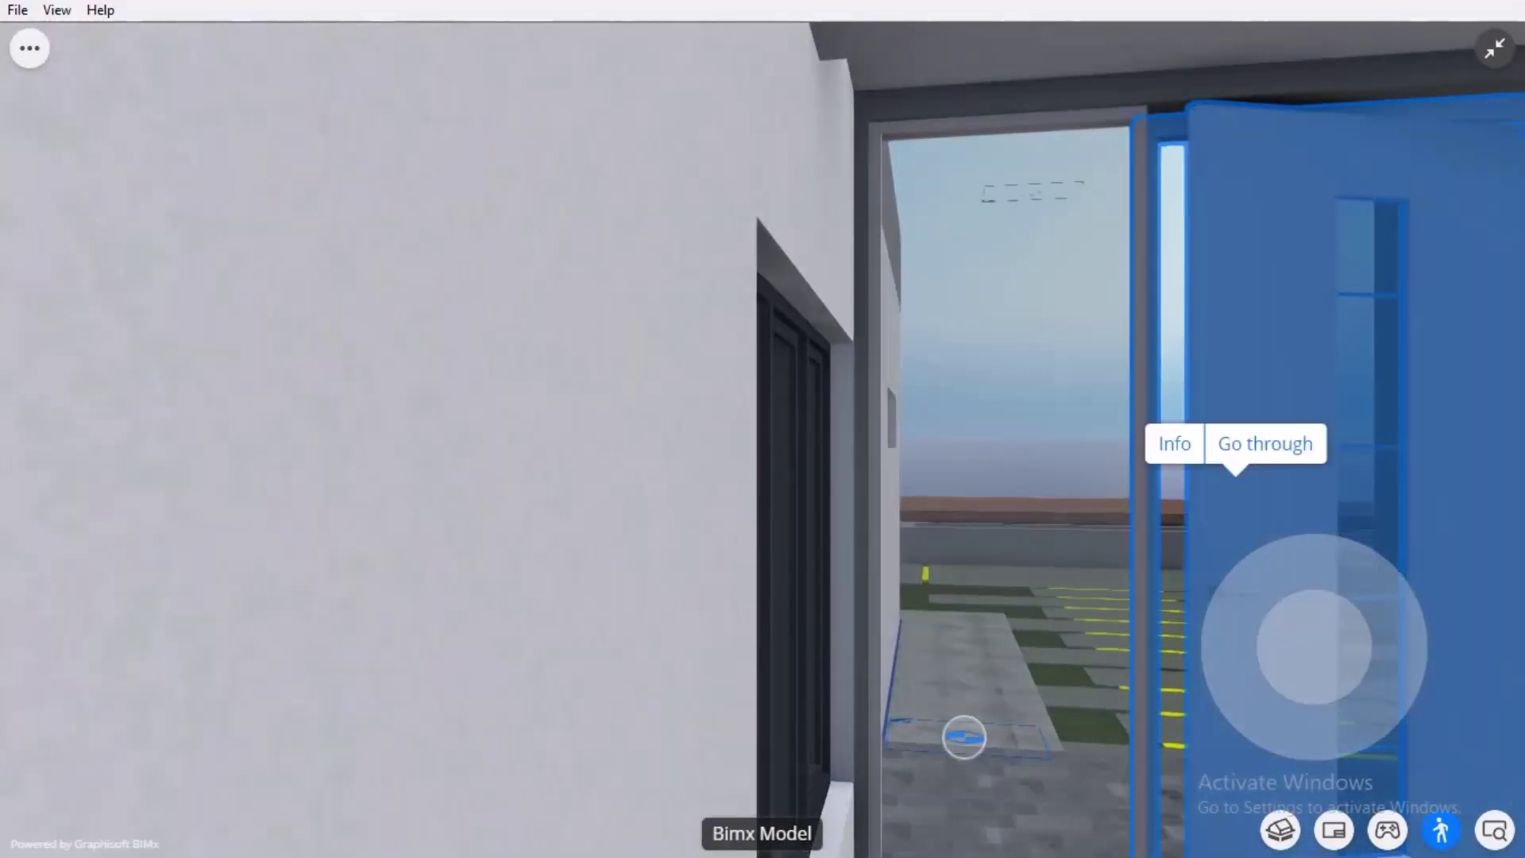
{"action": "left_click", "coordinate": [963, 737]}
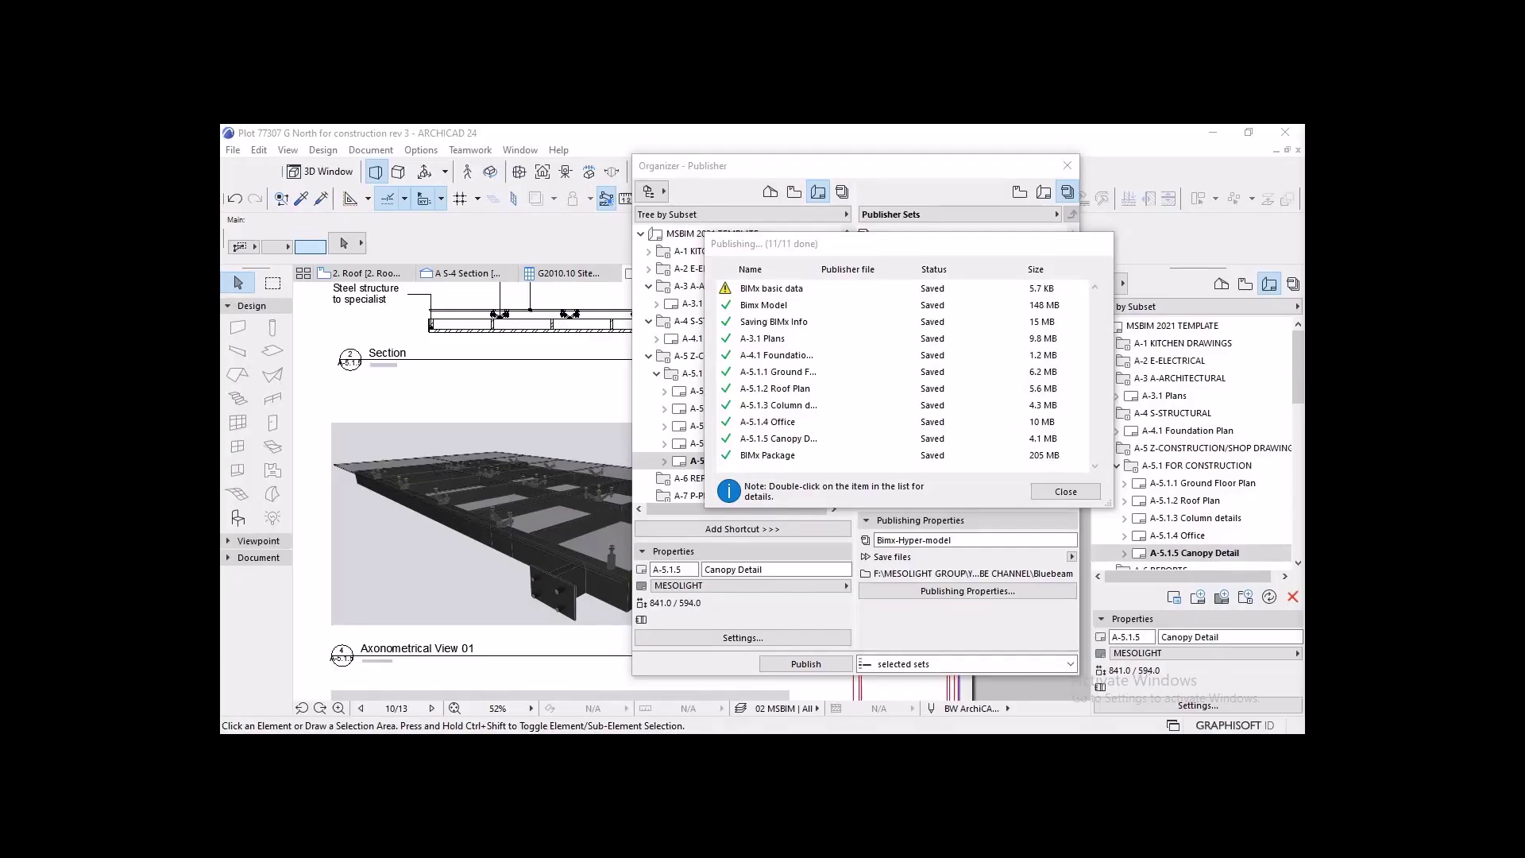
- Switch back to BIMx and open the A-5.1.4 Office layout from the Hyper-model Index
{"action": "key", "text": "super"}
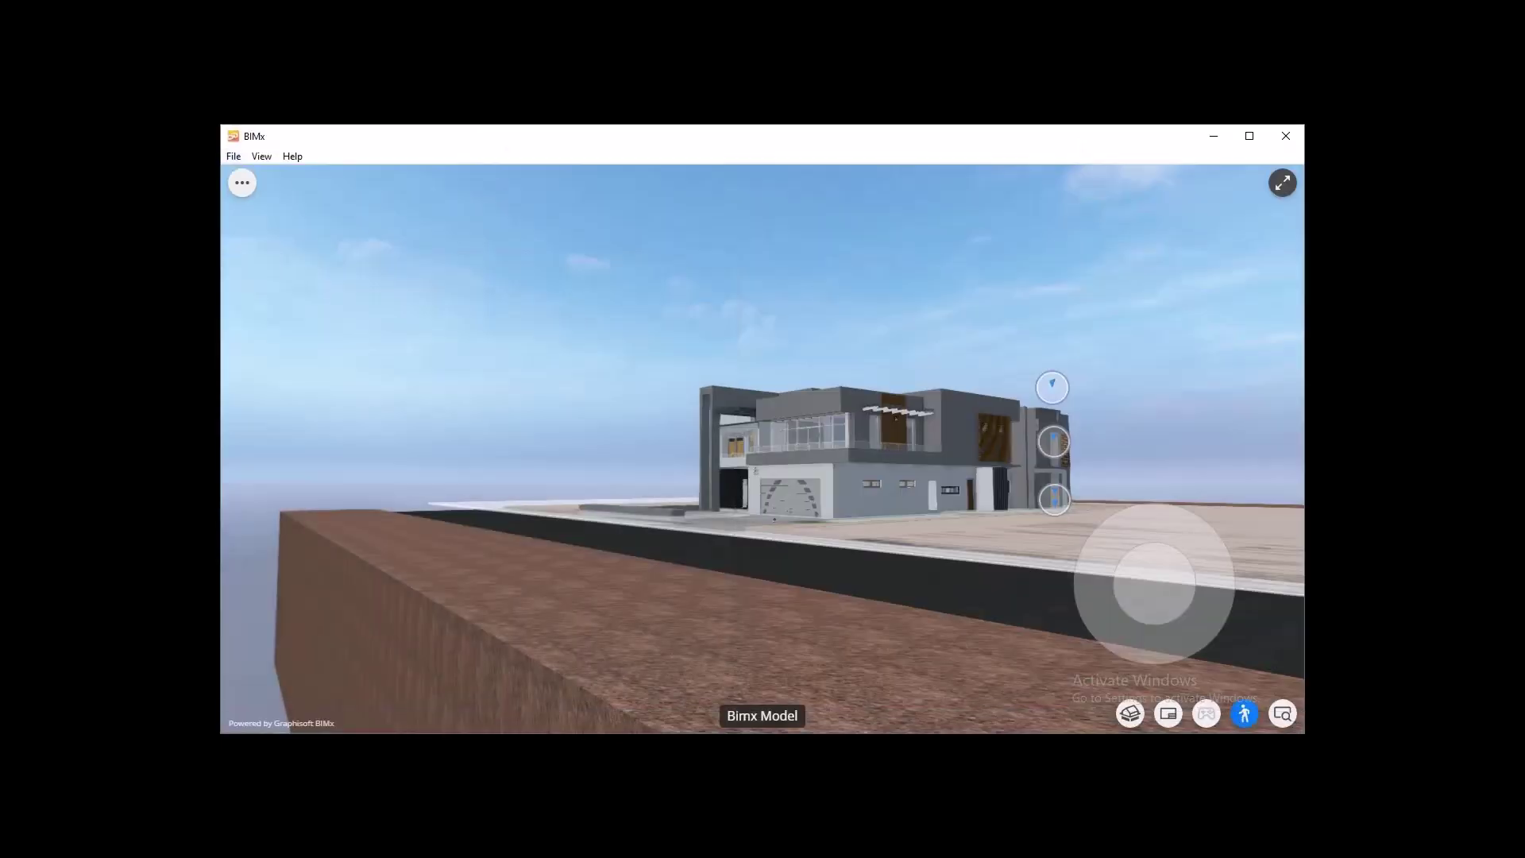
{"action": "left_click", "coordinate": [243, 182]}
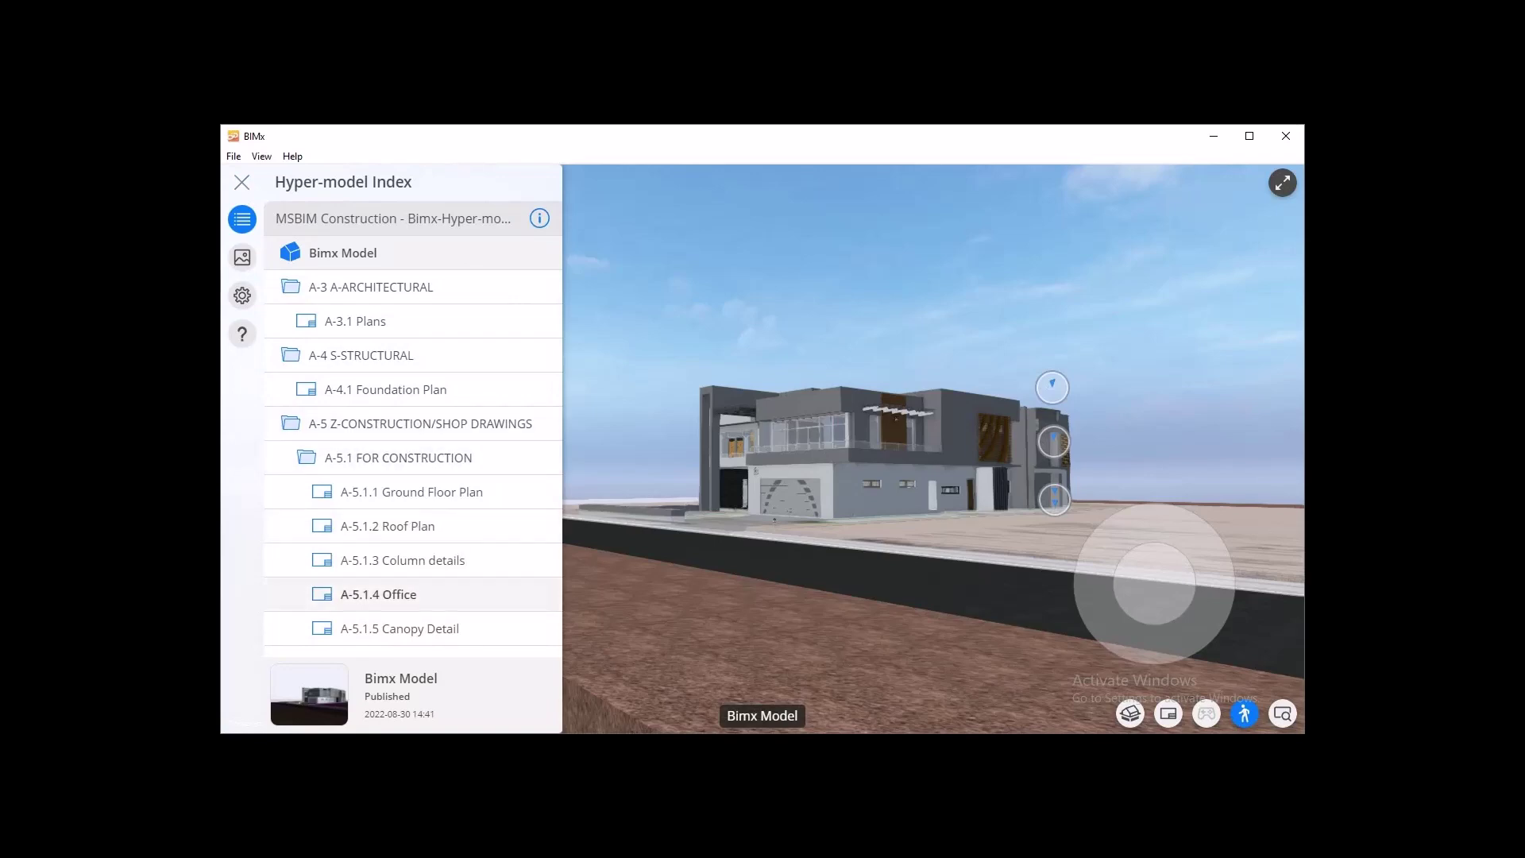
{"action": "left_click", "coordinate": [378, 594]}
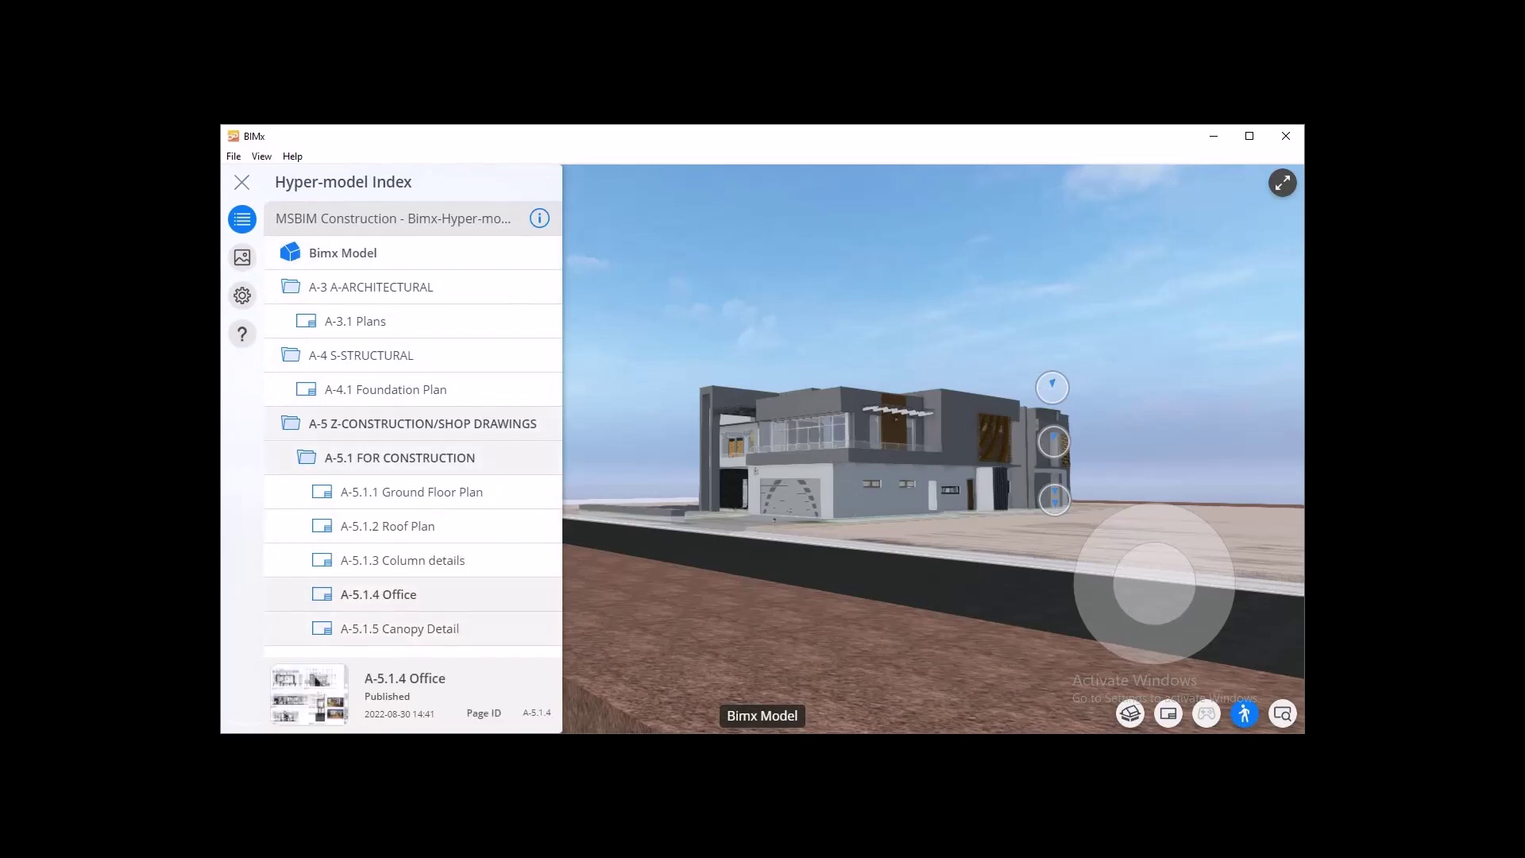
{"action": "left_click", "coordinate": [309, 693]}
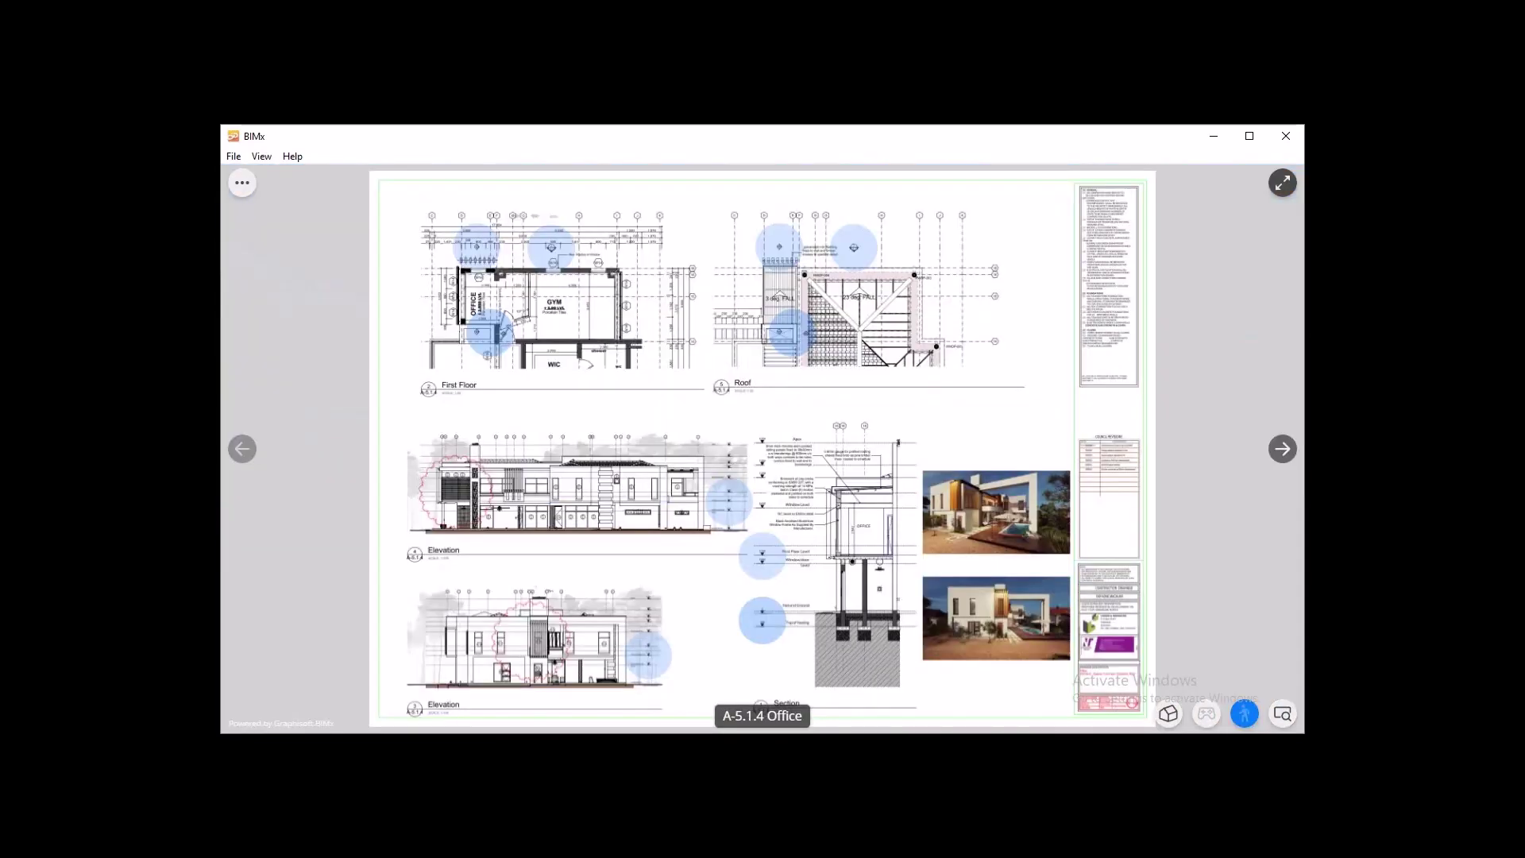
- View the A-5.1.5 Canopy Detail layout, return to A-5.1.4 Office and check the target of a Roof plan marker
{"action": "key", "text": "Right"}
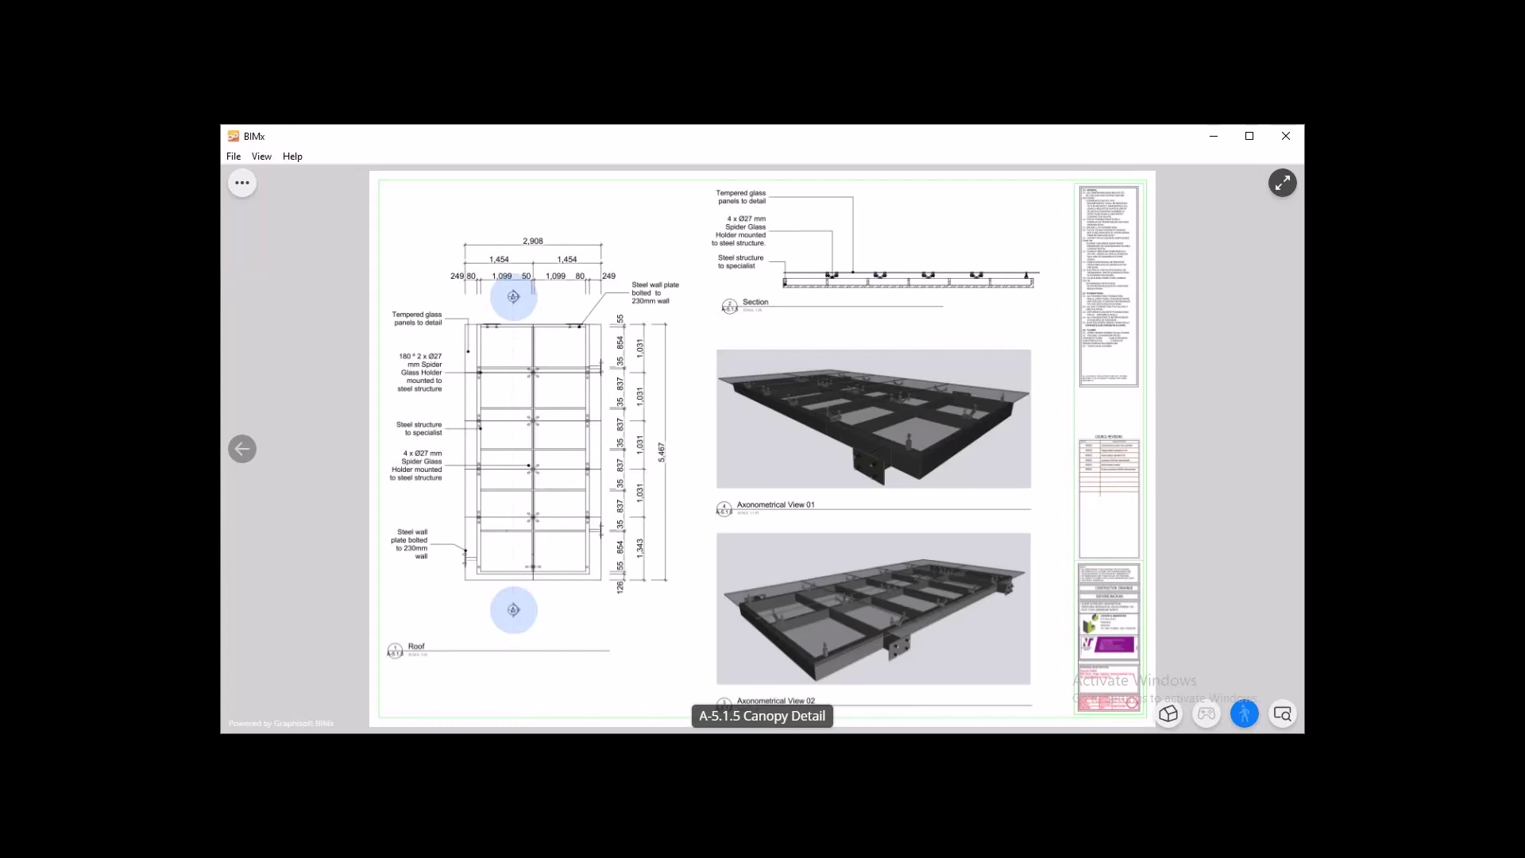
{"action": "key", "text": "Left"}
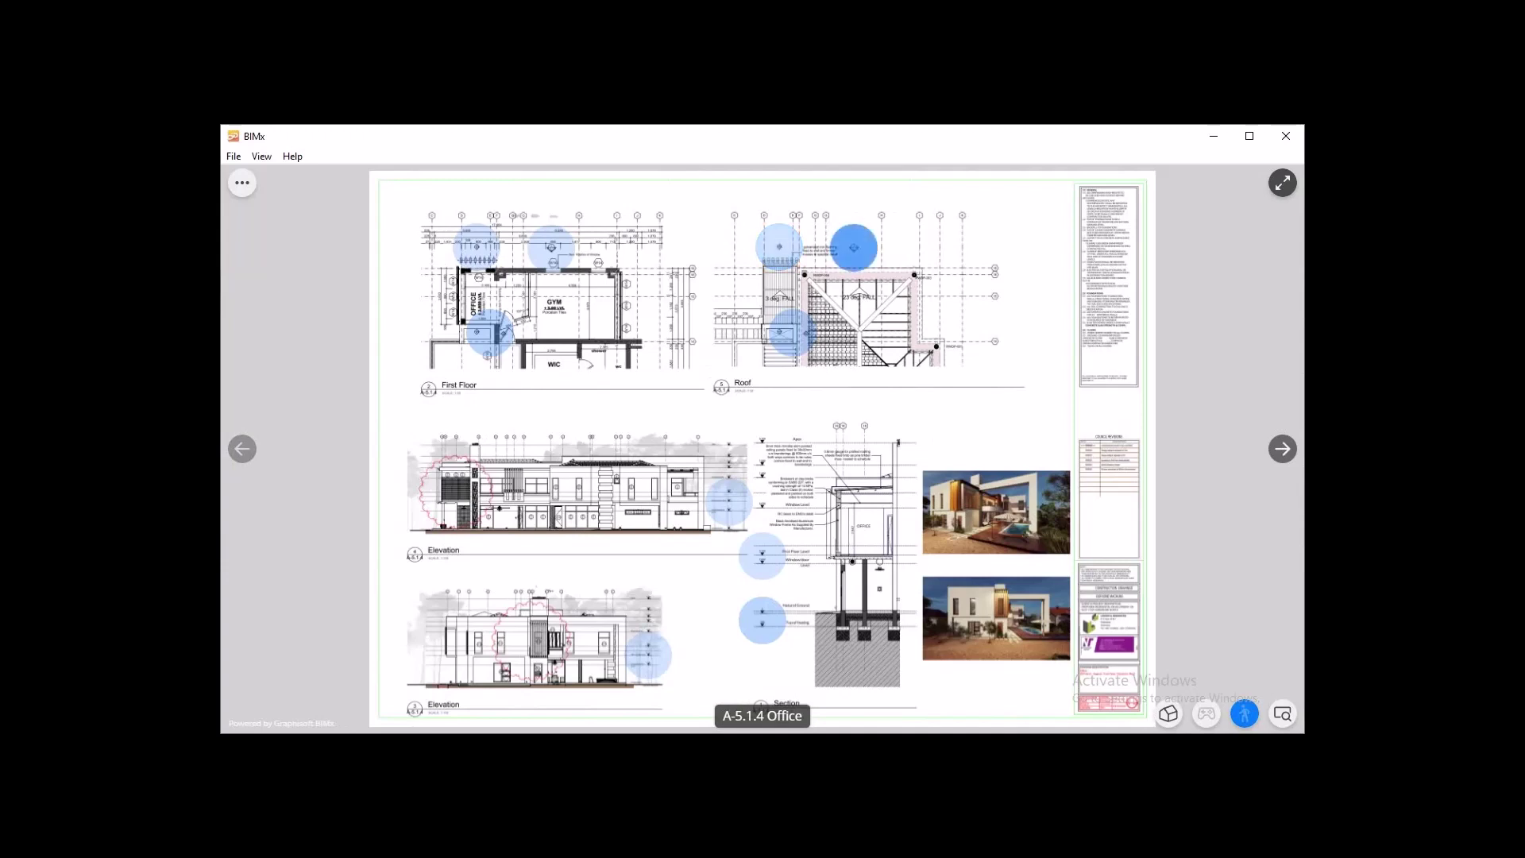
{"action": "left_click", "coordinate": [778, 246]}
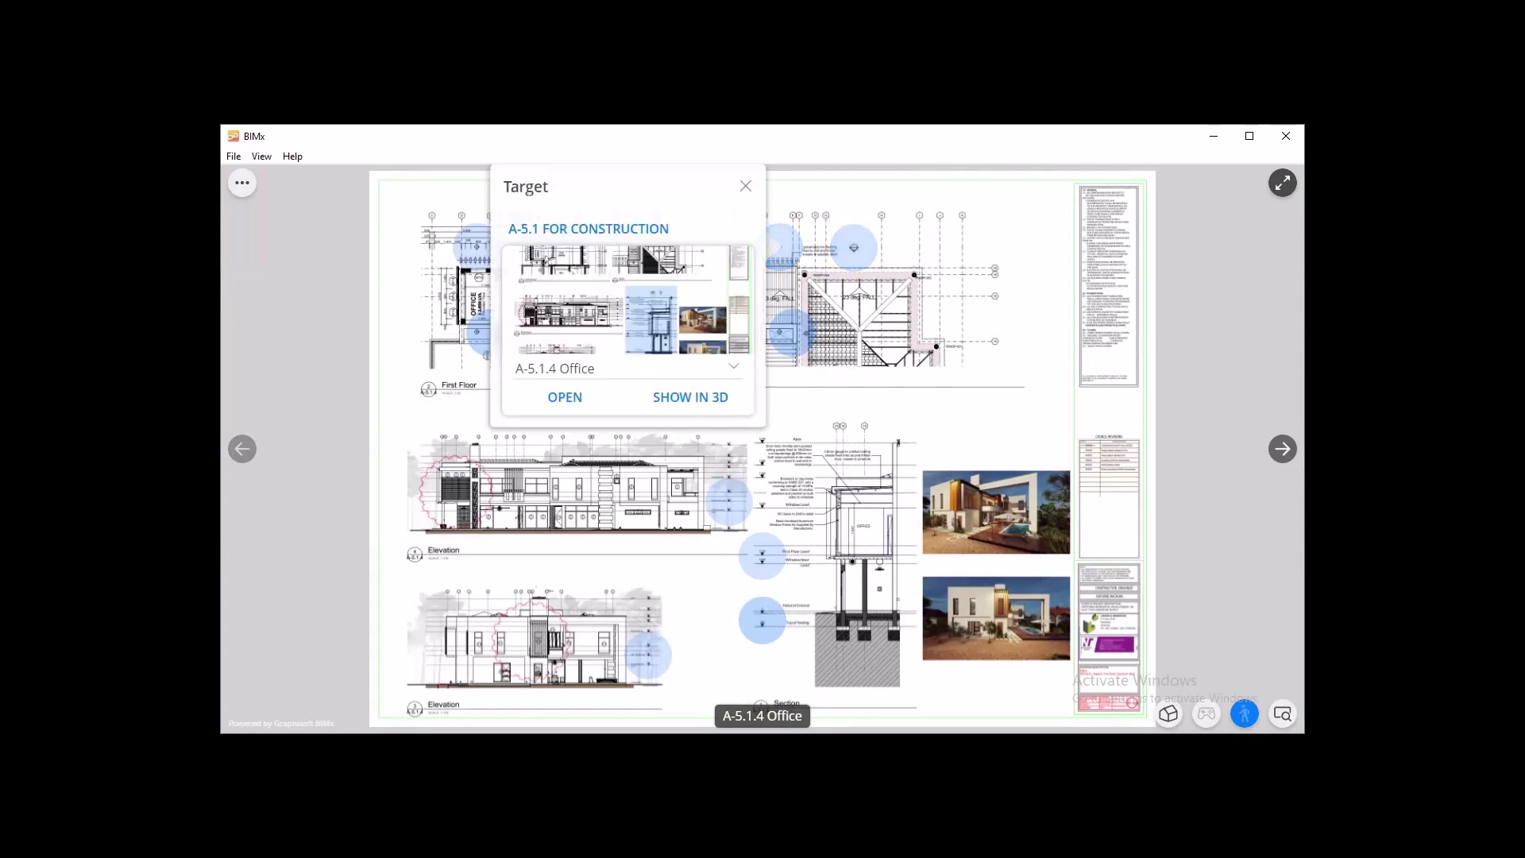
{"action": "key", "text": "Escape"}
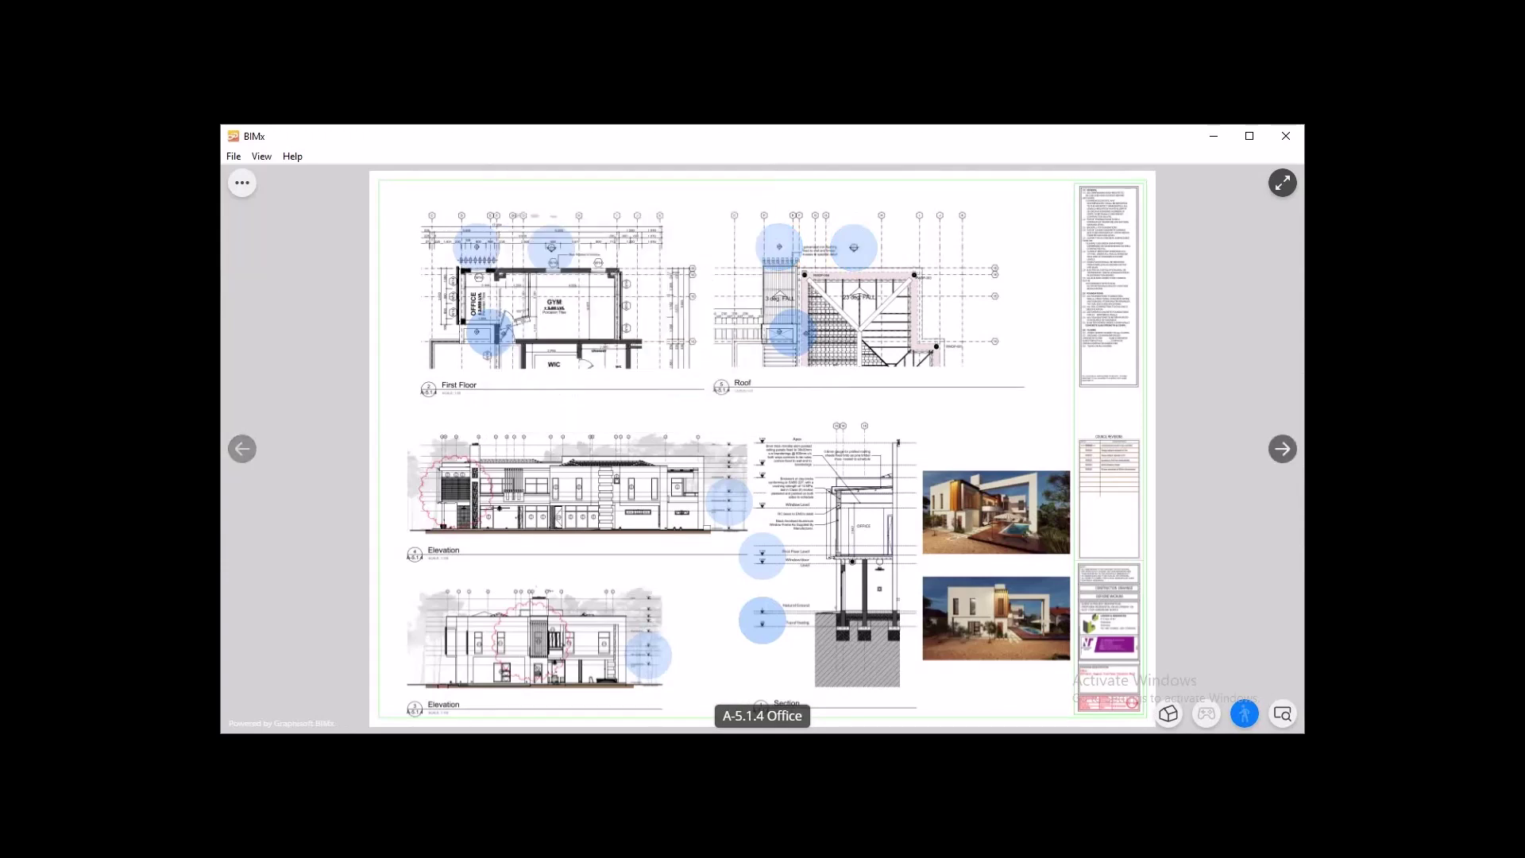
- Browse back through the layouts to A-5.1.1 Ground Floor Plan and show its marker for the A-5.1.4 Office elevation in 3D
{"action": "key", "text": "Left"}
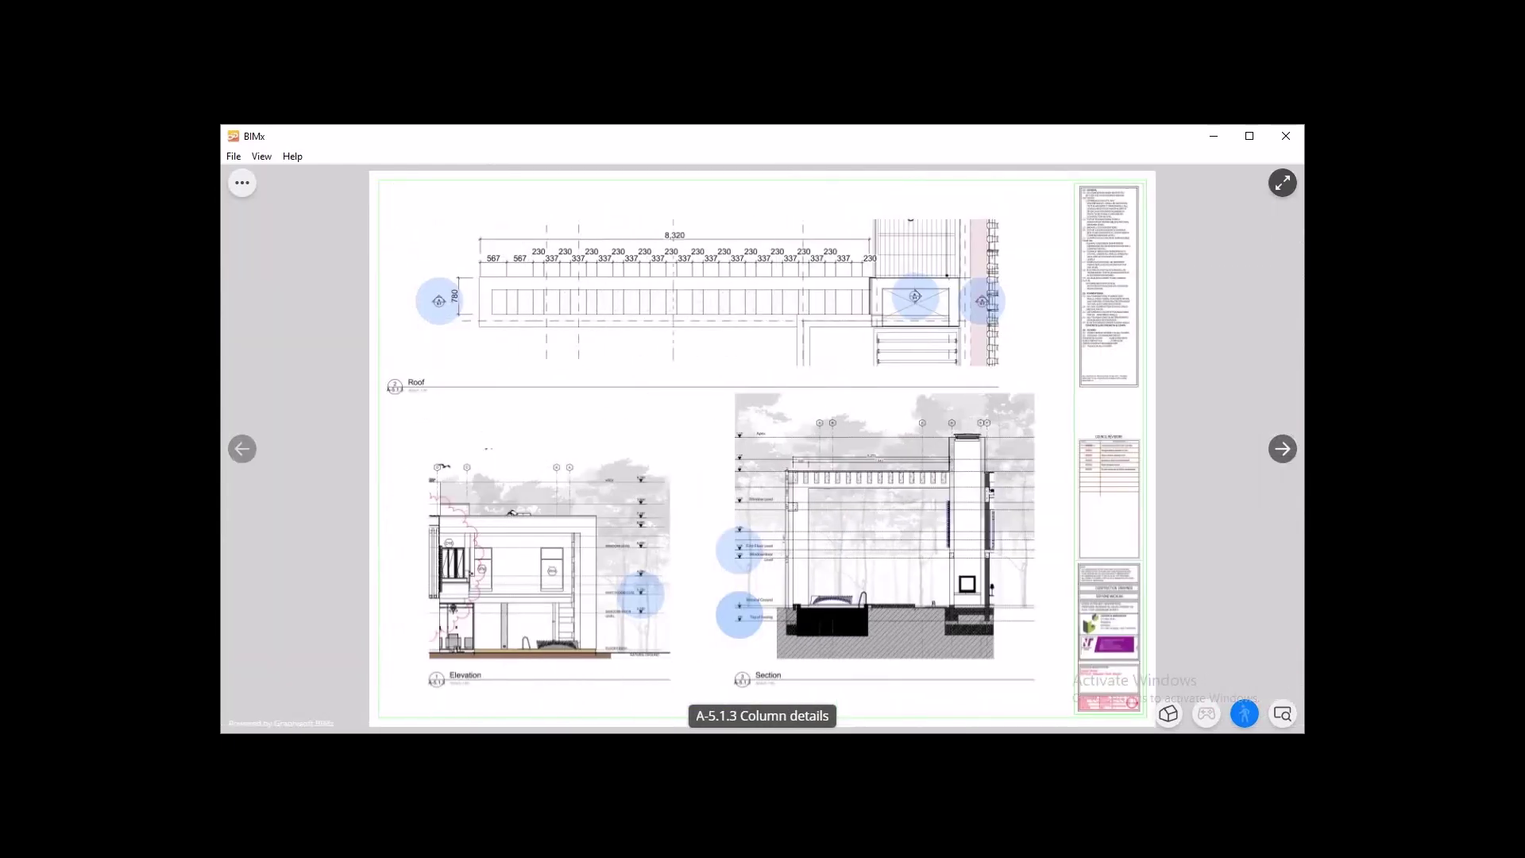
{"action": "key", "text": "Left"}
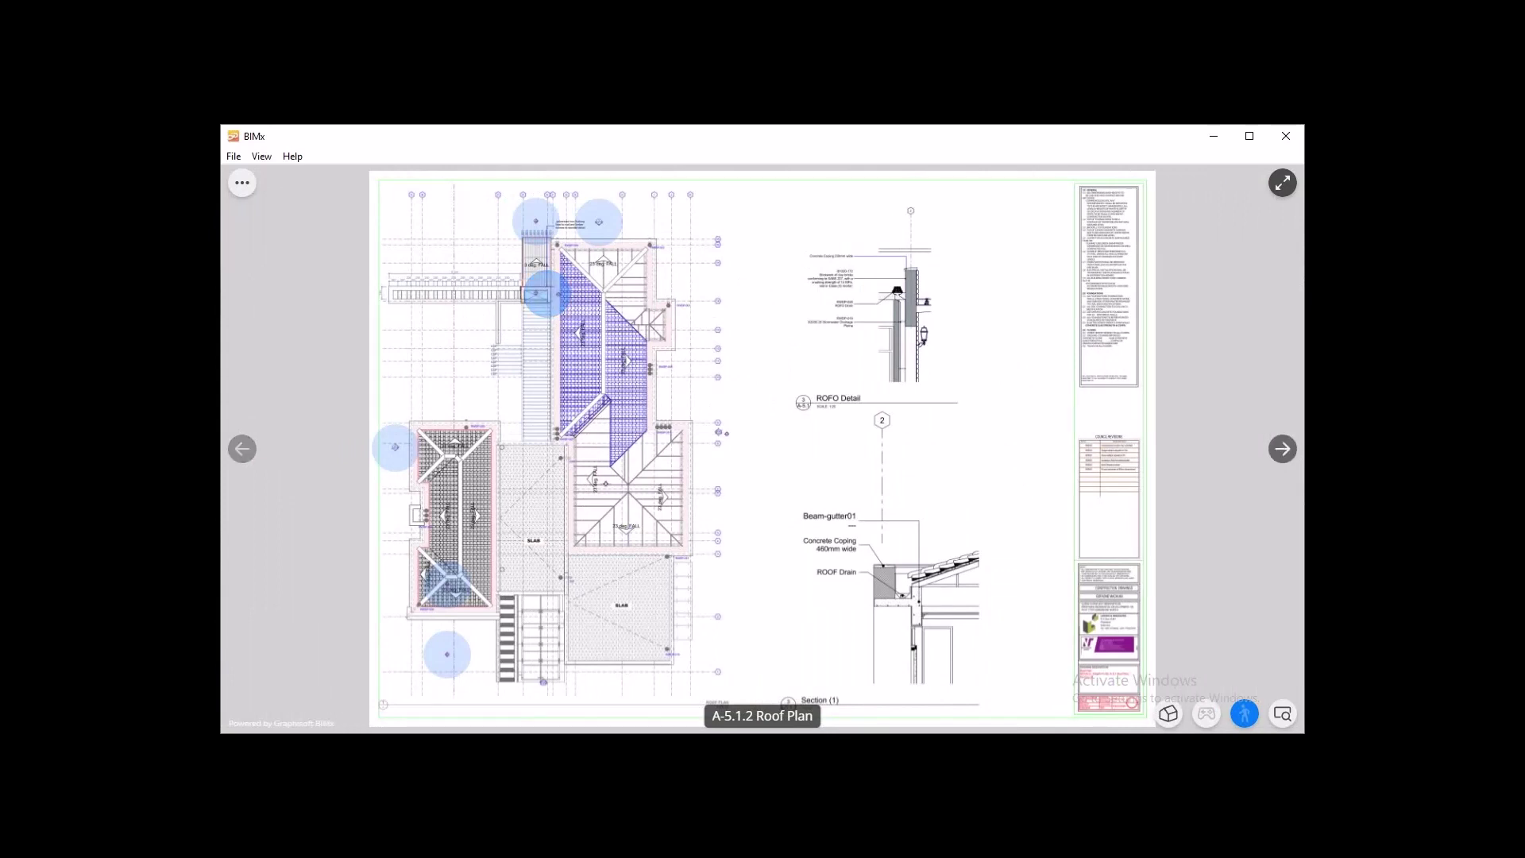
{"action": "key", "text": "Left"}
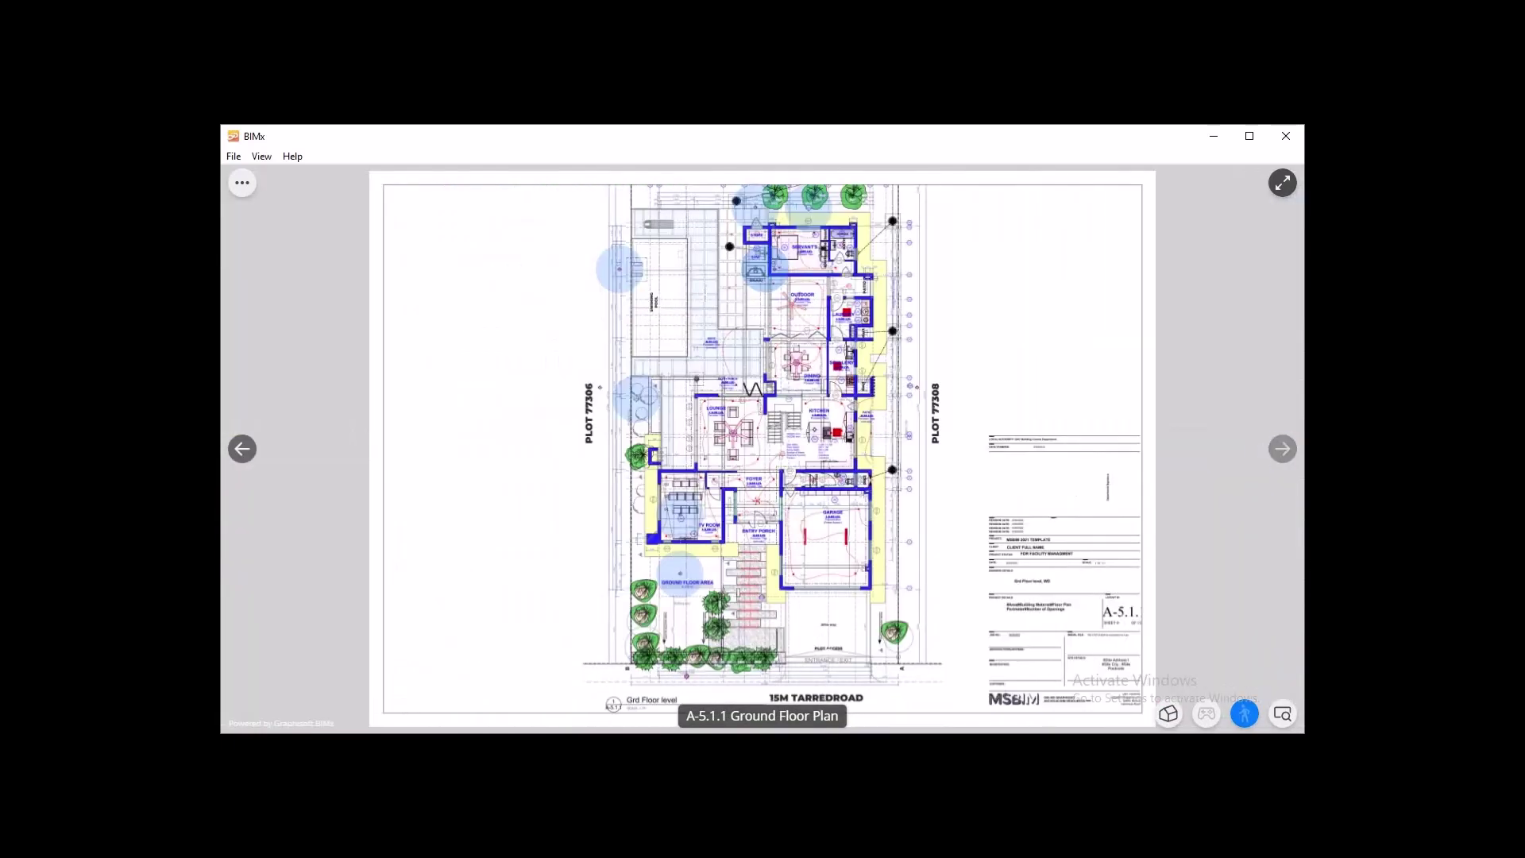
{"action": "left_click", "coordinate": [636, 399]}
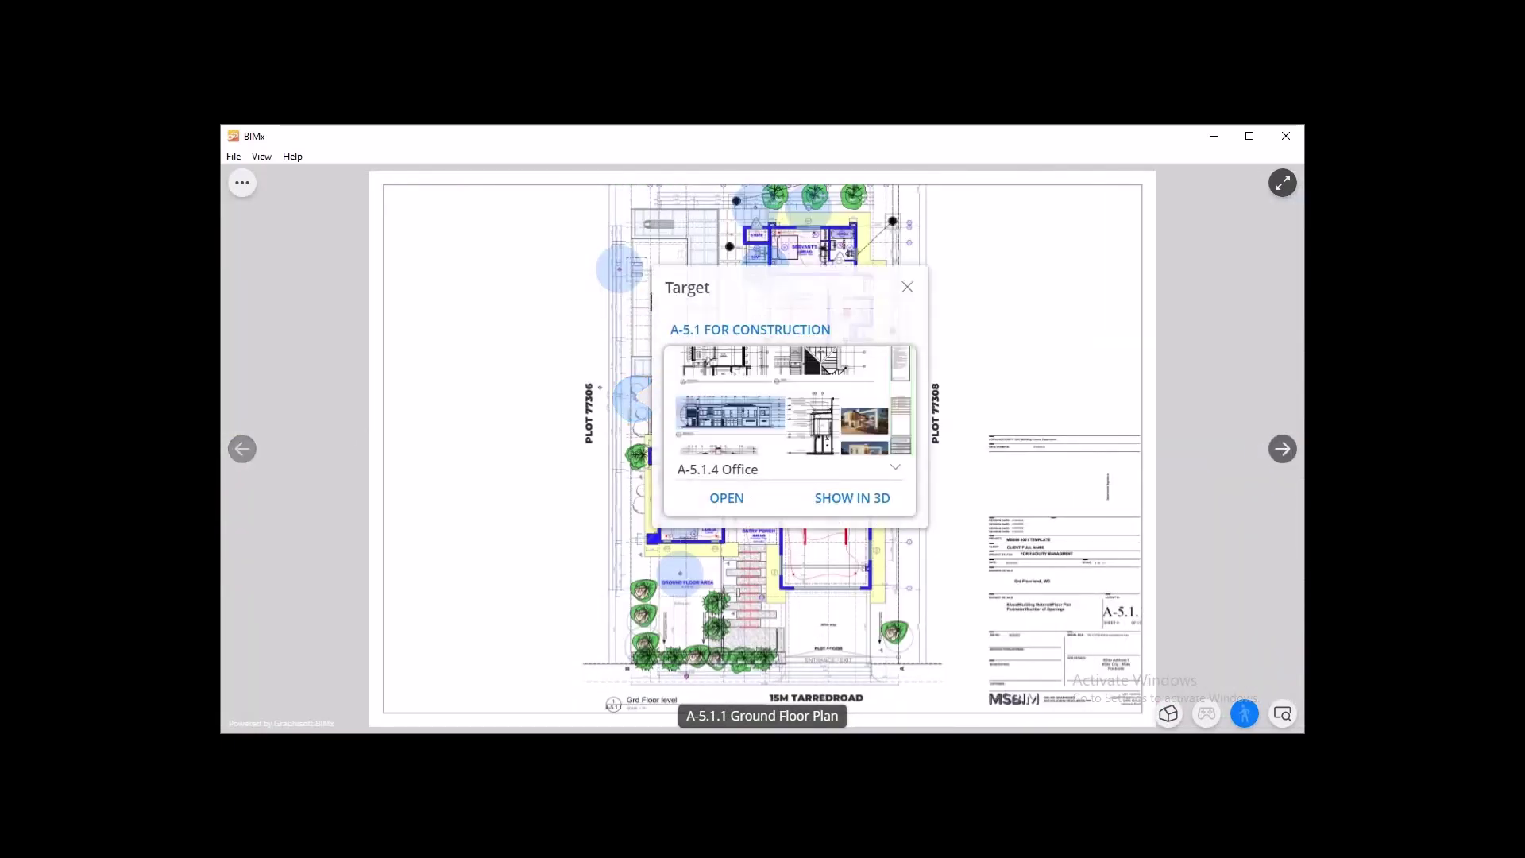
{"action": "left_click", "coordinate": [851, 498]}
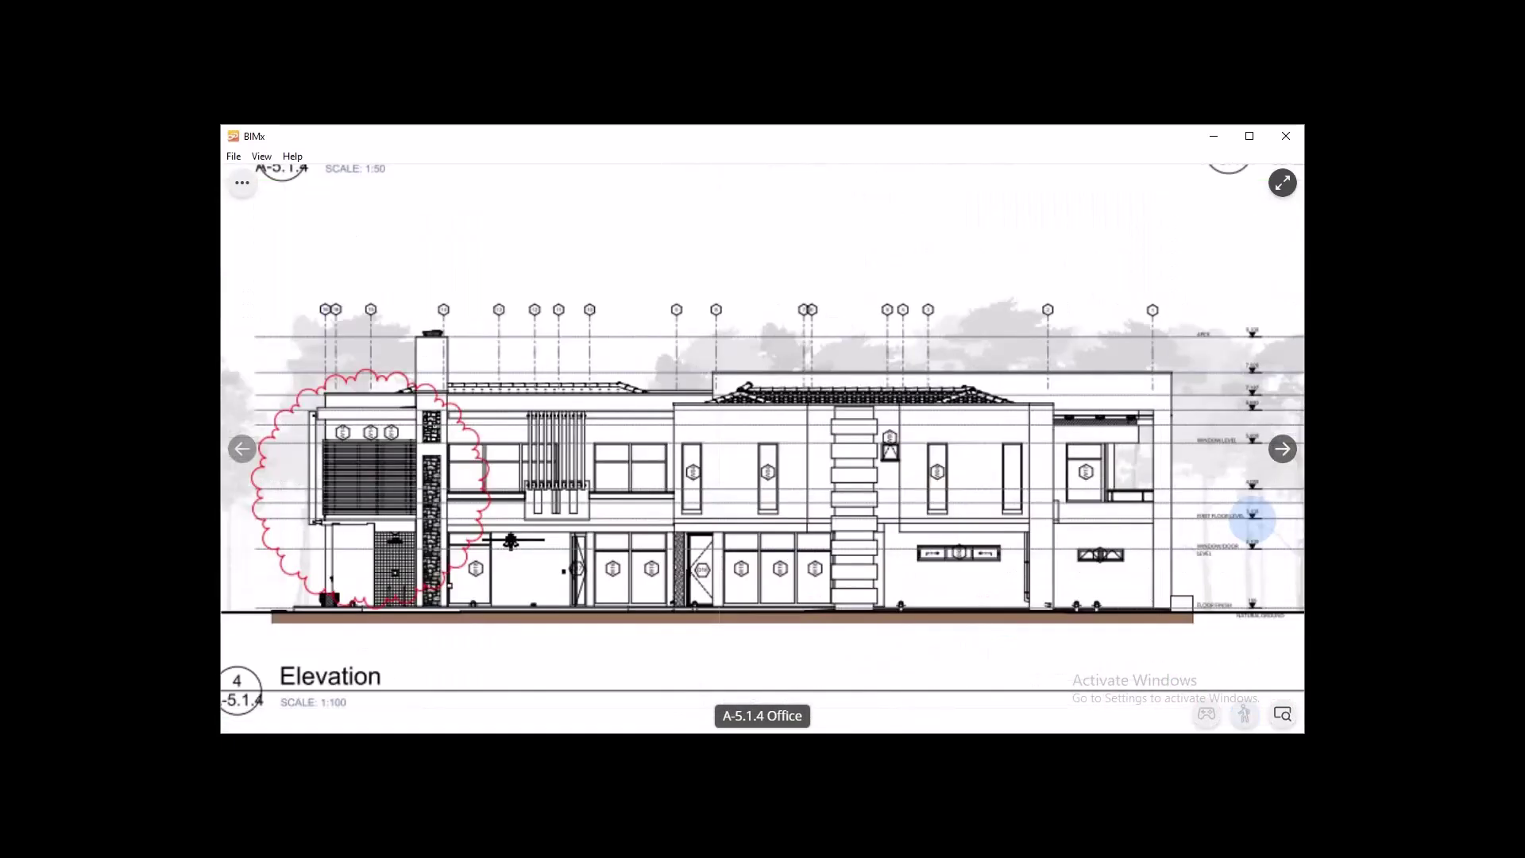